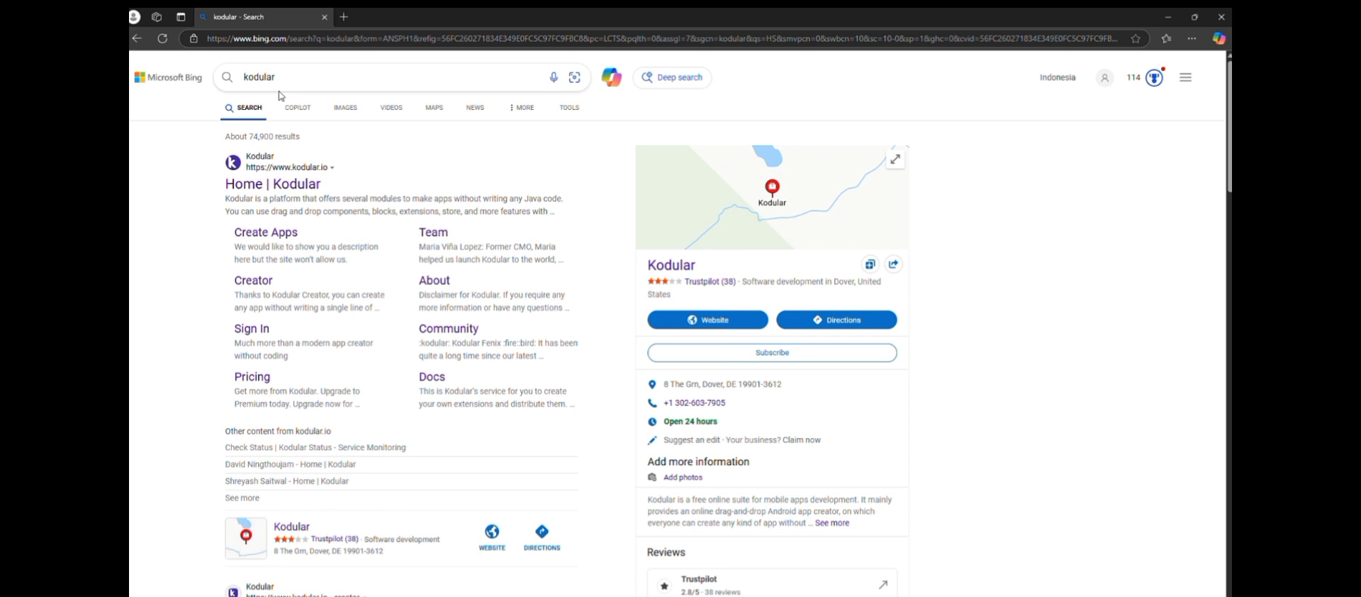
# Open the Kodular website from the search results and launch its app creator
pyautogui.click(297, 183)
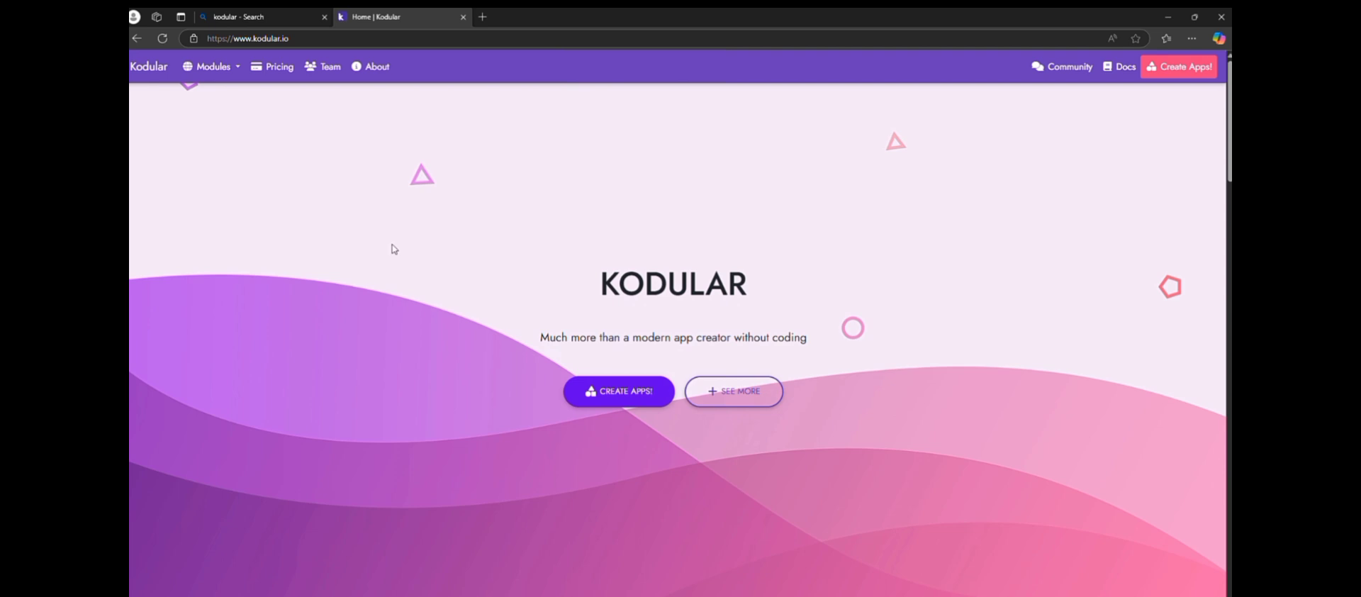
pyautogui.click(639, 391)
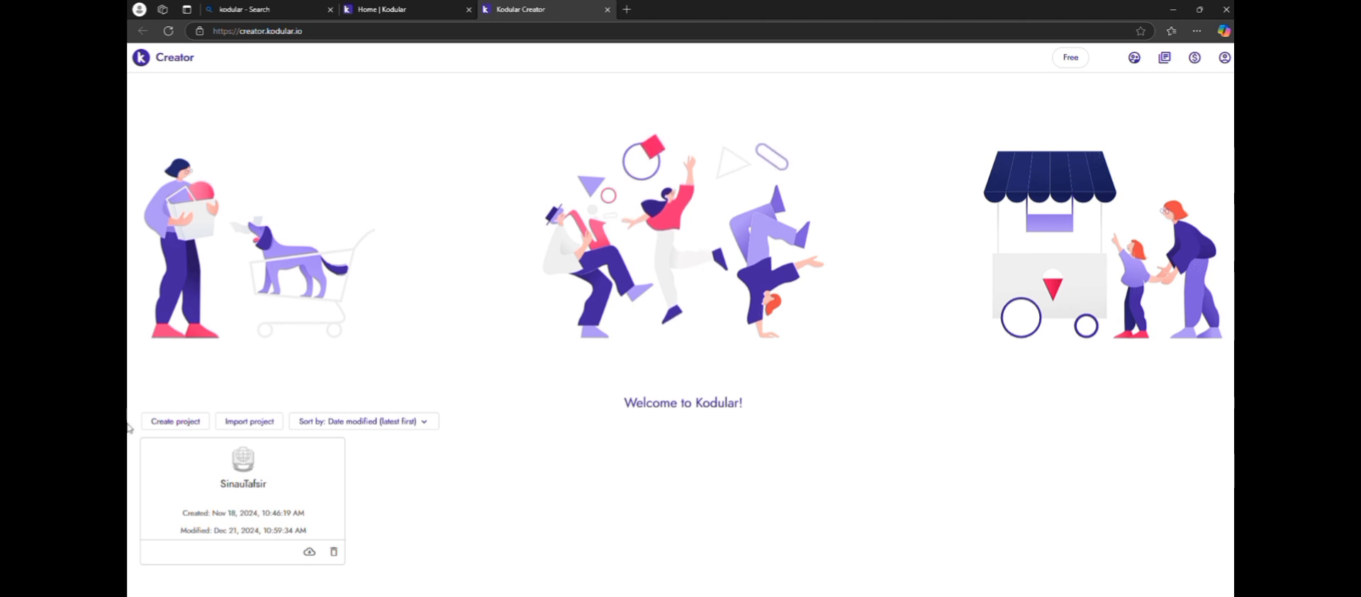
pyautogui.click(181, 425)
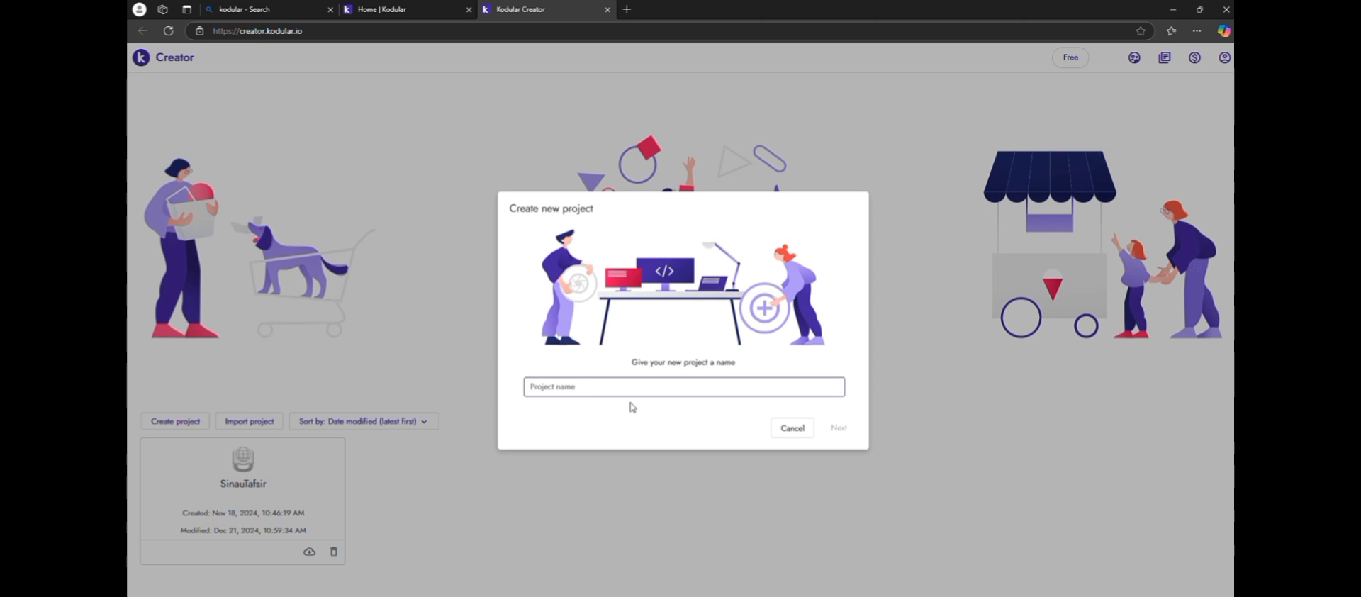
pyautogui.write('S')
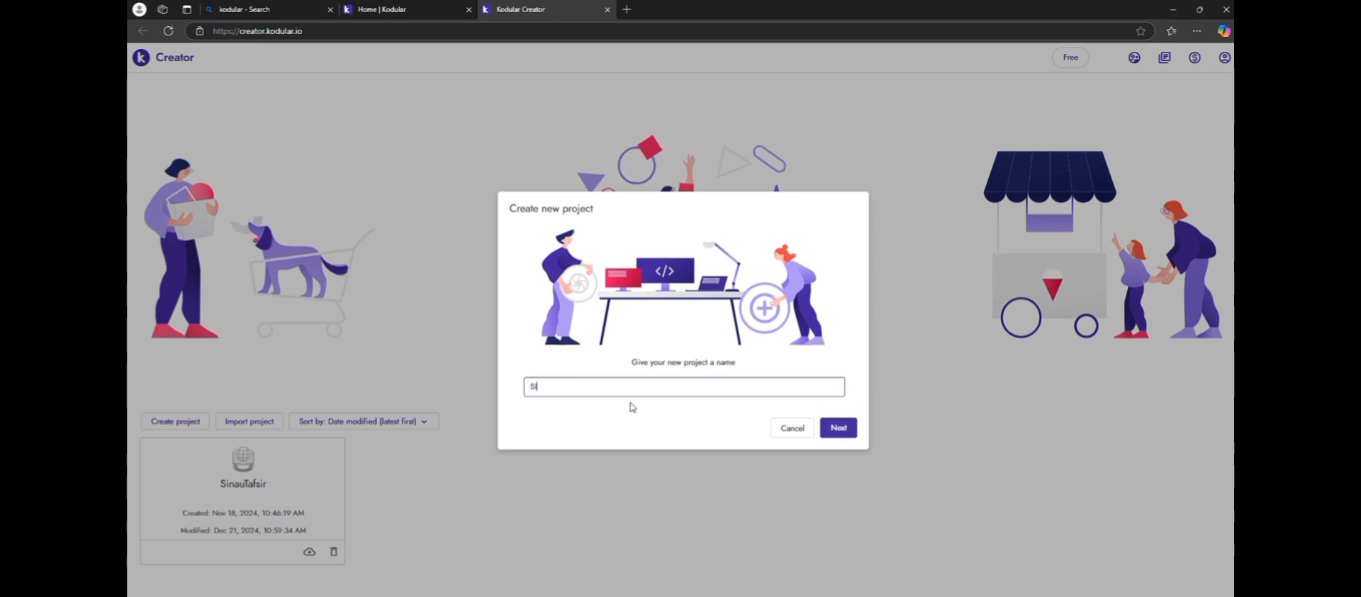
pyautogui.write('INAU')
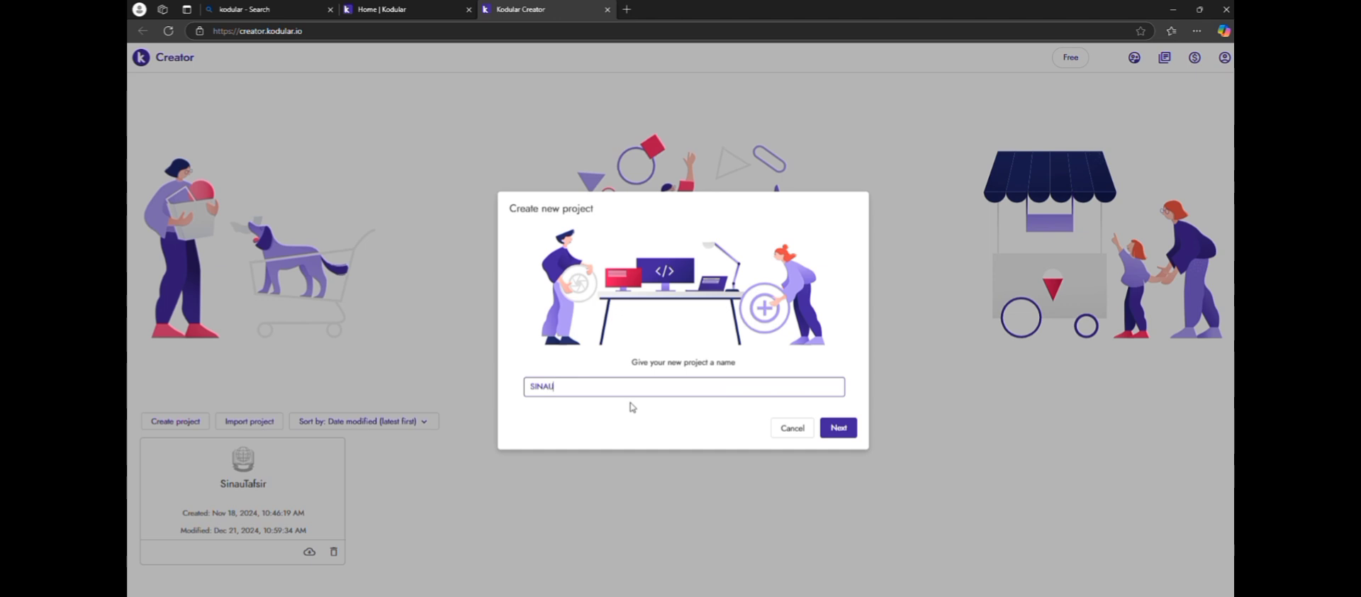
pyautogui.write('TAFSIR')
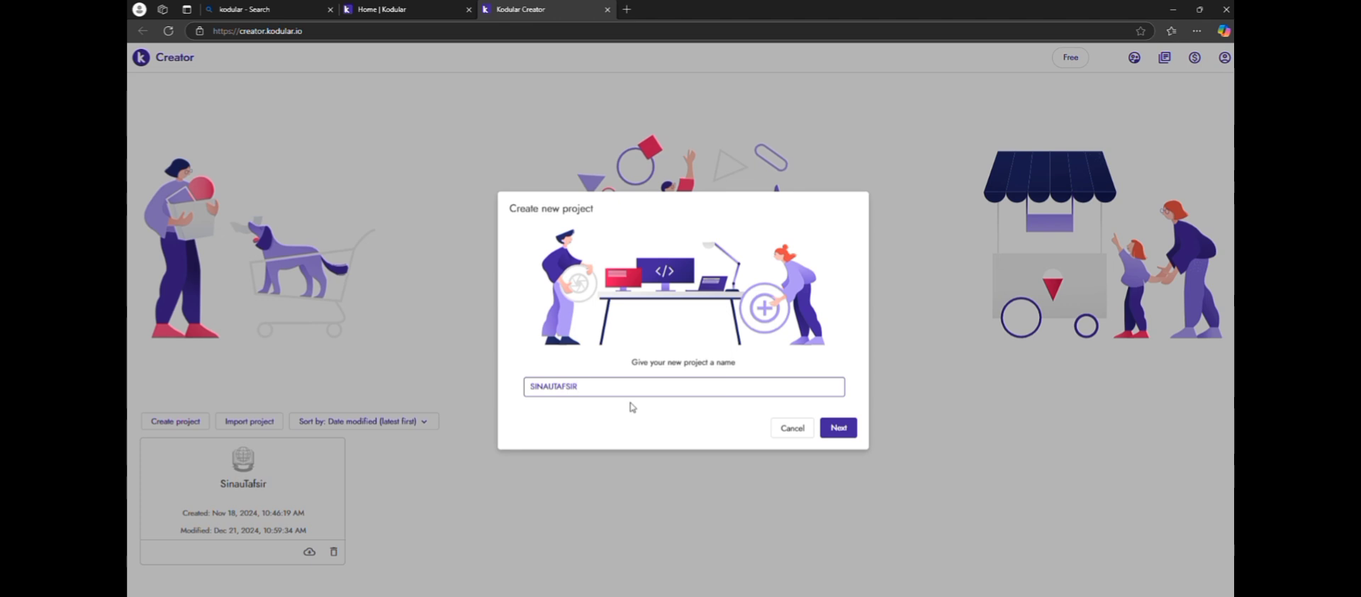
pyautogui.click(845, 435)
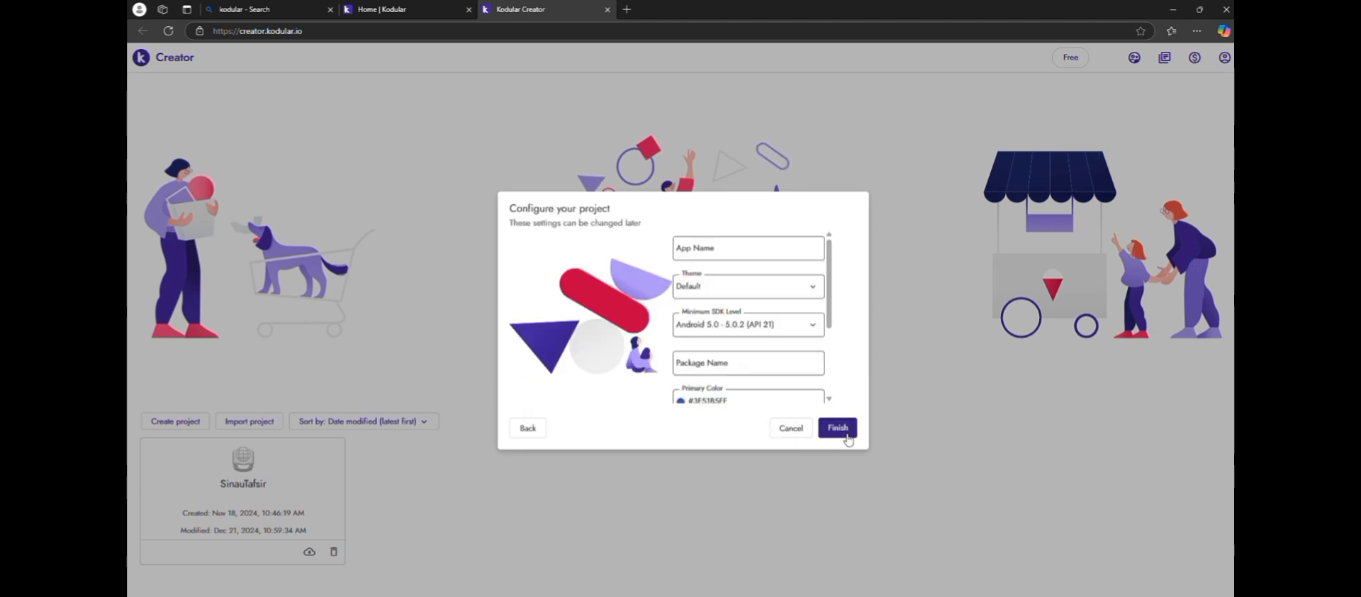
pyautogui.click(738, 255)
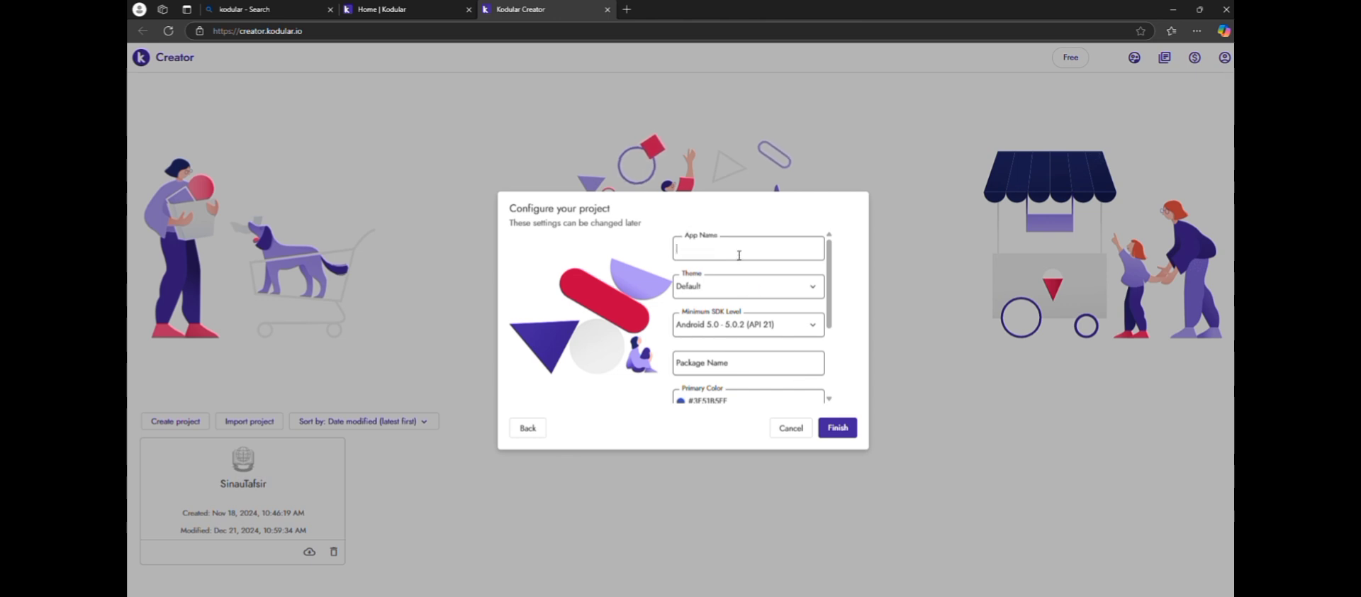
pyautogui.write('SINAUTAFSIR')
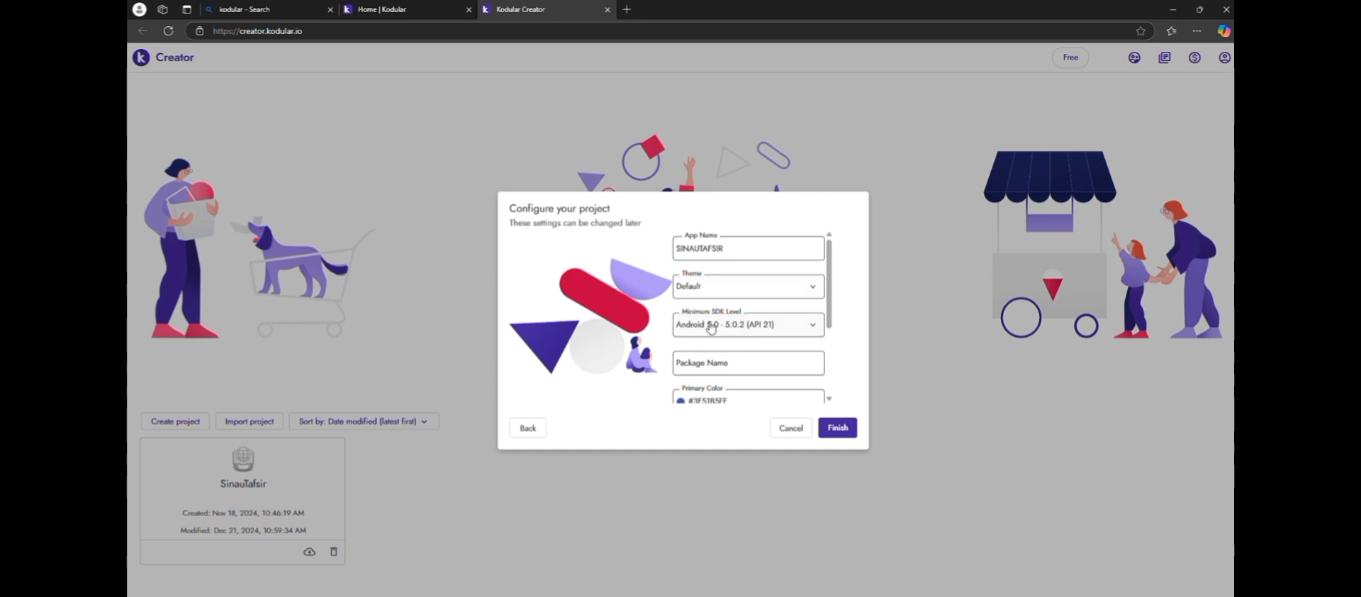
pyautogui.click(816, 325)
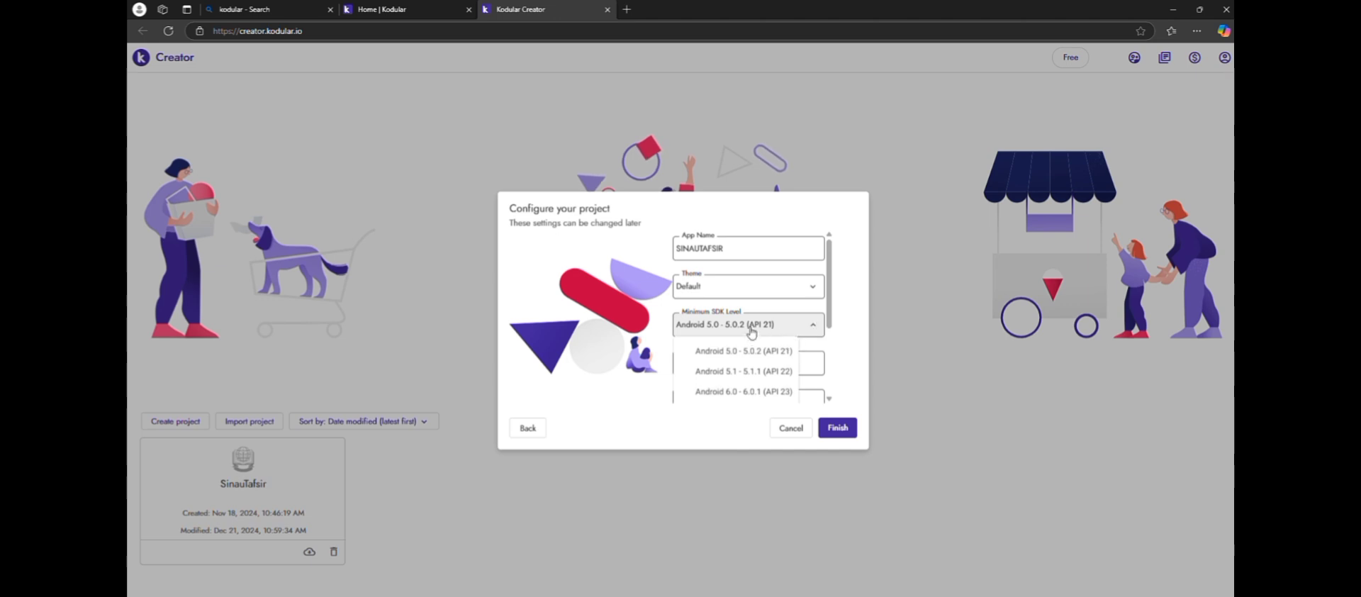
pyautogui.click(813, 329)
pyautogui.scroll(-1, 786, 343)
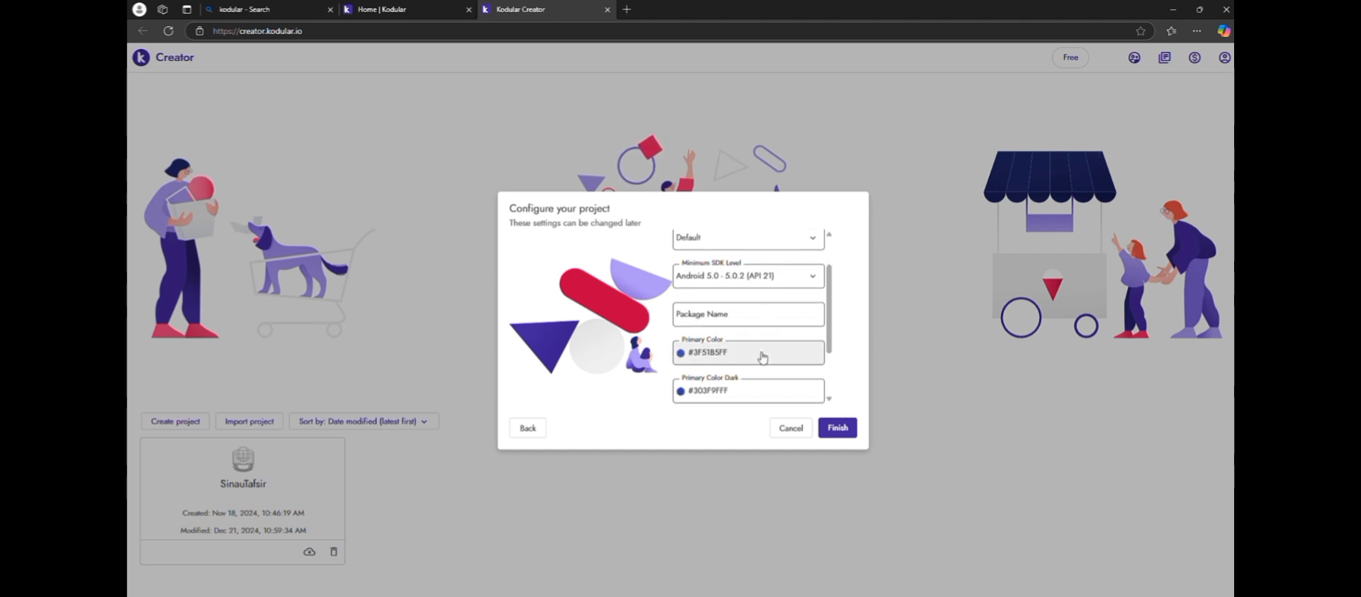
pyautogui.scroll(-2, 762, 357)
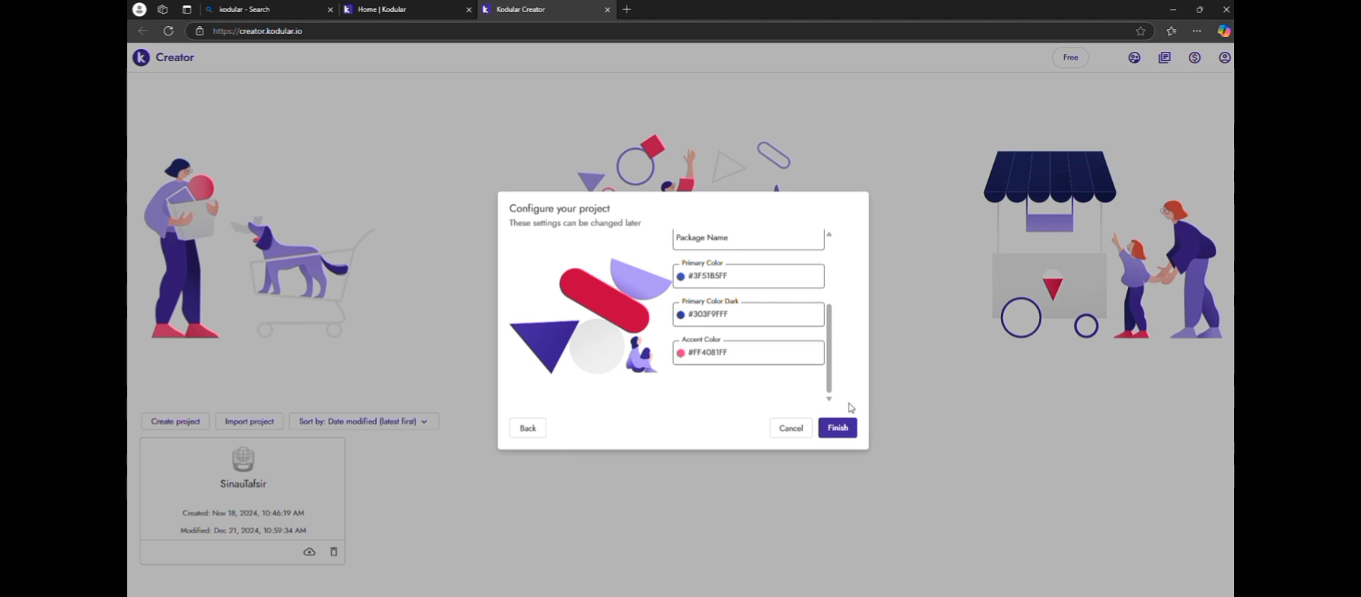
pyautogui.click(803, 427)
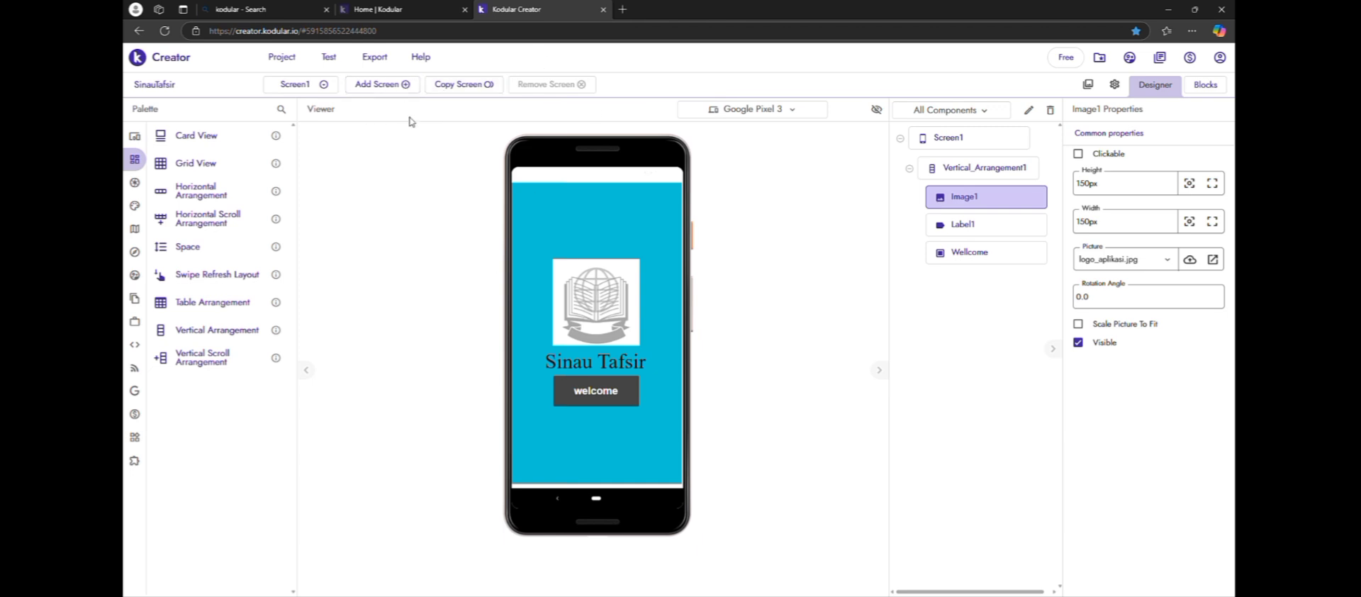
# Add a new screen named HALAMAN PEMBUKA to the SinauTafsir project
pyautogui.click(404, 83)
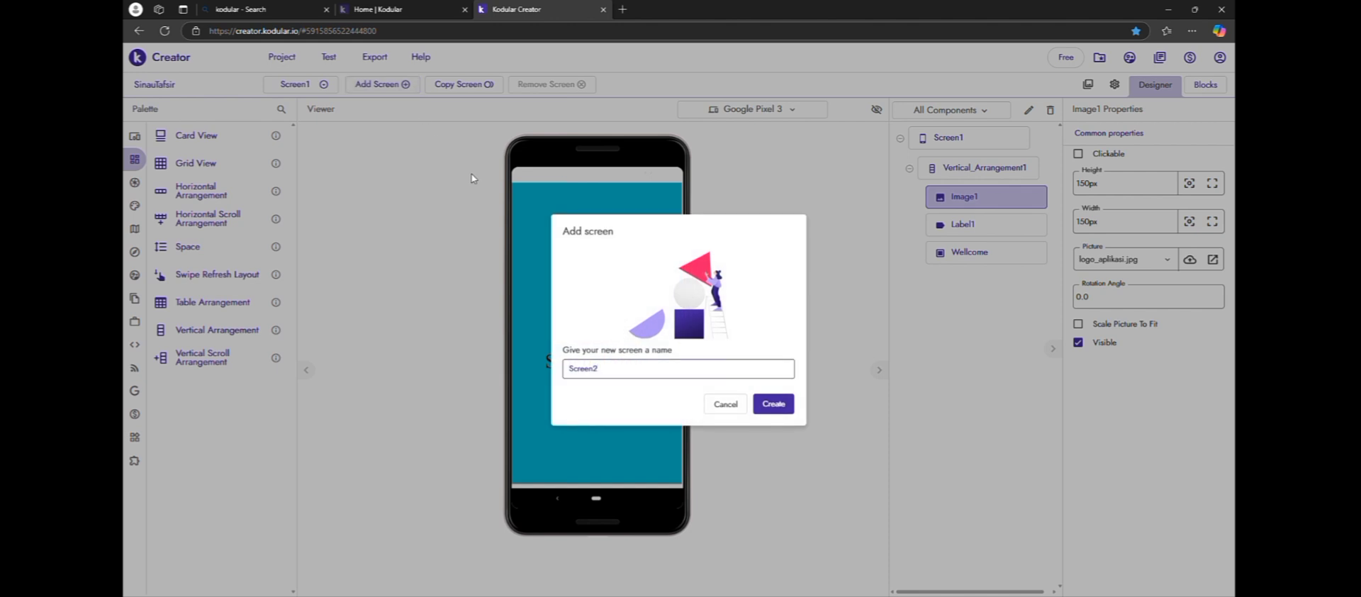
pyautogui.press('BackSpace')
pyautogui.press('BackSpace')
pyautogui.press('BackSpace')
pyautogui.press('BackSpace')
pyautogui.press('BackSpace')
pyautogui.press('BackSpace')
pyautogui.press('BackSpace')
pyautogui.write('HALAMAN PEMBUKA')
pyautogui.click(787, 404)
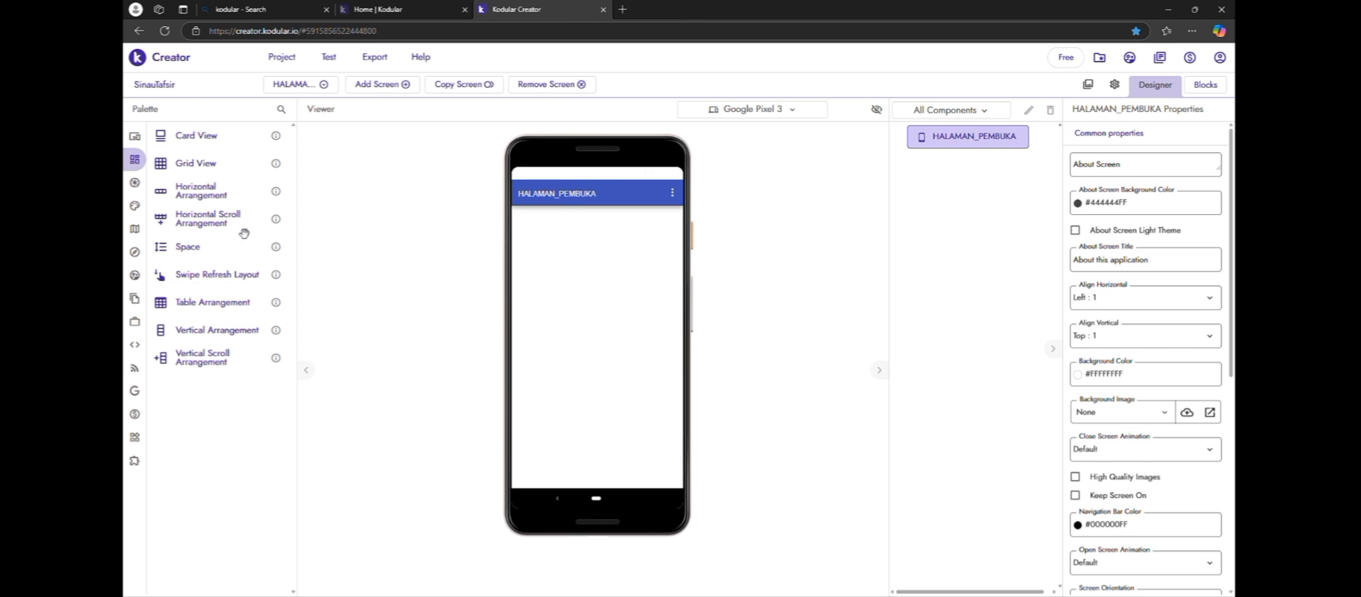
# Add a Vertical Arrangement to the HALAMAN_PEMBUKA screen and set its height and width to Fill parent
pyautogui.moveTo(147, 149)
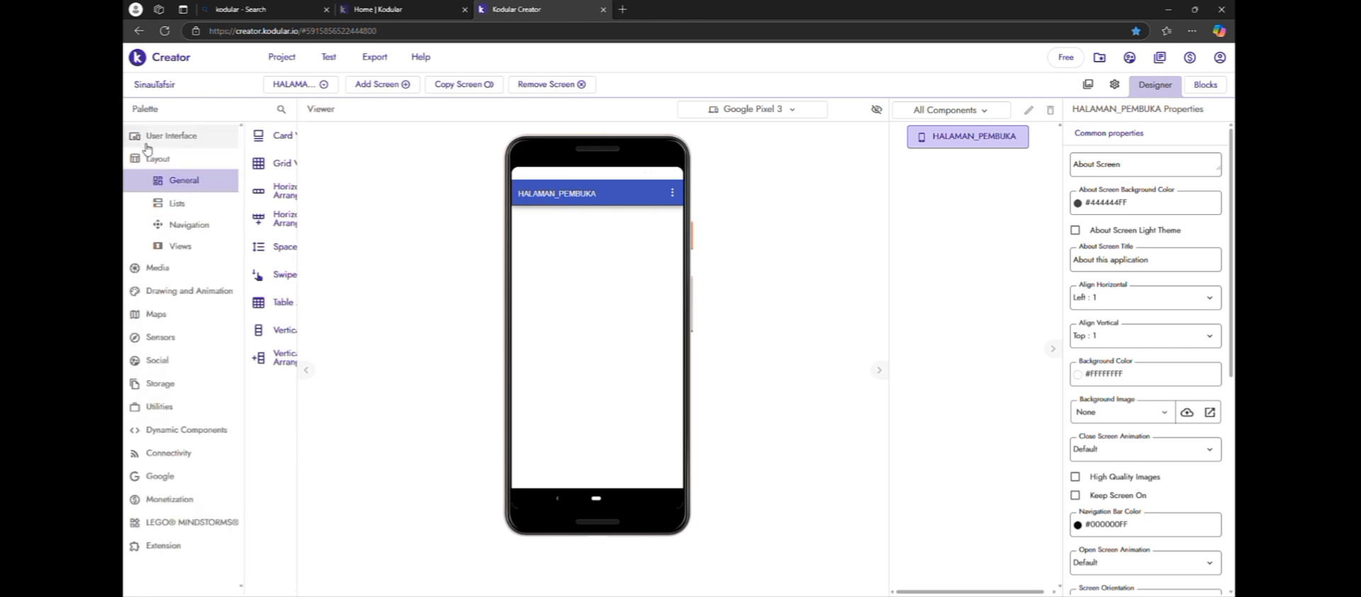
pyautogui.click(194, 182)
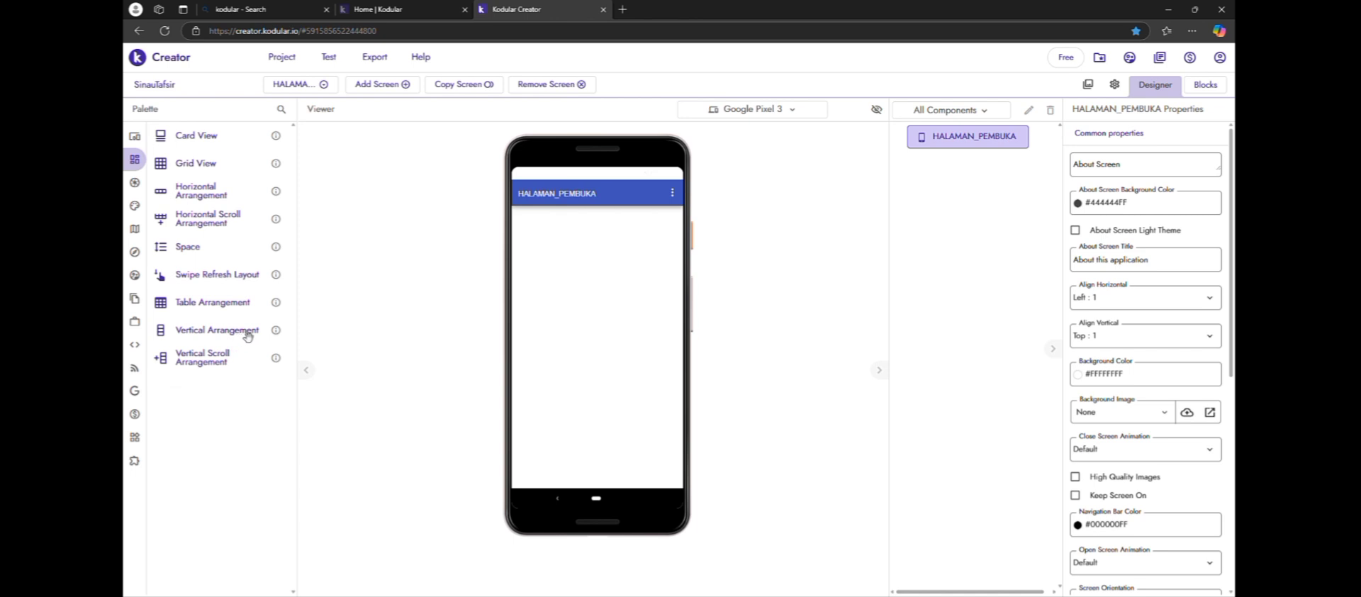
pyautogui.moveTo(238, 338); pyautogui.dragTo(587, 234)
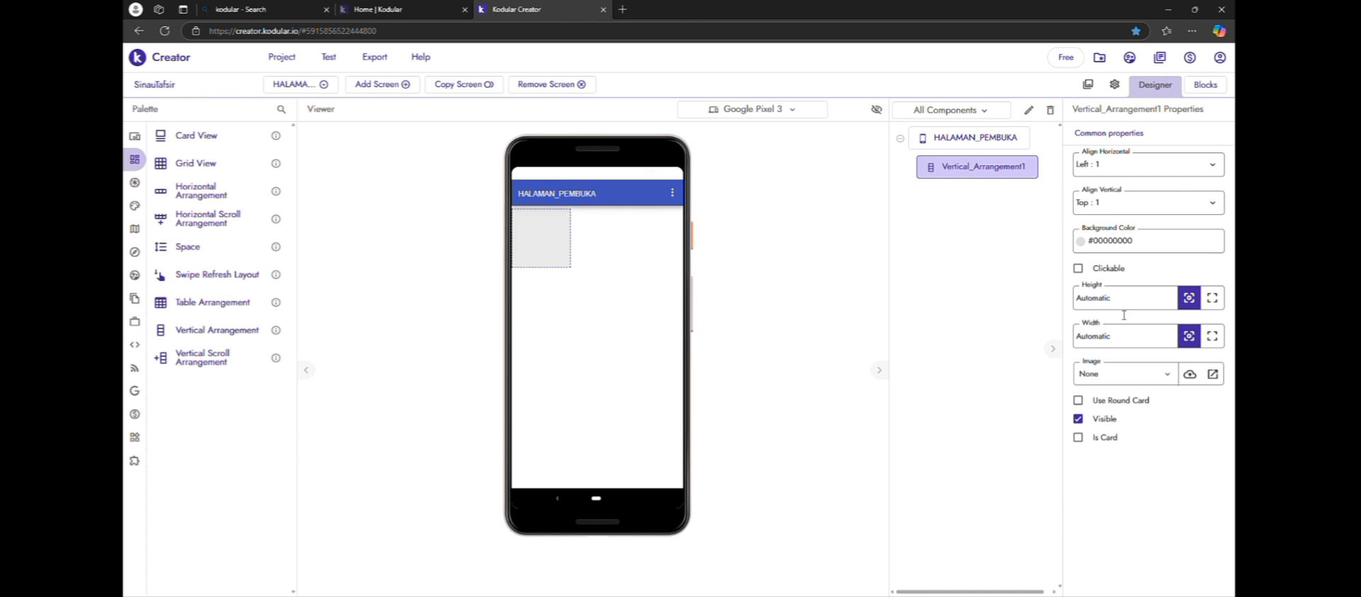
pyautogui.click(1212, 297)
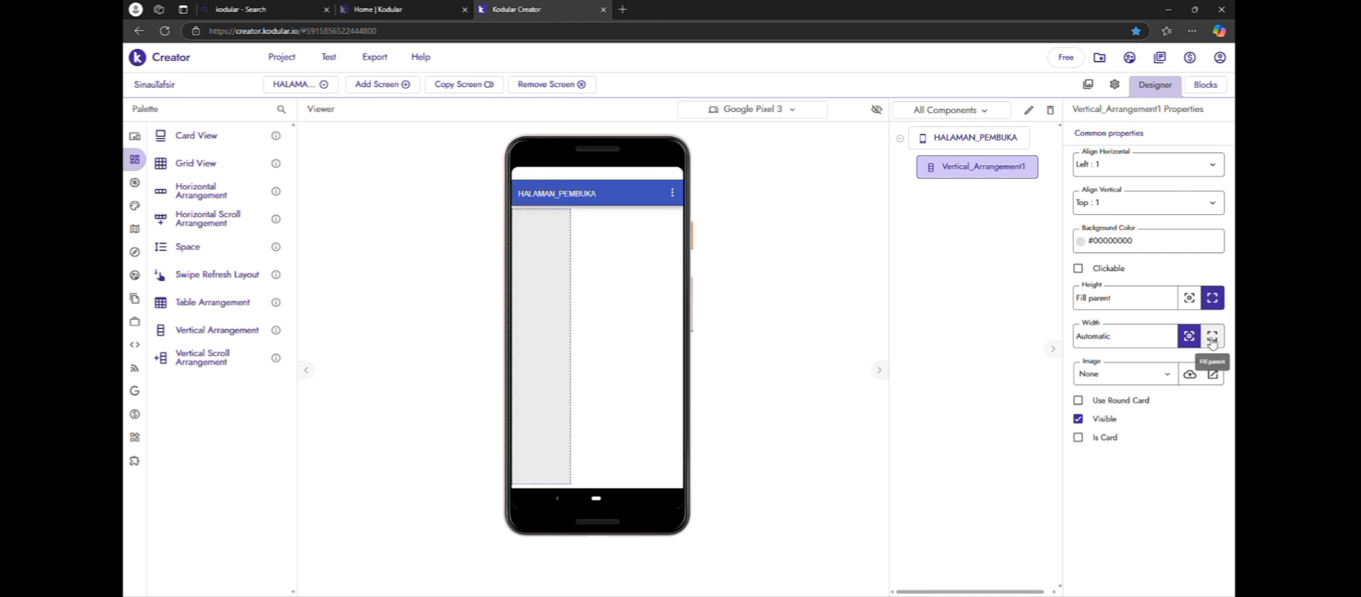
pyautogui.click(1211, 339)
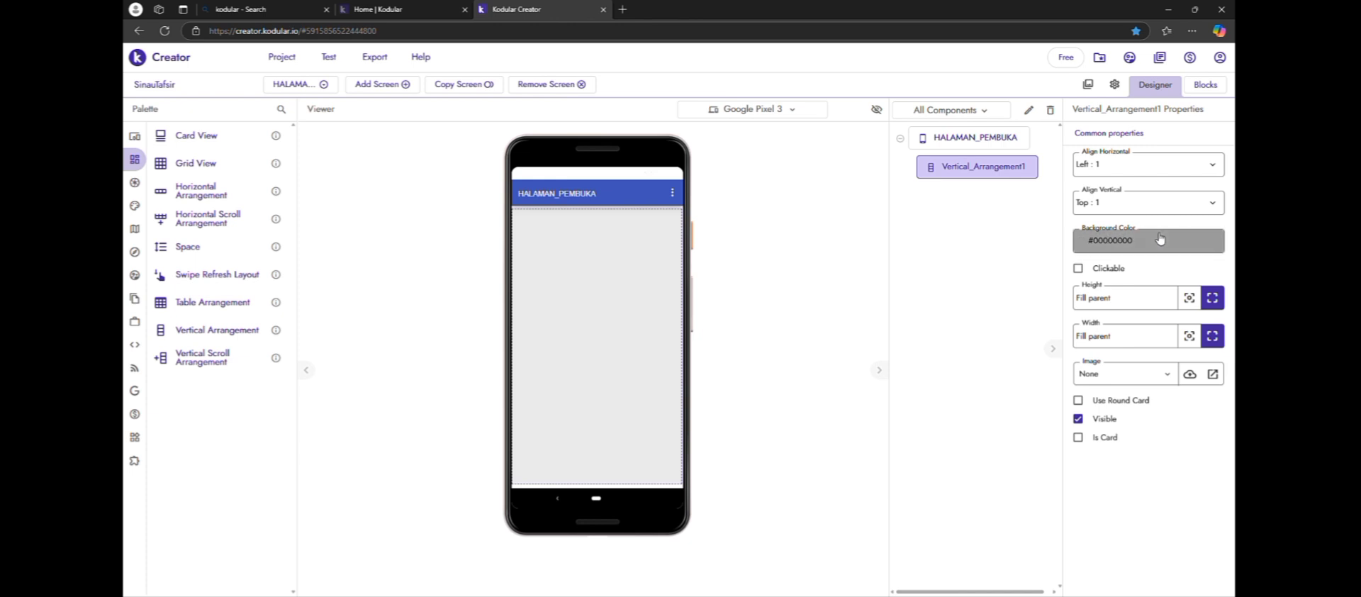
# Set the vertical arrangement's background color to the project color #00C4D3FE
pyautogui.click(1127, 241)
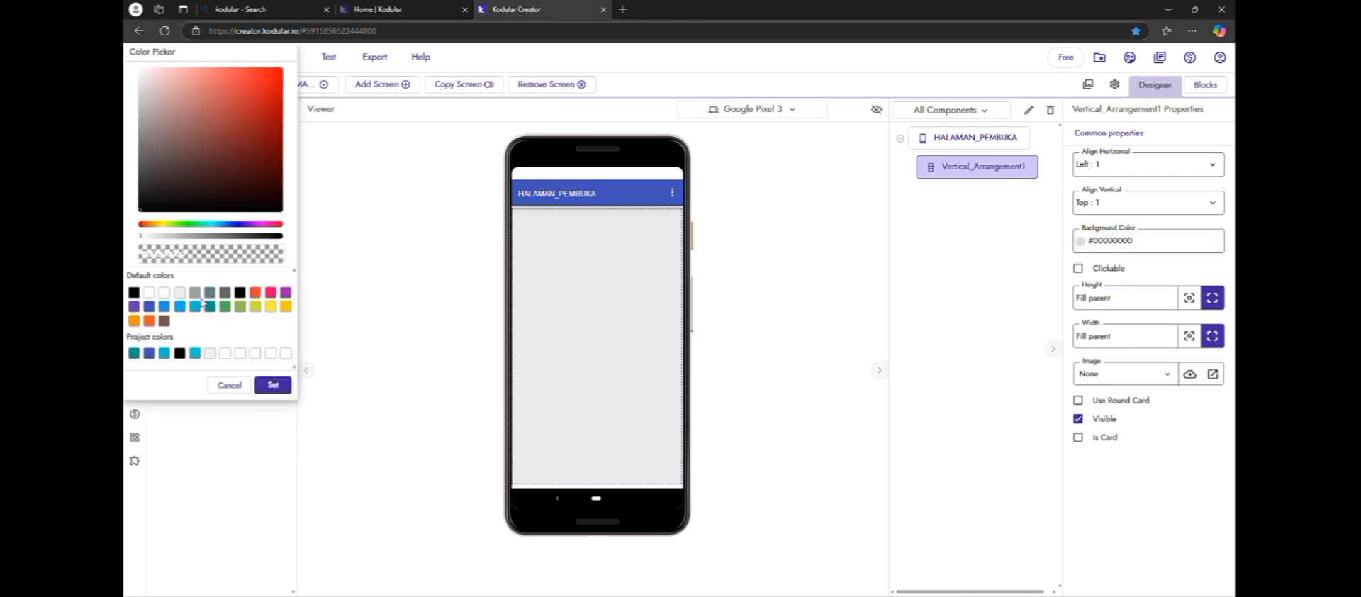
pyautogui.click(196, 353)
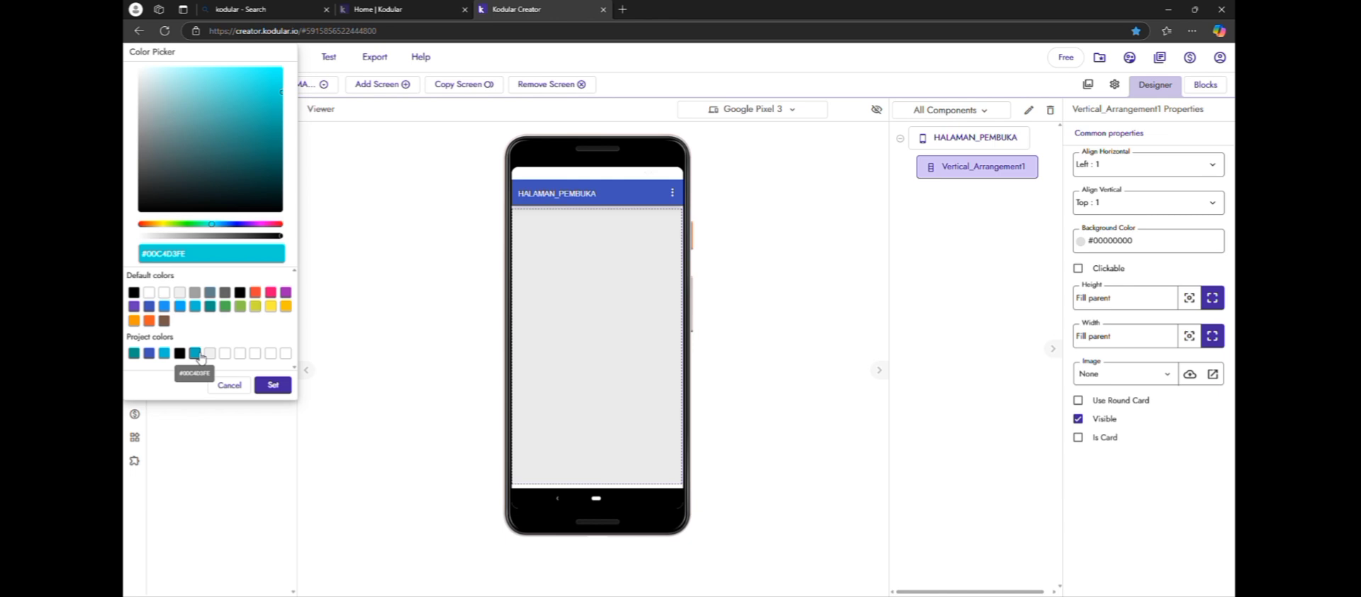
pyautogui.click(275, 385)
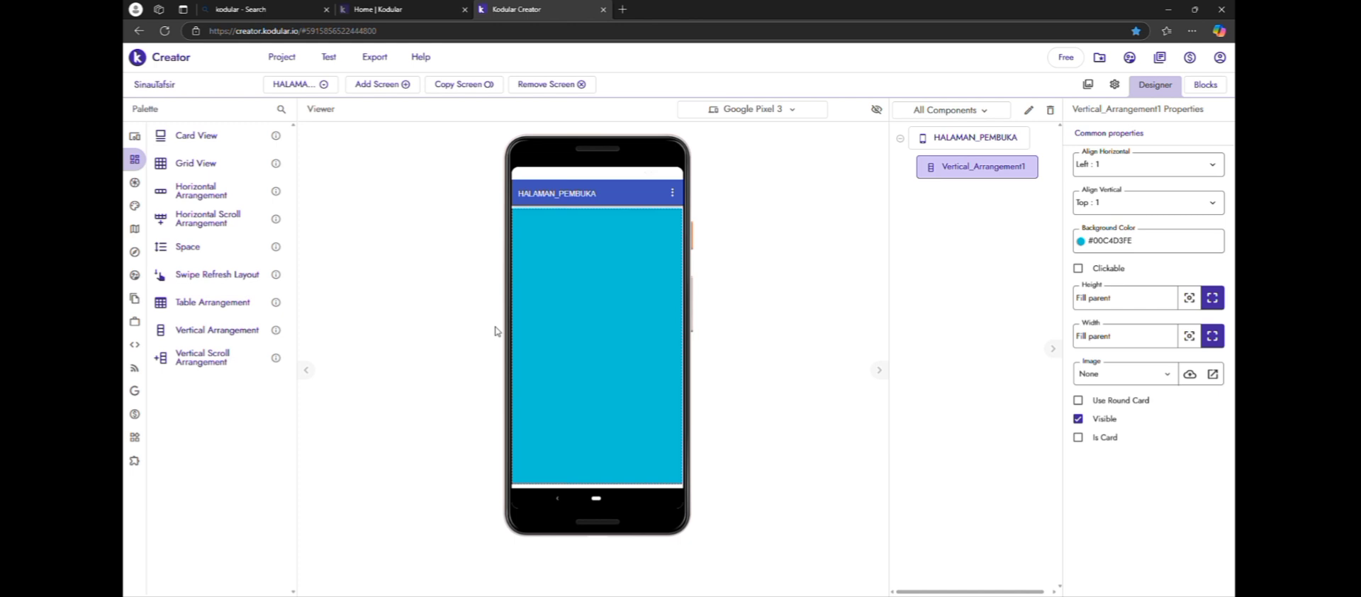
# Turn off Title Visible for the HALAMAN_PEMBUKA screen
pyautogui.click(936, 142)
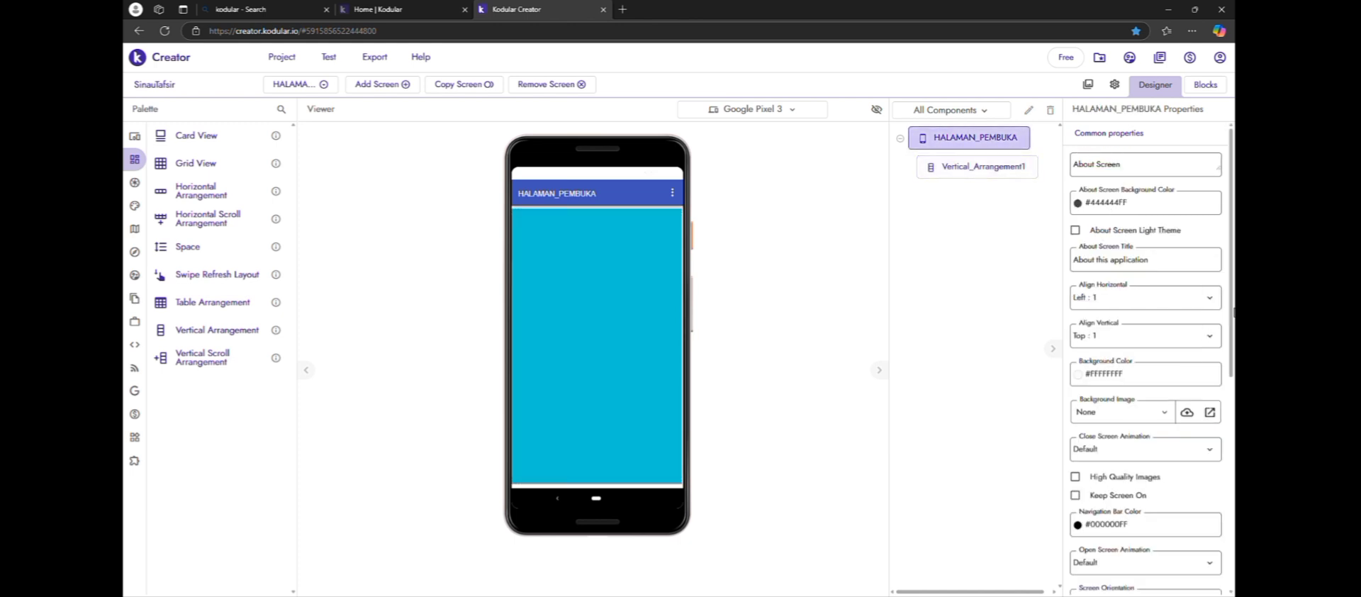
pyautogui.scroll(-5, 1182, 314)
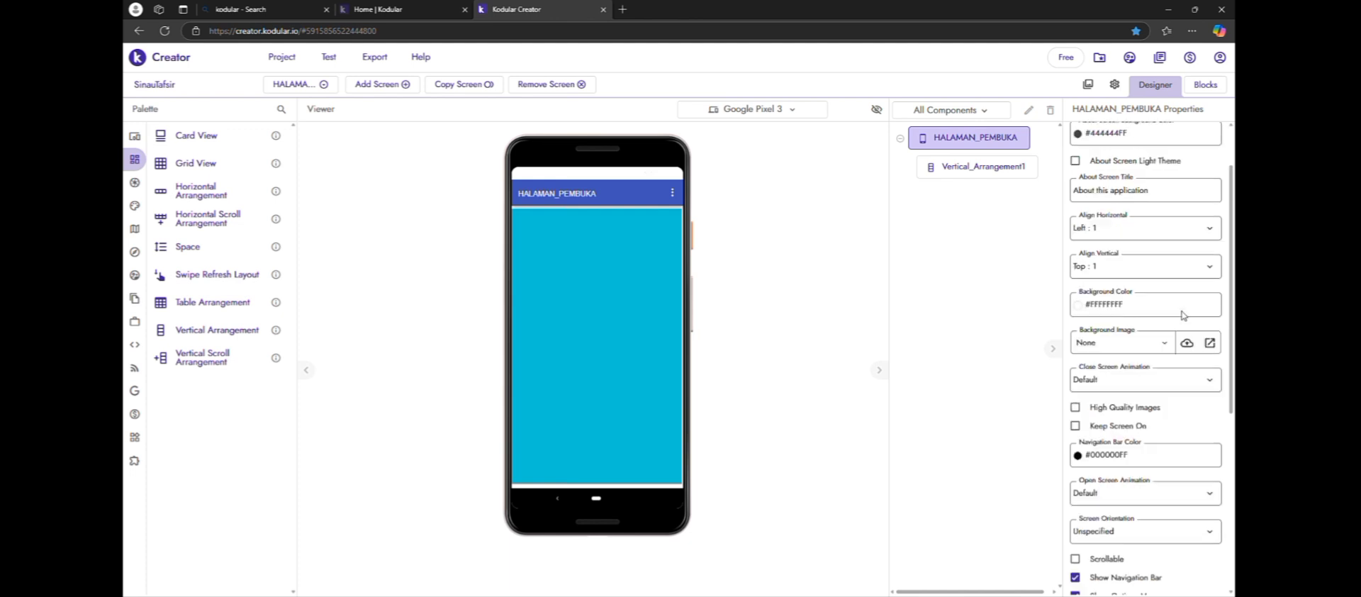
pyautogui.scroll(-1, 1182, 315)
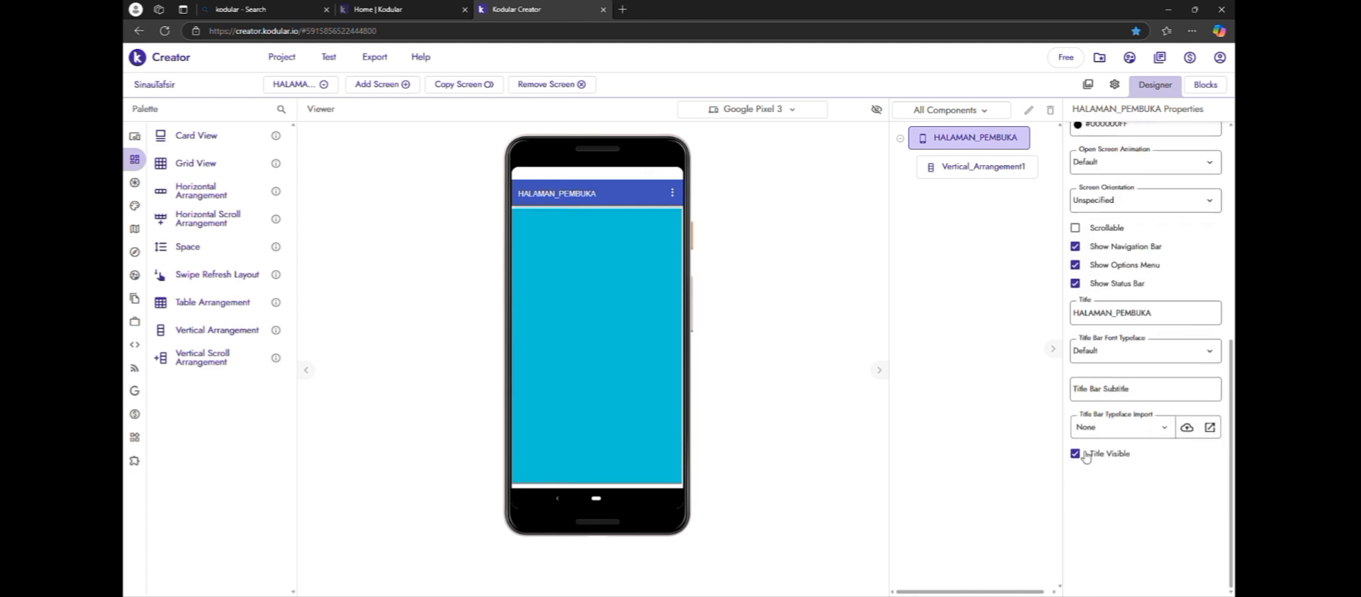
pyautogui.click(1076, 454)
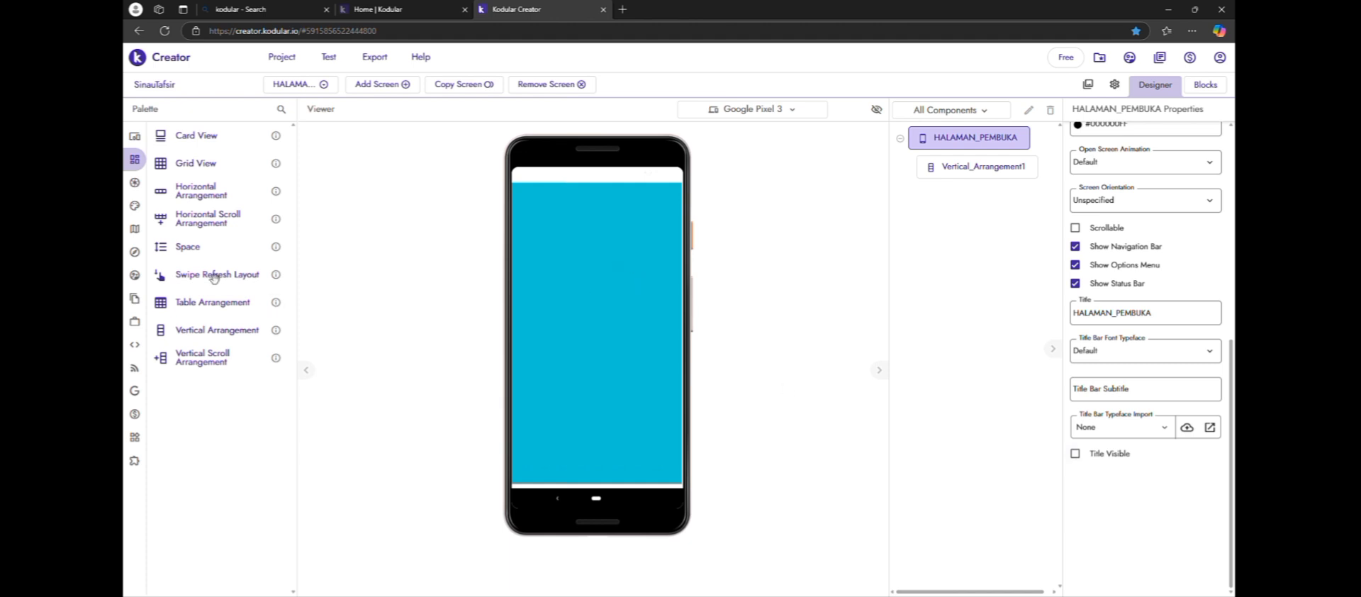
# Align the vertical arrangement's contents to Center : 3 horizontally and Center : 2 vertically, and add an Image component inside it
pyautogui.moveTo(141, 145)
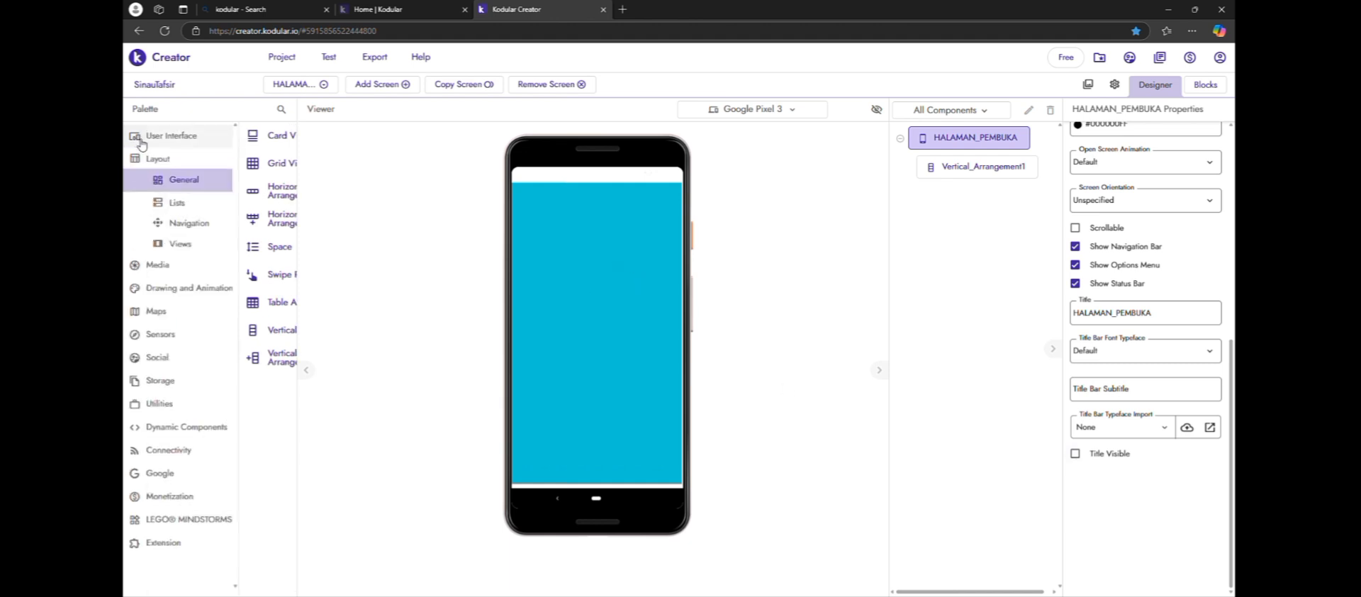
pyautogui.click(179, 135)
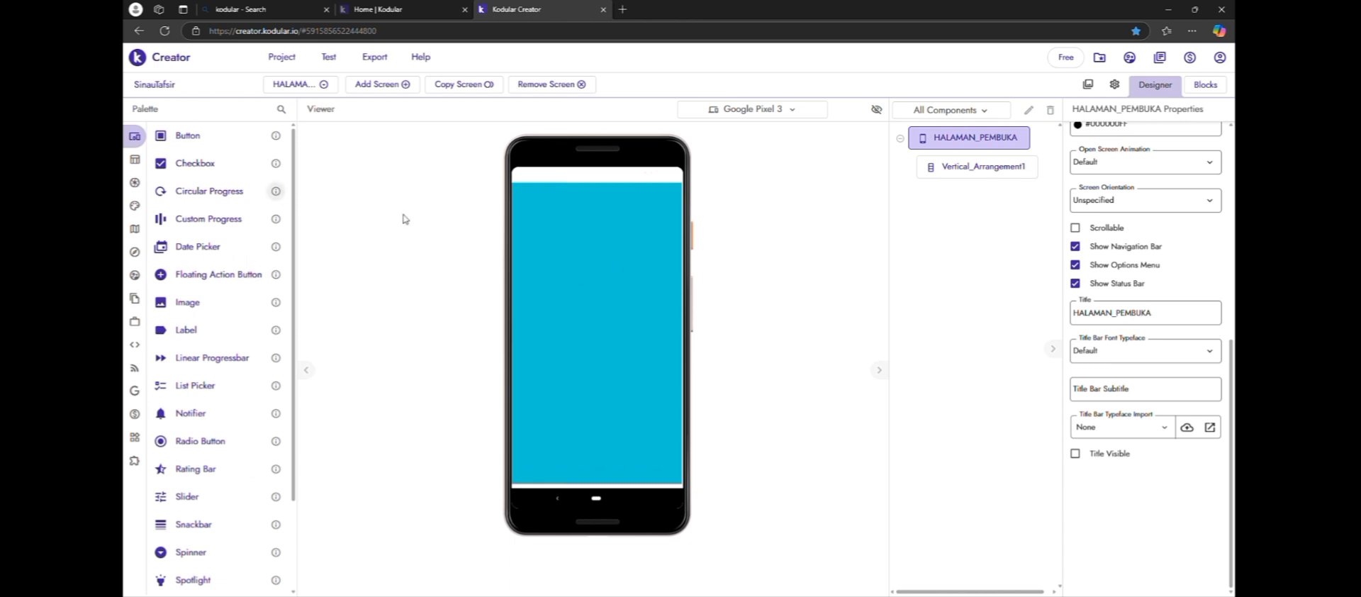
pyautogui.click(958, 168)
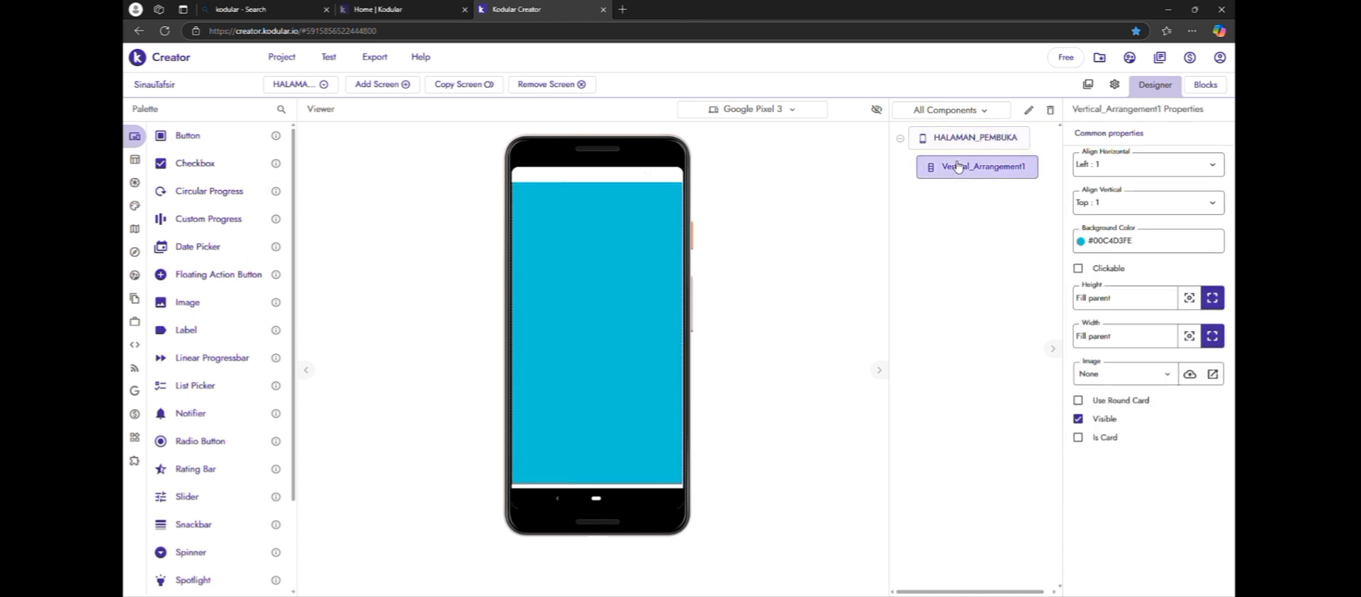
pyautogui.click(1196, 168)
pyautogui.click(1138, 211)
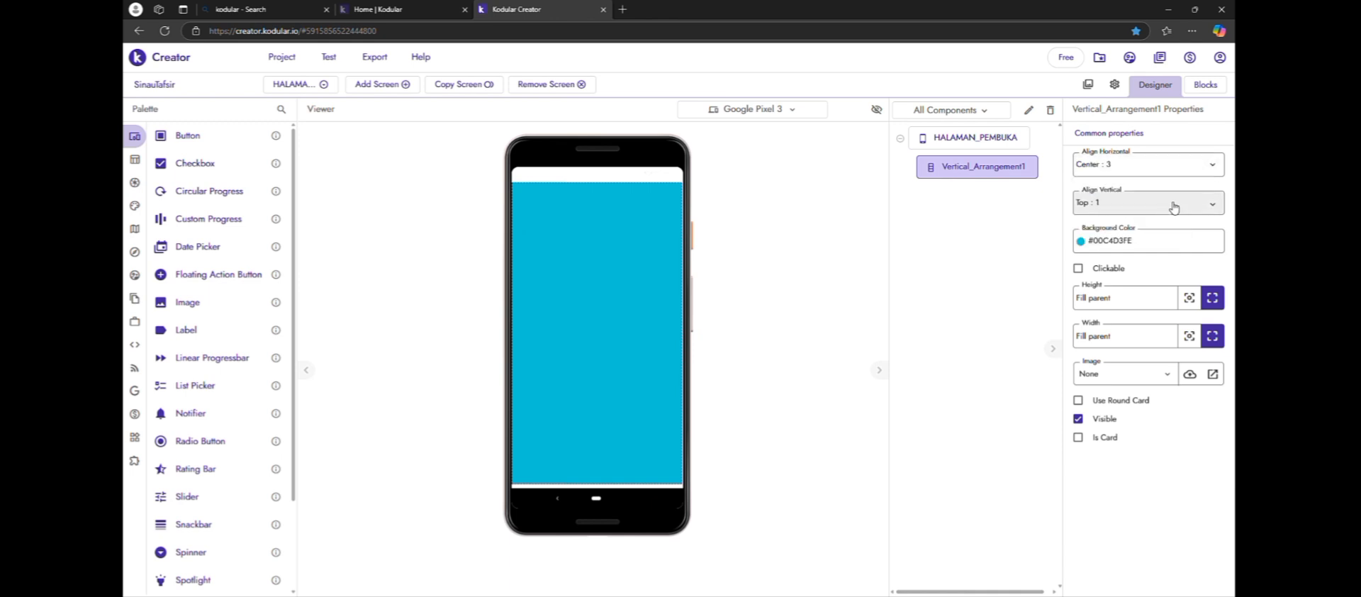
pyautogui.click(1147, 204)
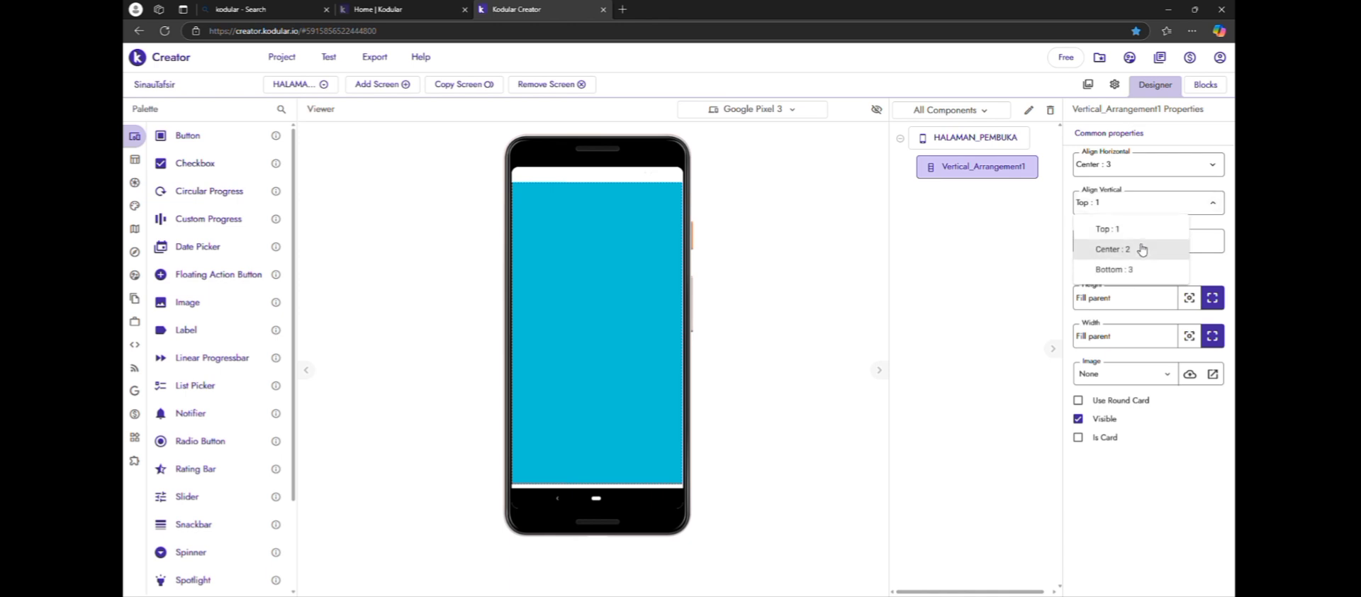
pyautogui.click(1141, 250)
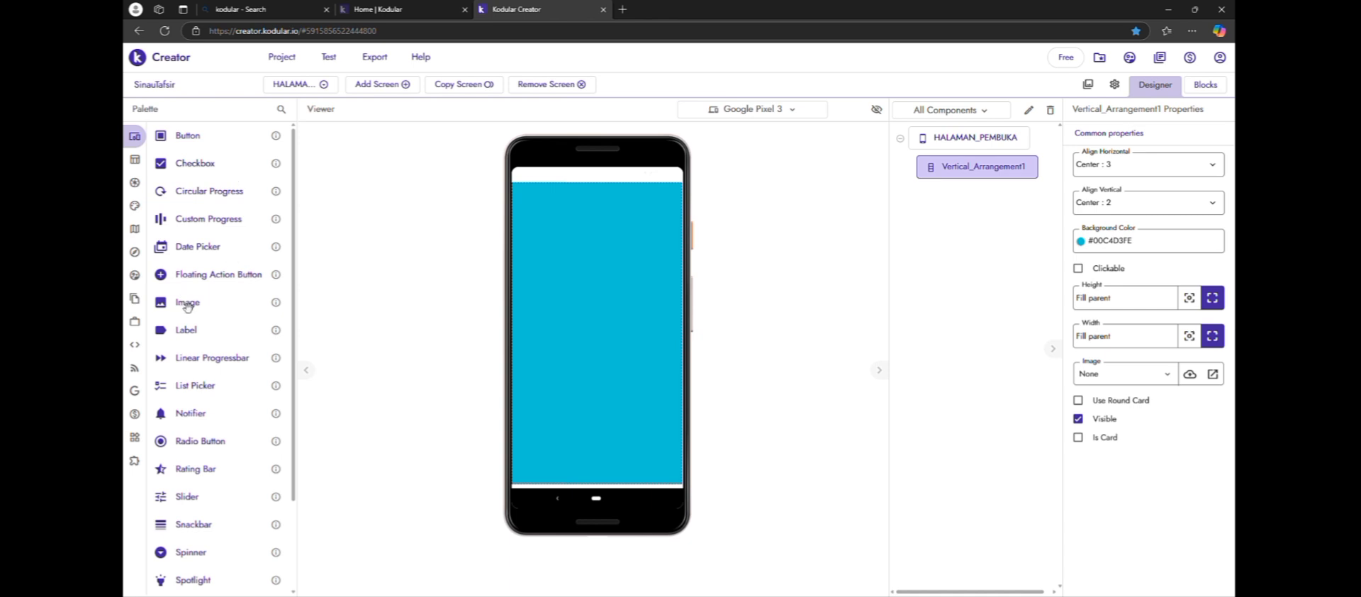
pyautogui.moveTo(187, 306); pyautogui.dragTo(585, 270)
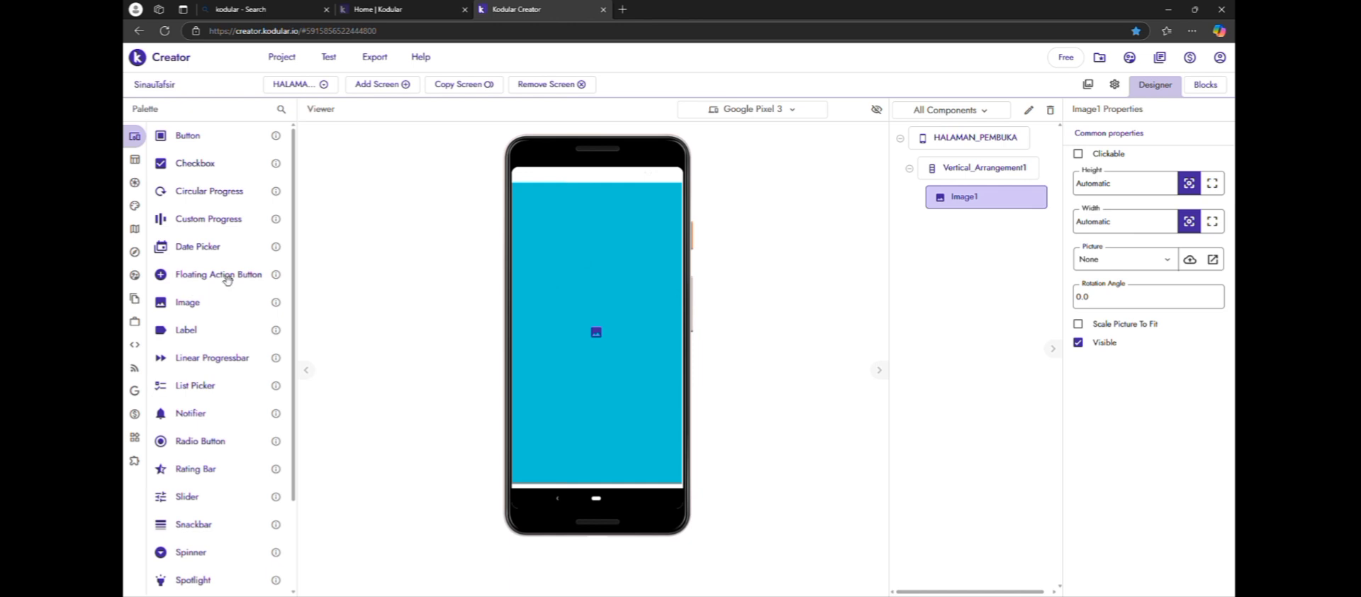
# Add a Label and a Button below the image inside the vertical arrangement
pyautogui.moveTo(219, 341); pyautogui.dragTo(615, 364)
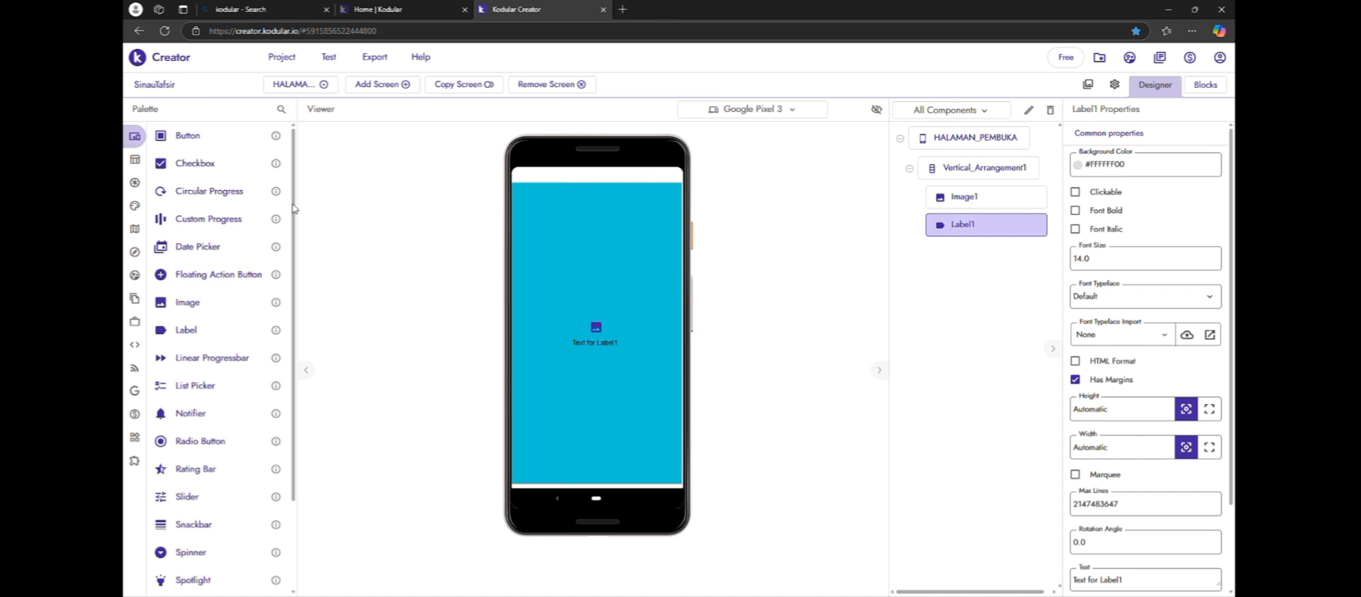
pyautogui.moveTo(213, 136); pyautogui.dragTo(578, 357)
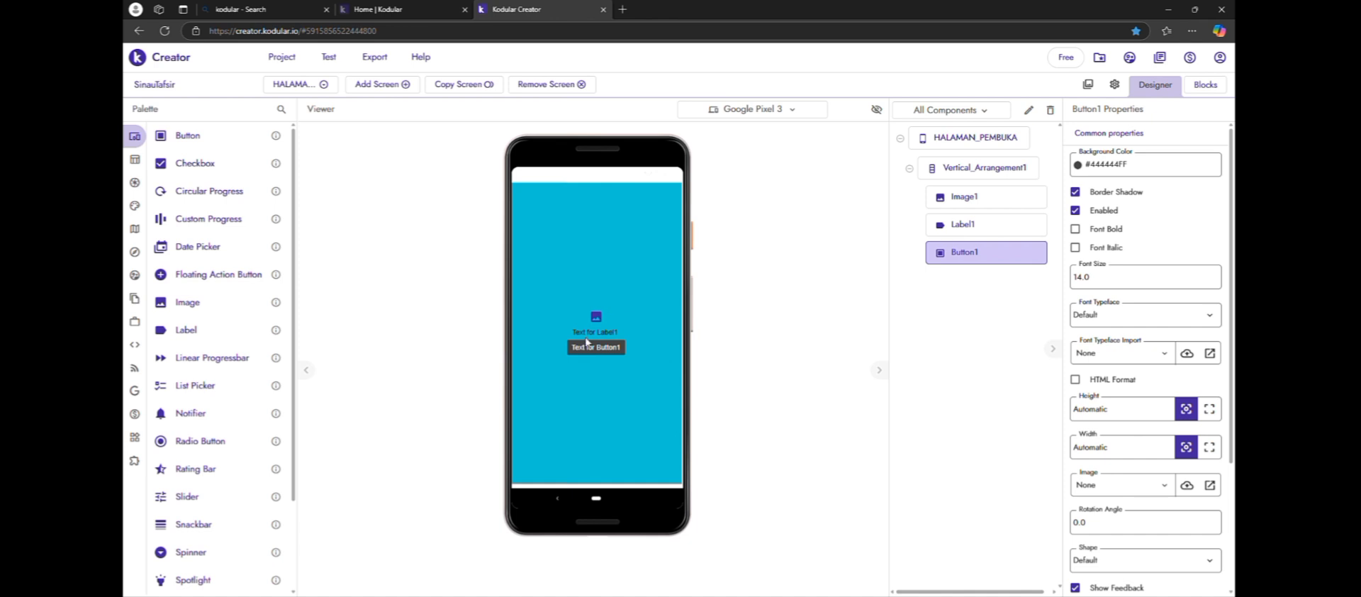
# Change the label's text to "Sinau Tafsir"
pyautogui.click(593, 333)
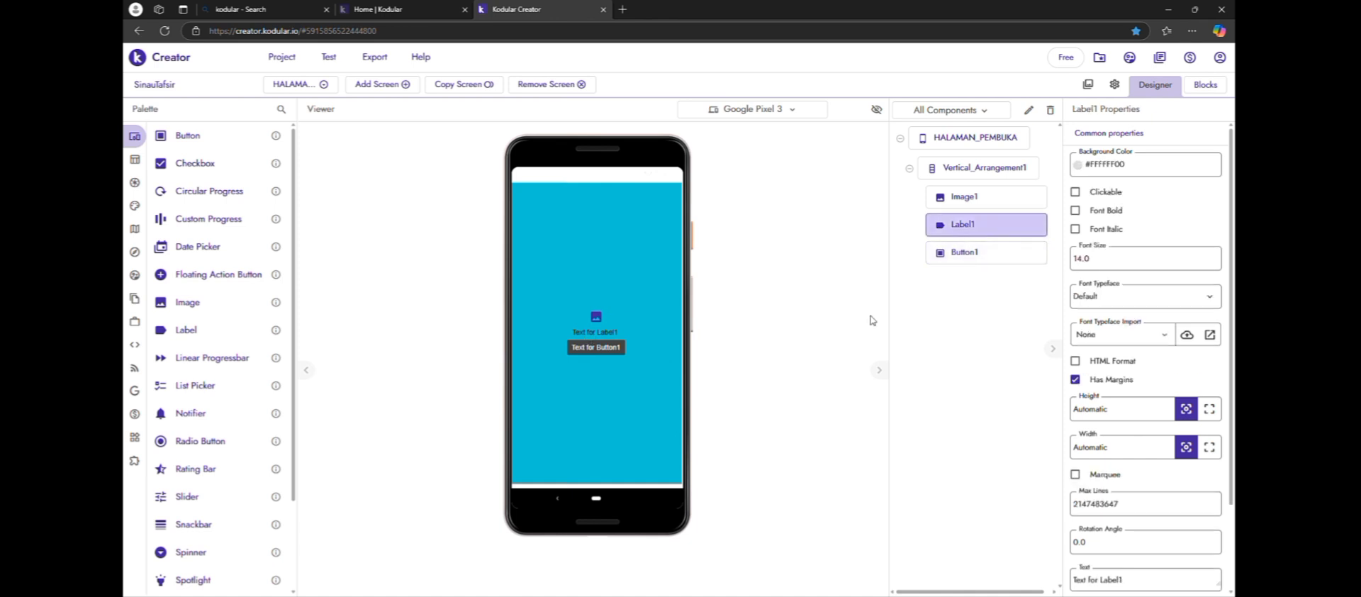
pyautogui.scroll(-2, 1118, 276)
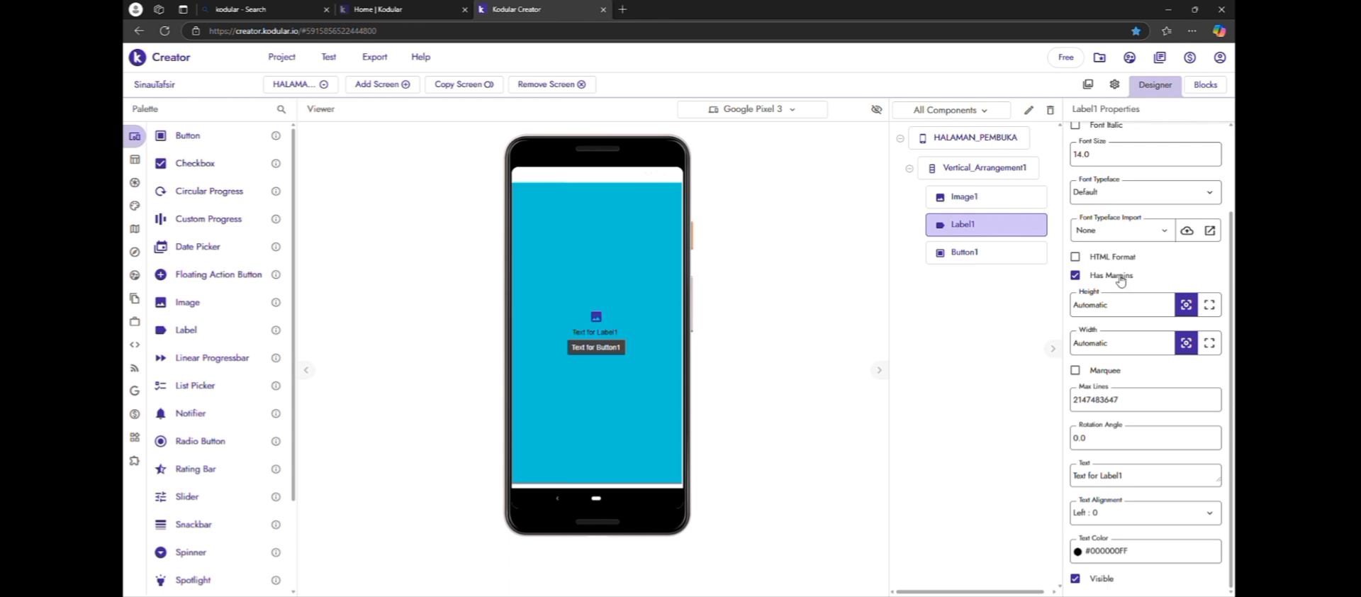
pyautogui.click(1170, 476)
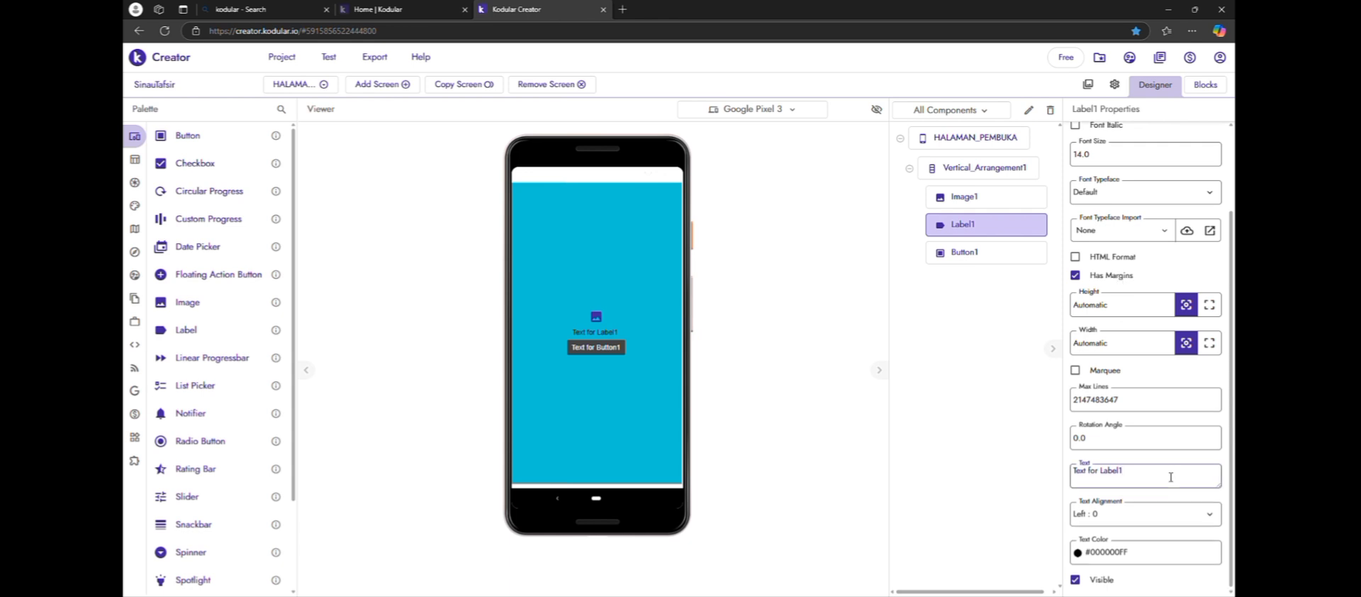
pyautogui.press('BackSpace')
pyautogui.press('BackSpace')
pyautogui.press('BackSpace')
pyautogui.press('BackSpace')
pyautogui.press('BackSpace')
pyautogui.press('BackSpace')
pyautogui.press('BackSpace')
pyautogui.press('BackSpace')
pyautogui.press('BackSpace')
pyautogui.press('BackSpace')
pyautogui.press('BackSpace')
pyautogui.press('BackSpace')
pyautogui.press('BackSpace')
pyautogui.press('BackSpace')
pyautogui.click(944, 421)
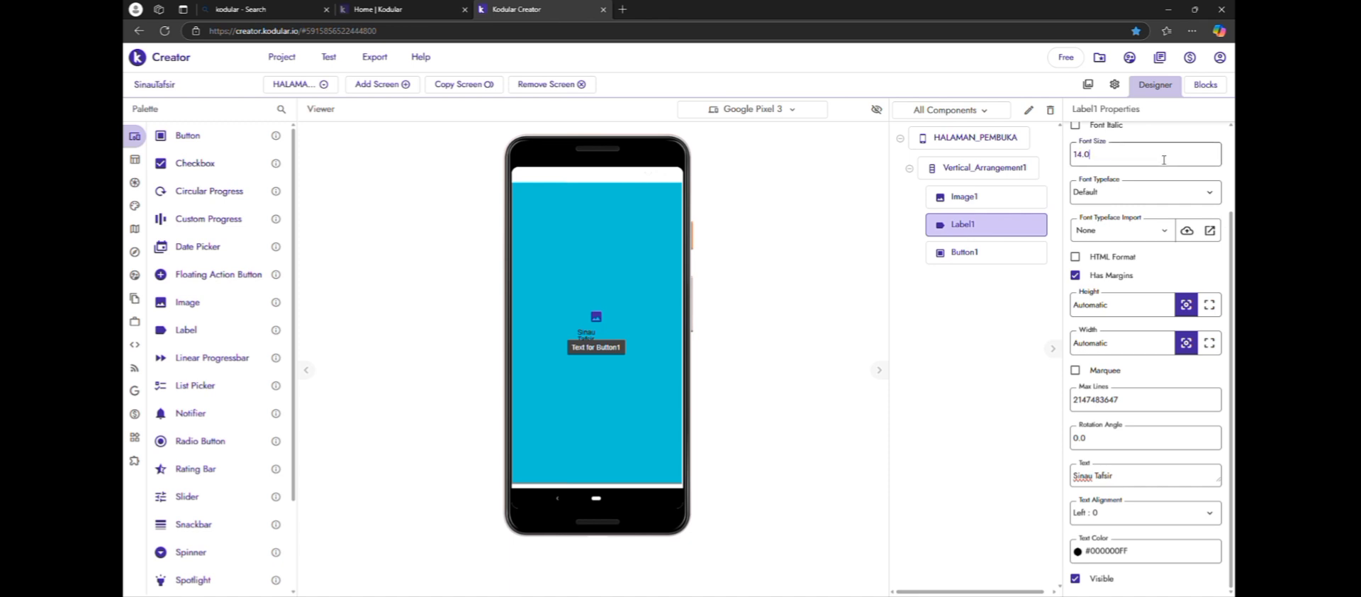
# Set the label's font size to 50
pyautogui.press('BackSpace')
pyautogui.press('BackSpace')
pyautogui.press('BackSpace')
pyautogui.write('50')
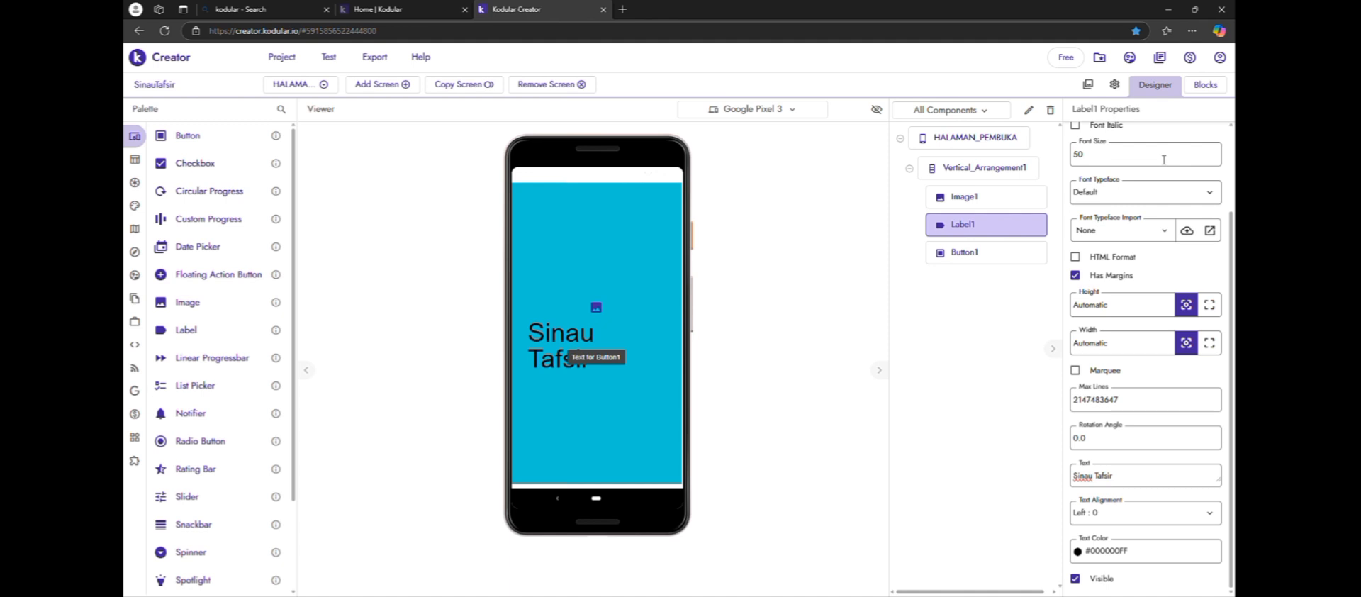
# Set the label's text alignment to Center : 1 and its font size to 40
pyautogui.click(1211, 527)
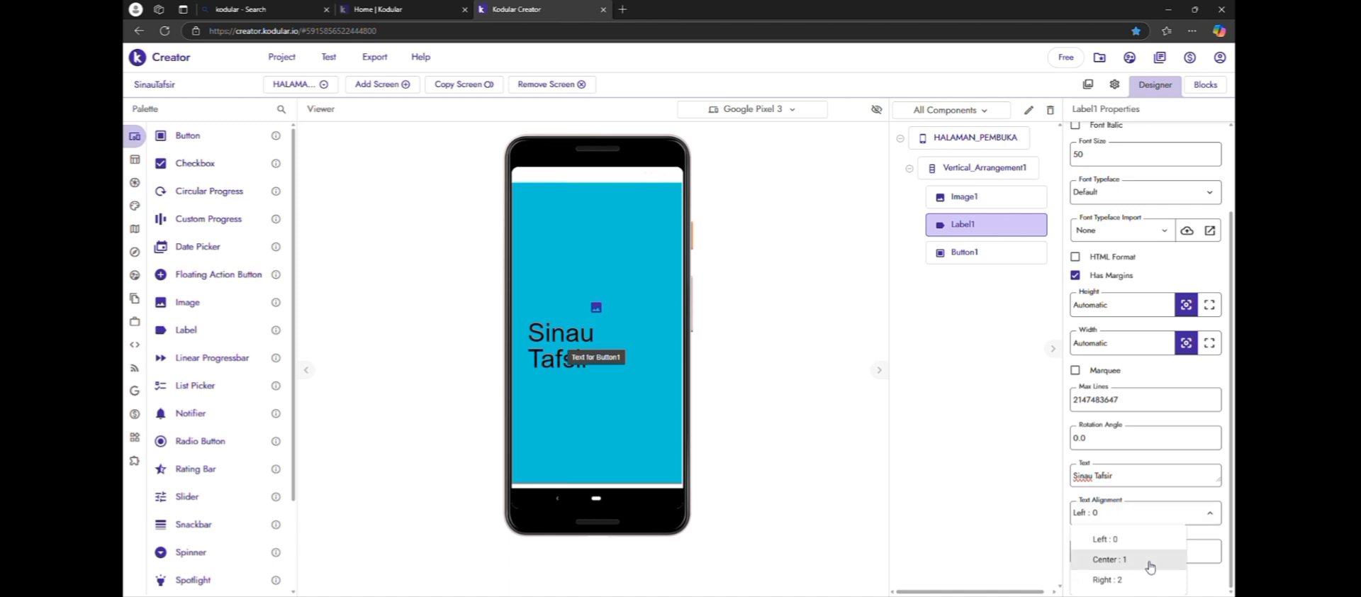
pyautogui.click(1149, 565)
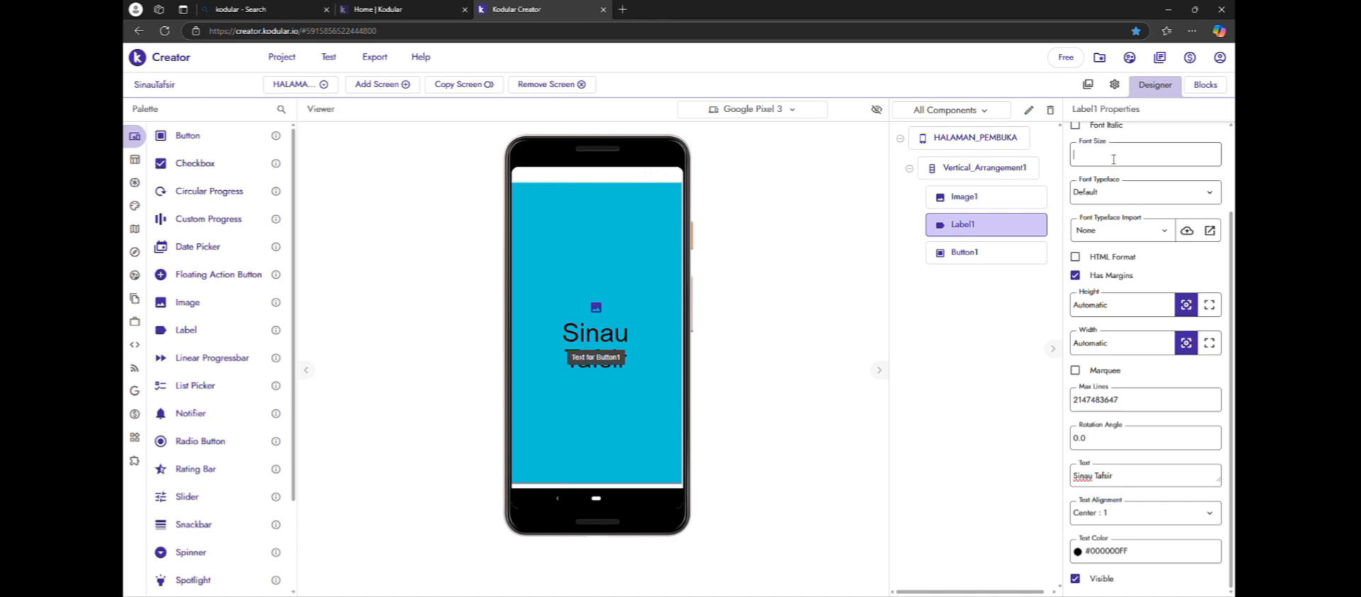
pyautogui.click(1113, 160)
pyautogui.write('40')
pyautogui.click(955, 356)
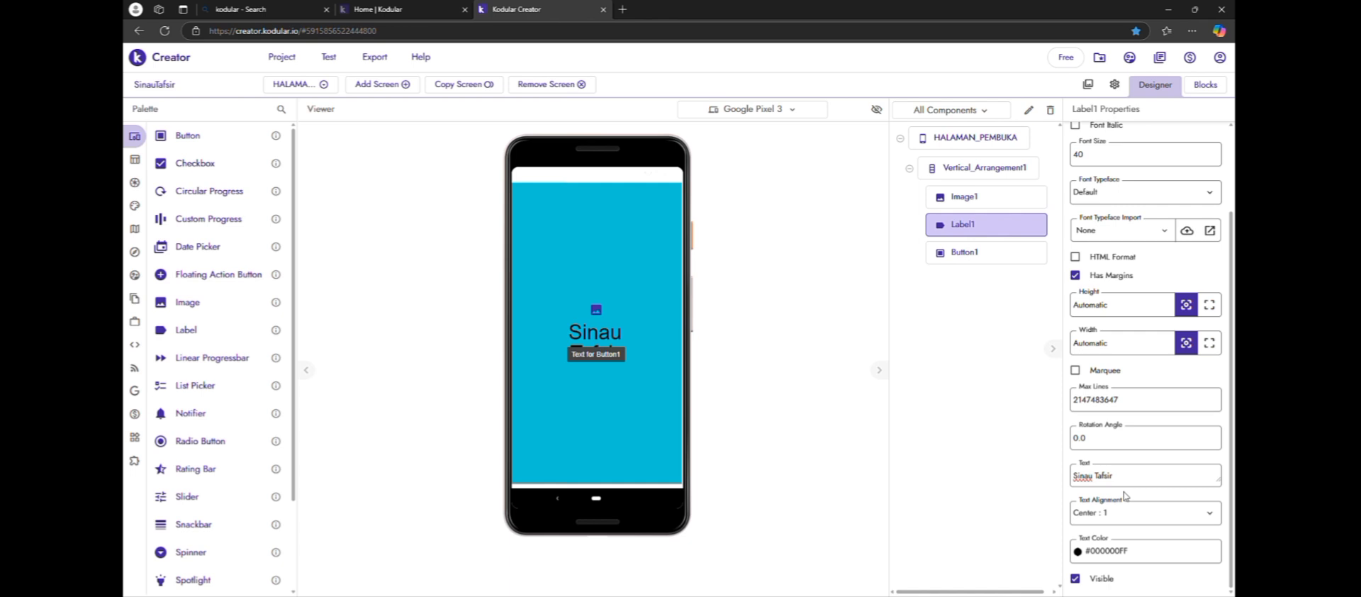
# Change the button's text to "wellcome"
pyautogui.click(621, 360)
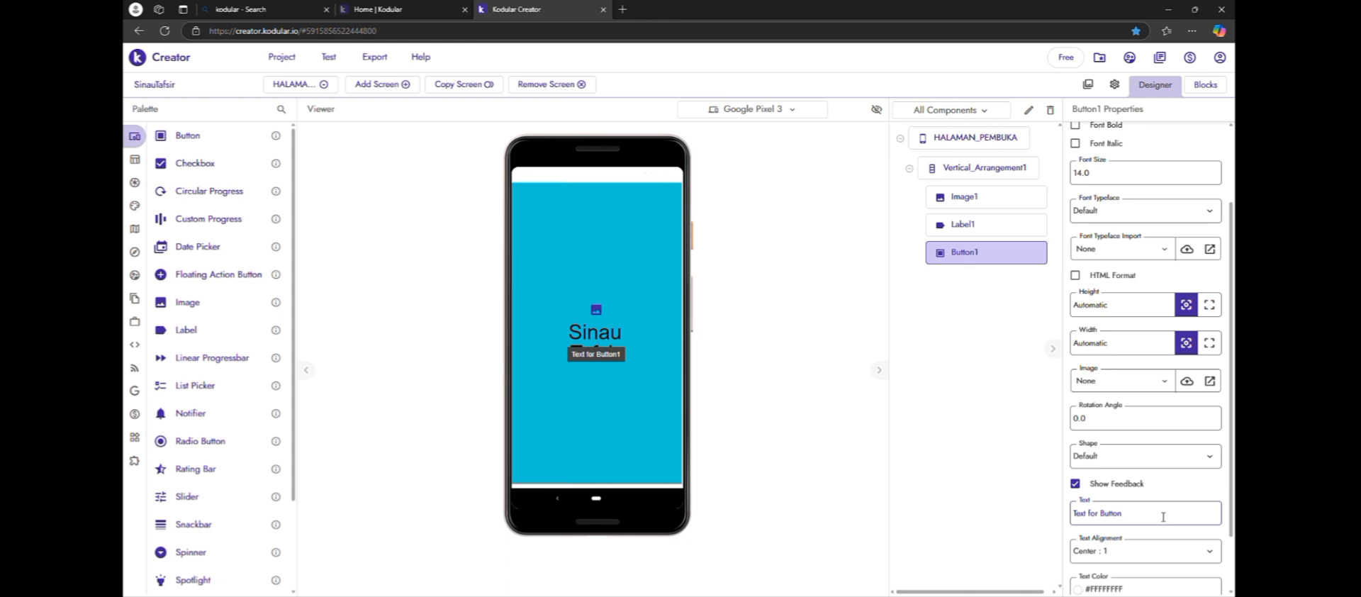
pyautogui.press('BackSpace')
pyautogui.press('BackSpace')
pyautogui.press('BackSpace')
pyautogui.press('BackSpace')
pyautogui.press('BackSpace')
pyautogui.press('BackSpace')
pyautogui.press('BackSpace')
pyautogui.press('BackSpace')
pyautogui.press('BackSpace')
pyautogui.press('BackSpace')
pyautogui.press('BackSpace')
pyautogui.press('BackSpace')
pyautogui.press('BackSpace')
pyautogui.press('BackSpace')
pyautogui.press('BackSpace')
pyautogui.write('wellcome')
pyautogui.press('Return')
# Set the button's height to 20% and its width to 60%
pyautogui.doubleClick(1134, 316)
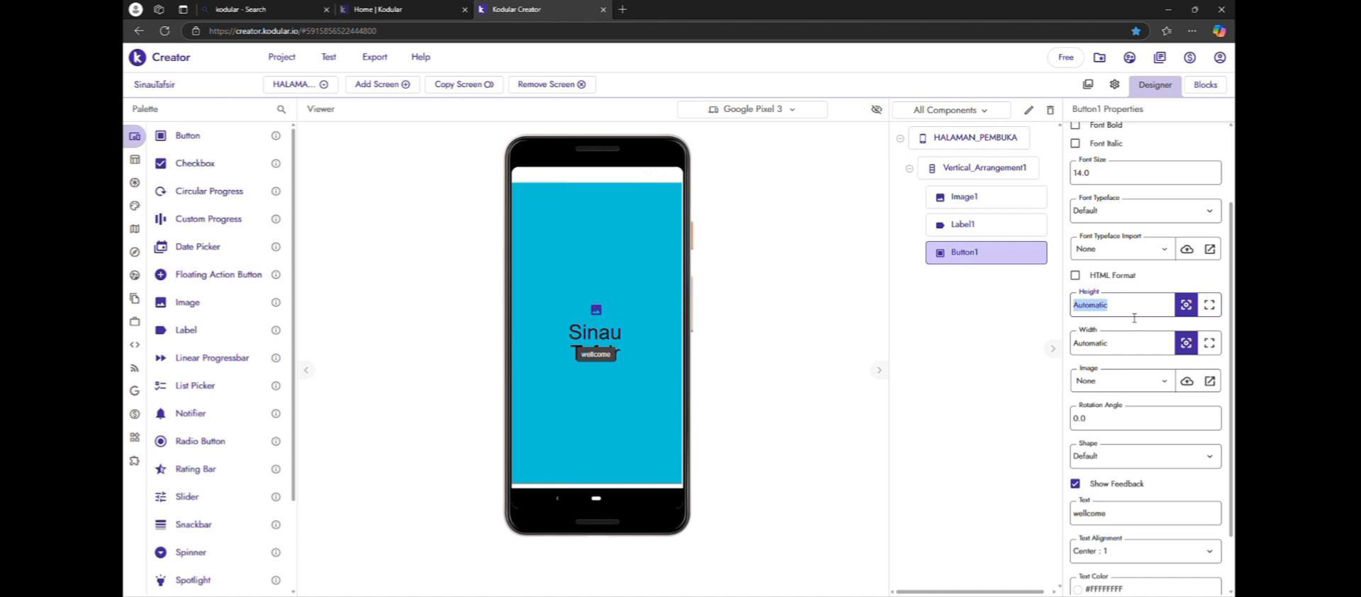
pyautogui.press('BackSpace')
pyautogui.write('20%')
pyautogui.doubleClick(1133, 340)
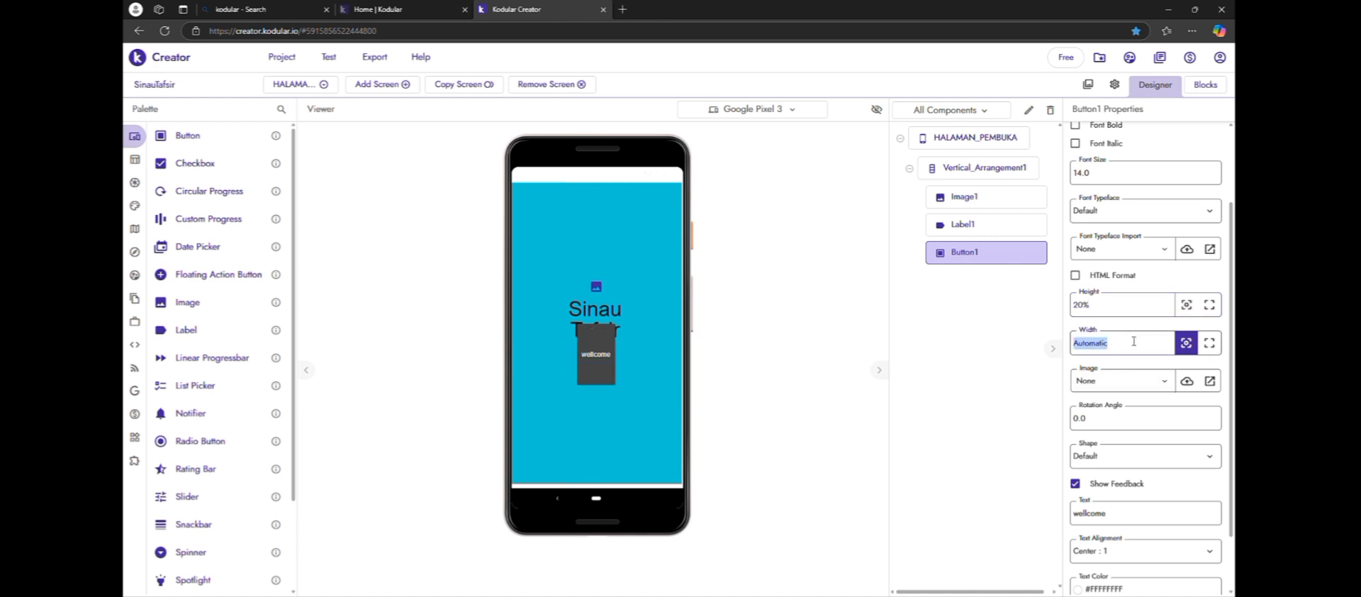
pyautogui.press('BackSpace')
pyautogui.write('60%')
pyautogui.click(1009, 381)
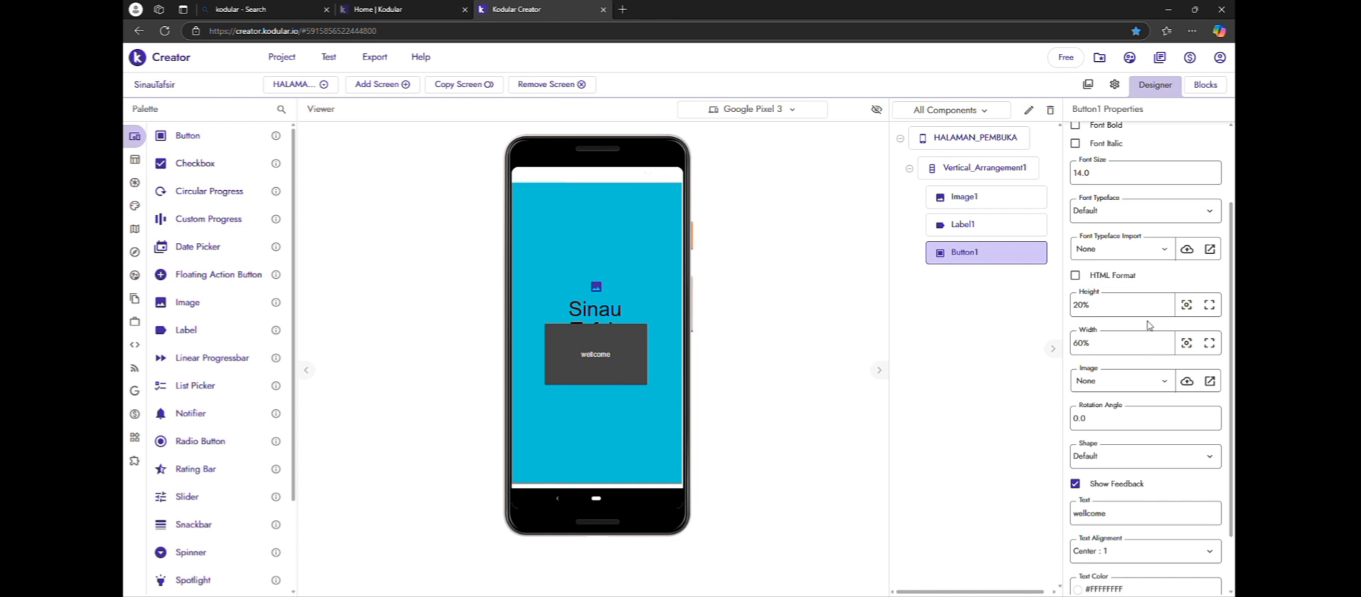
# Reduce the button's height to 10%
pyautogui.doubleClick(1081, 306)
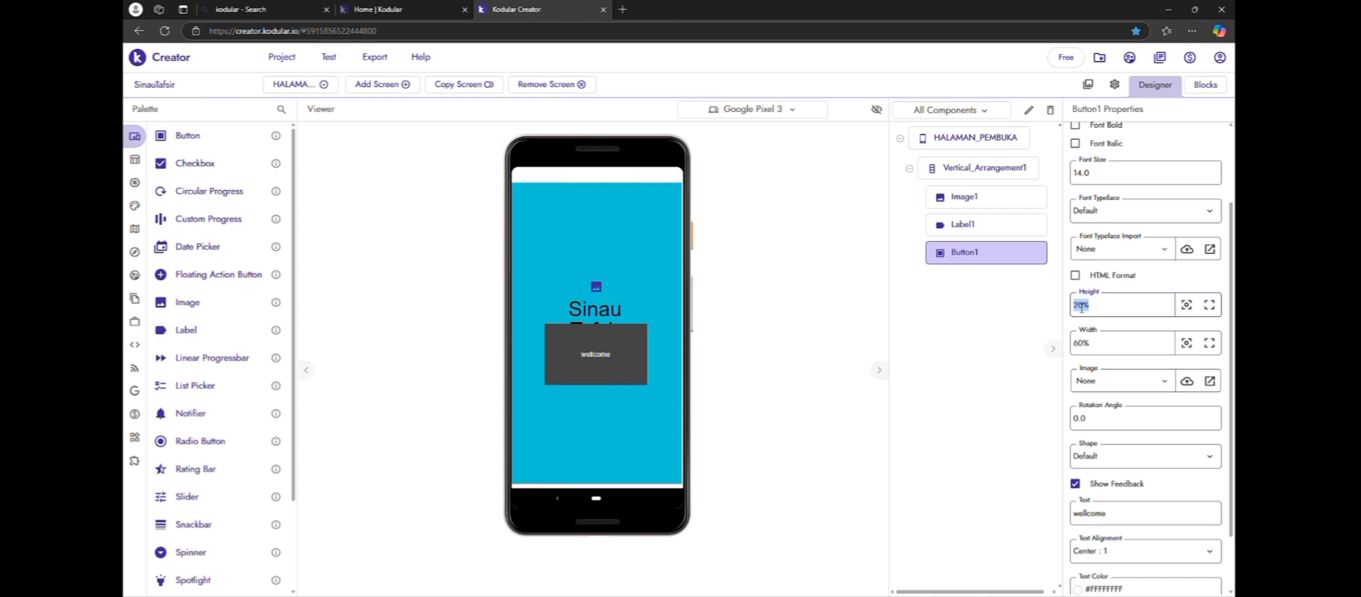
pyautogui.click(1082, 308)
pyautogui.write('1')
pyautogui.click(896, 386)
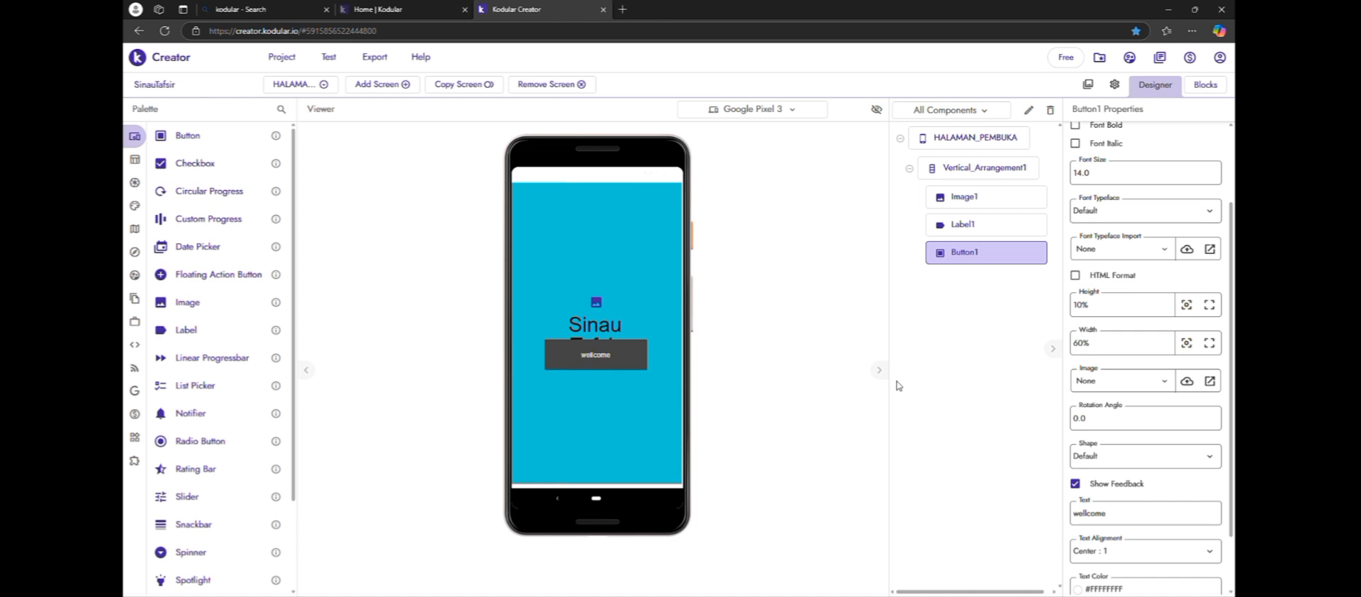
# Reduce the font size of the "Sinau Tafsir" label to 30
pyautogui.click(983, 232)
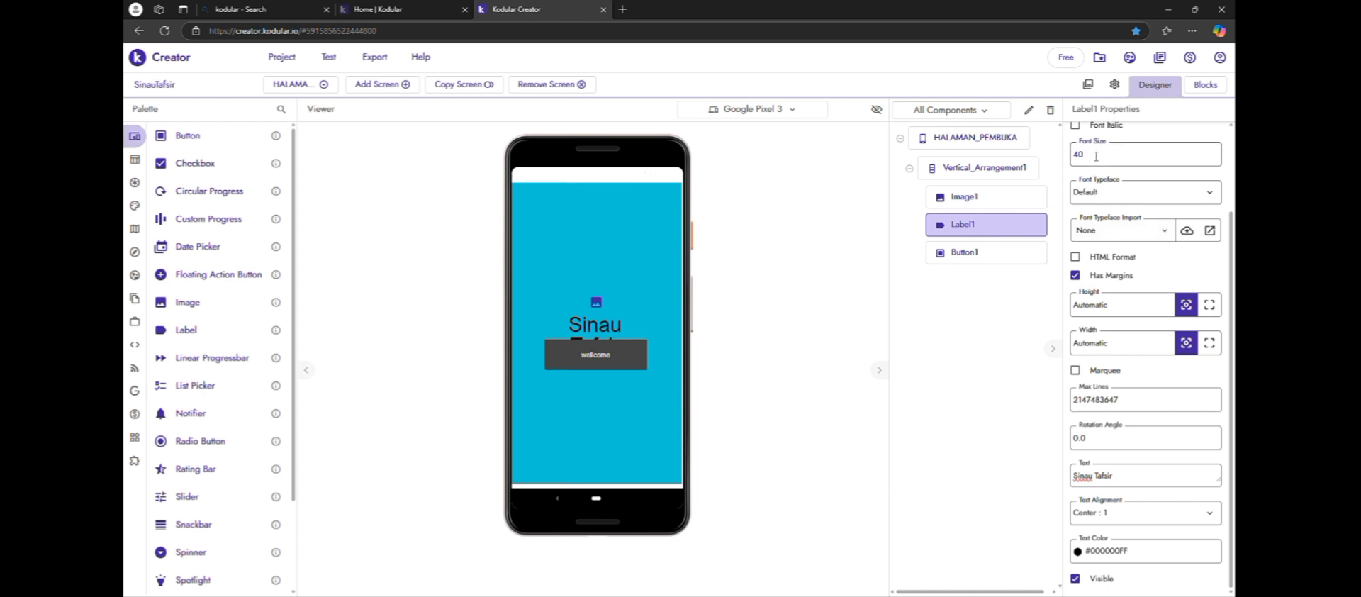
pyautogui.write('30')
# Use logo_aplikasi.jpg as the picture of the Image component above the label
pyautogui.click(601, 306)
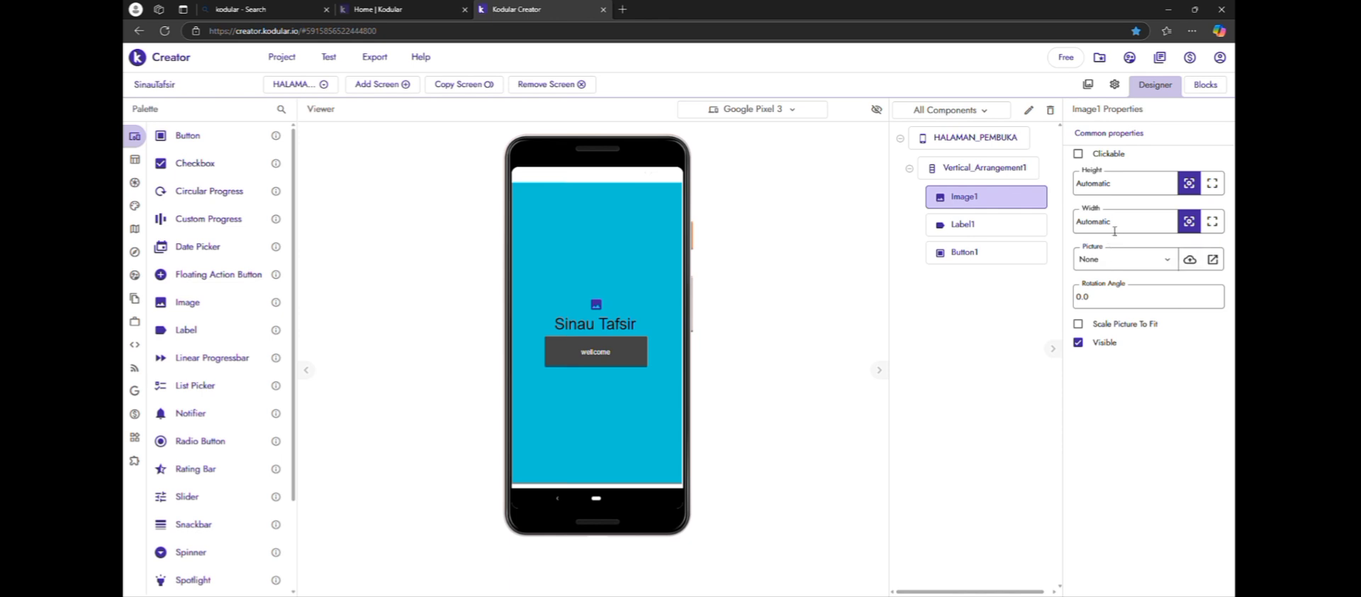
pyautogui.click(1169, 263)
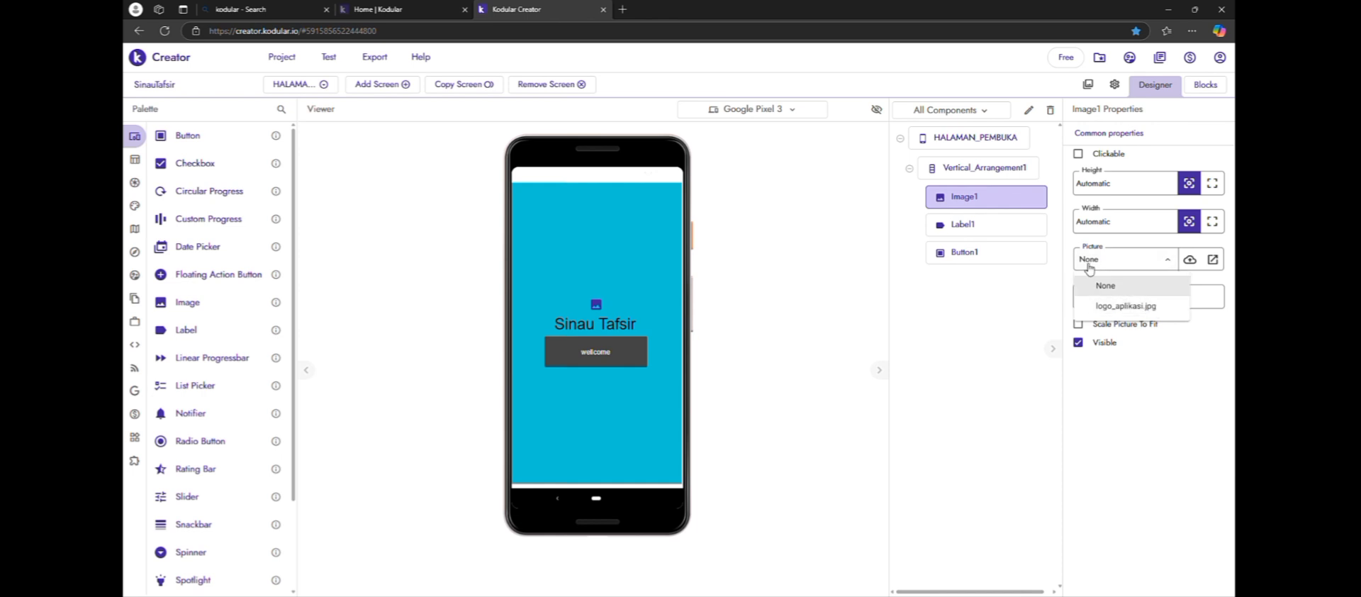
pyautogui.click(1129, 312)
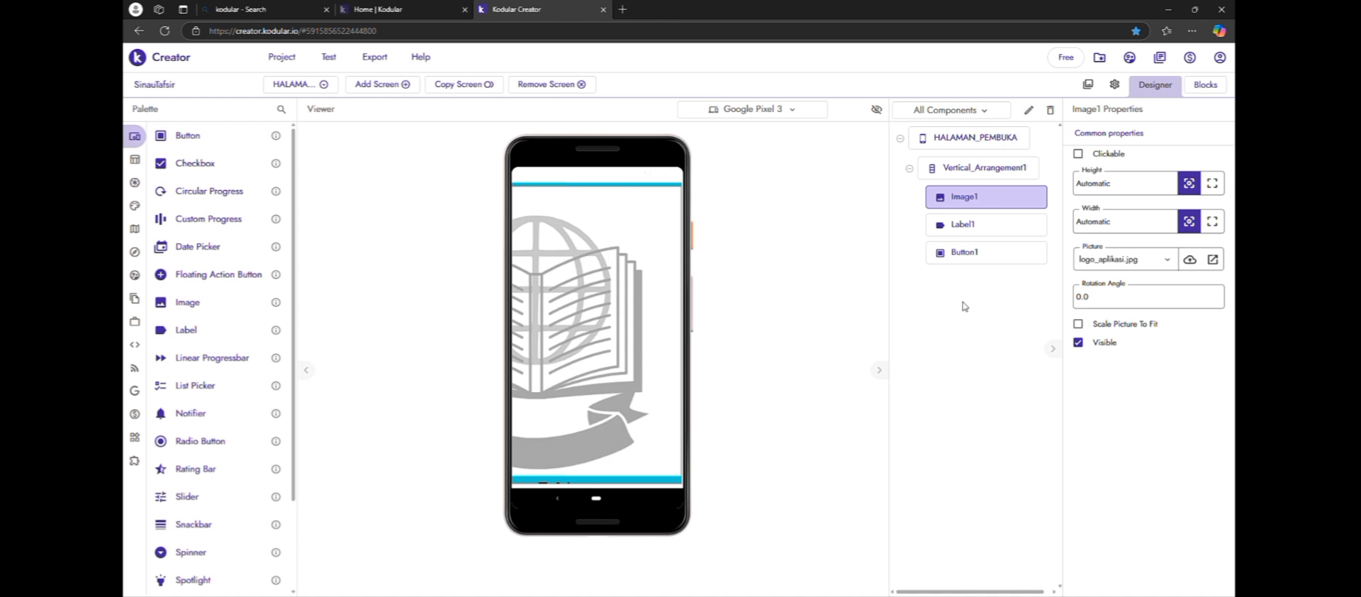
pyautogui.click(1197, 264)
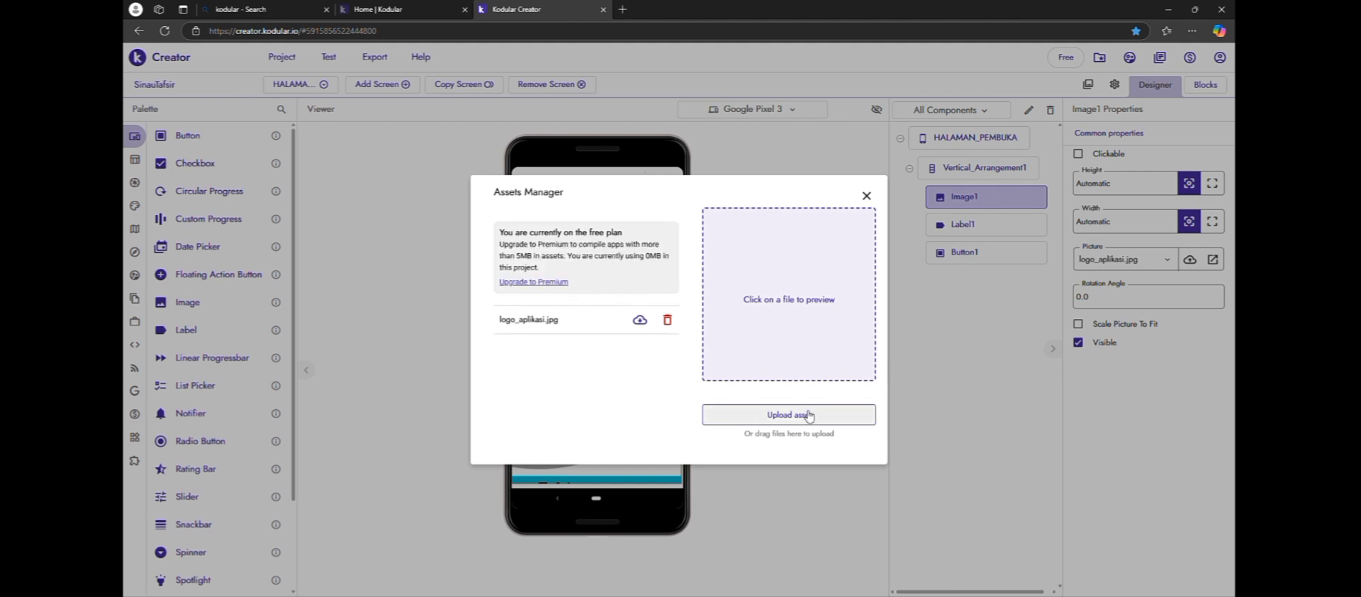
pyautogui.click(867, 197)
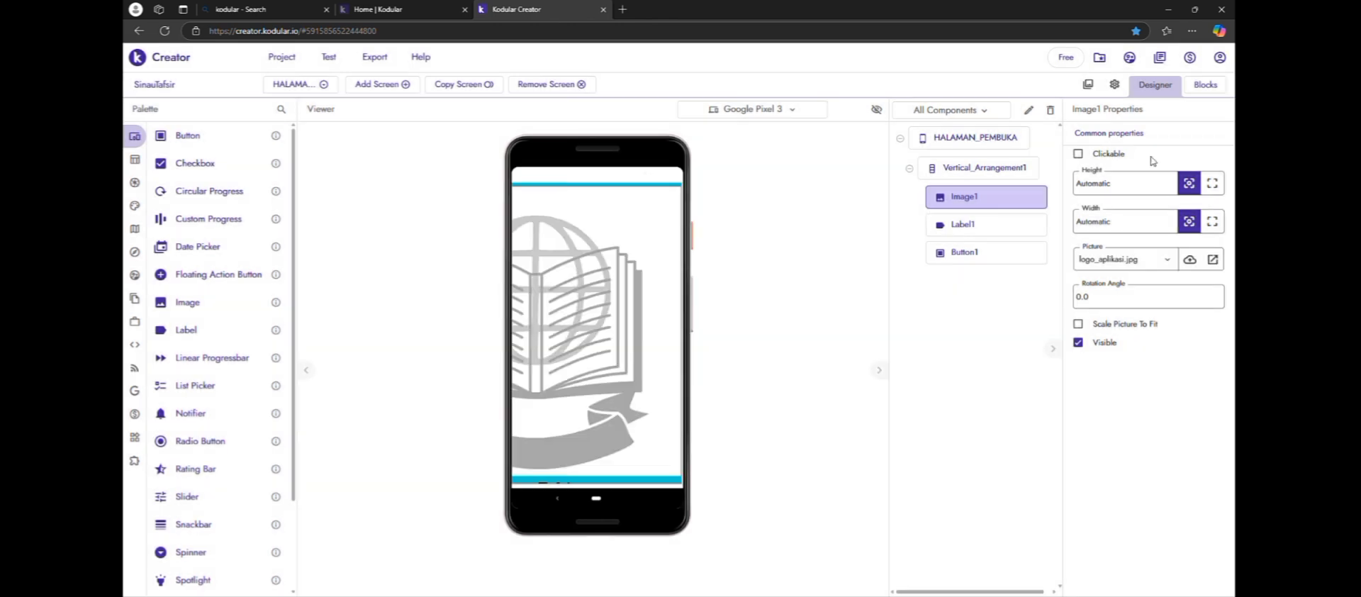
# Set the logo image's height and width to 150px each
pyautogui.doubleClick(1134, 186)
pyautogui.press('BackSpace')
pyautogui.write('150')
pyautogui.click(1006, 315)
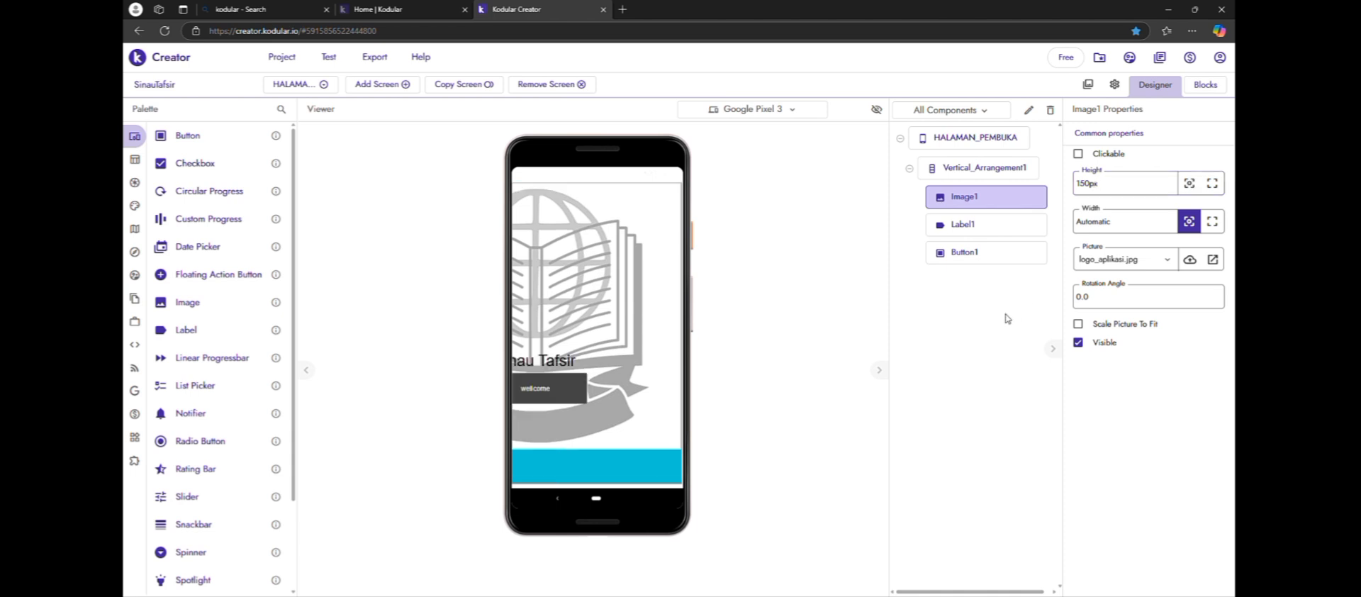
pyautogui.click(1141, 221)
pyautogui.doubleClick(1141, 221)
pyautogui.press('BackSpace')
pyautogui.write('150px')
pyautogui.click(1022, 318)
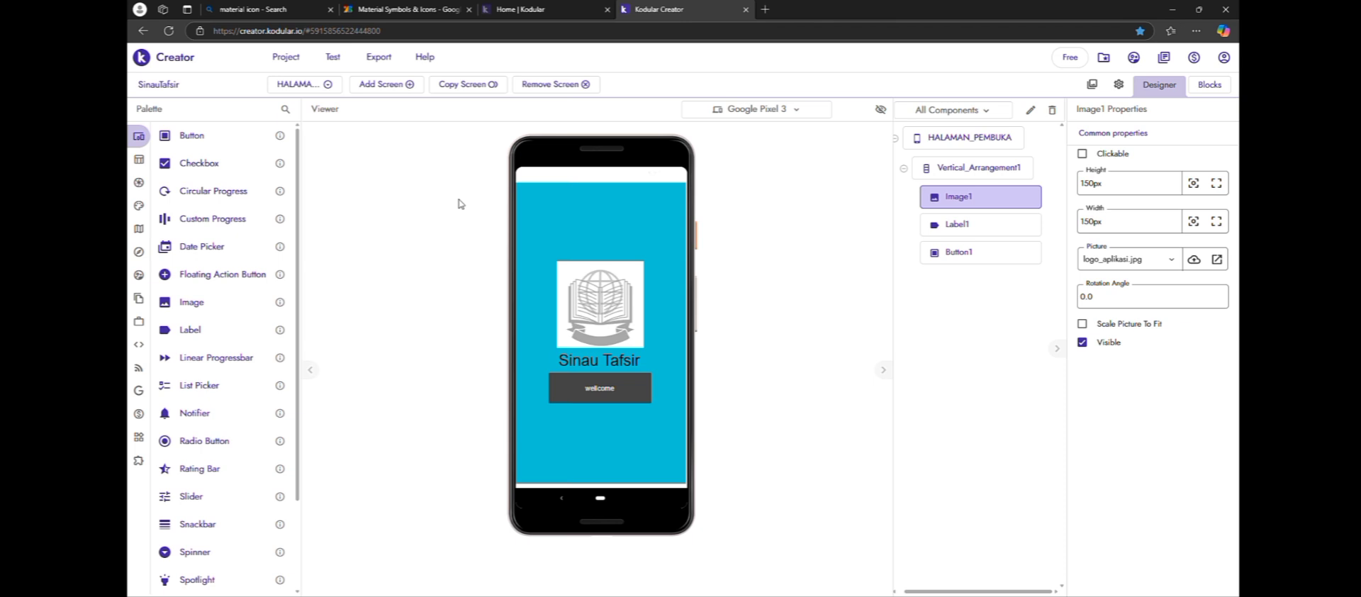
# Add a new screen named "HALAMAN MENU UTAMA" to the project
pyautogui.click(412, 85)
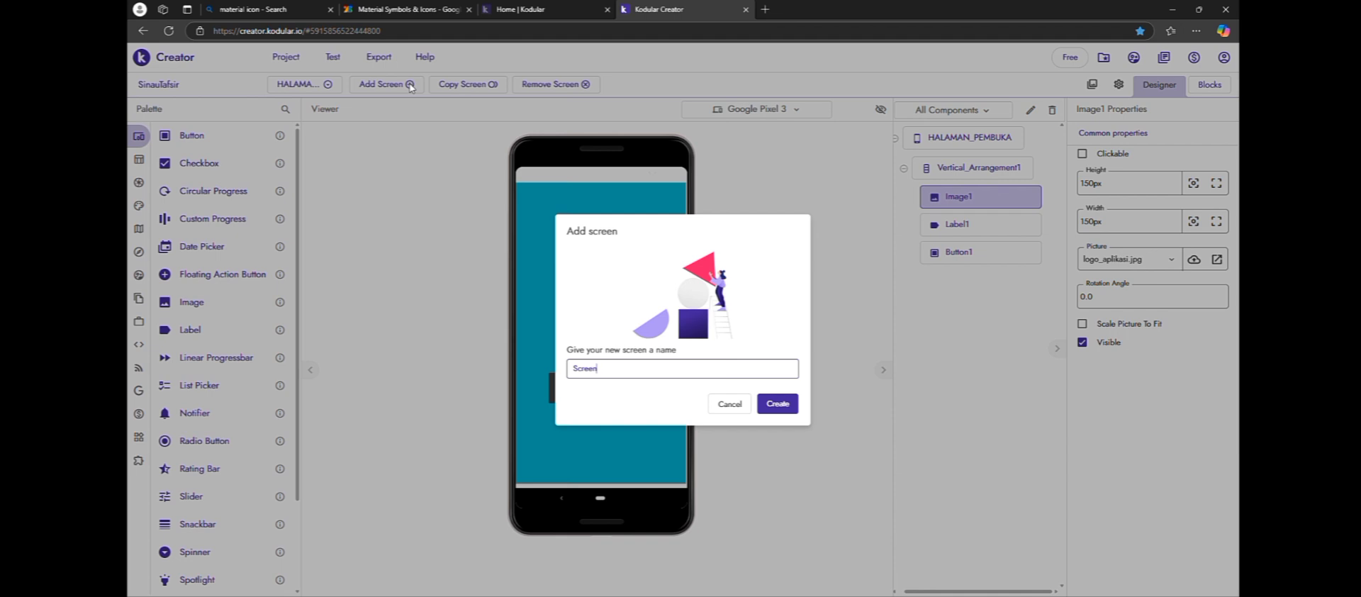
pyautogui.press('BackSpace')
pyautogui.press('BackSpace')
pyautogui.press('BackSpace')
pyautogui.press('BackSpace')
pyautogui.press('BackSpace')
pyautogui.press('BackSpace')
pyautogui.write('hala')
pyautogui.press('BackSpace')
pyautogui.press('BackSpace')
pyautogui.press('BackSpace')
pyautogui.press('BackSpace')
pyautogui.write('HALAMA')
pyautogui.write('N M')
pyautogui.write('ENU ')
pyautogui.write('UY')
pyautogui.write('Y')
pyautogui.write('N')
pyautogui.write('MA')
pyautogui.click(779, 406)
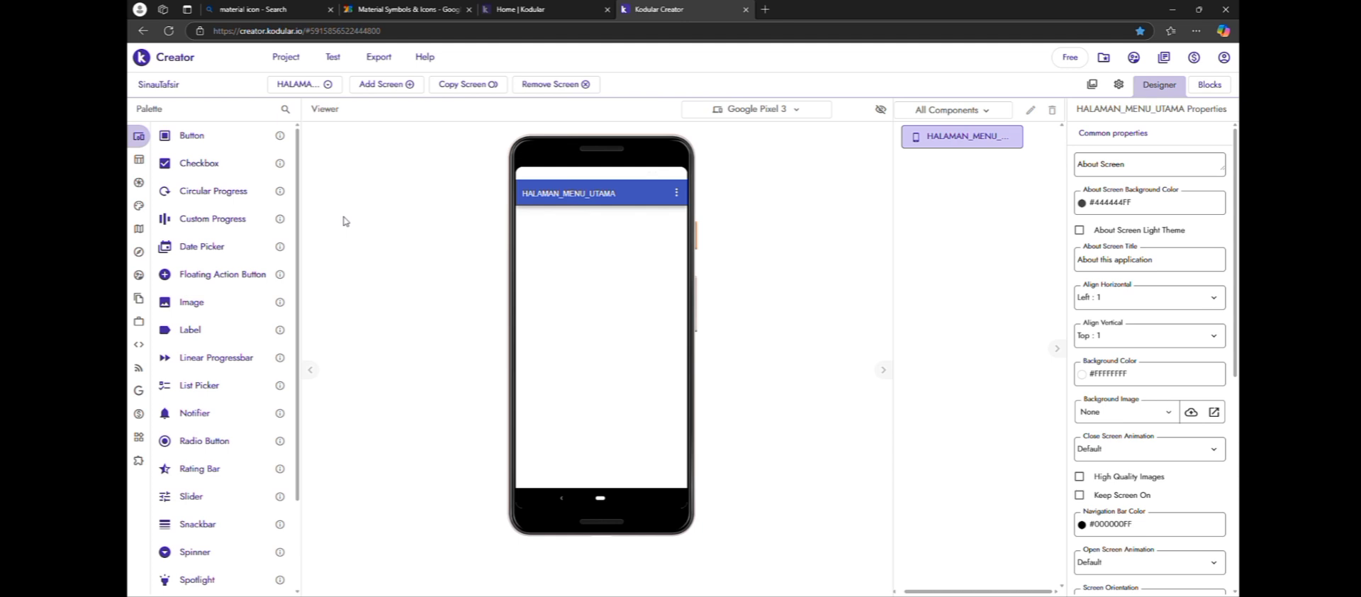
# Add a Vertical Arrangement to the HALAMAN_MENU_UTAMA screen and set its height and width to Fill parent
pyautogui.moveTo(150, 180)
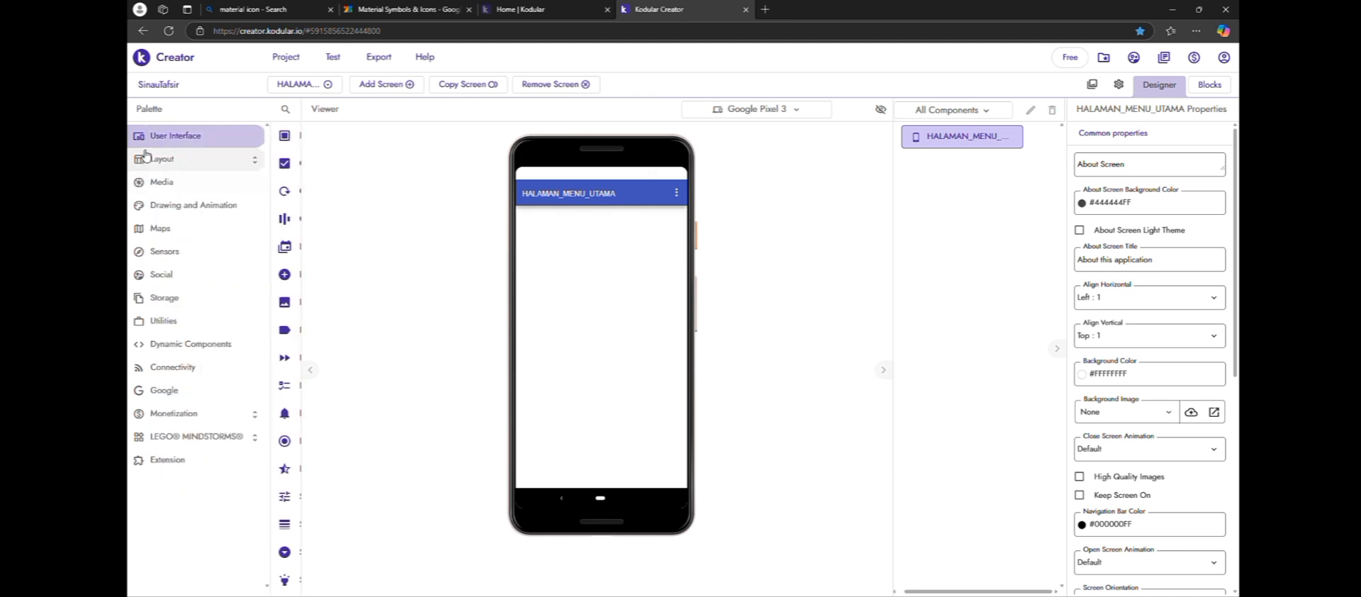
pyautogui.click(147, 157)
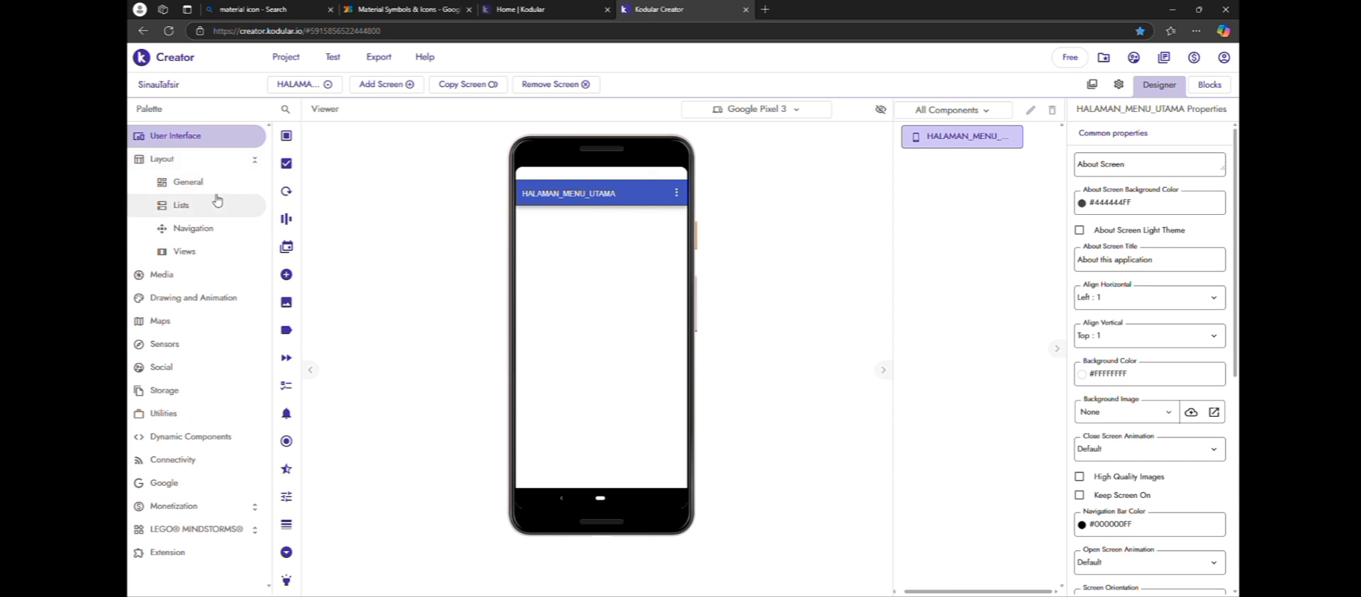
pyautogui.click(214, 186)
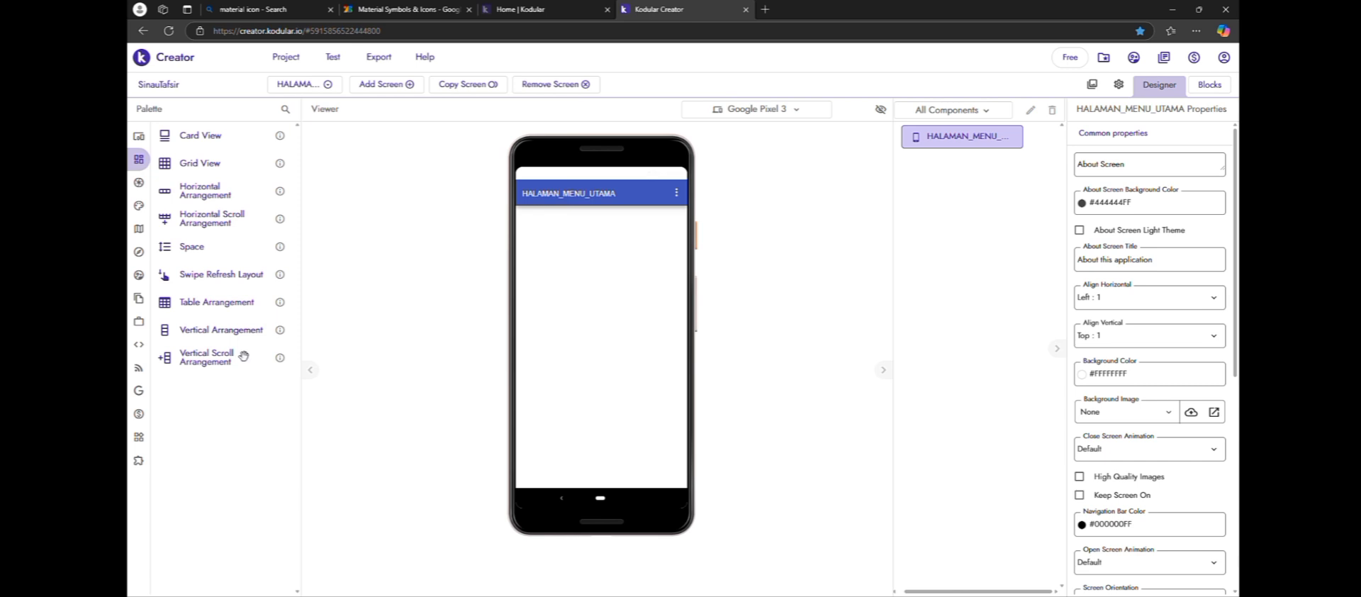
pyautogui.moveTo(248, 334); pyautogui.dragTo(537, 254)
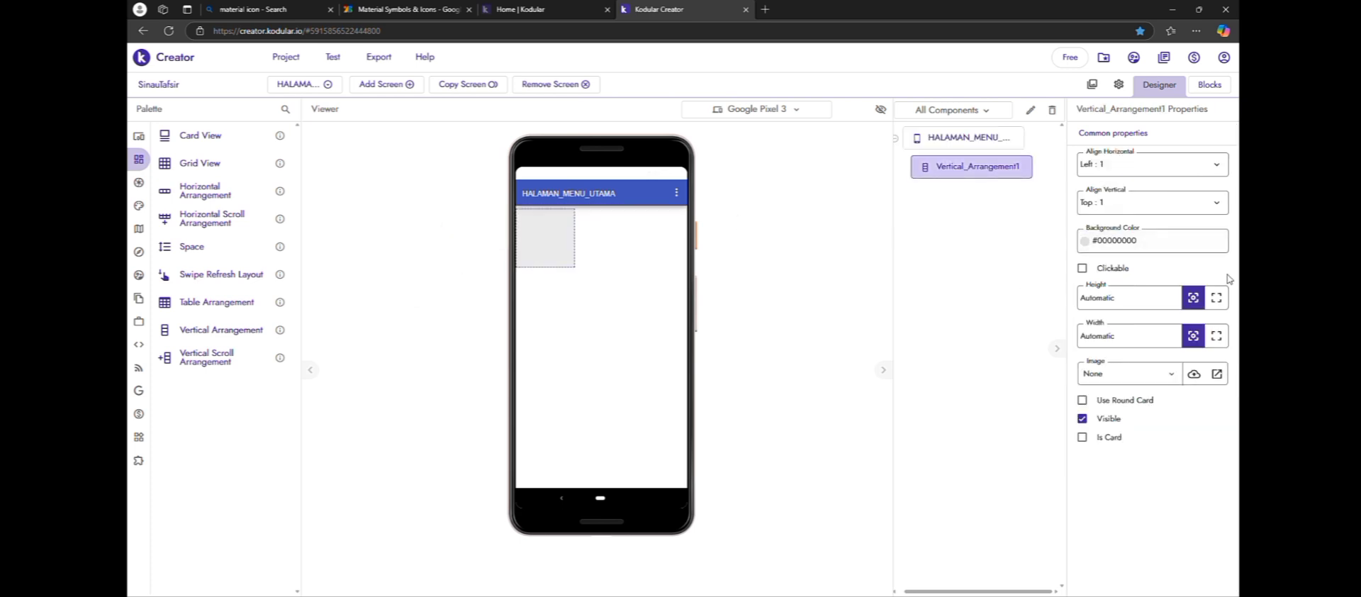
pyautogui.click(1216, 298)
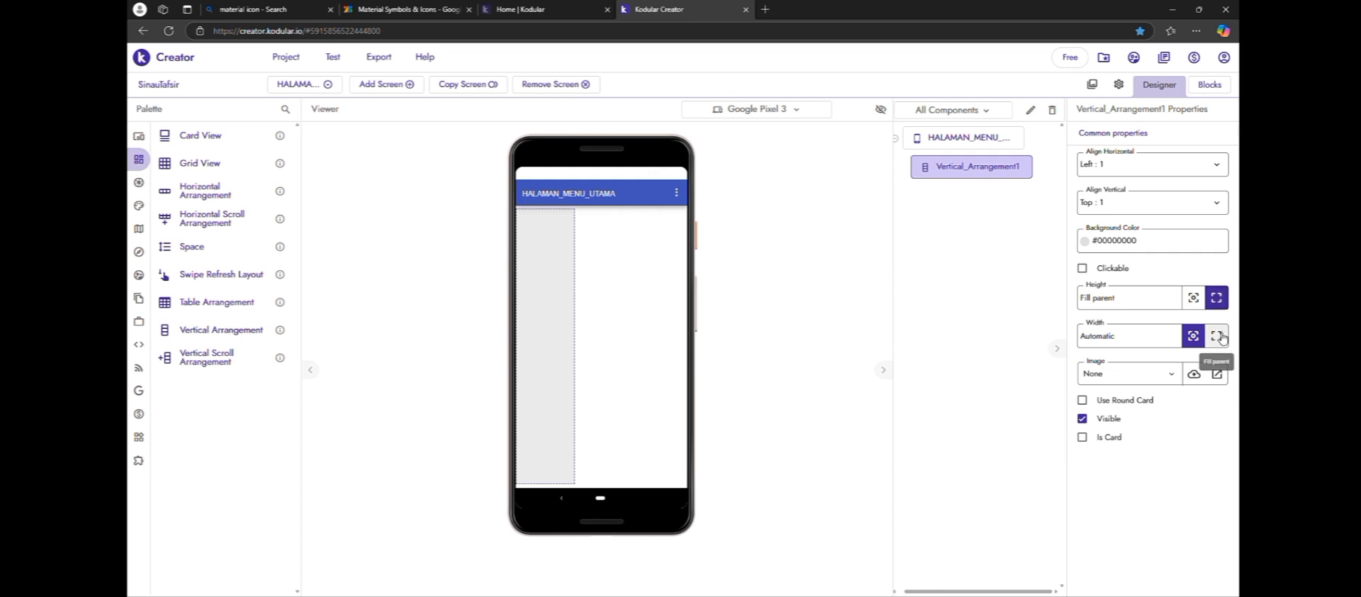
pyautogui.click(1217, 336)
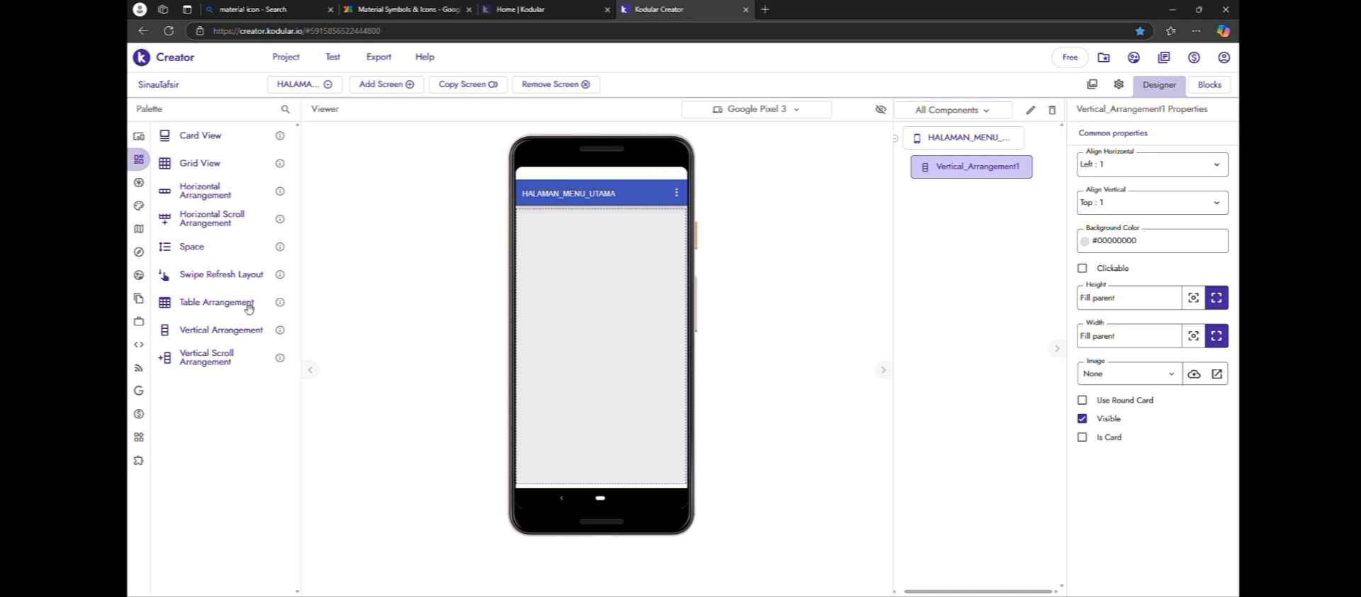
# Add a Horizontal Arrangement inside the Vertical Arrangement and set its width to Fill parent, keeping its height Automatic
pyautogui.moveTo(192, 207); pyautogui.dragTo(537, 252)
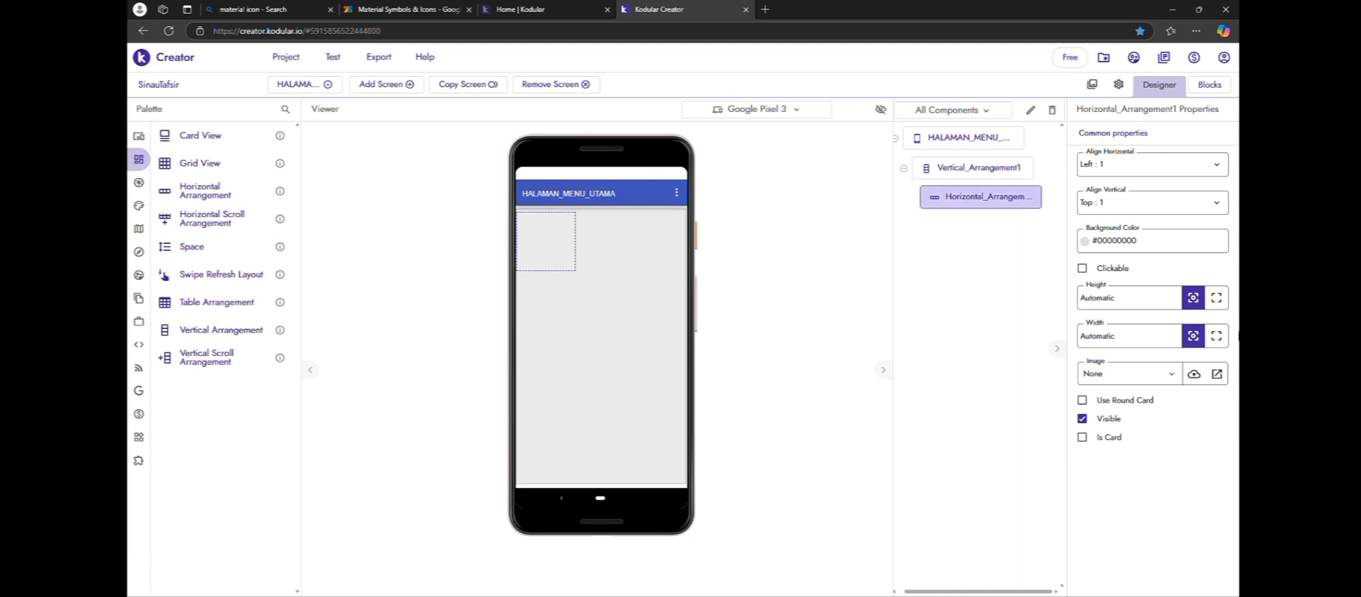
pyautogui.click(1216, 302)
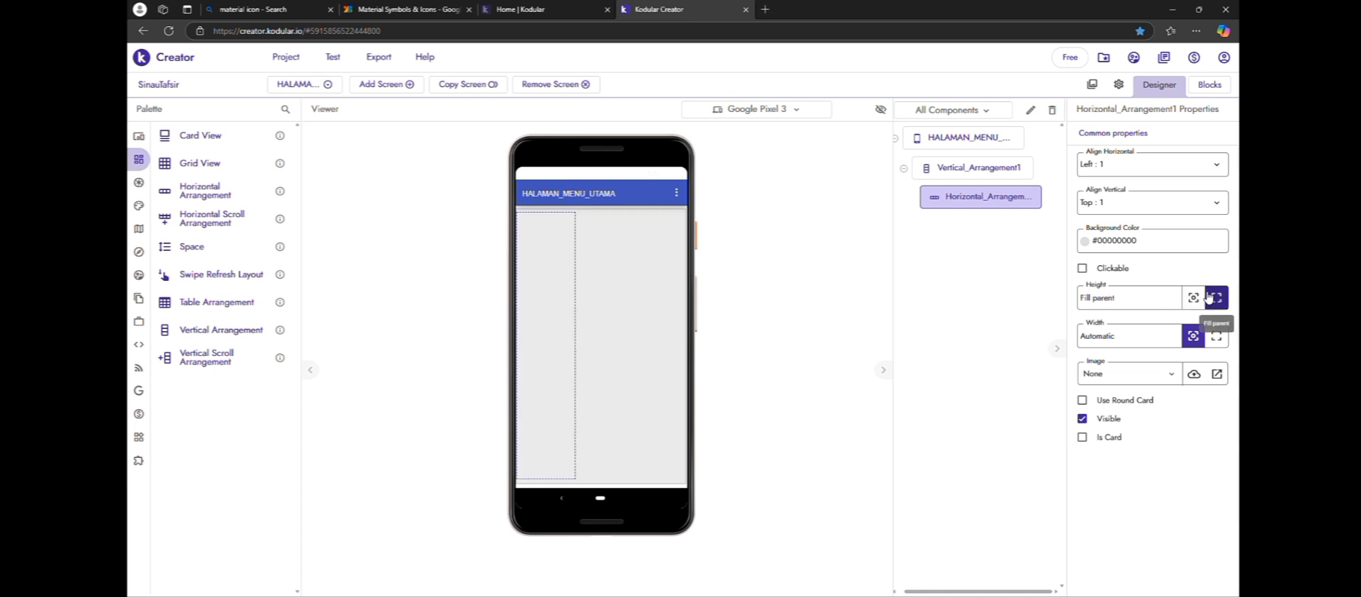
pyautogui.click(1205, 296)
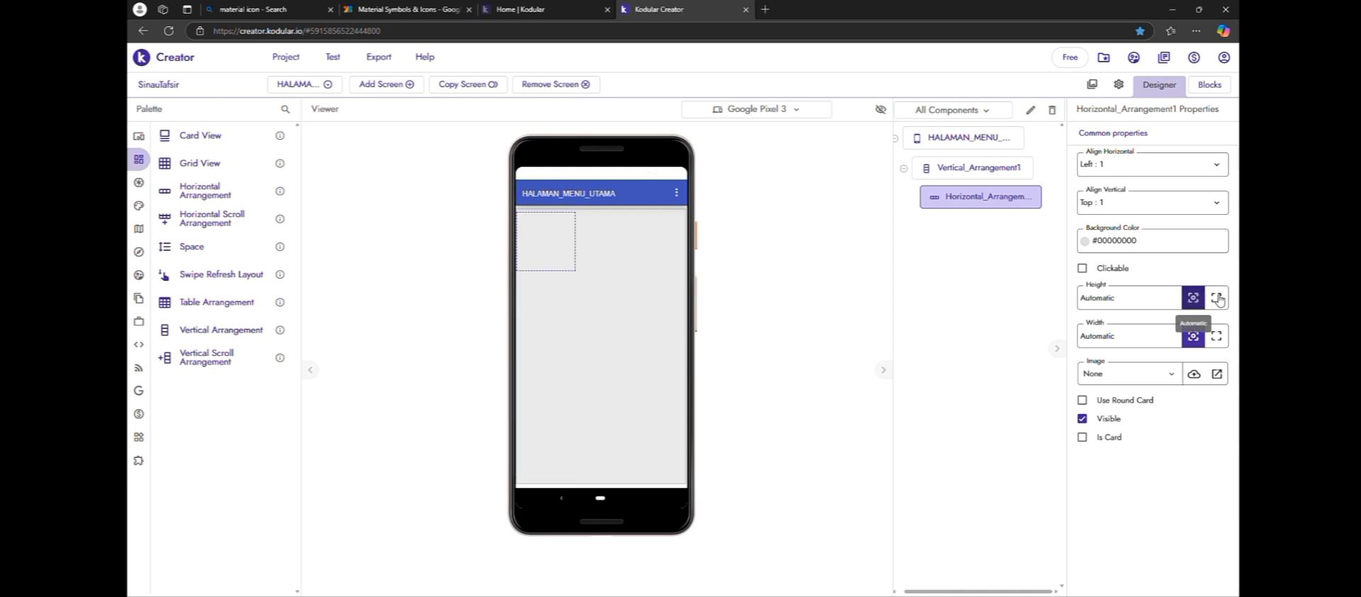
pyautogui.click(1228, 336)
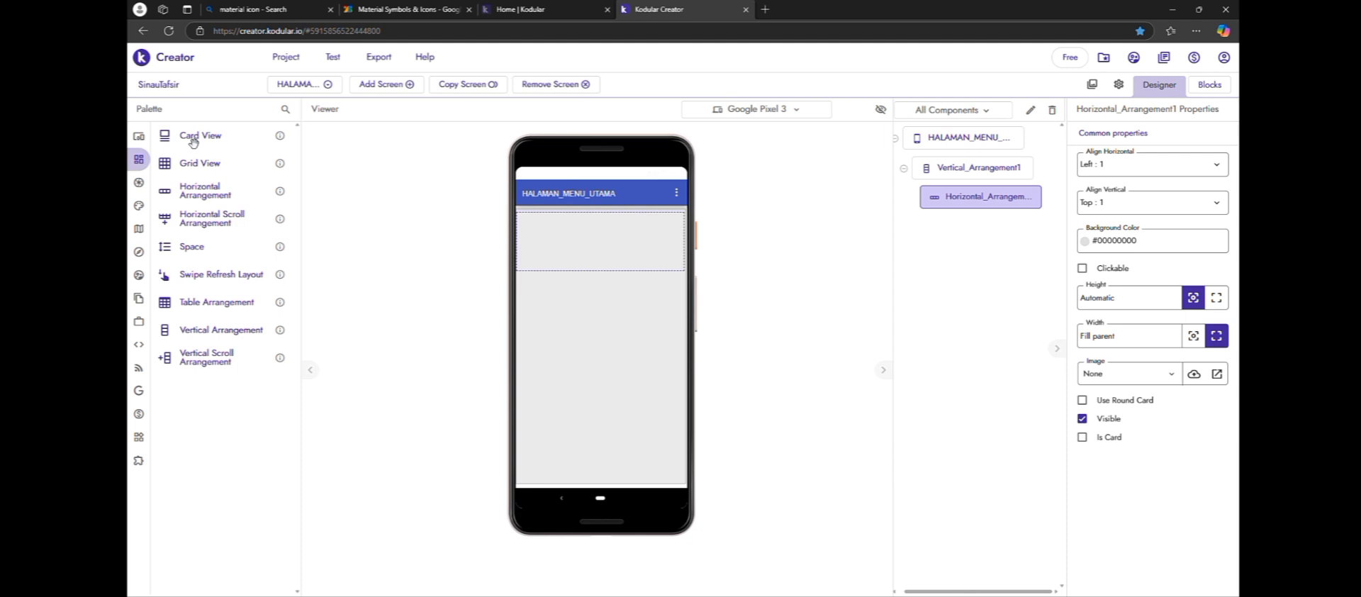
# Place an Image component inside the Horizontal Arrangement and set the arrangement's horizontal alignment to Center
pyautogui.moveTo(145, 145)
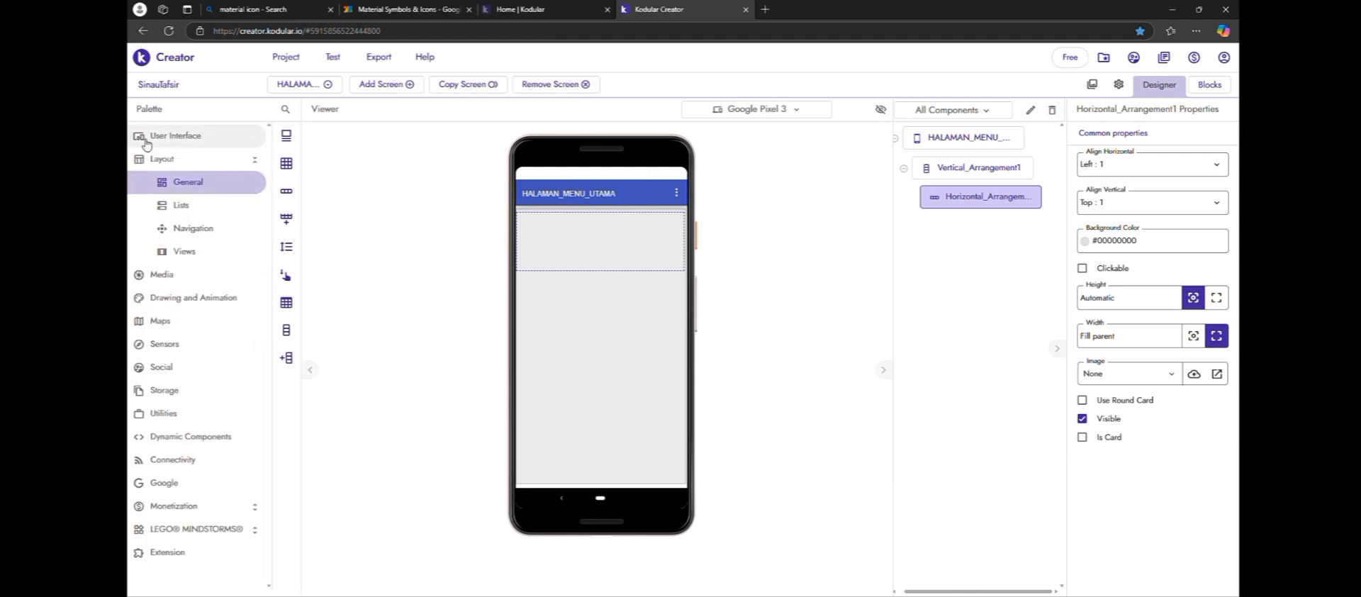
pyautogui.click(217, 141)
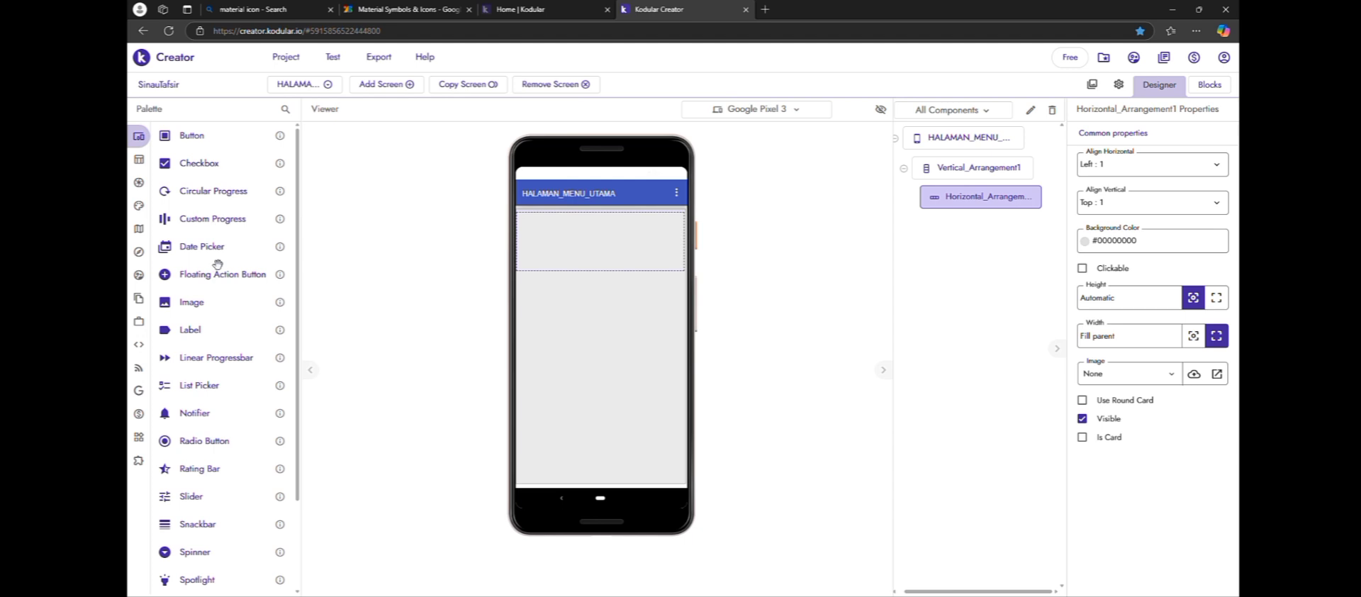
pyautogui.moveTo(218, 306); pyautogui.dragTo(651, 242)
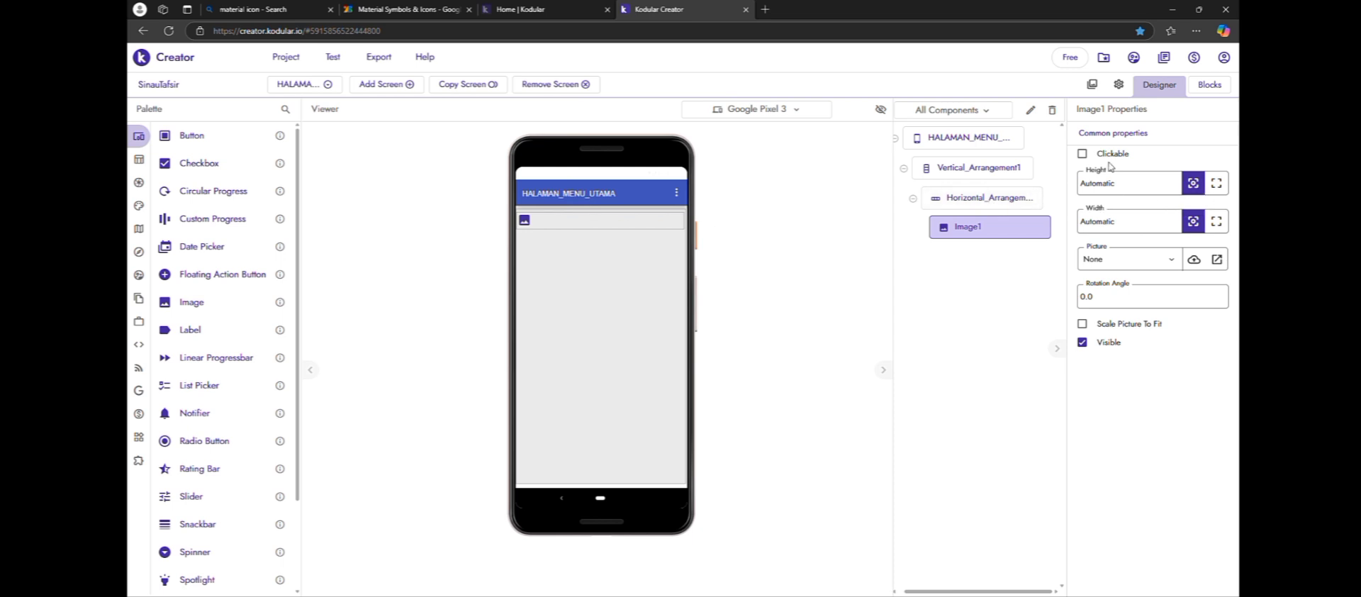
pyautogui.click(1021, 204)
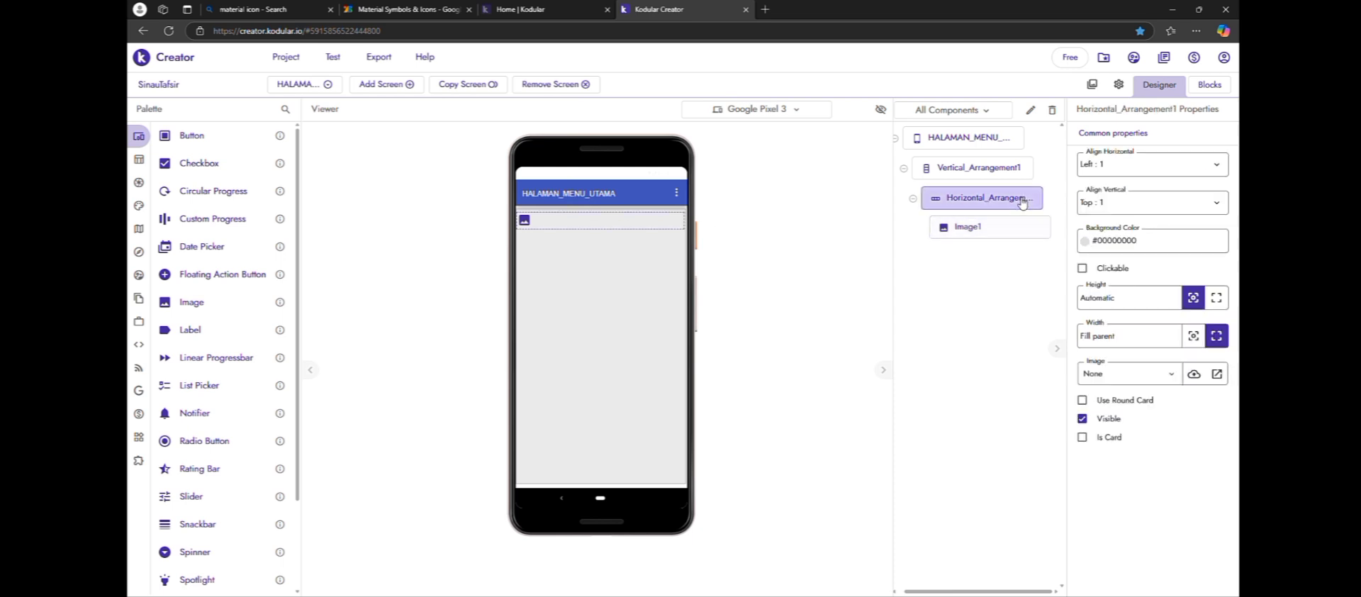
pyautogui.click(1168, 170)
pyautogui.click(1171, 211)
# Use logo_aplikasi.jpg as the picture of the Image component in the Horizontal Arrangement
pyautogui.click(968, 227)
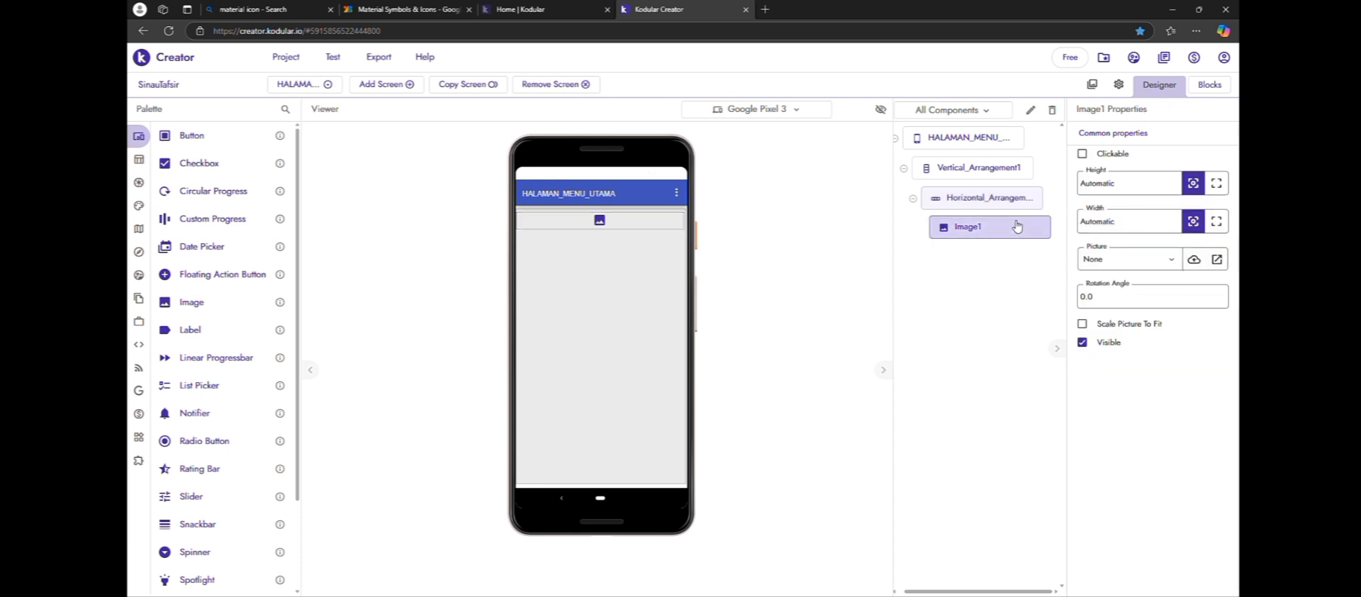
pyautogui.click(1174, 260)
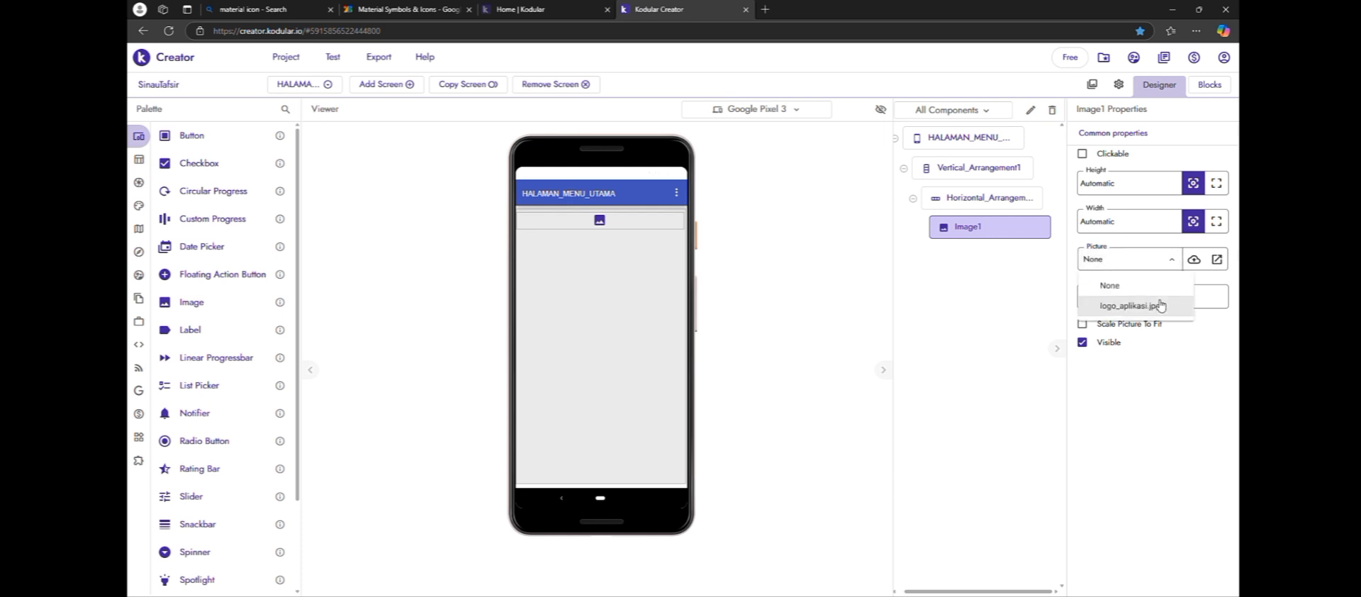
pyautogui.click(1161, 303)
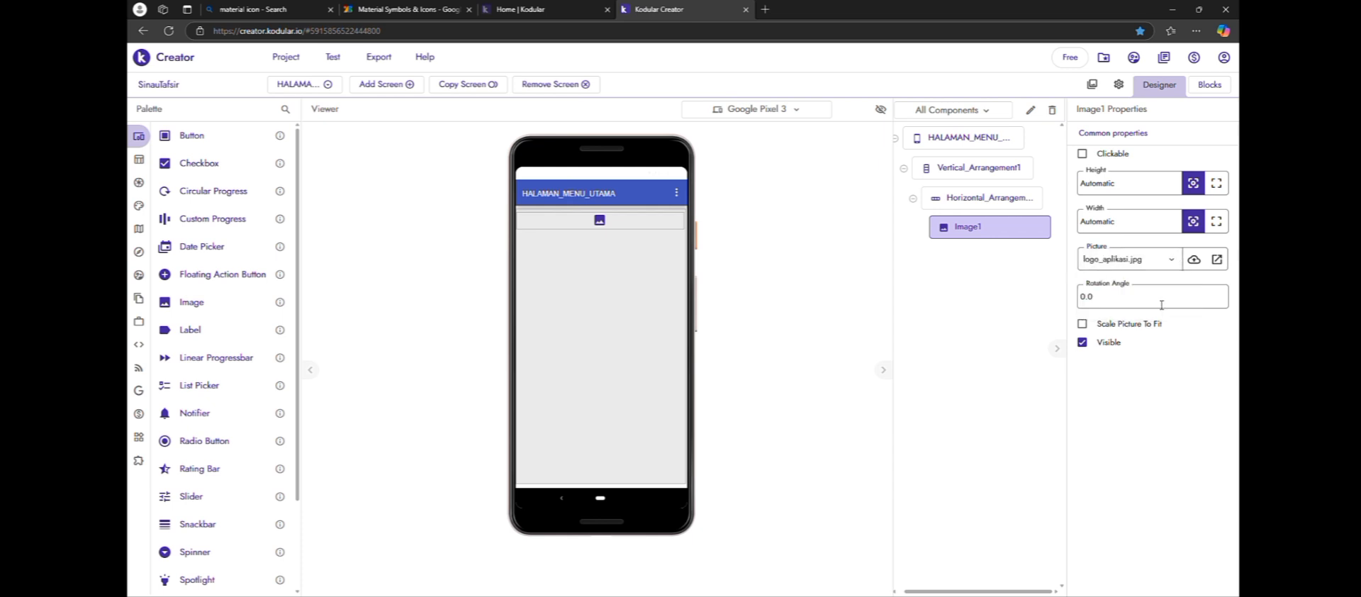
# Set both the height and the width of the menu screen's logo image to 150px
pyautogui.click(1144, 184)
pyautogui.hotkey('ctrl', 'a')
pyautogui.press('BackSpace')
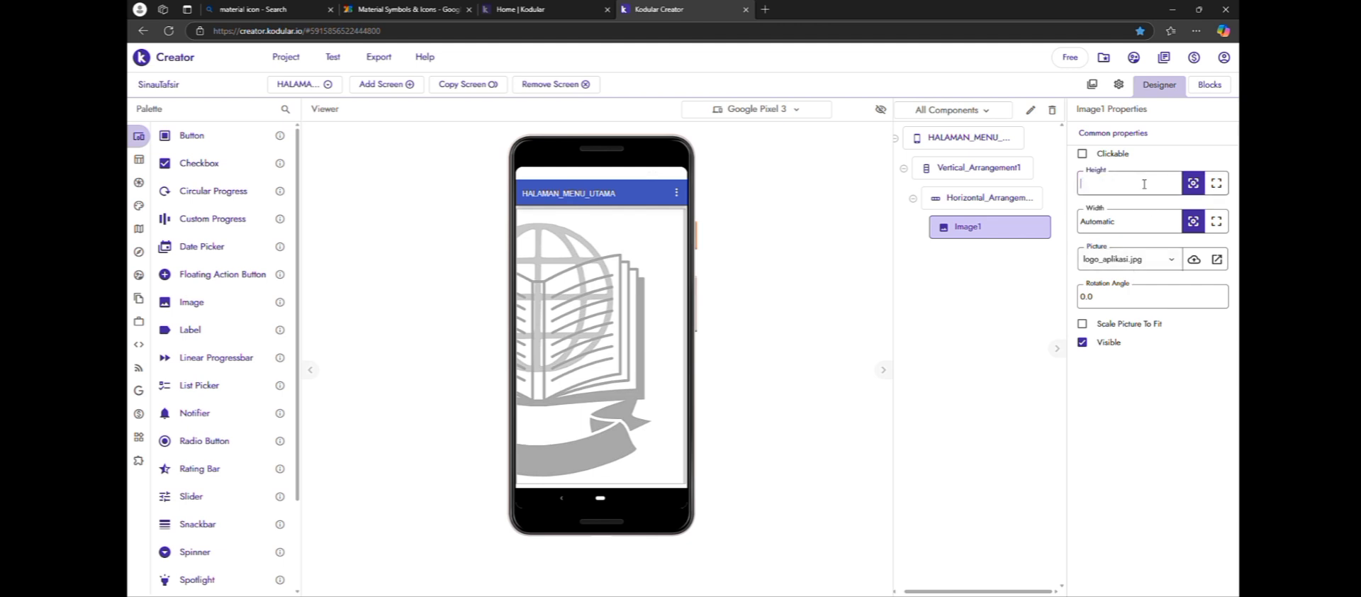
pyautogui.write('150')
pyautogui.click(1033, 295)
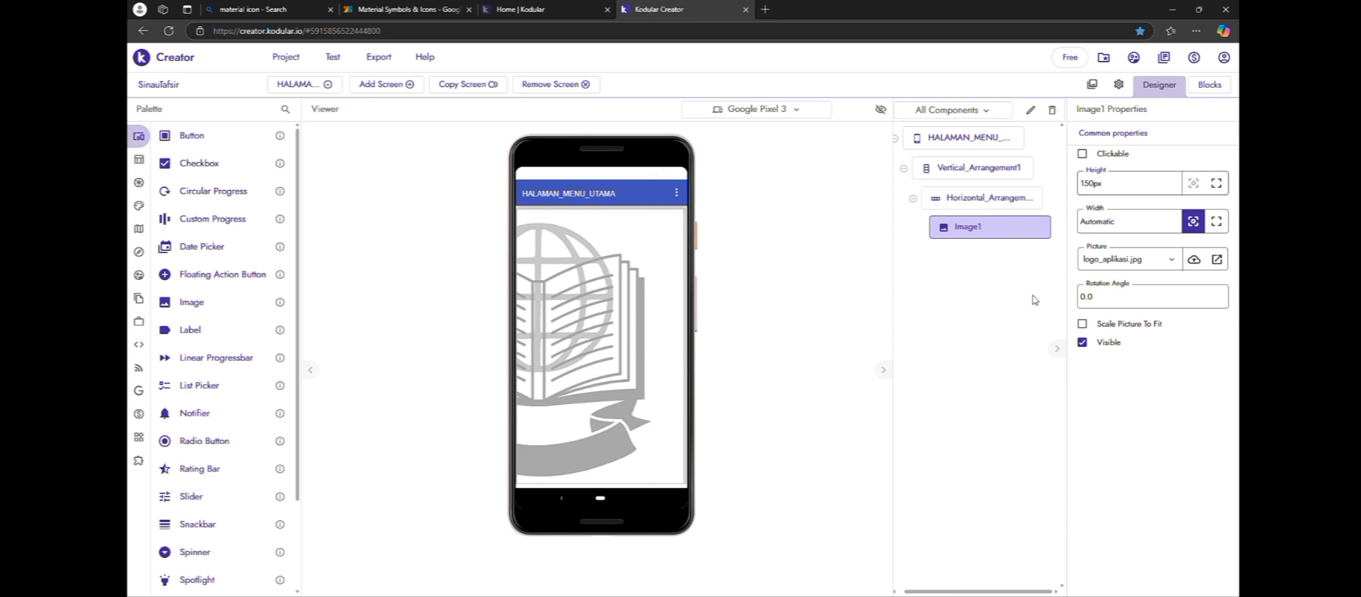
pyautogui.click(1128, 229)
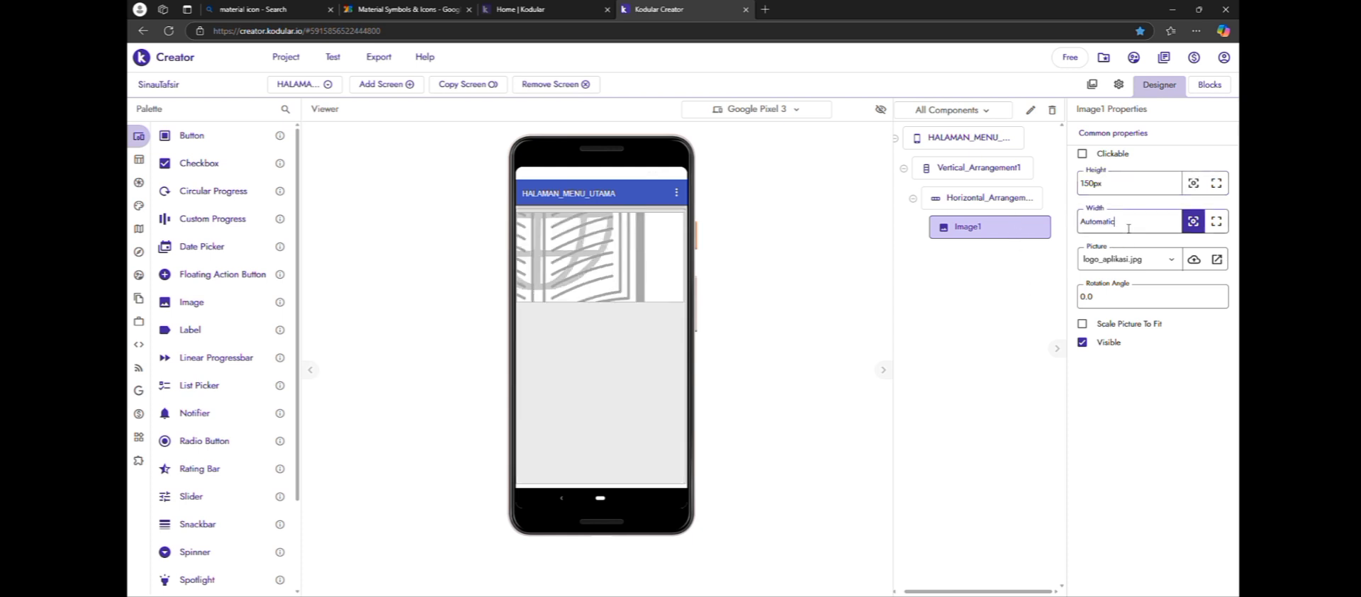
pyautogui.hotkey('ctrl', 'a')
pyautogui.press('BackSpace')
pyautogui.press('Return')
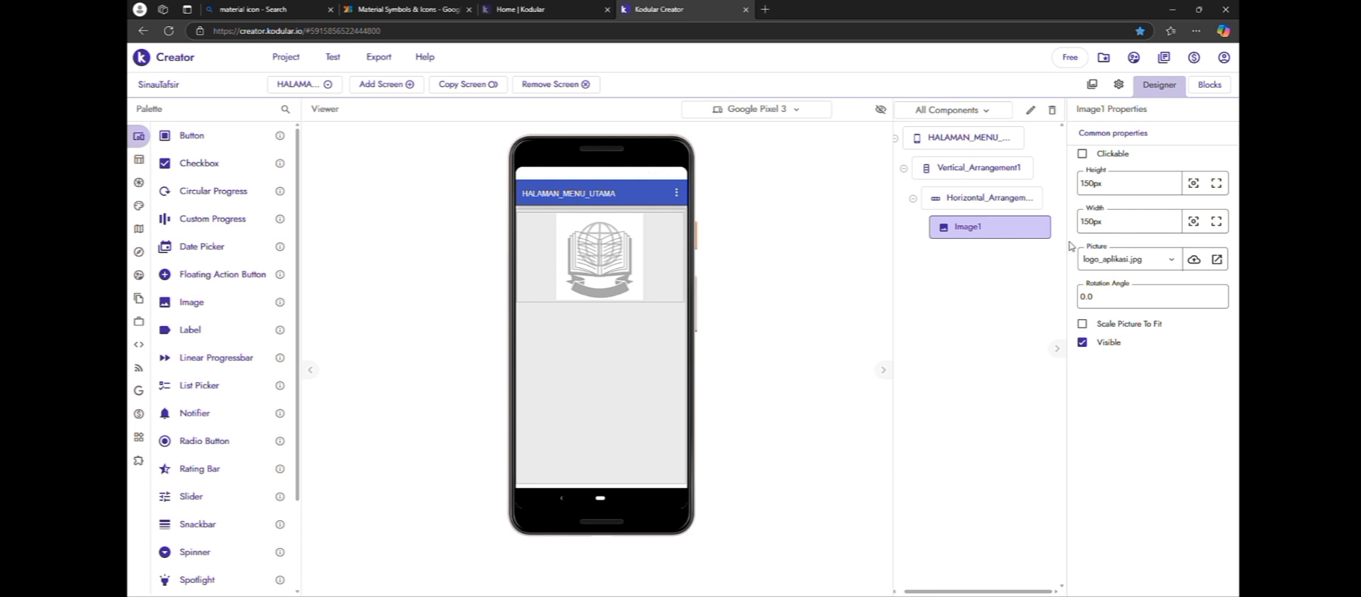
# Hide the title bar of the HALAMAN_MENU_UTAMA screen by turning off its Title Visible property
pyautogui.click(1012, 145)
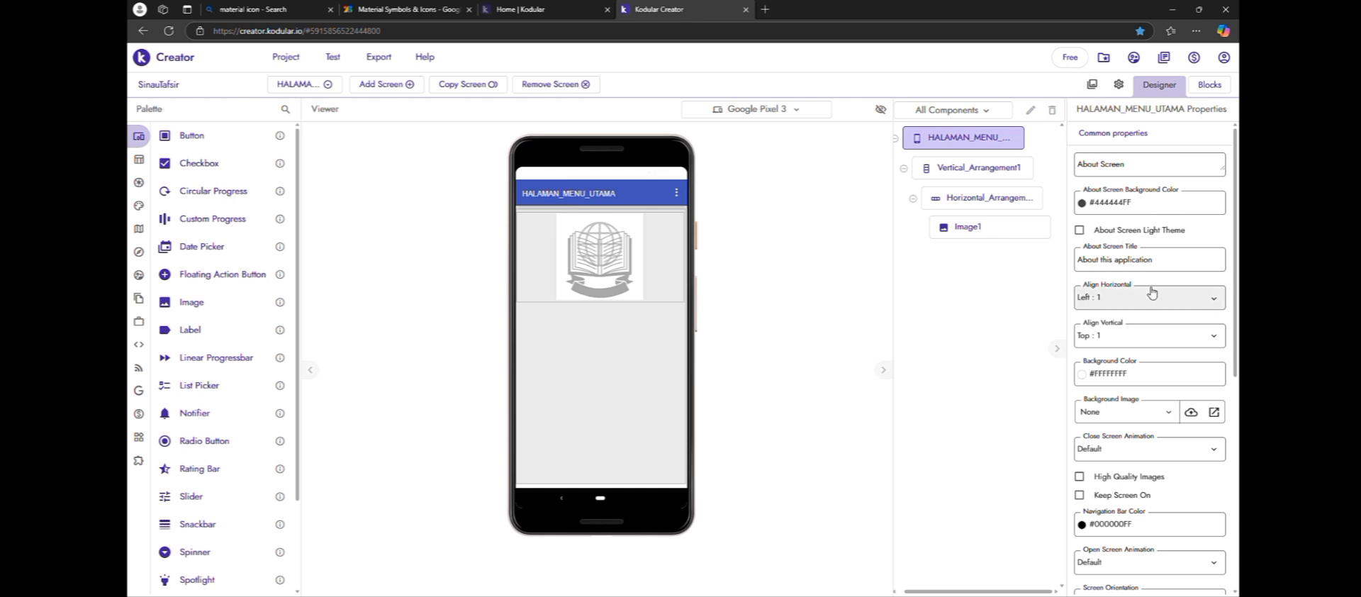
pyautogui.scroll(-5, 1151, 293)
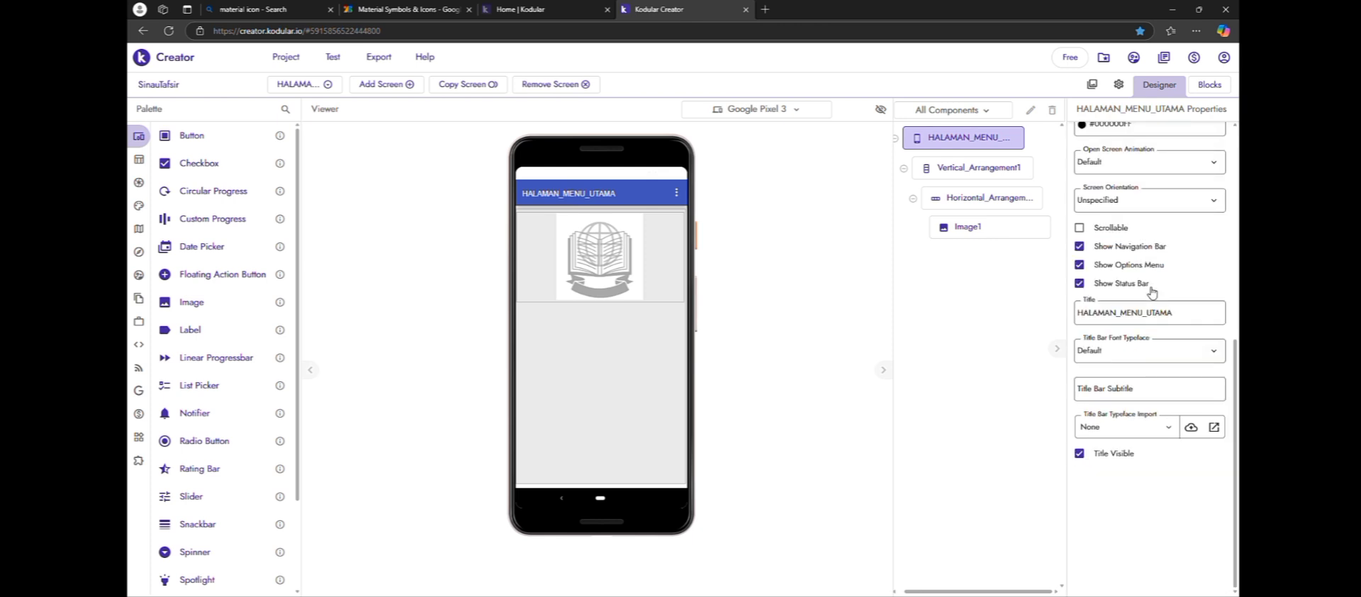
pyautogui.click(1080, 454)
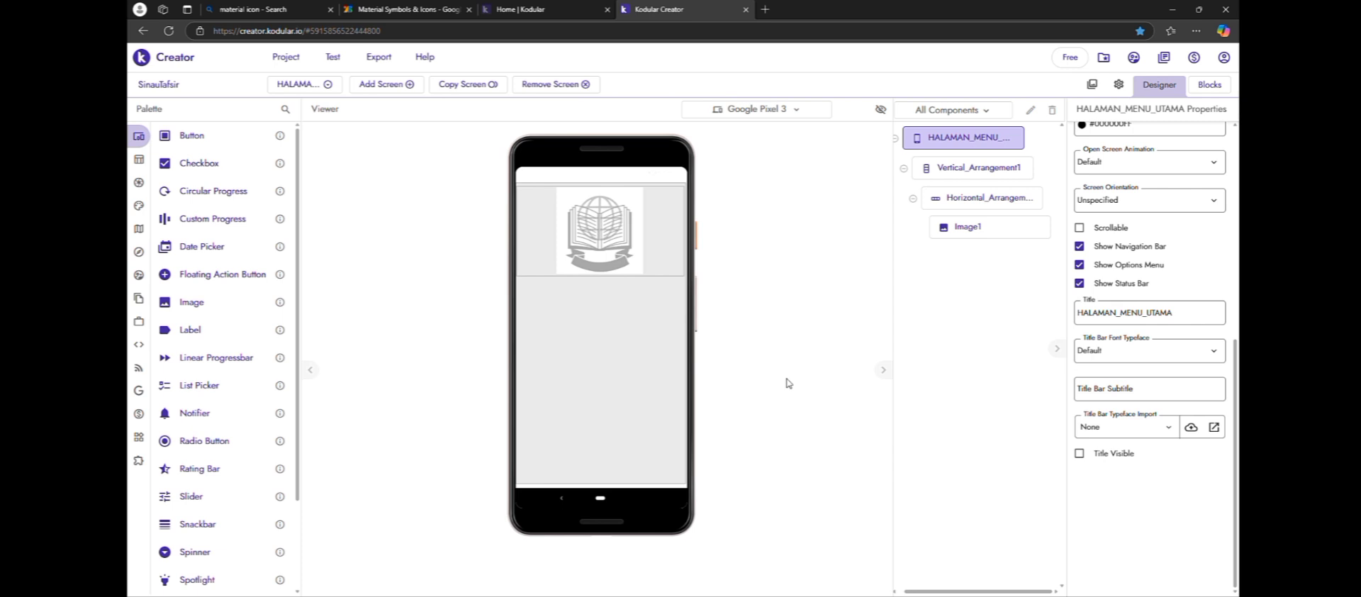
# Set the background color of the Horizontal Arrangement around the logo to the cyan #00C4D3FE
pyautogui.click(664, 273)
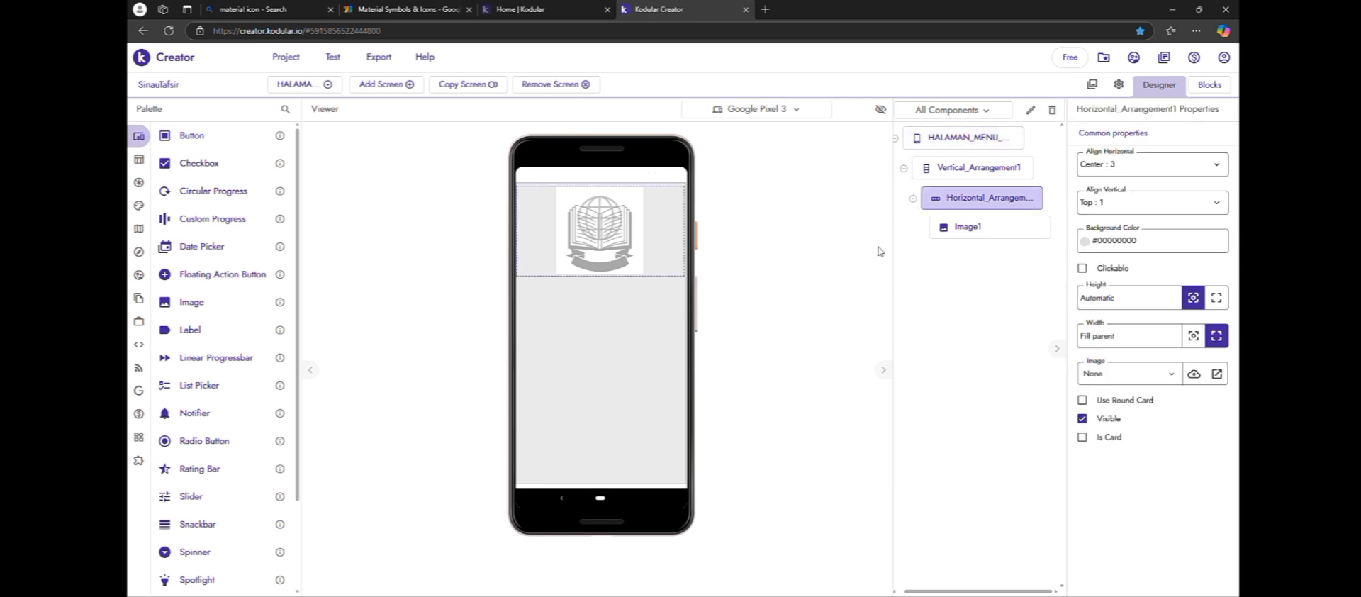
pyautogui.click(1152, 240)
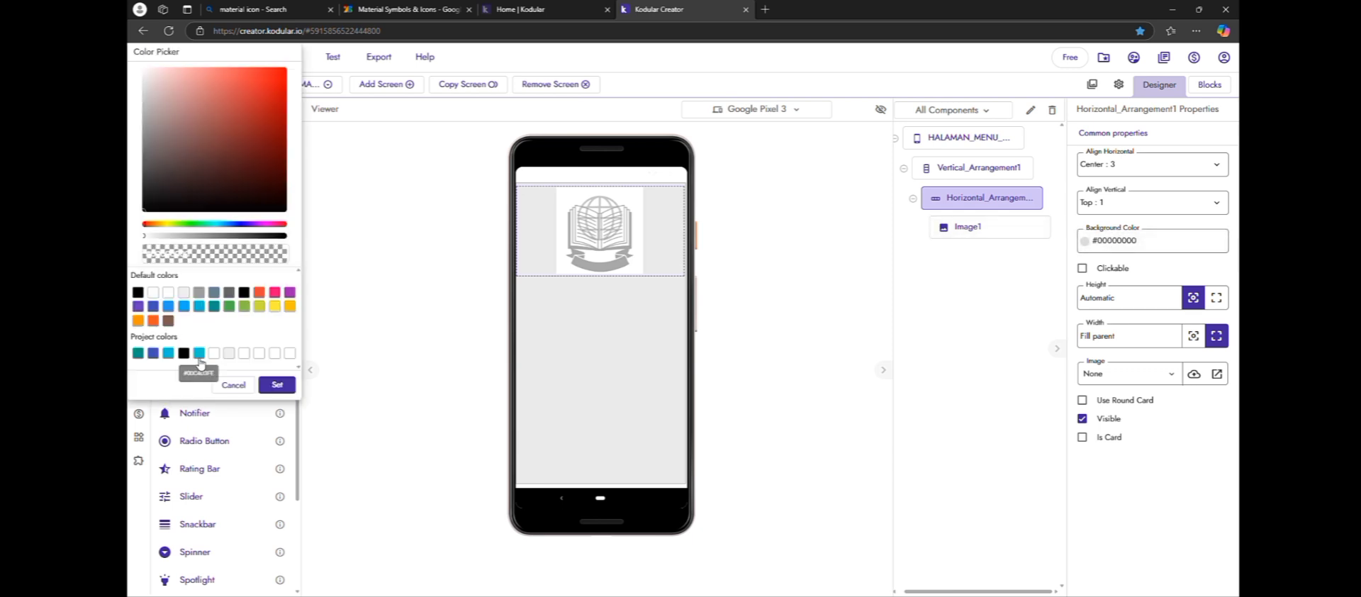
pyautogui.click(277, 385)
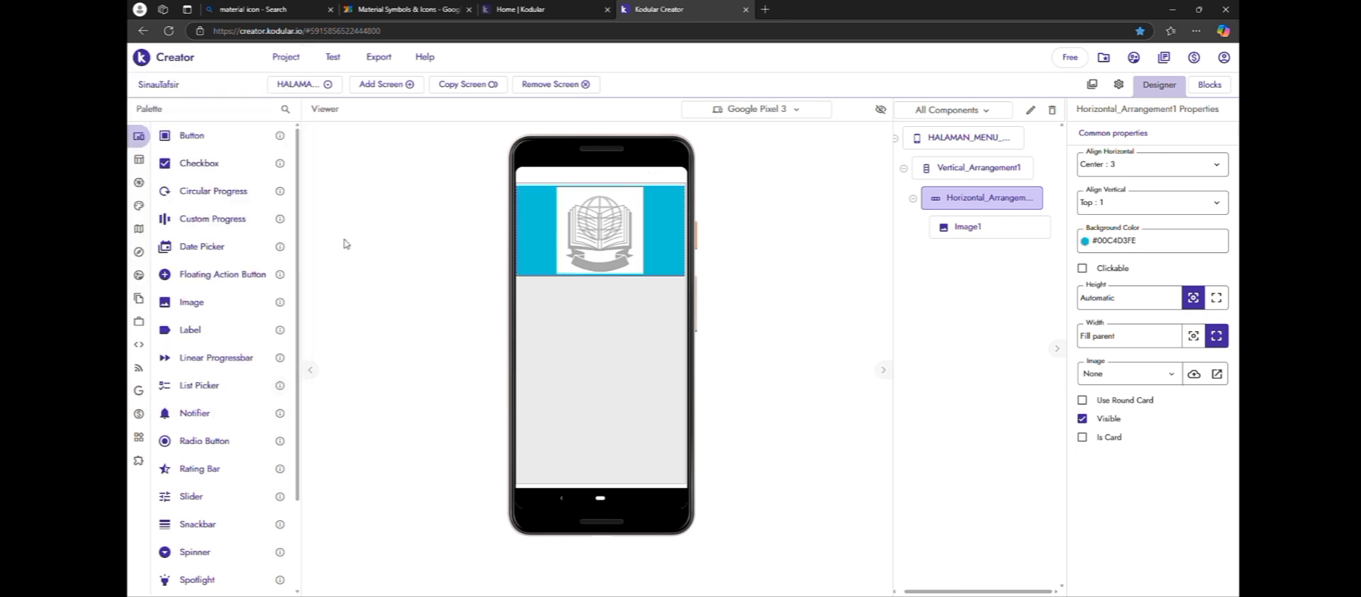
# Add a Vertical Scroll Arrangement below the logo header and set its height and width to Fill parent
pyautogui.moveTo(160, 183)
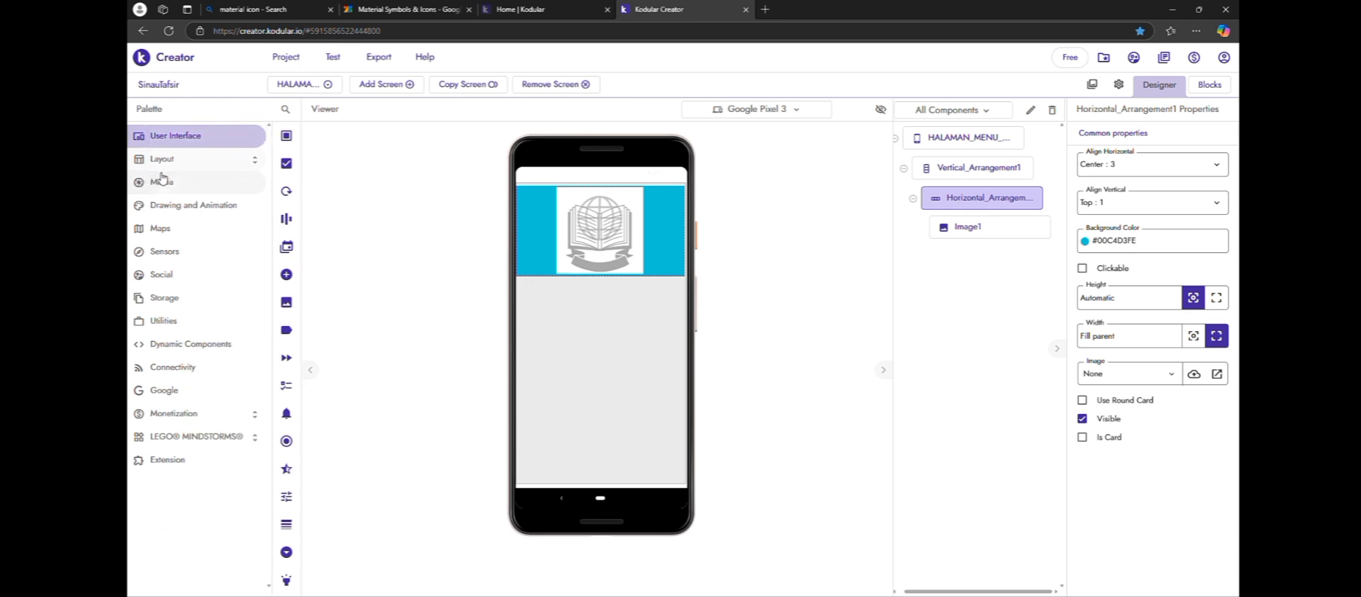
pyautogui.click(170, 160)
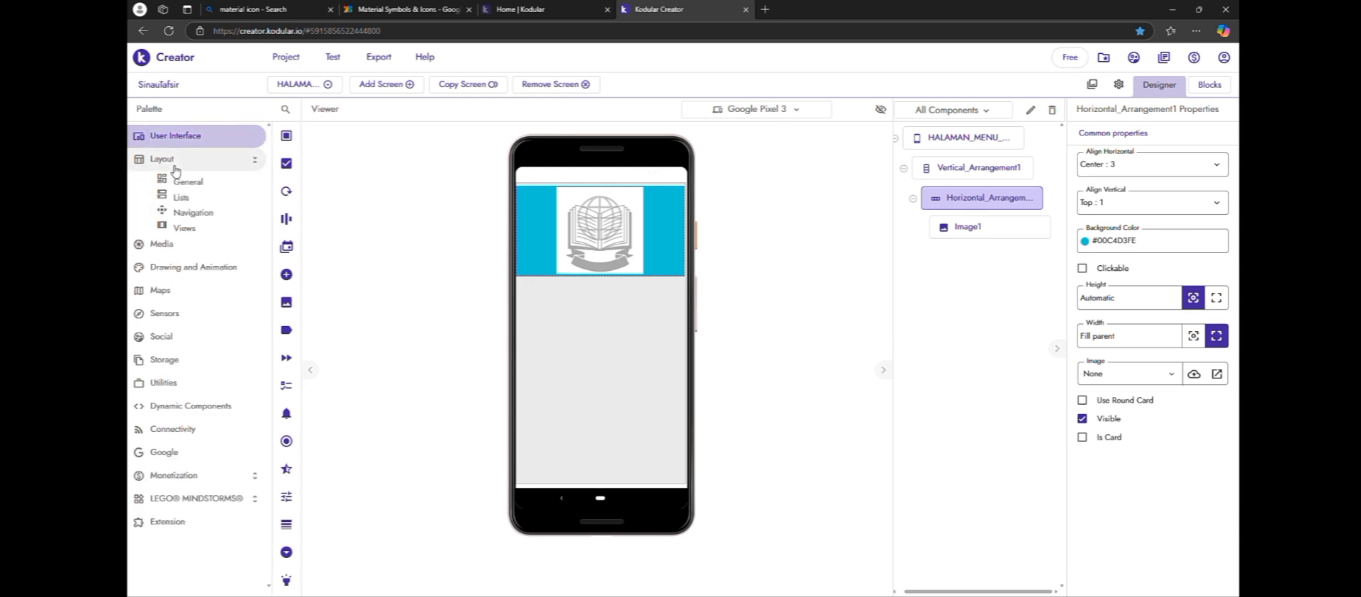
pyautogui.click(218, 196)
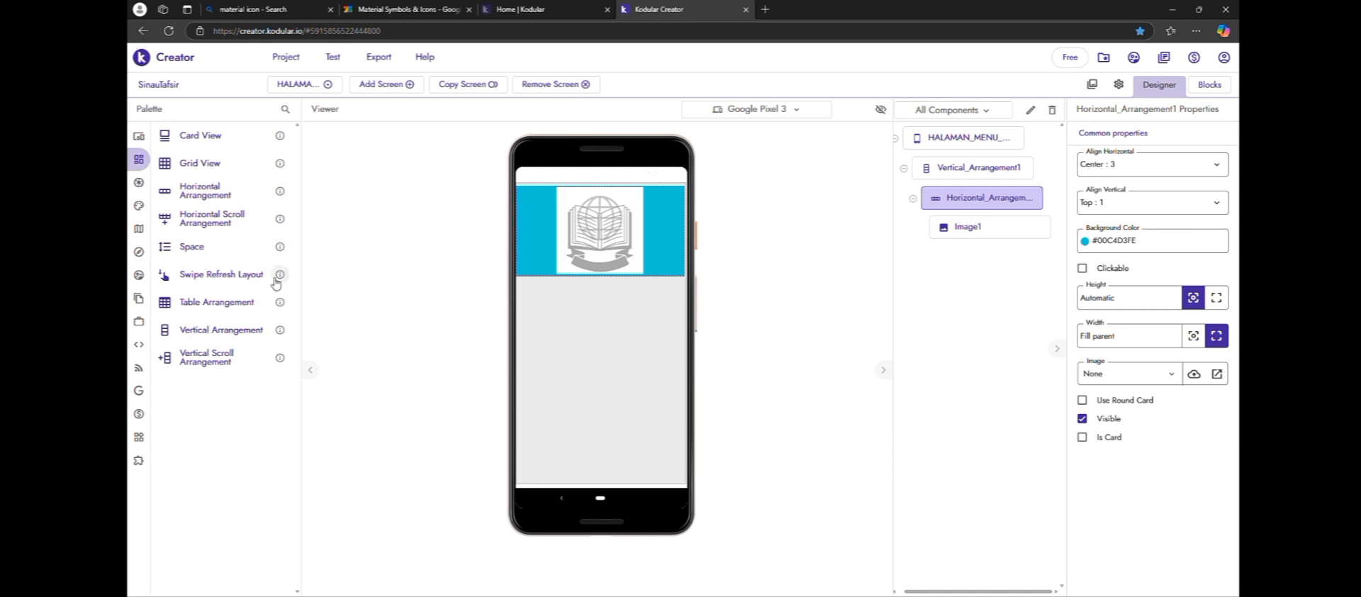
pyautogui.moveTo(234, 364); pyautogui.dragTo(567, 297)
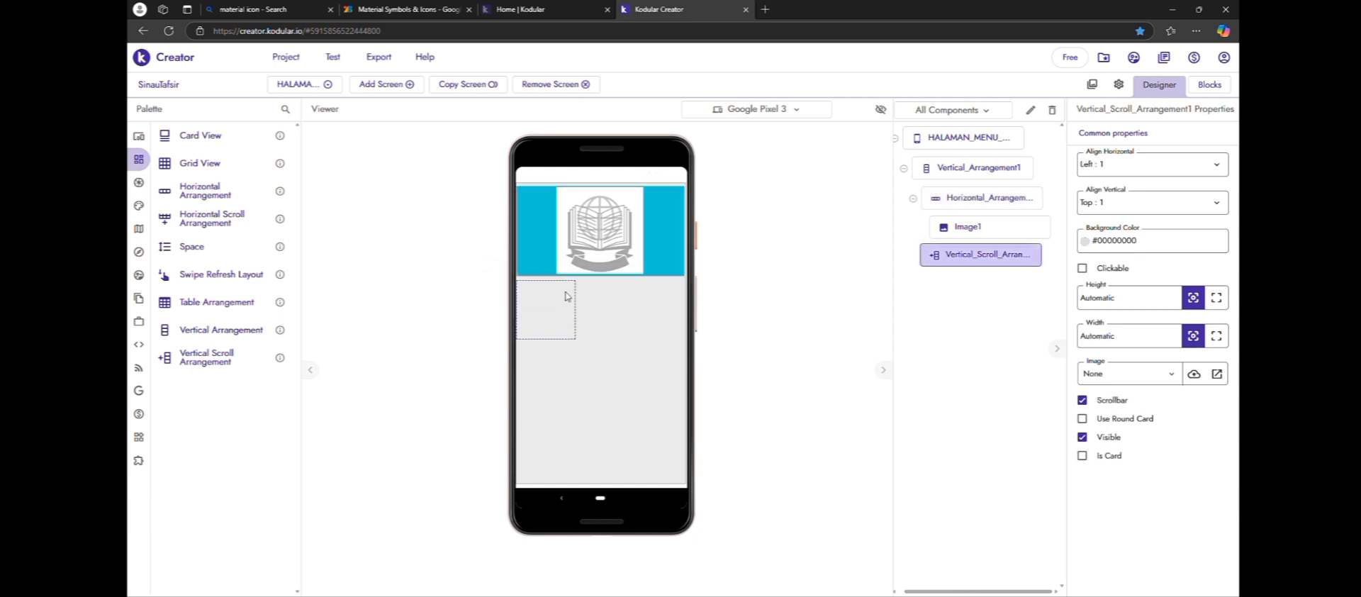
pyautogui.click(1216, 297)
pyautogui.click(1216, 336)
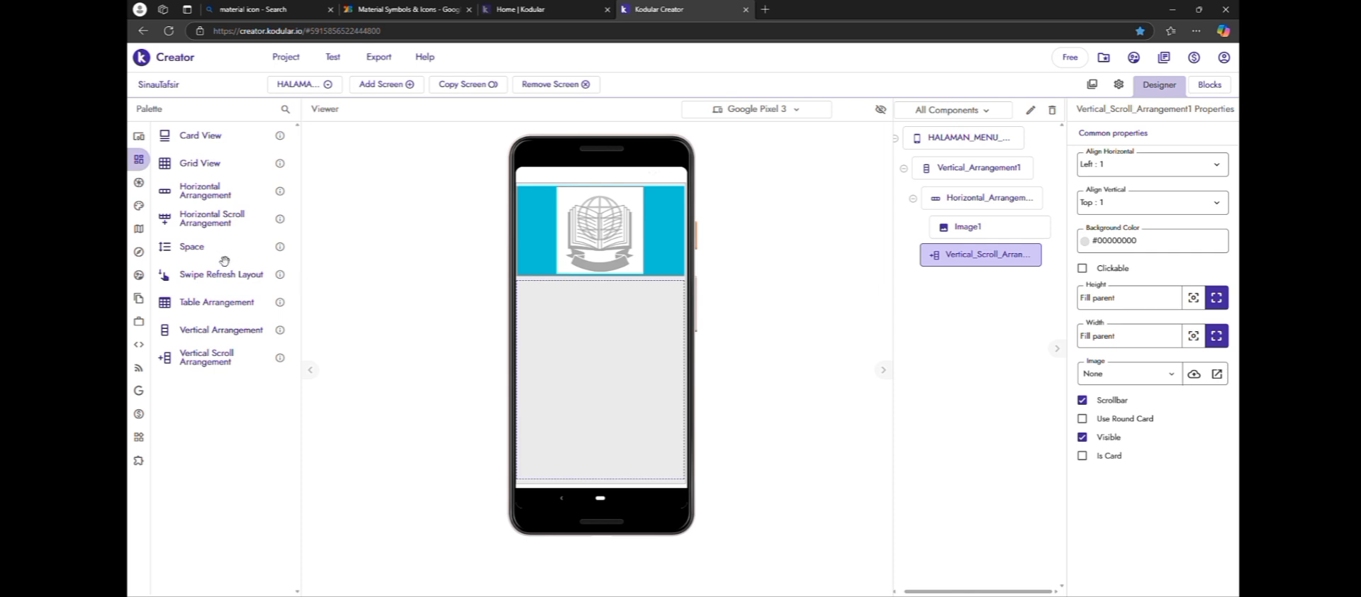
# Place a Space component in the Vertical Scroll Arrangement and set the arrangement's horizontal alignment to Center
pyautogui.moveTo(224, 255); pyautogui.dragTo(533, 305)
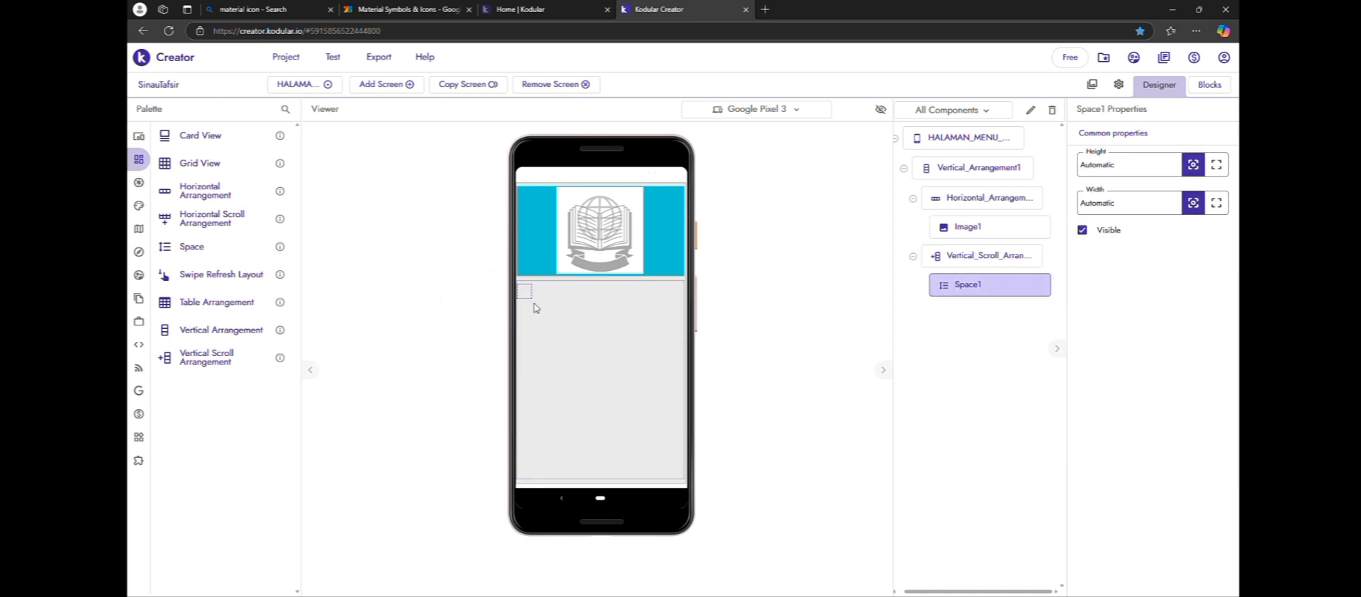
pyautogui.click(987, 256)
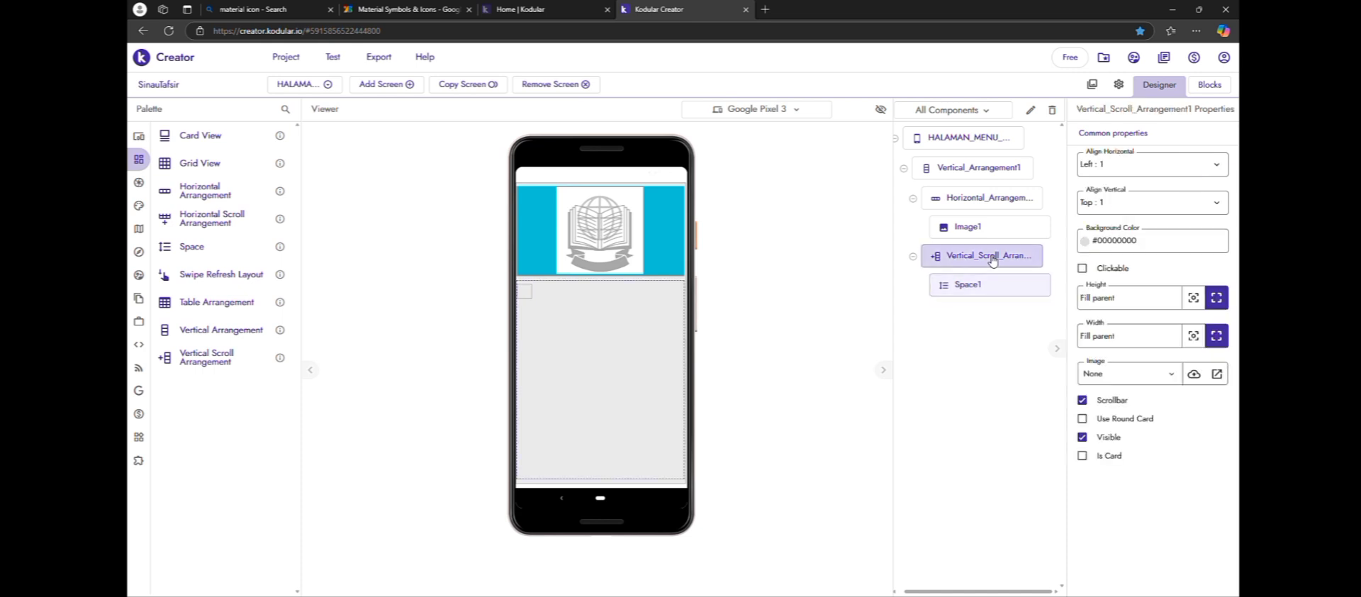
pyautogui.click(1168, 174)
pyautogui.click(1162, 210)
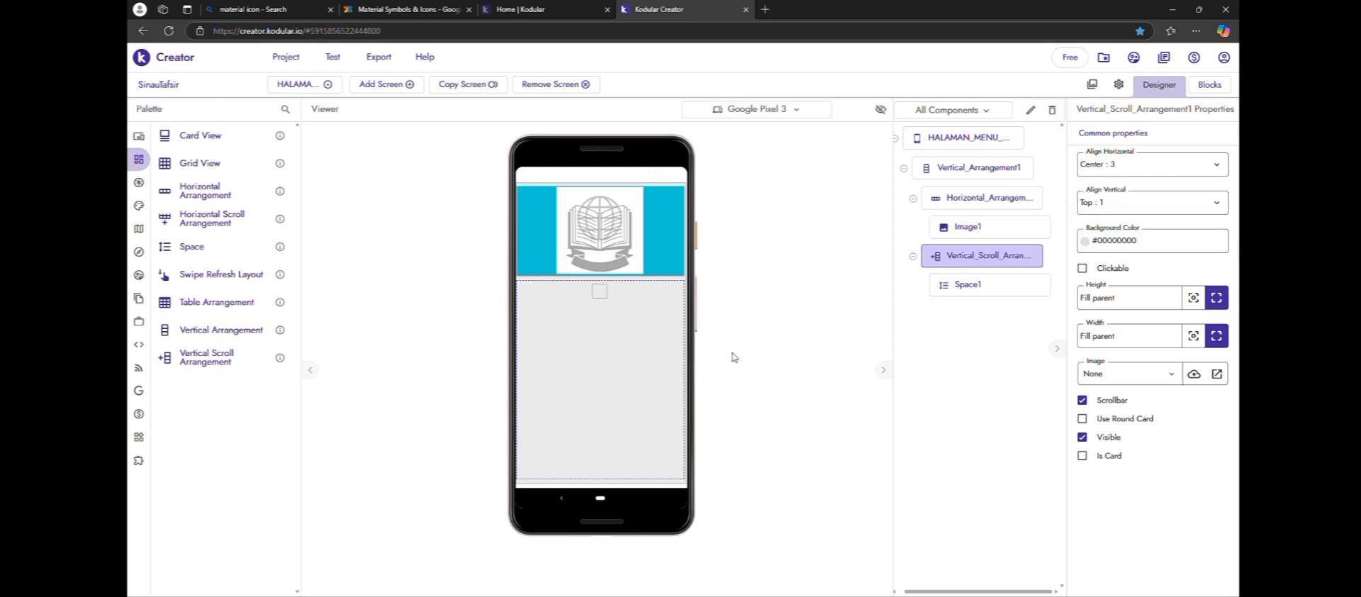
# Add a Card View below the Space component and place a Label and a duplicate of that label inside it
pyautogui.click(960, 280)
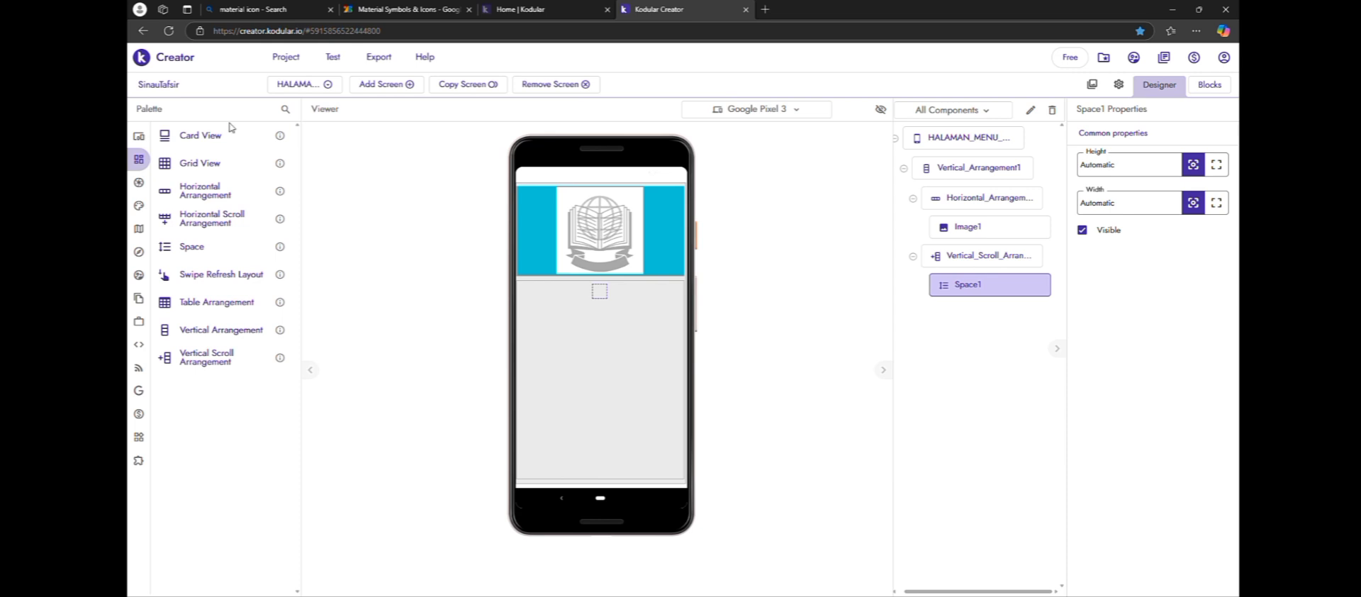
pyautogui.moveTo(226, 143); pyautogui.dragTo(592, 319)
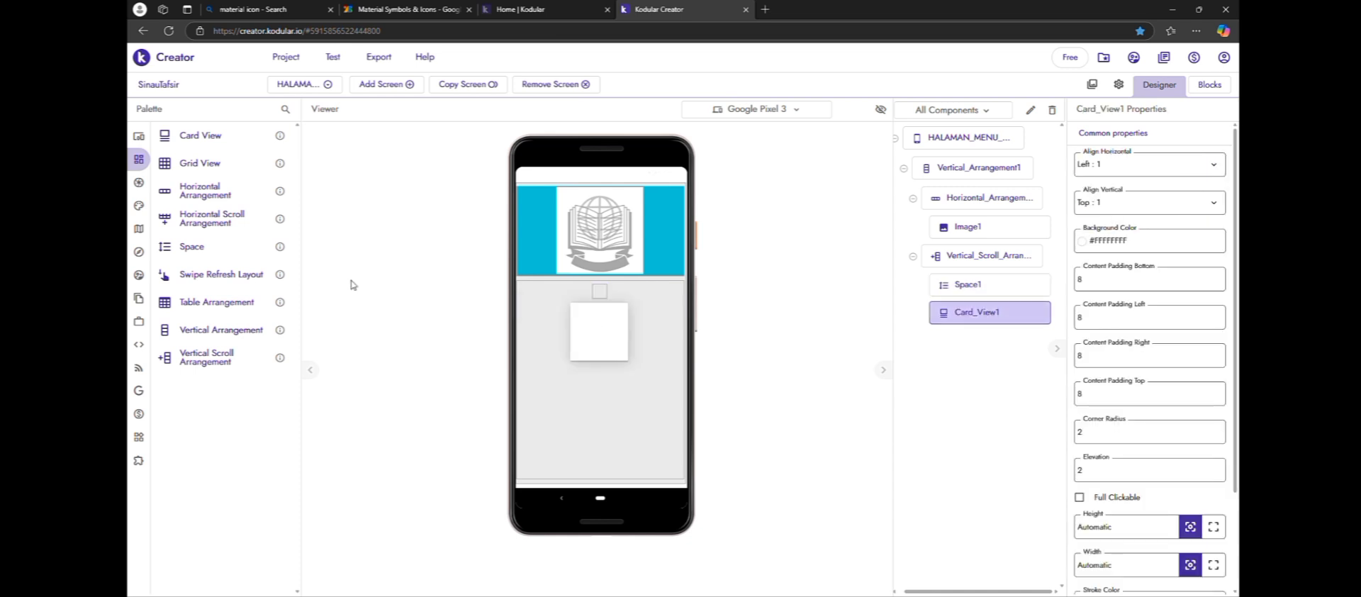
pyautogui.moveTo(142, 160)
pyautogui.click(143, 137)
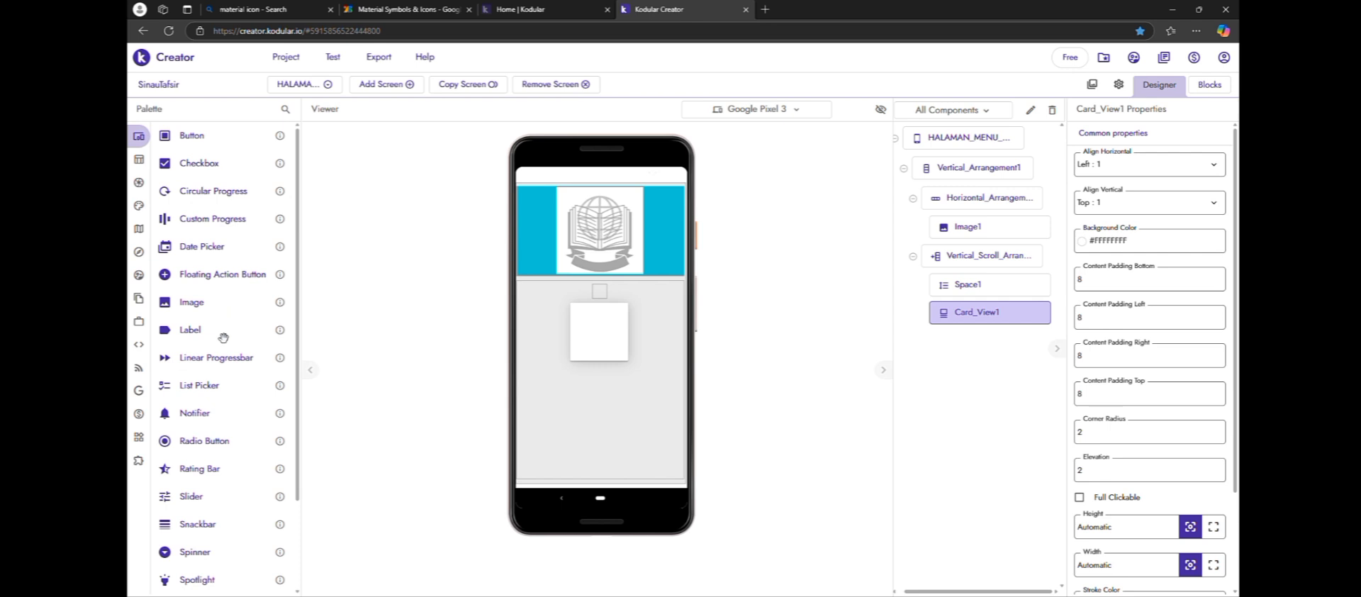
pyautogui.moveTo(222, 334); pyautogui.dragTo(604, 333)
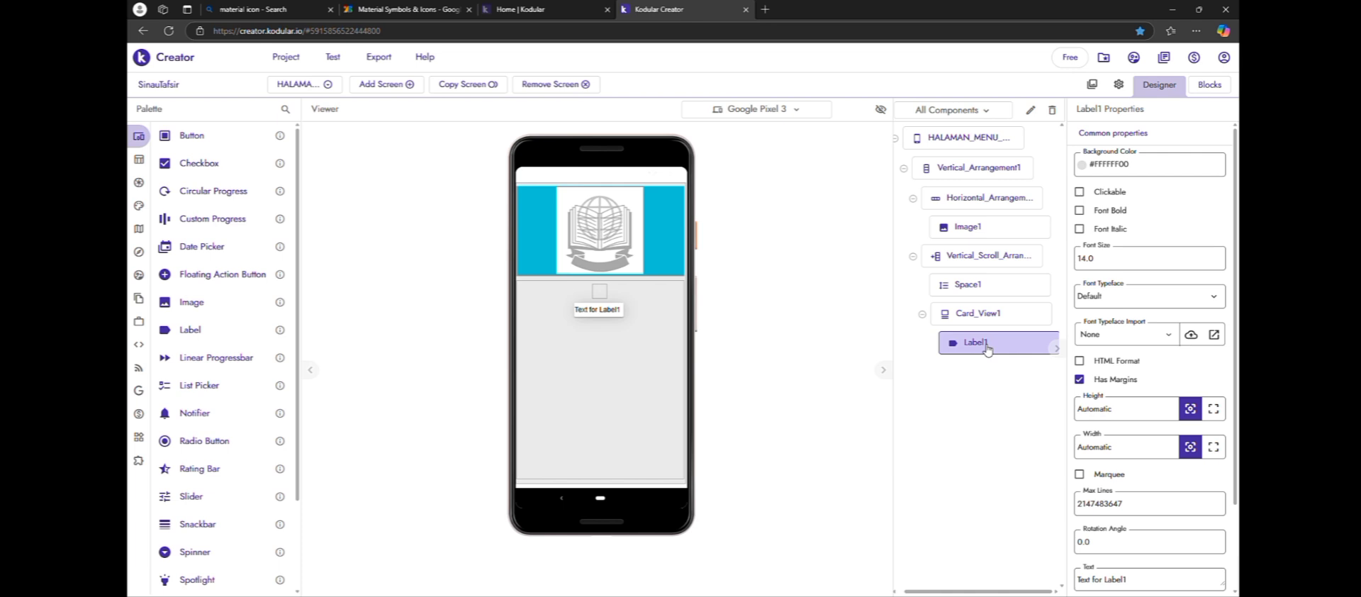
pyautogui.hotkey('ctrl', 'c')
pyautogui.hotkey('ctrl', 'v')
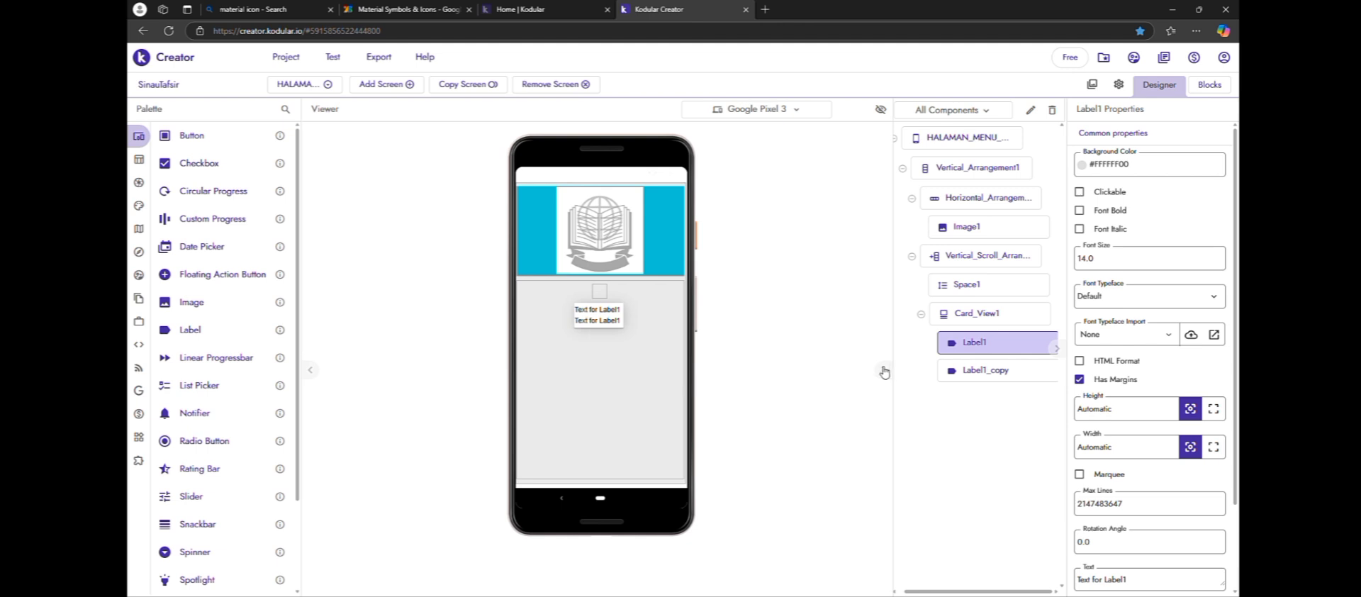
# Delete the duplicate label from the first Card View, confirming its removal
pyautogui.click(970, 370)
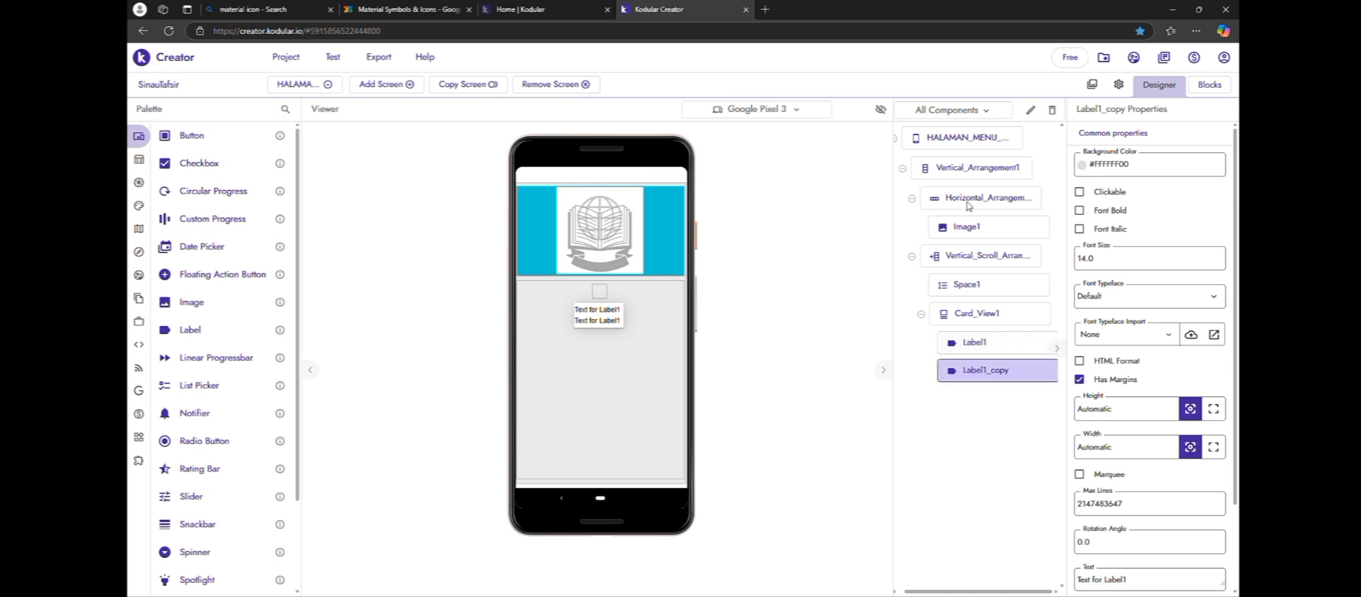
pyautogui.click(1052, 112)
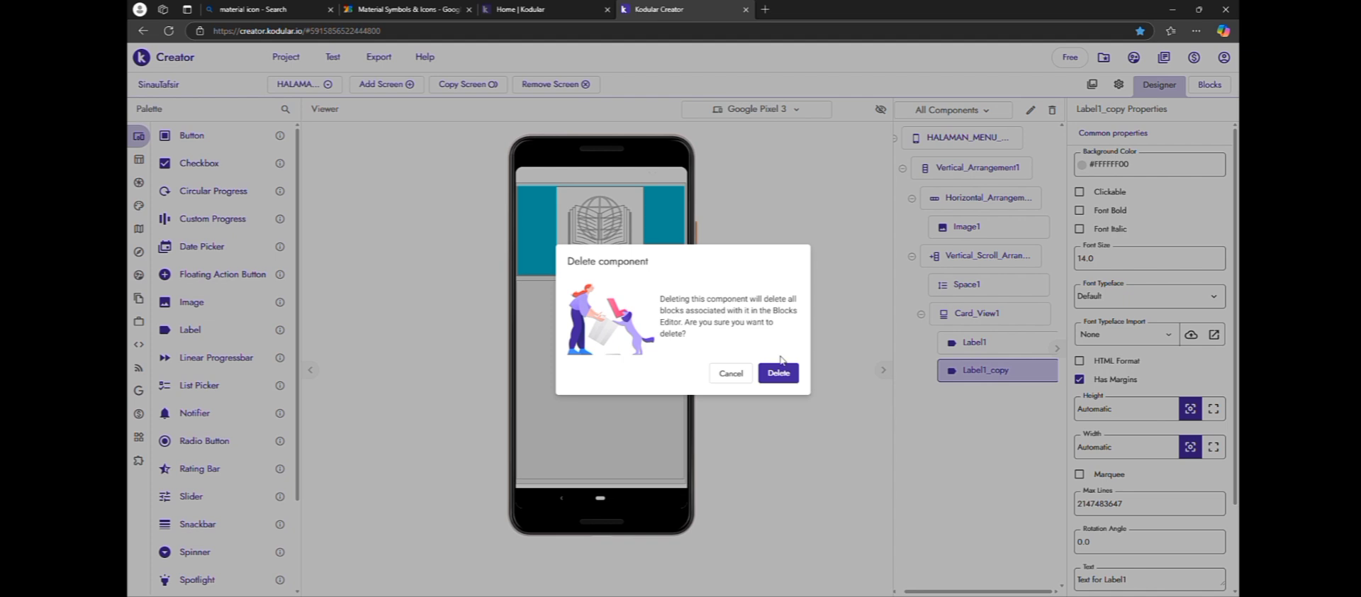
pyautogui.click(778, 371)
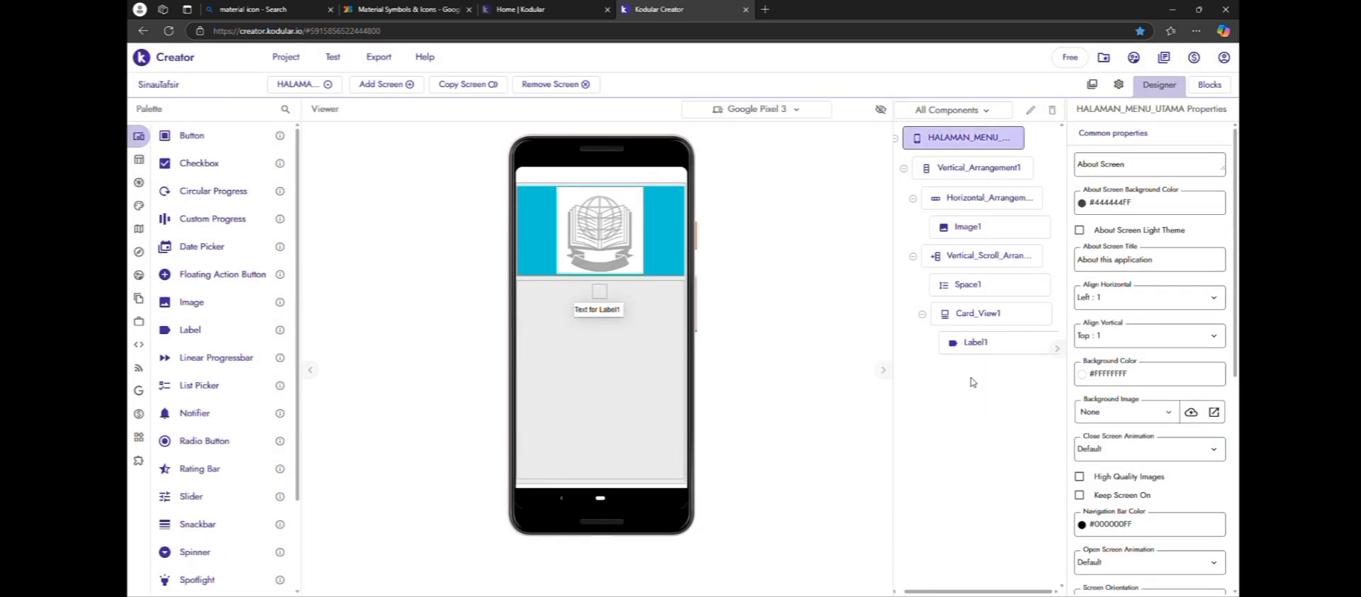
# Set the text of the first card's label to MENU, with font size 60 and a different font typeface
pyautogui.click(991, 338)
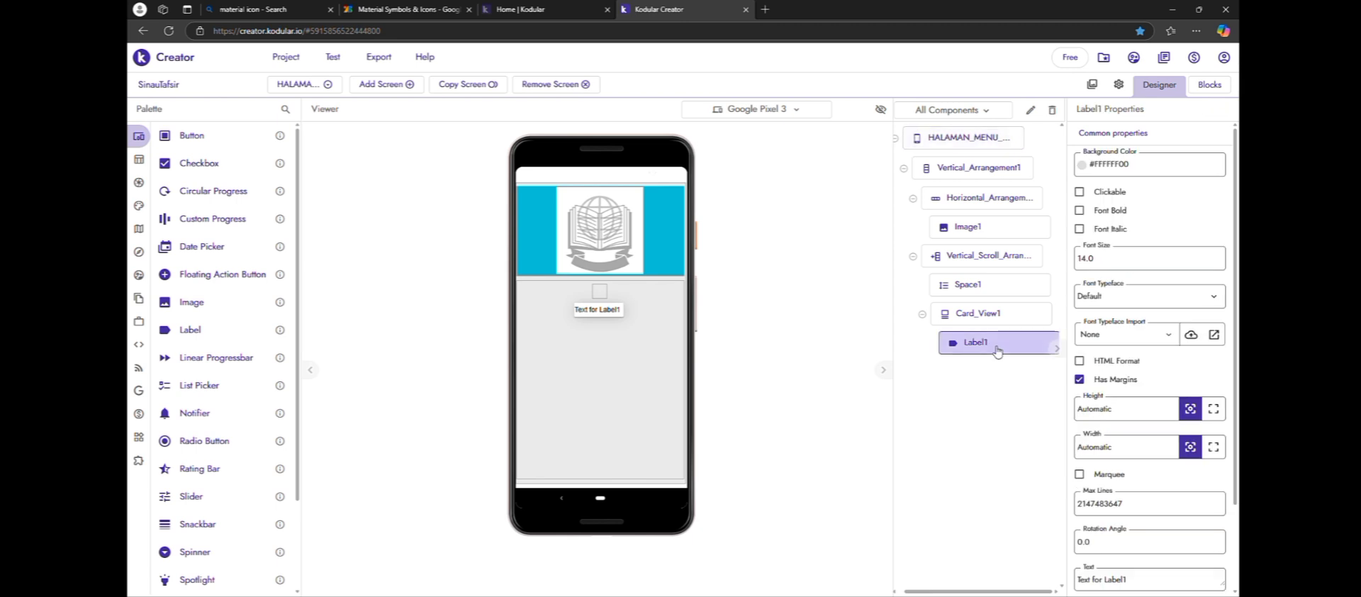
pyautogui.scroll(-3, 1134, 380)
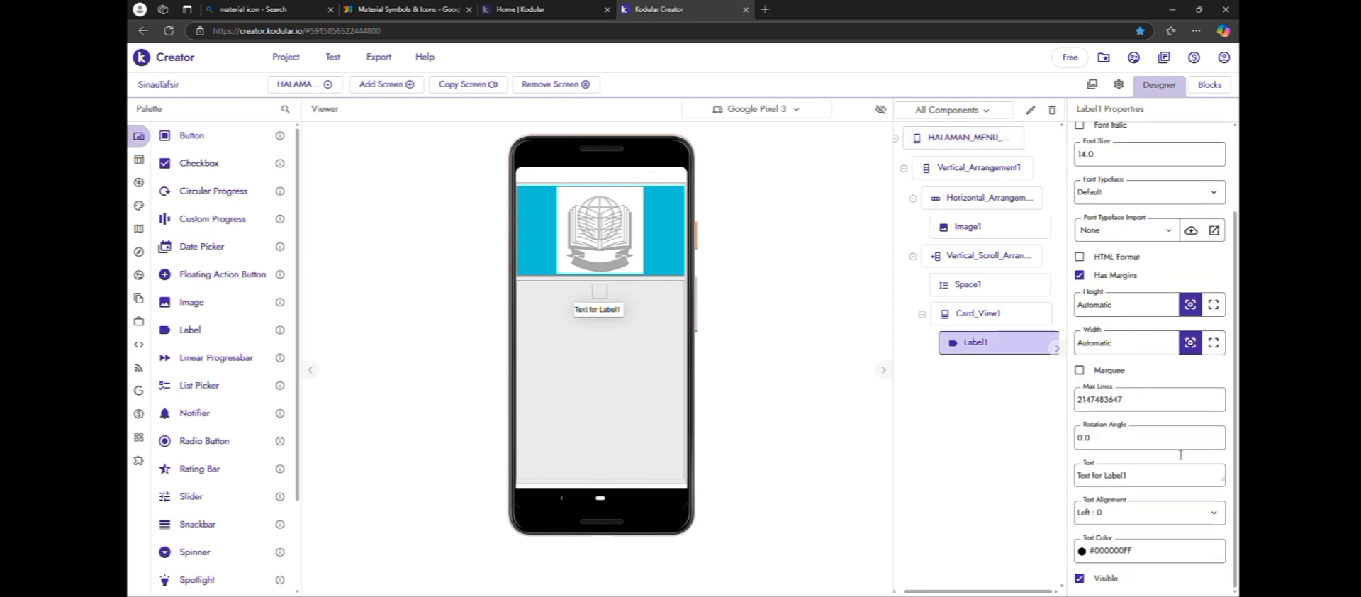
pyautogui.click(1173, 479)
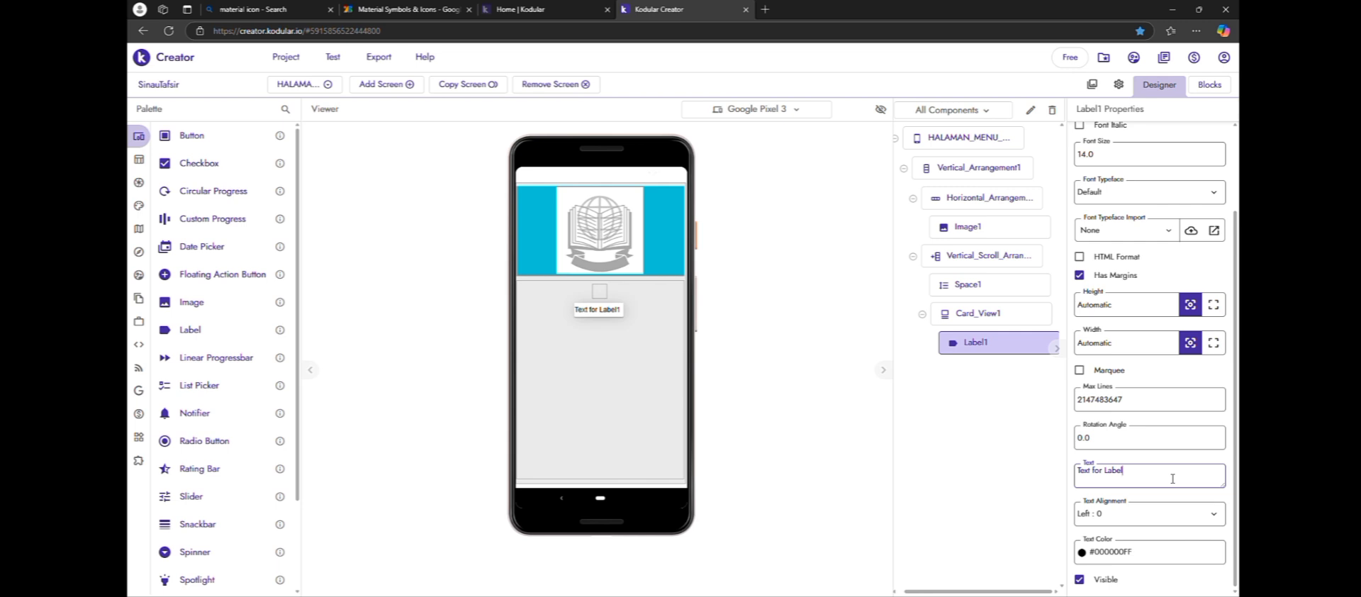
pyautogui.hotkey('ctrl', 'BackSpace')
pyautogui.hotkey('ctrl', 'BackSpace')
pyautogui.hotkey('ctrl', 'BackSpace')
pyautogui.click(945, 529)
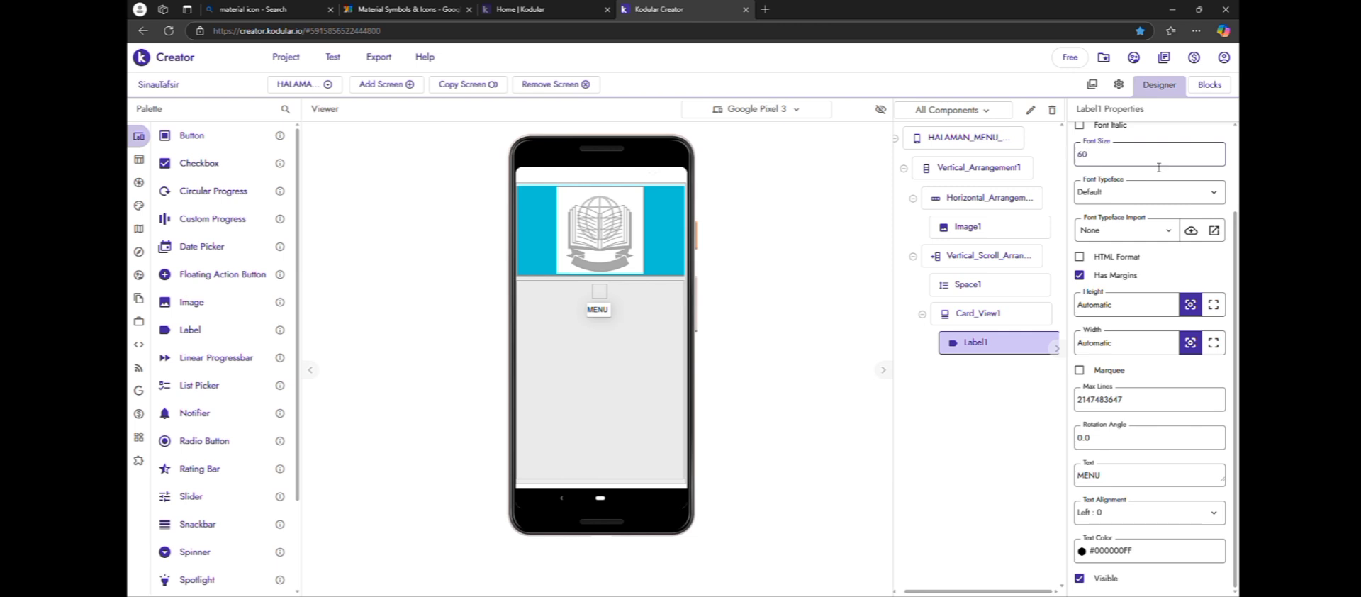
pyautogui.click(848, 347)
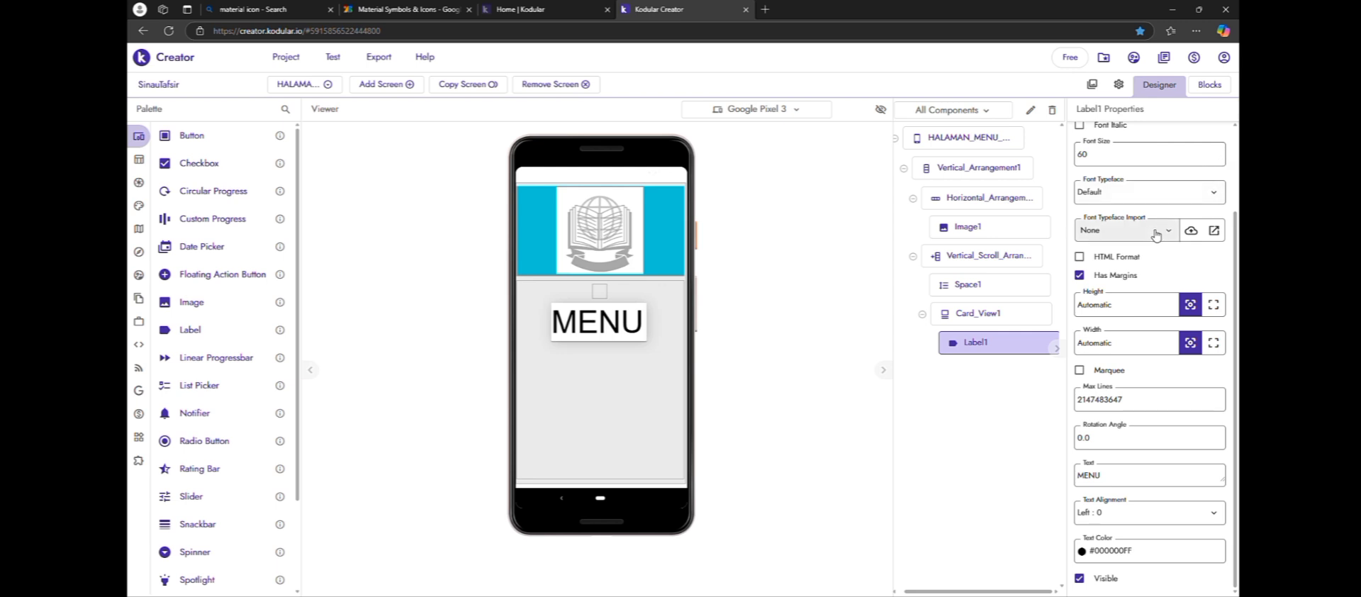
pyautogui.click(1160, 191)
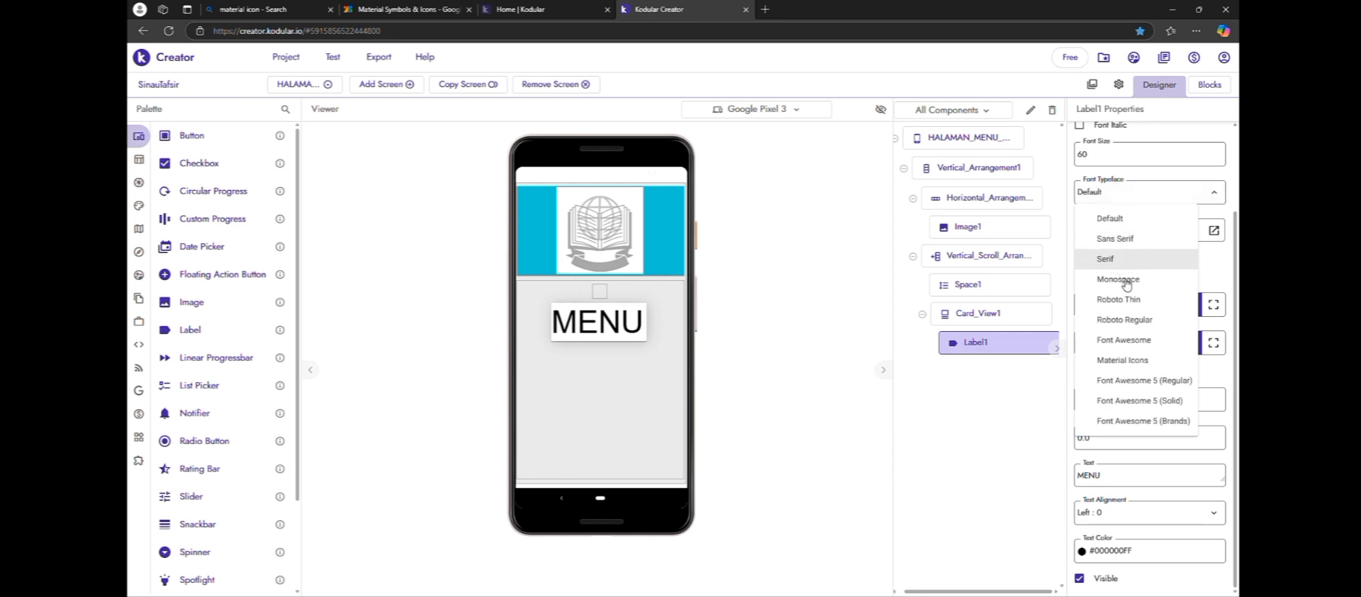
pyautogui.click(1132, 320)
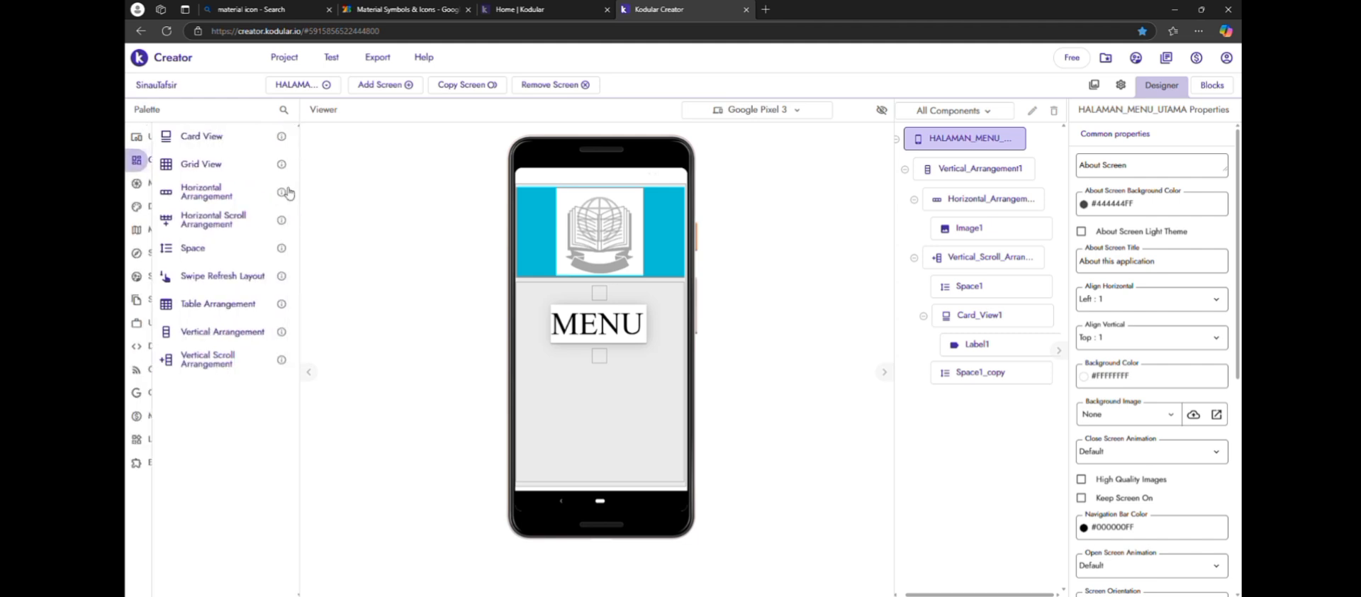
# Add a Horizontal Arrangement with Fill parent width below the second Space and place a Card View inside it
pyautogui.moveTo(211, 198); pyautogui.dragTo(569, 368)
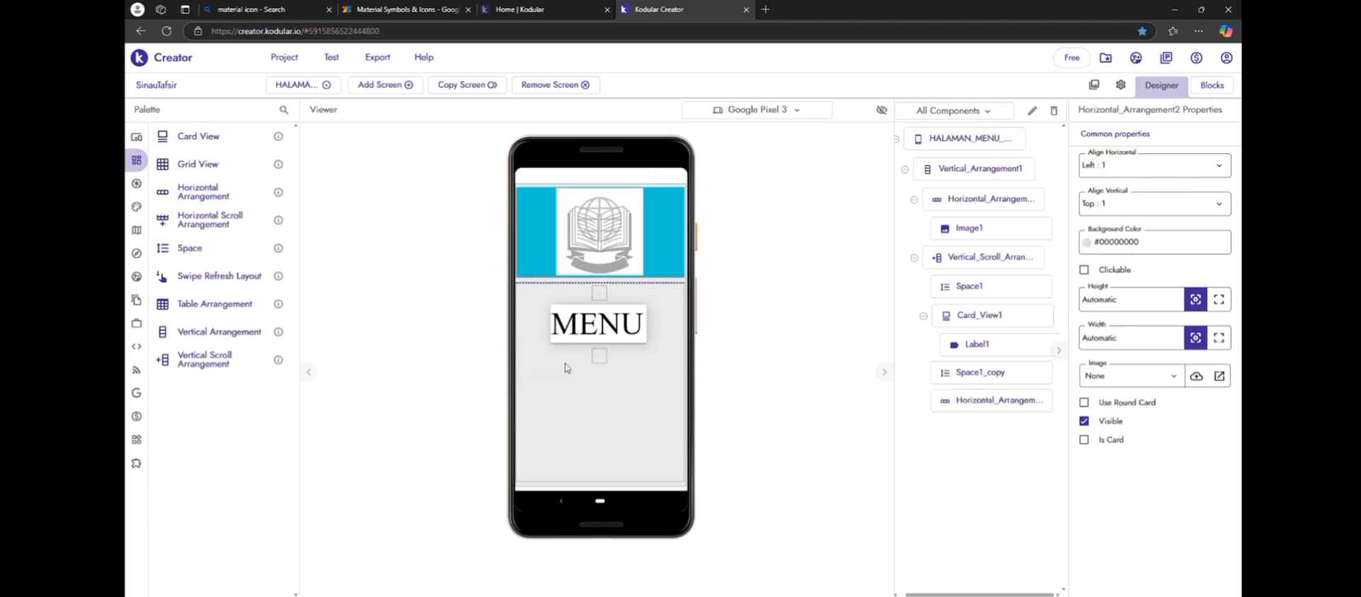
pyautogui.click(1219, 338)
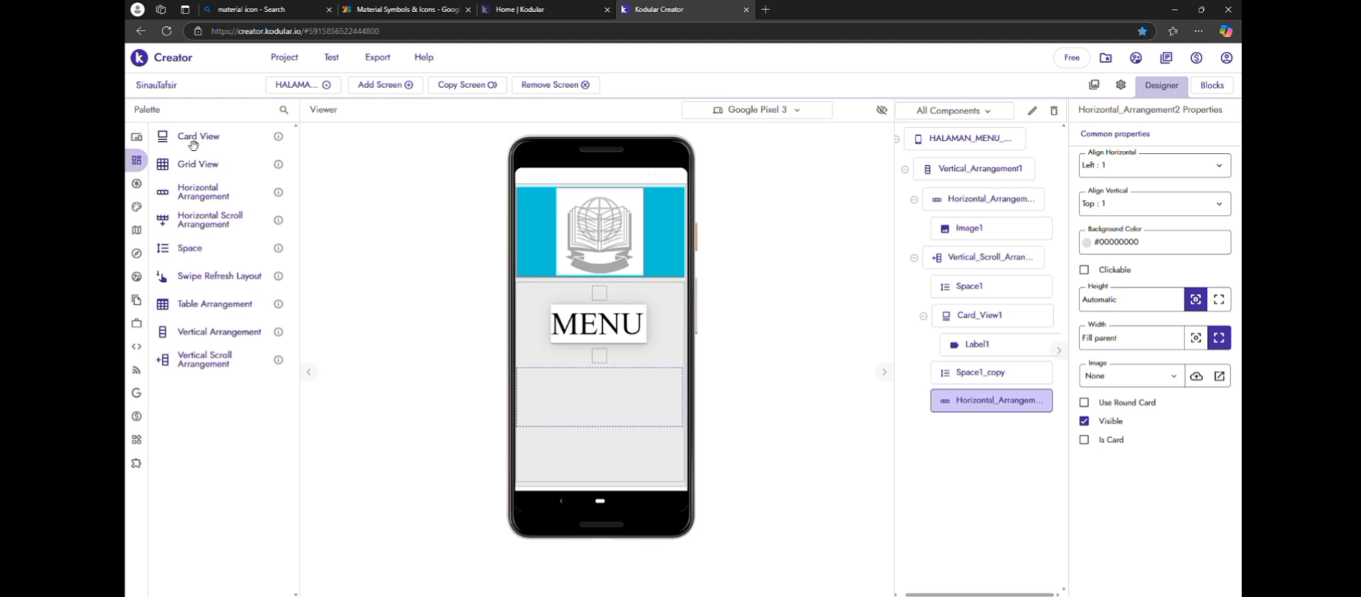
pyautogui.moveTo(189, 141); pyautogui.dragTo(479, 416)
pyautogui.moveTo(216, 151); pyautogui.dragTo(528, 418)
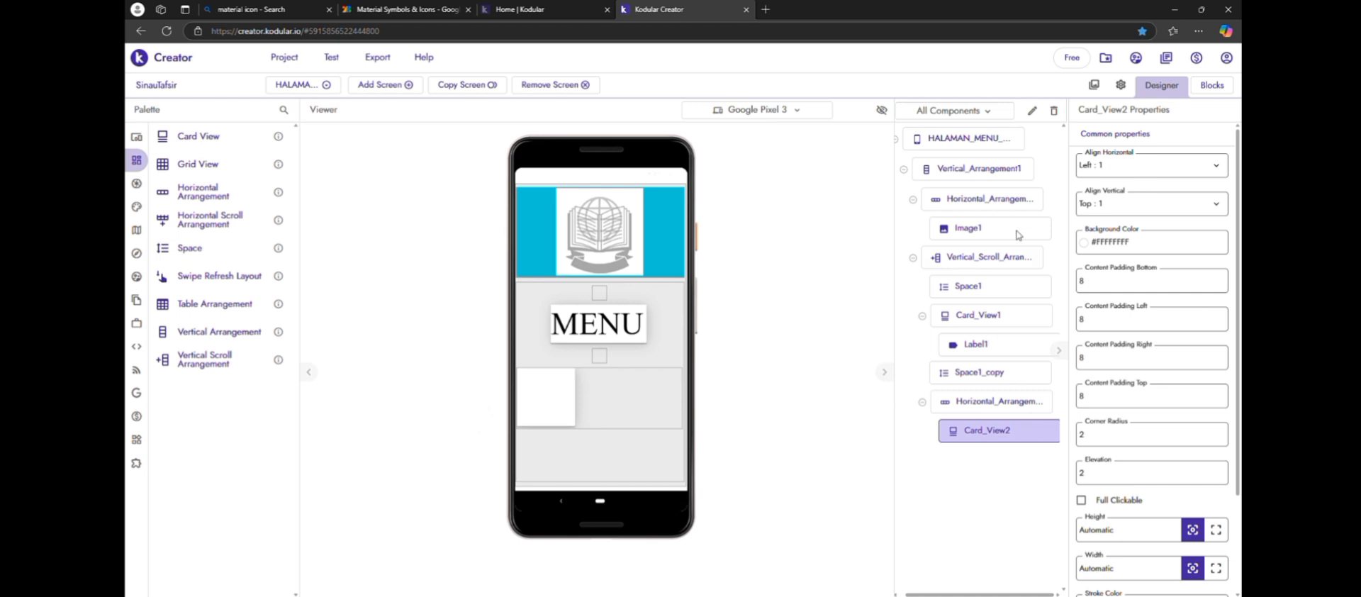
# Set the horizontal alignment of the new Horizontal Arrangement to Center
pyautogui.click(1014, 400)
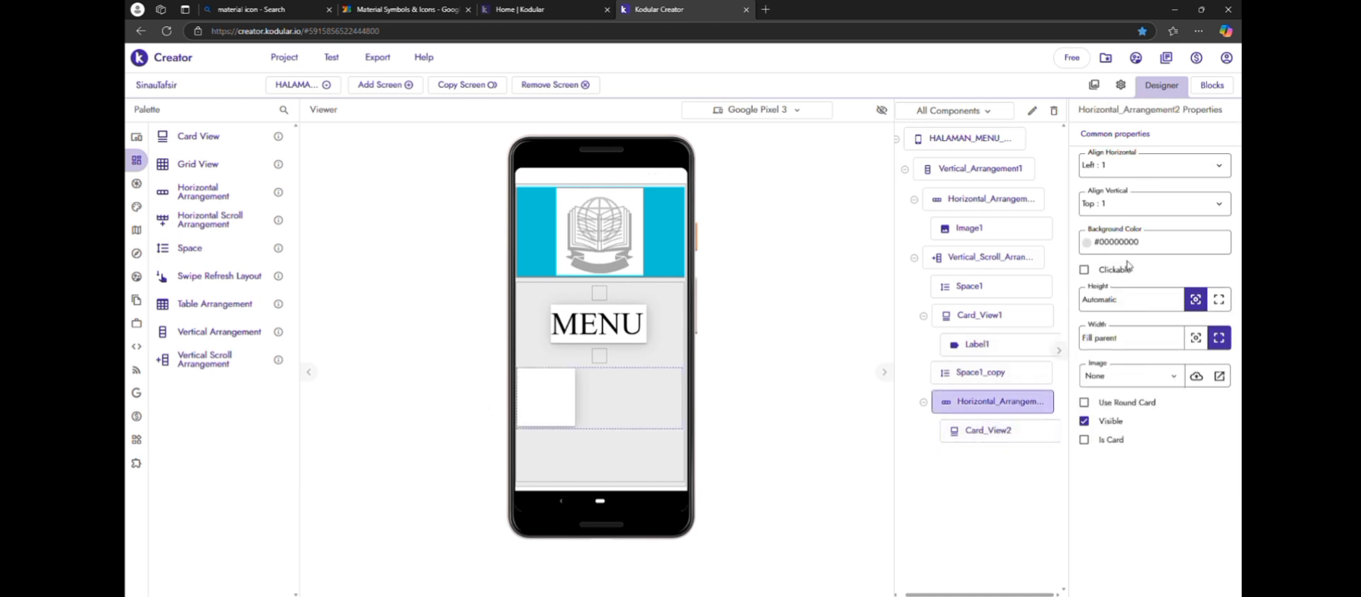
pyautogui.click(1145, 170)
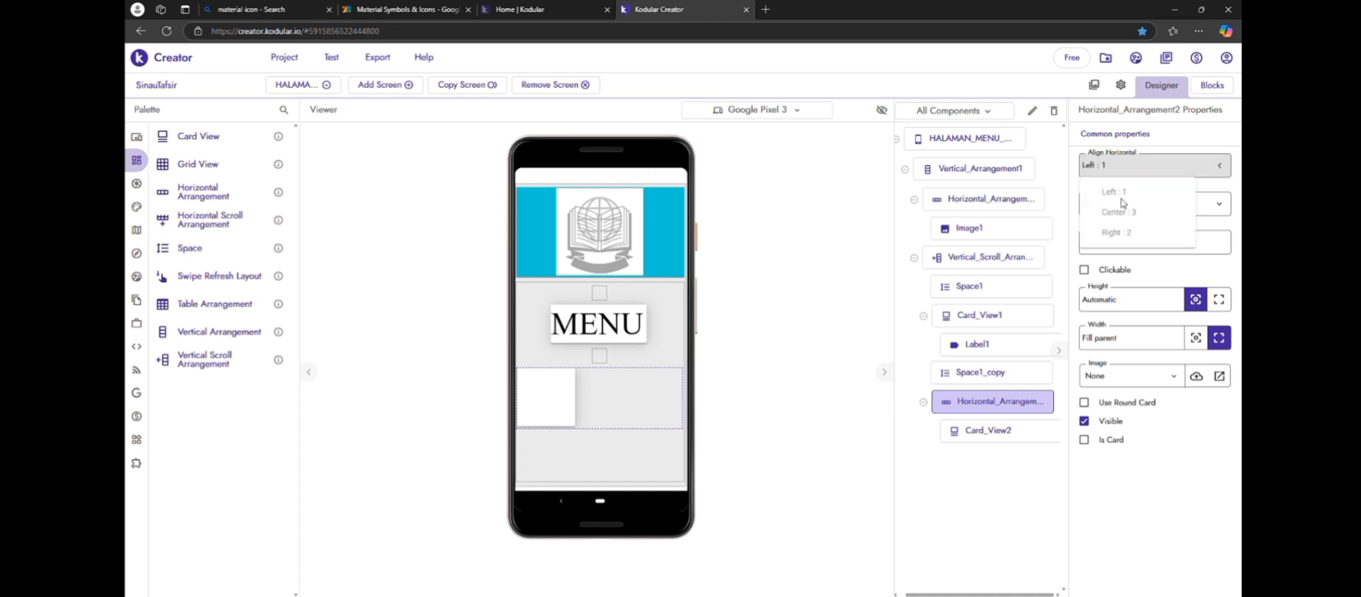
pyautogui.click(1128, 217)
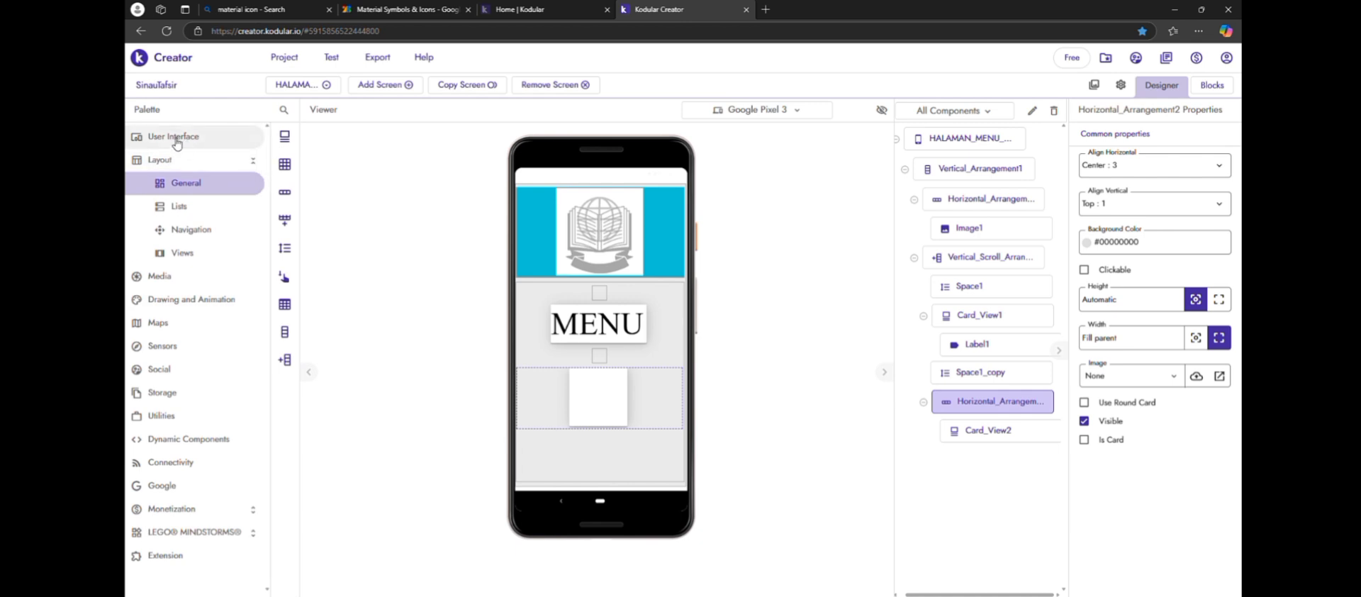
# Place a Label inside the new Card View and duplicate it there
pyautogui.click(151, 136)
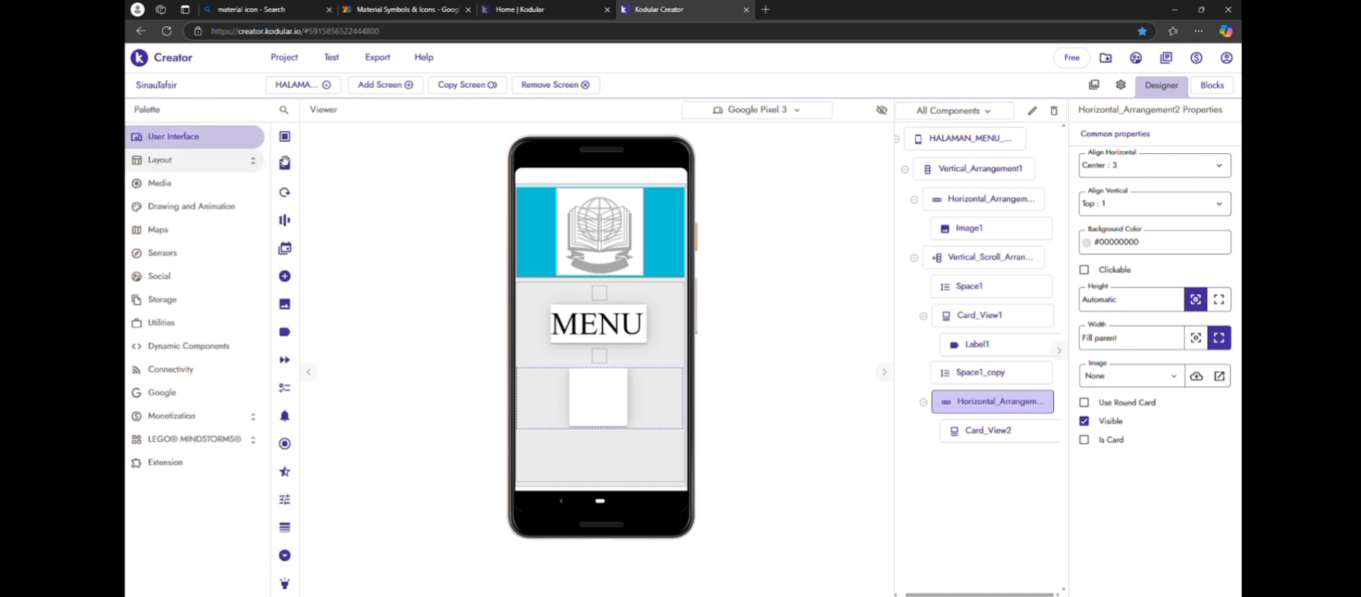
pyautogui.moveTo(170, 334); pyautogui.dragTo(592, 381)
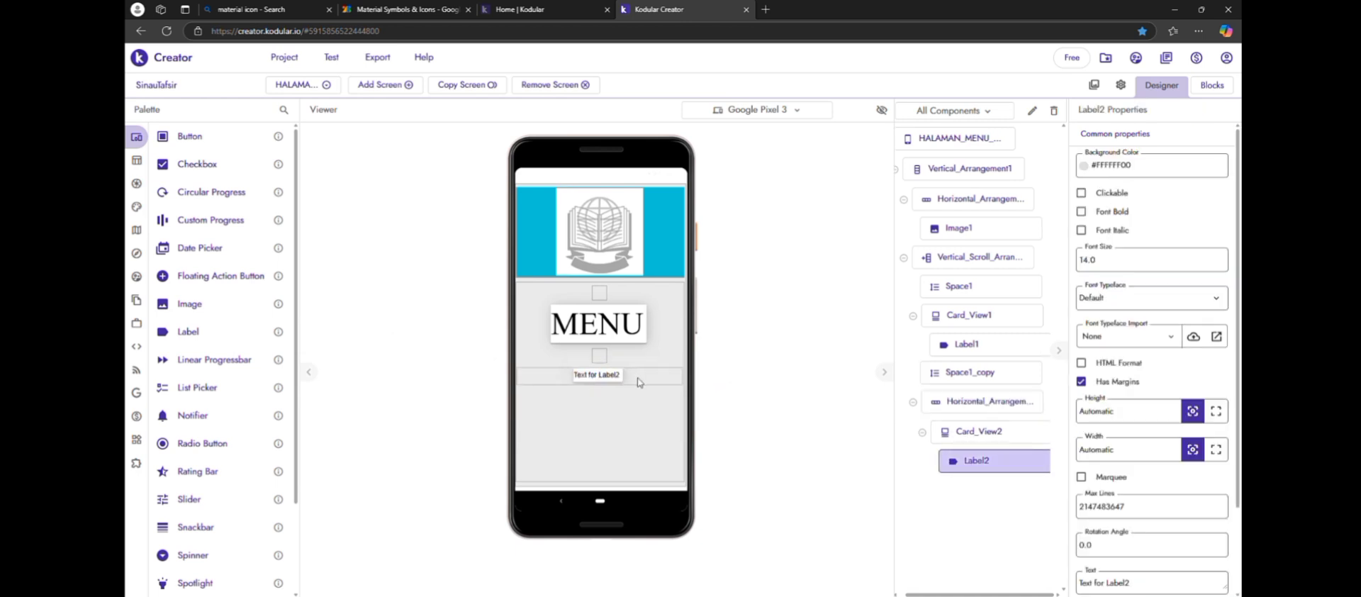
pyautogui.hotkey('ctrl', 'c')
pyautogui.hotkey('ctrl', 'v')
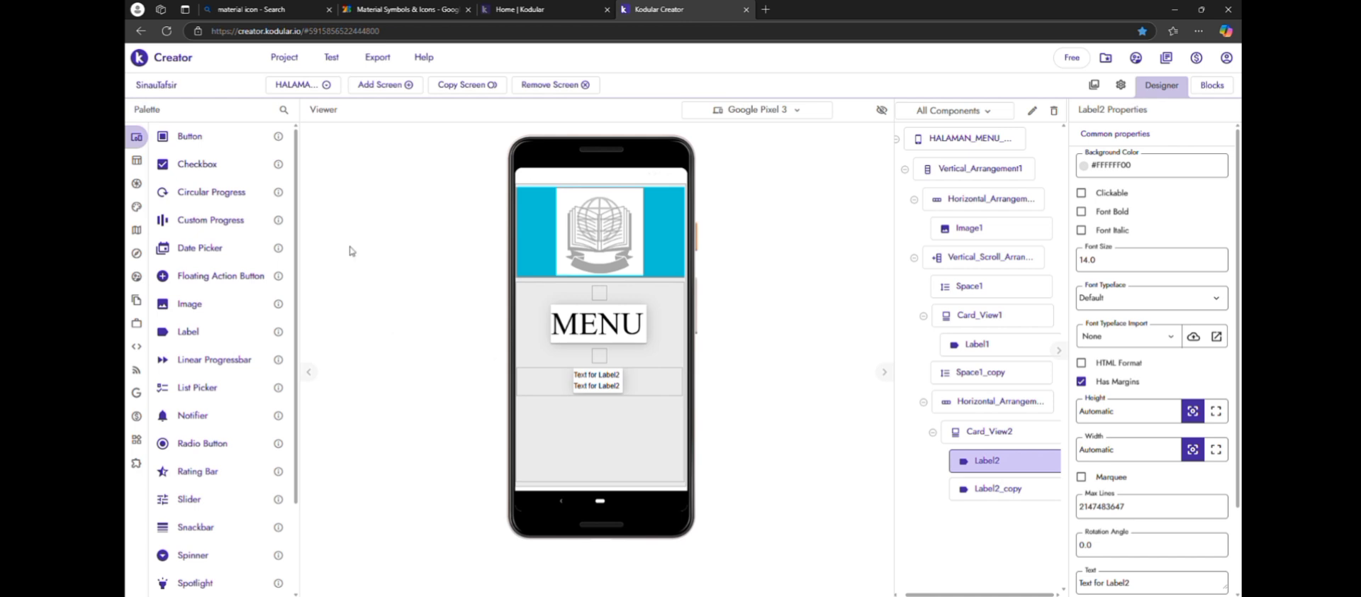
# Switch to the Google Fonts icons page and copy the Android code library_books of the Library Books icon
pyautogui.click(280, 10)
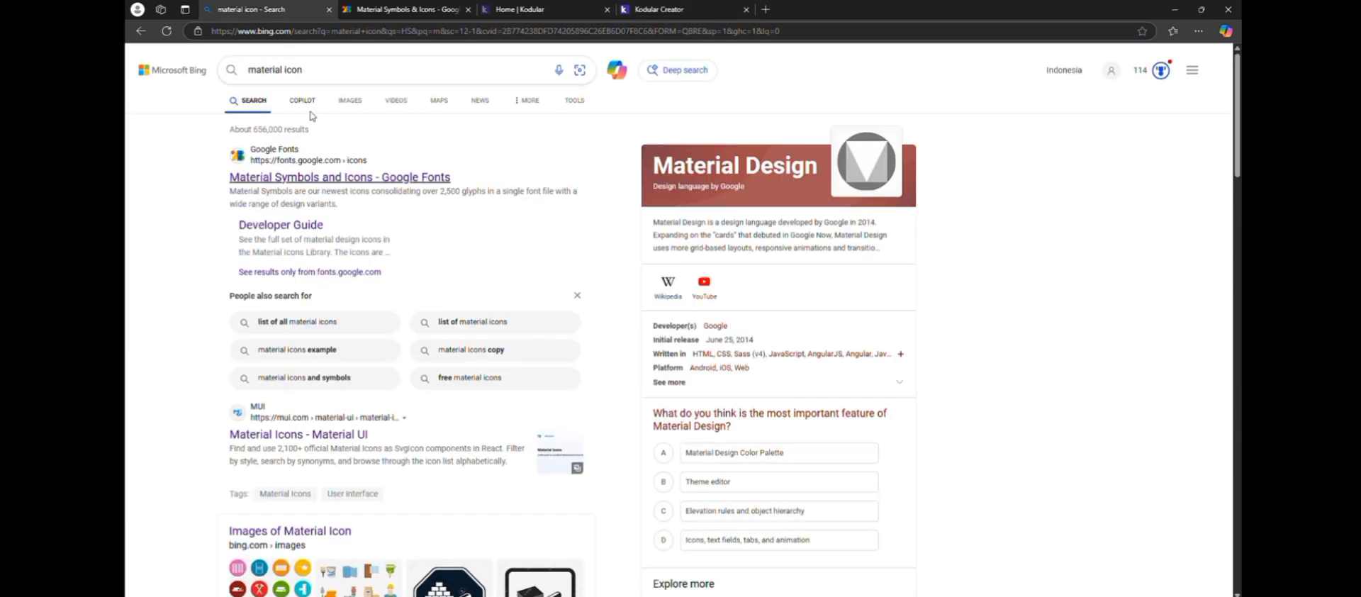
pyautogui.click(378, 9)
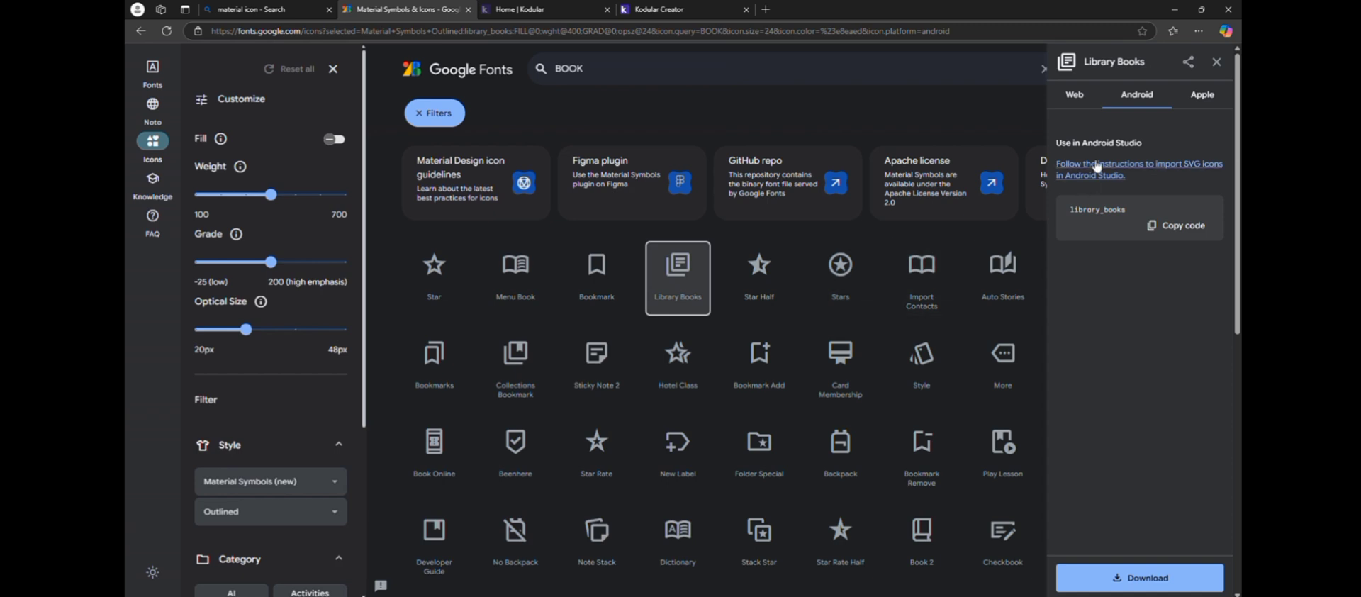
pyautogui.click(1072, 94)
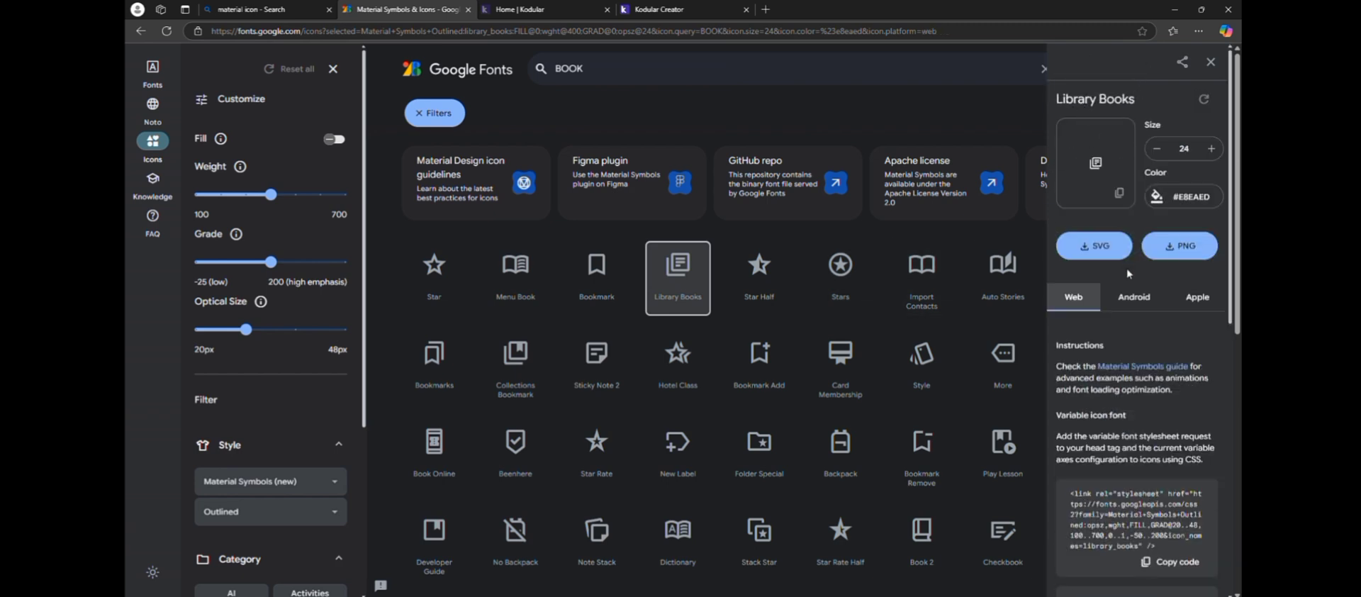
pyautogui.click(1137, 297)
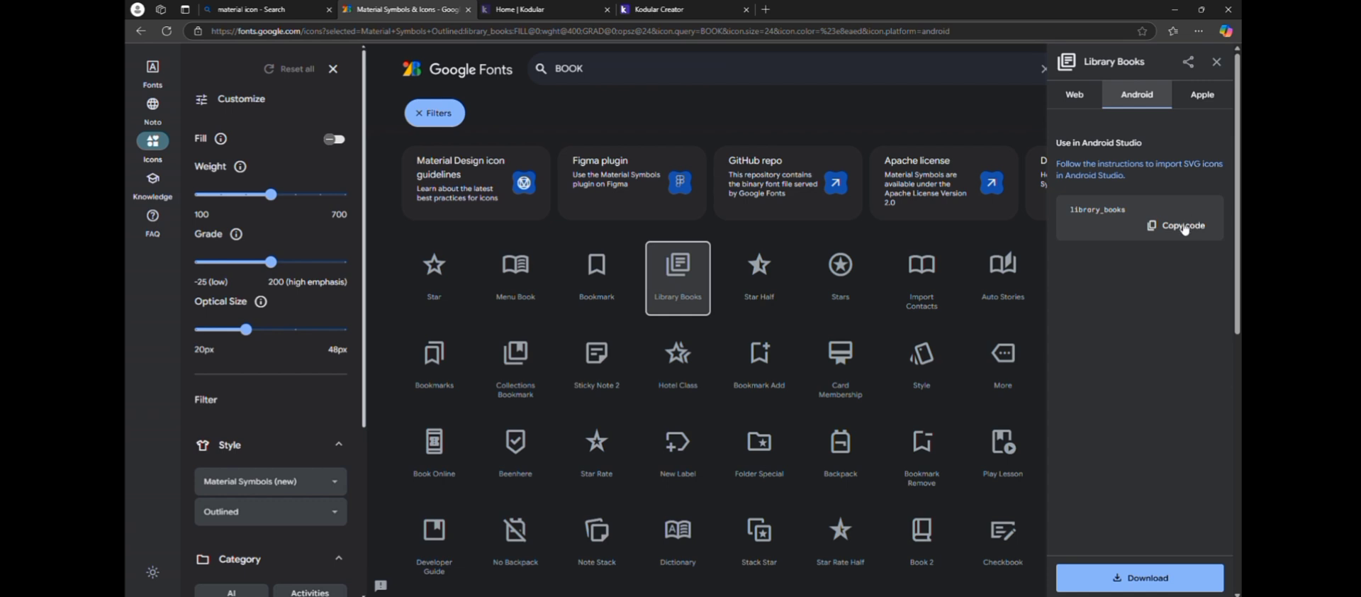
pyautogui.click(1179, 226)
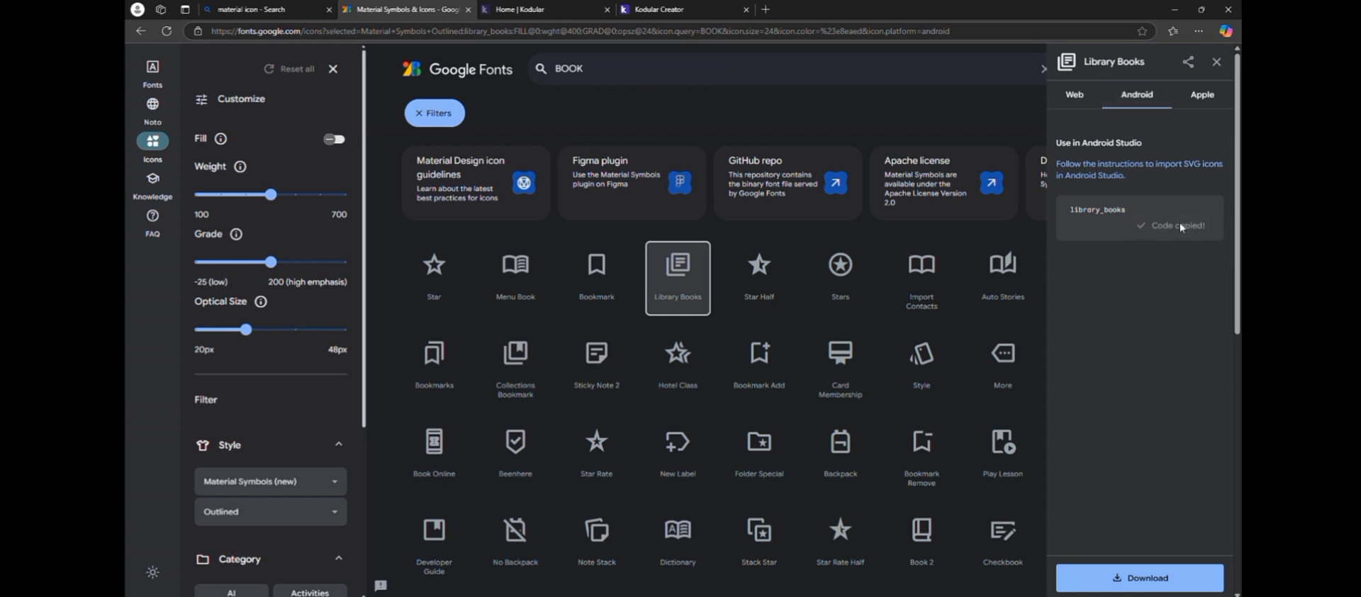
# Switch back to Kodular Creator and replace the text of the second card's upper label with library_books
pyautogui.click(677, 7)
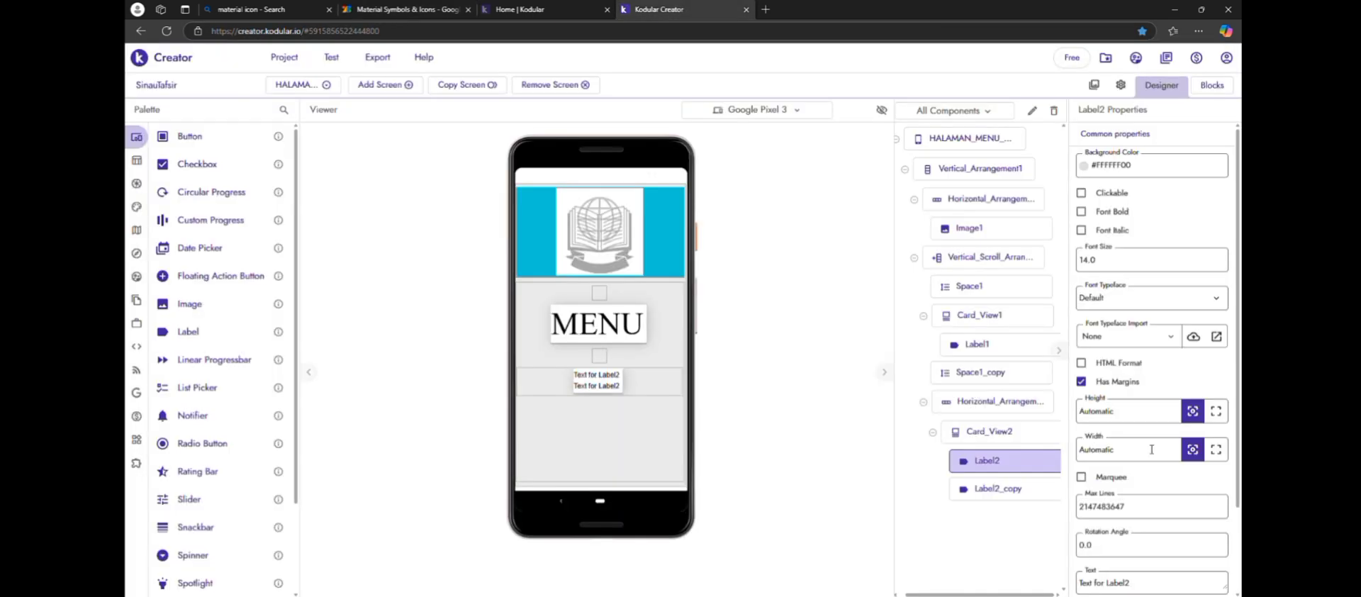
pyautogui.click(1182, 584)
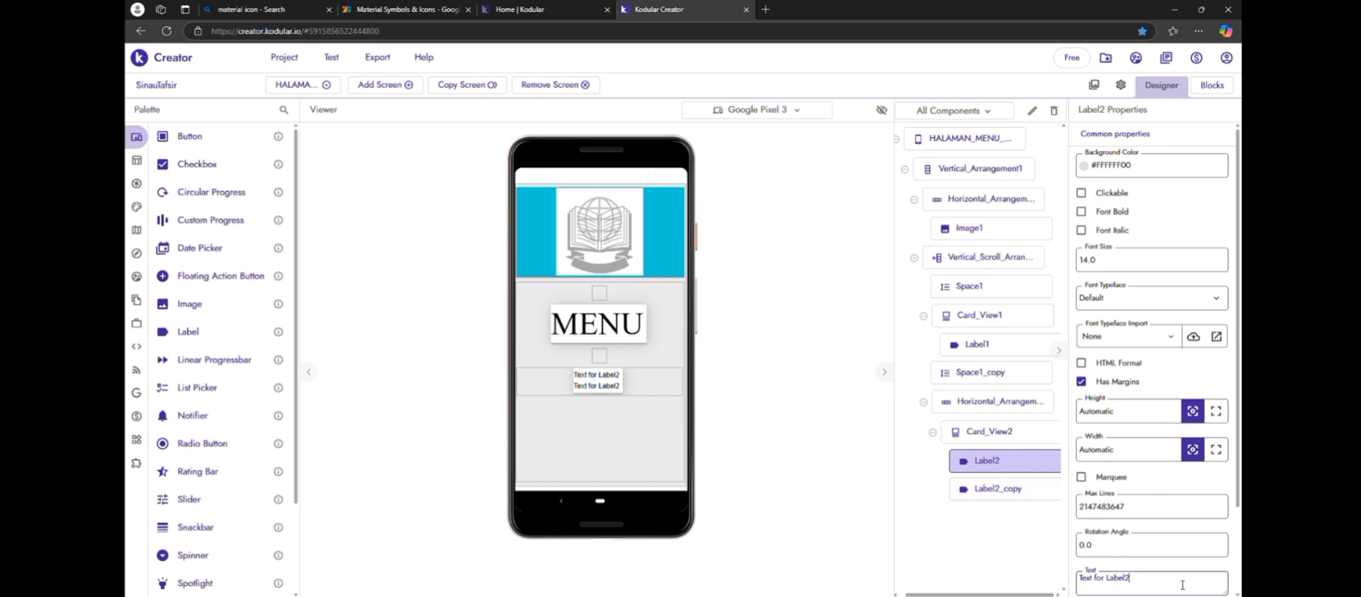
pyautogui.press('BackSpace')
pyautogui.press('BackSpace')
pyautogui.press('BackSpace')
pyautogui.press('BackSpace')
pyautogui.press('BackSpace')
pyautogui.press('BackSpace')
pyautogui.press('BackSpace')
pyautogui.press('BackSpace')
pyautogui.press('BackSpace')
pyautogui.press('BackSpace')
pyautogui.press('BackSpace')
pyautogui.press('BackSpace')
pyautogui.hotkey('ctrl', 'v')
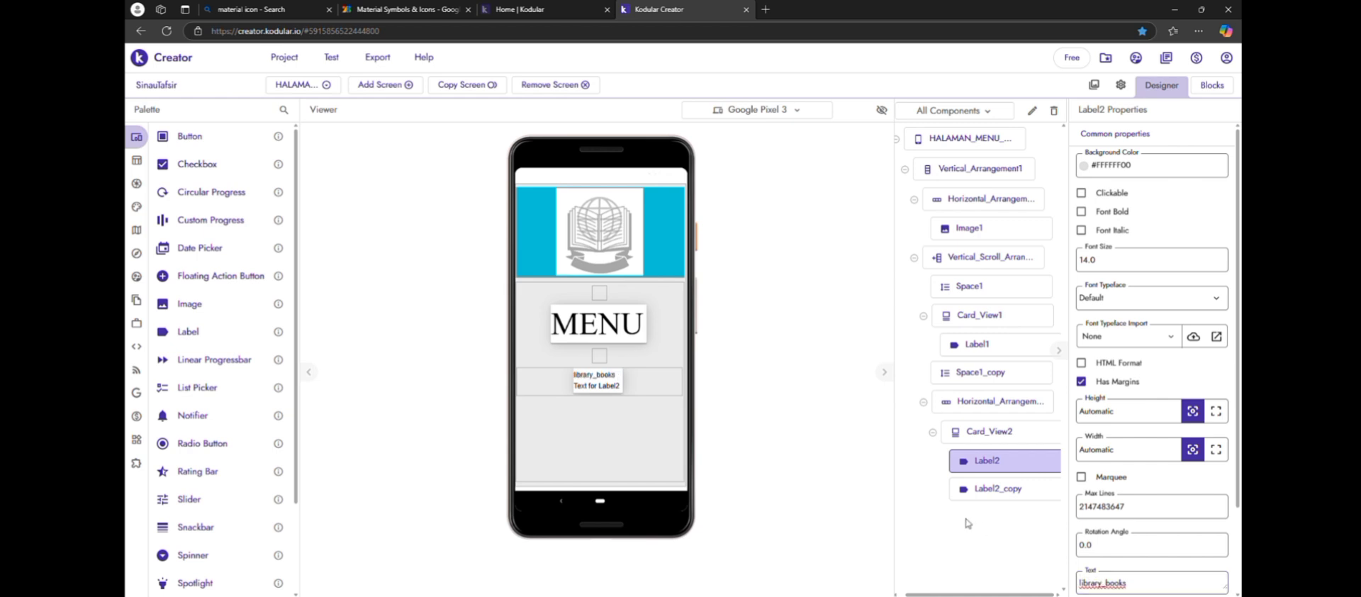
# Set the library_books label's font typeface to Material Icons and its font size to 60
pyautogui.click(1155, 308)
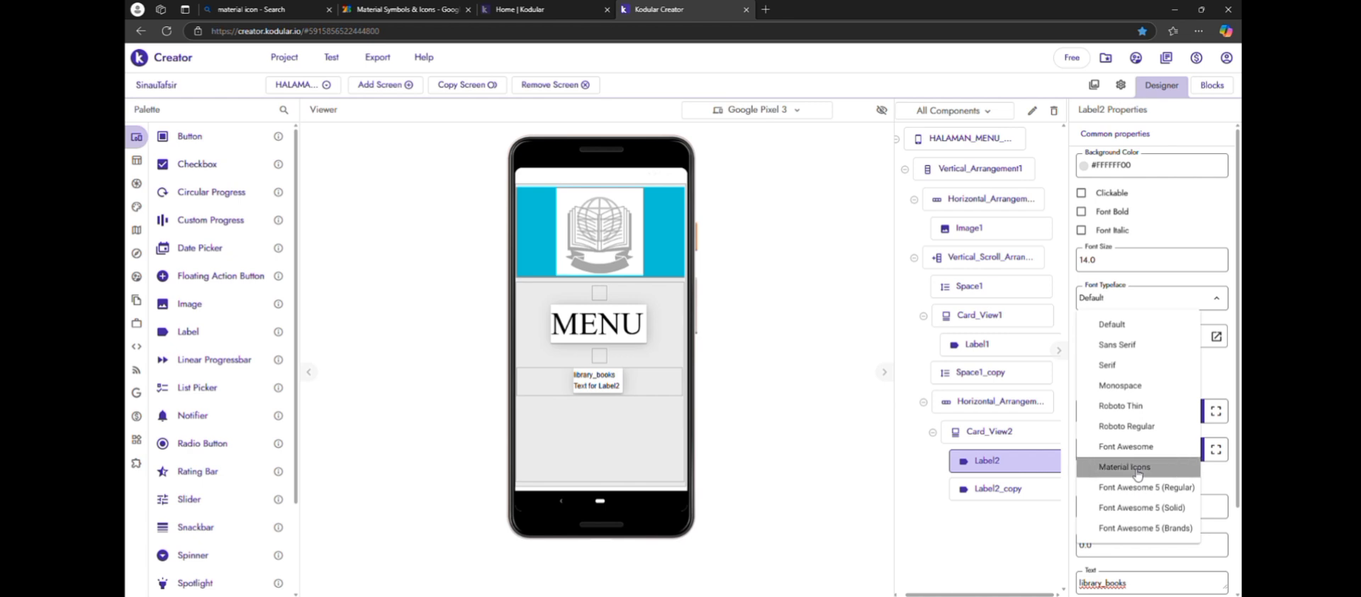
pyautogui.click(1125, 466)
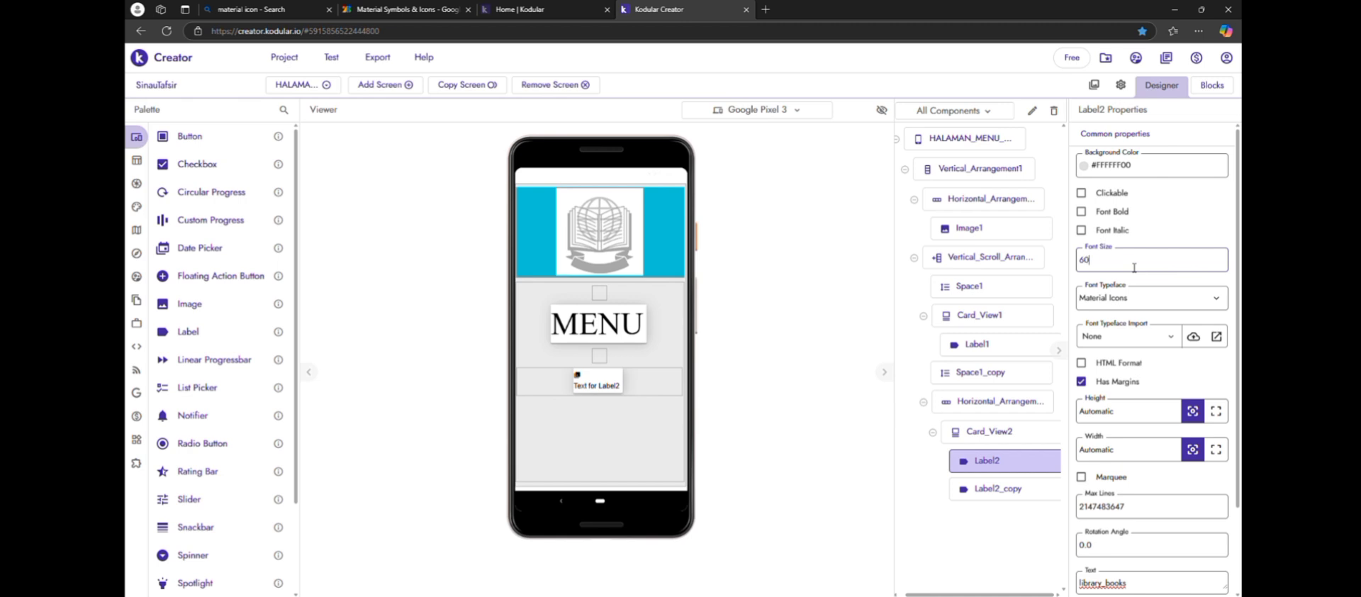
pyautogui.press('Return')
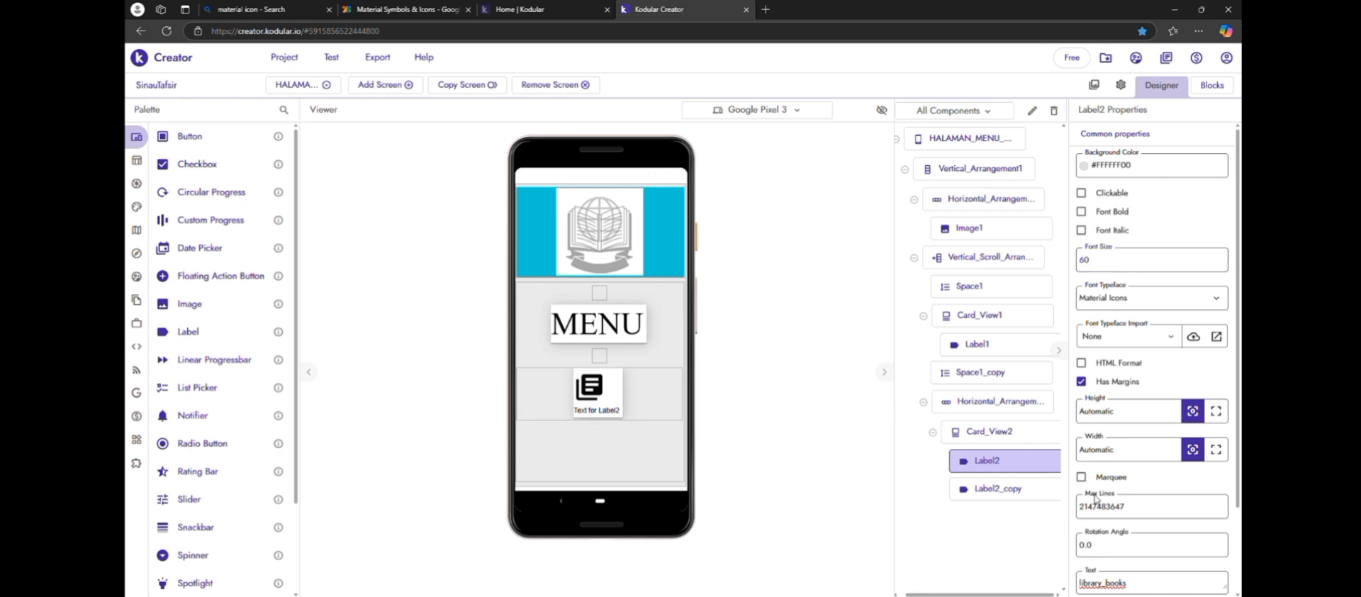
# Set the text alignment of the library_books label to Center
pyautogui.scroll(-3, 1122, 526)
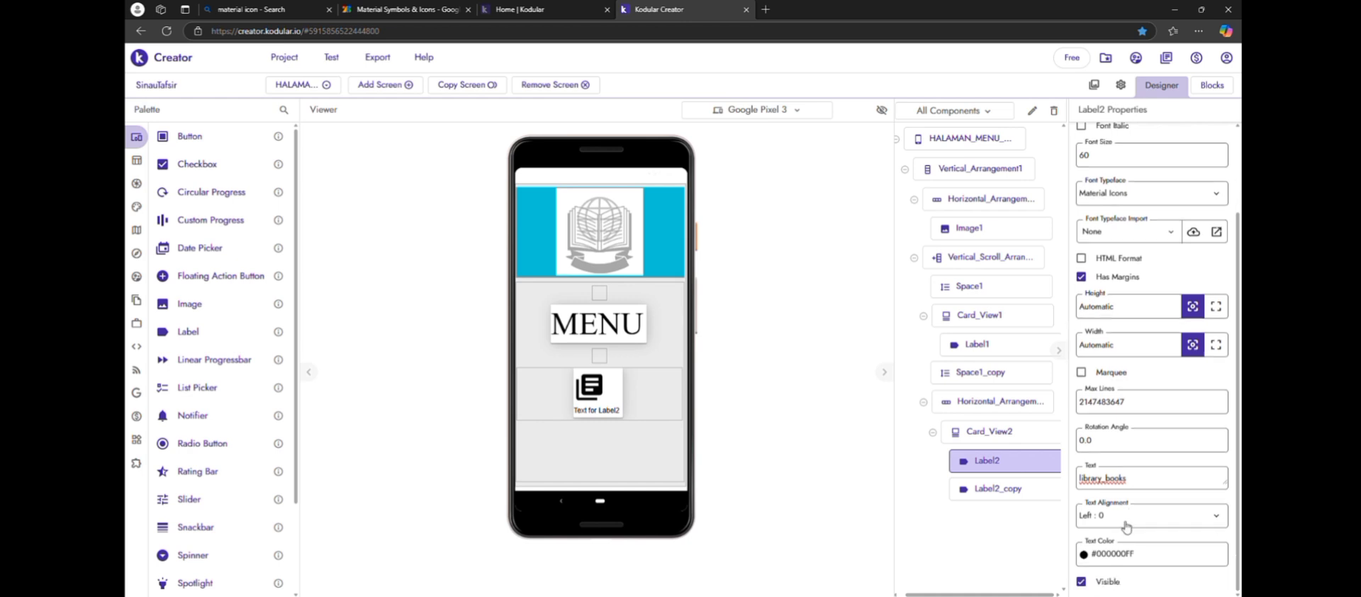
pyautogui.click(1127, 523)
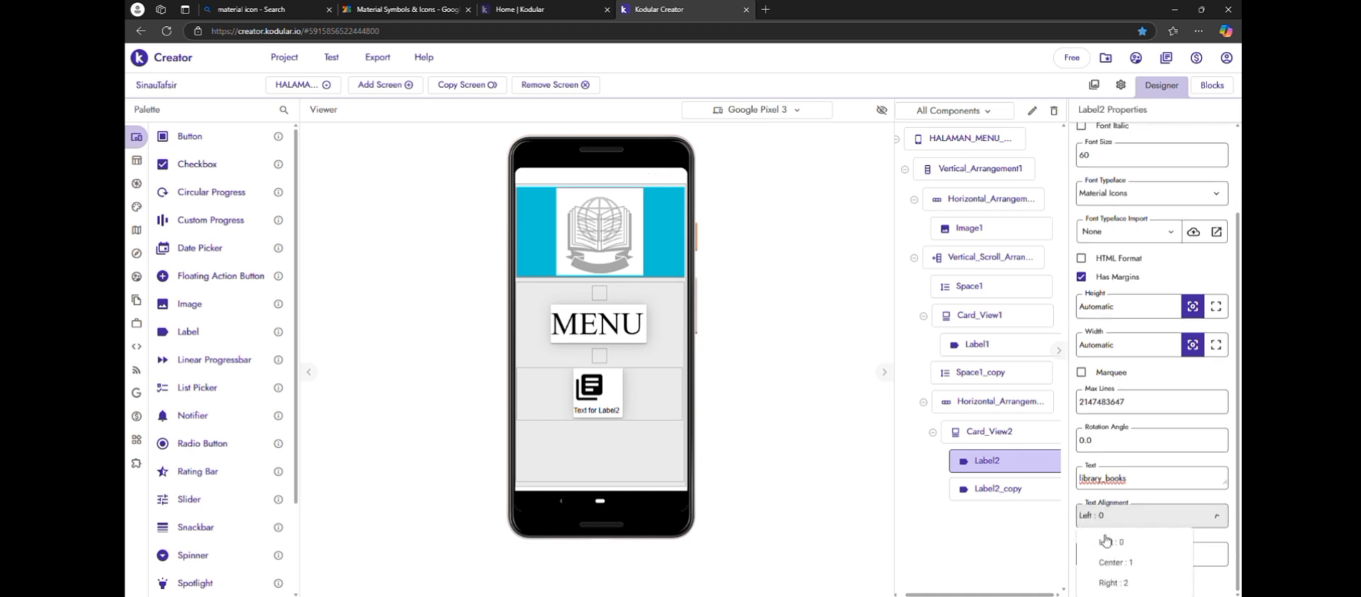
pyautogui.click(1108, 564)
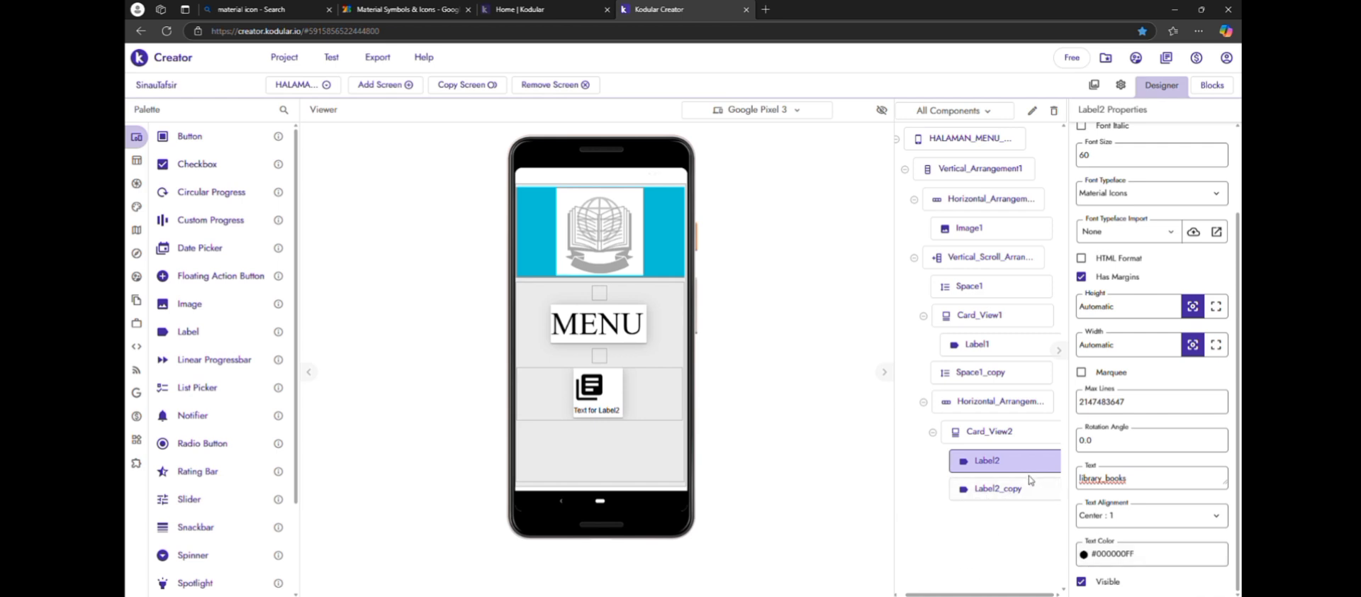
# Set the horizontal alignment of the card with the library_books icon to Center
pyautogui.click(993, 432)
pyautogui.scroll(3, 1153, 466)
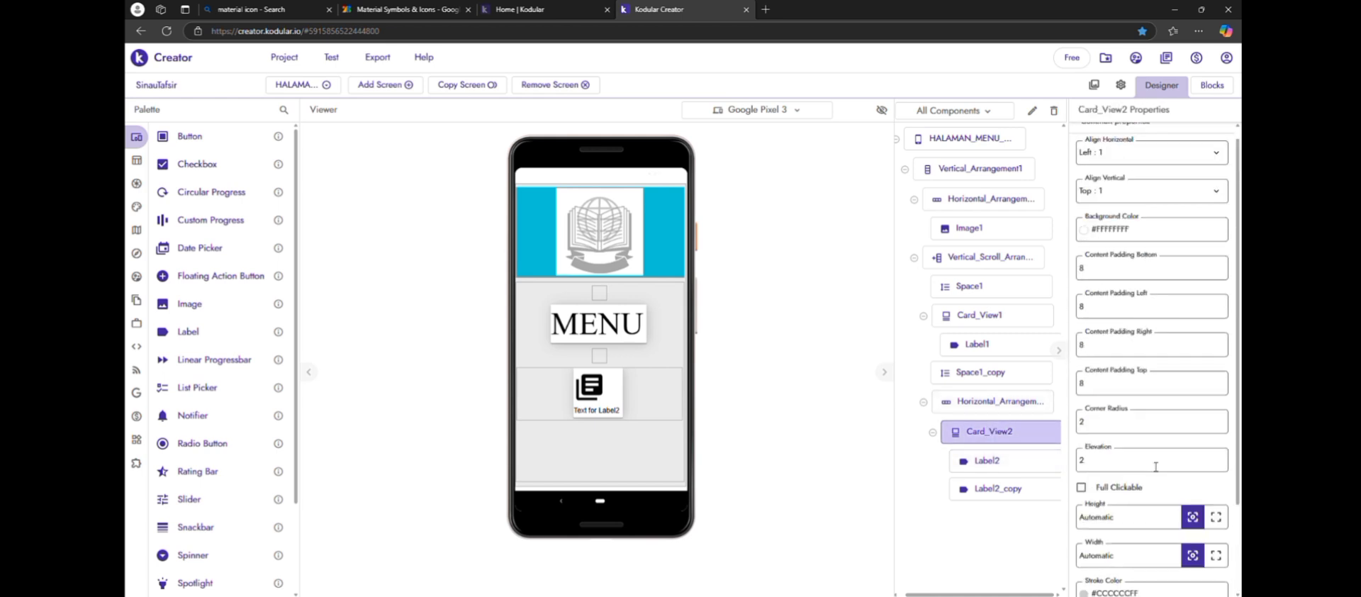
pyautogui.scroll(-4, 1152, 466)
pyautogui.scroll(3, 1151, 466)
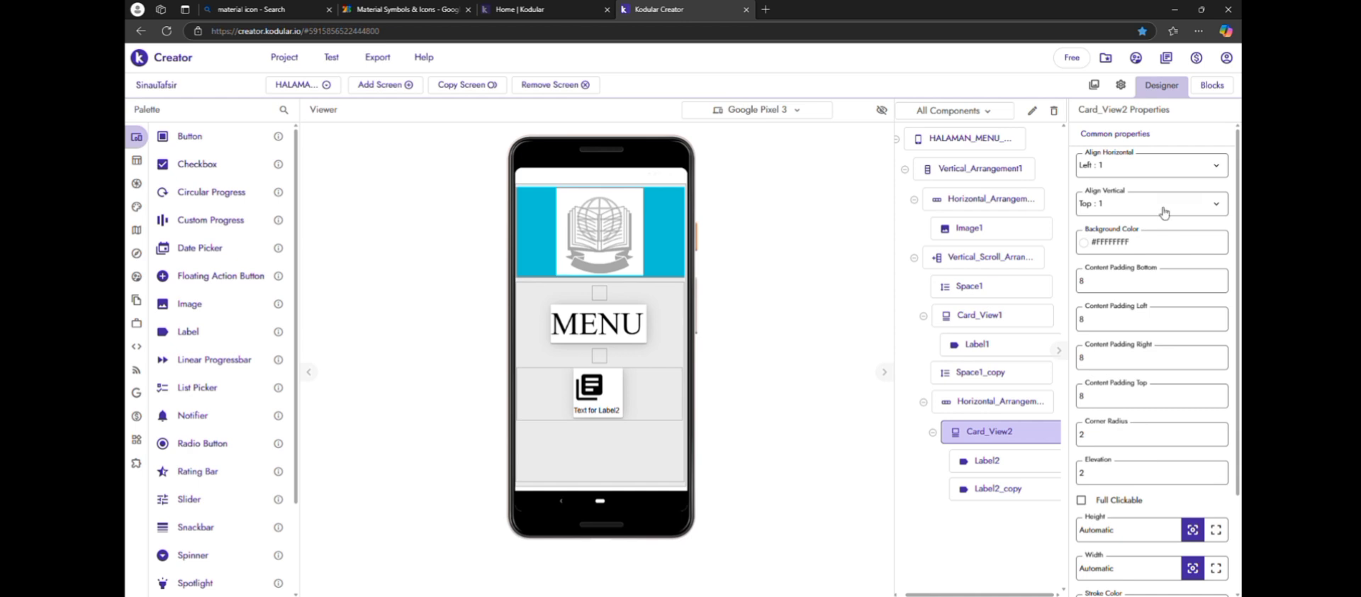
pyautogui.click(1157, 169)
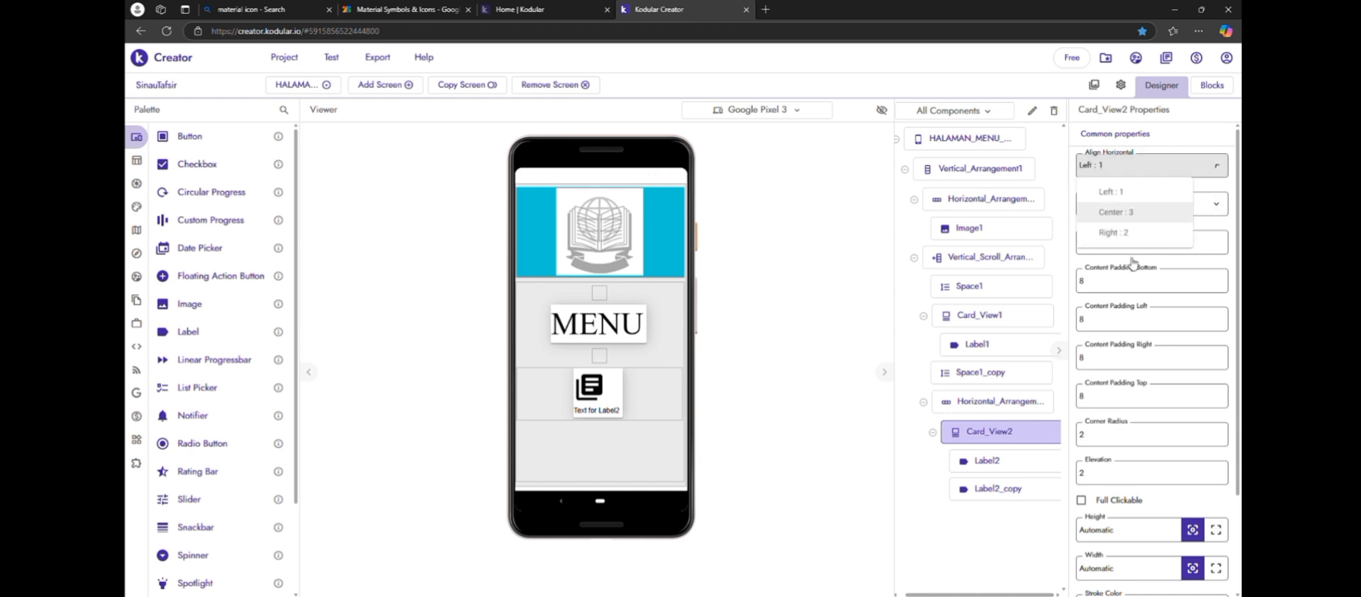
pyautogui.click(1127, 213)
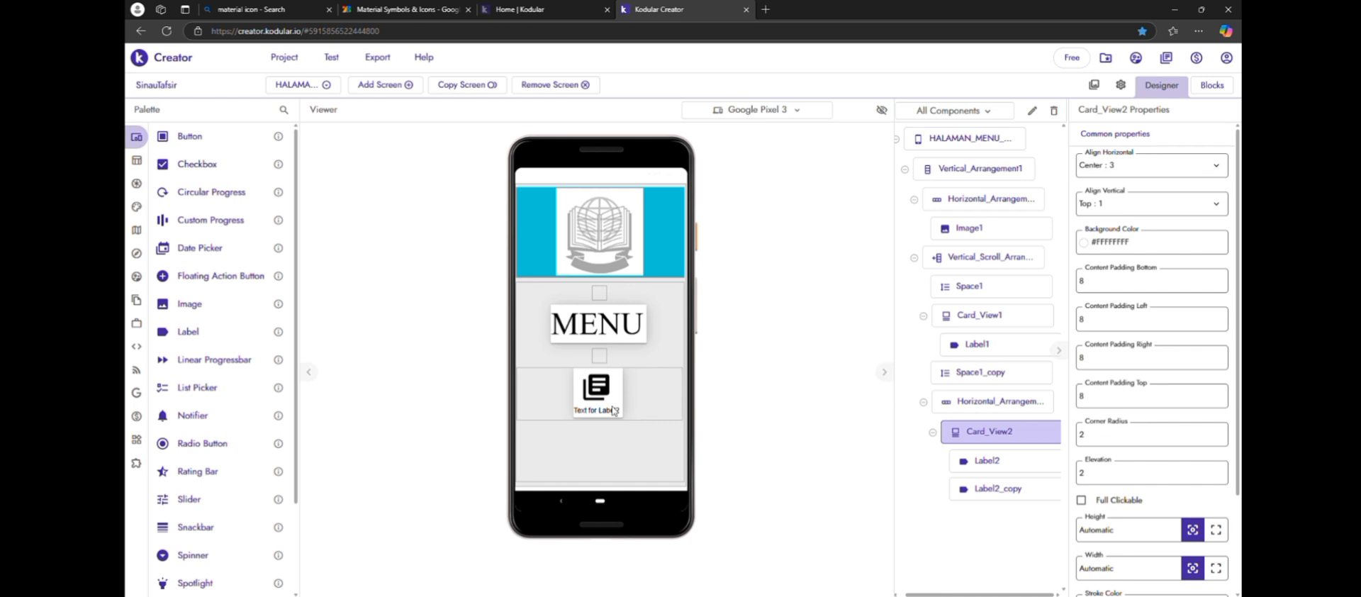
# Replace the text of the label below the book icon with KAIDAH TAFSIR
pyautogui.click(992, 488)
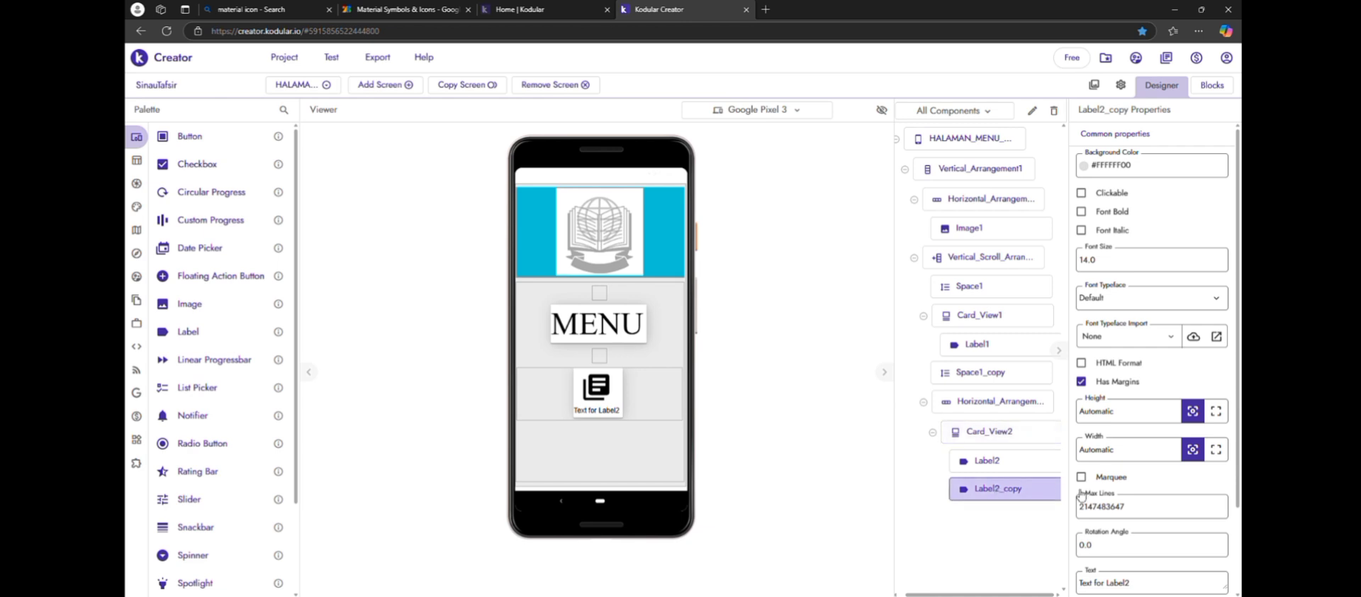
pyautogui.click(1168, 584)
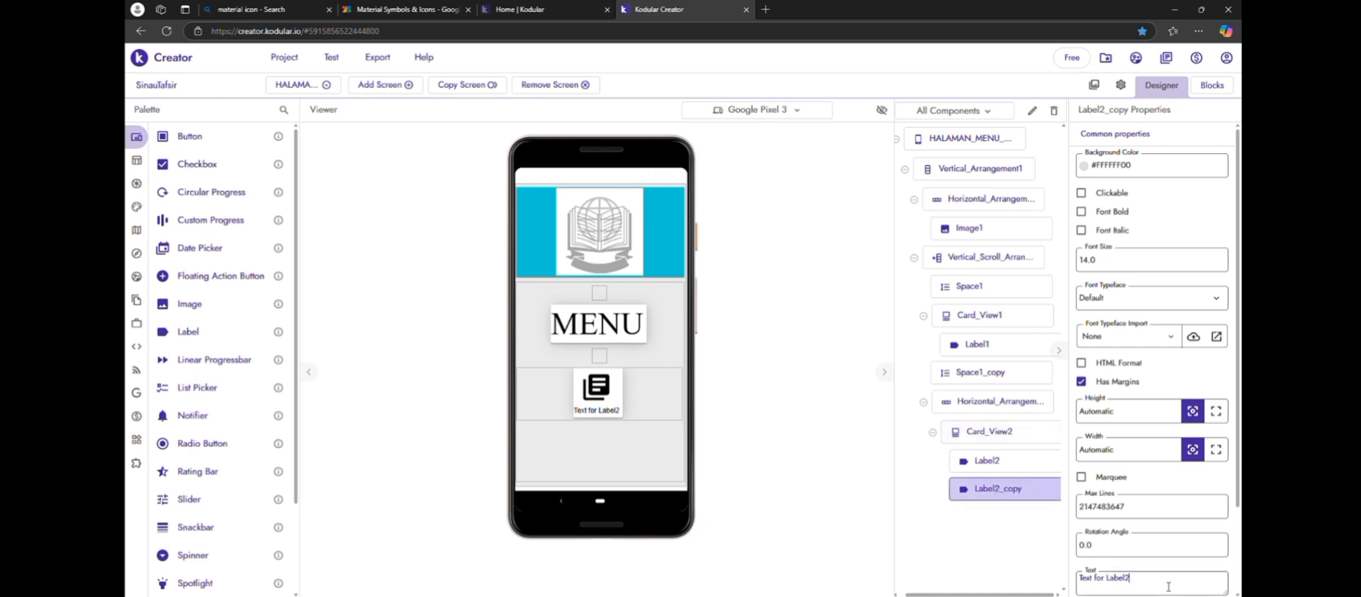
pyautogui.press('BackSpace')
pyautogui.press('BackSpace')
pyautogui.press('BackSpace')
pyautogui.press('BackSpace')
pyautogui.press('BackSpace')
pyautogui.press('BackSpace')
pyautogui.press('BackSpace')
pyautogui.press('BackSpace')
pyautogui.press('BackSpace')
pyautogui.press('BackSpace')
pyautogui.press('BackSpace')
pyautogui.press('BackSpace')
pyautogui.press('BackSpace')
pyautogui.press('BackSpace')
pyautogui.write('KAIDAH TAFSI')
pyautogui.press('Return')
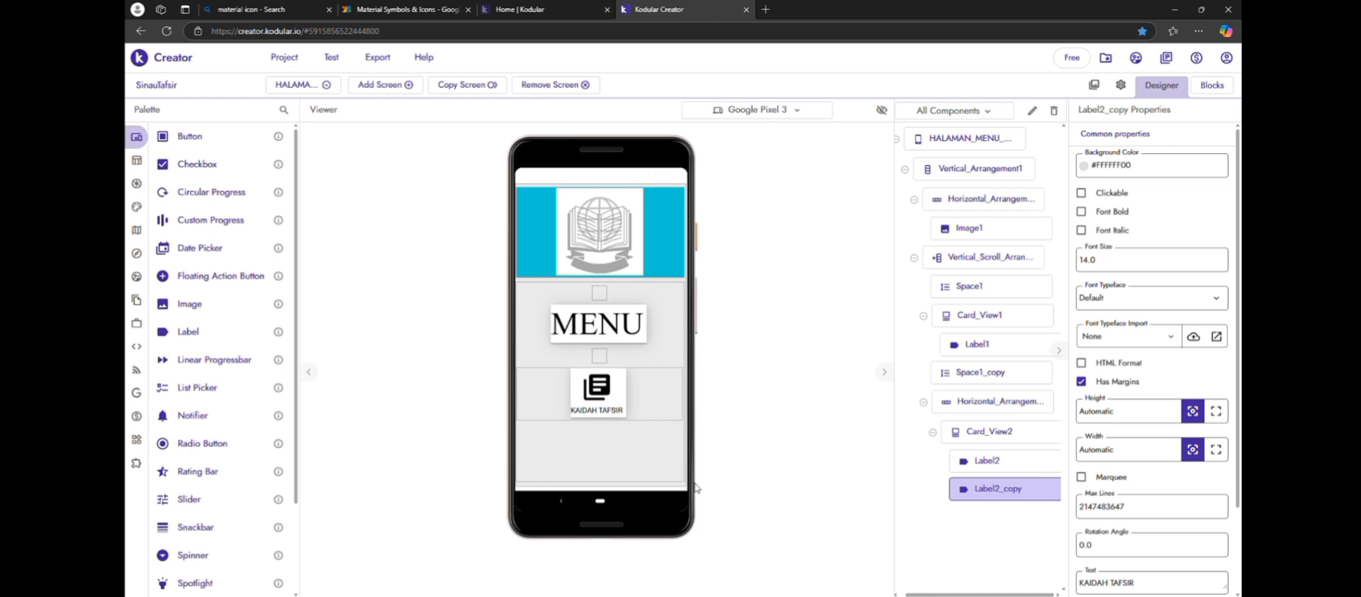
# Duplicate the KAIDAH TAFSIR card with its labels inside the same horizontal arrangement
pyautogui.click(615, 383)
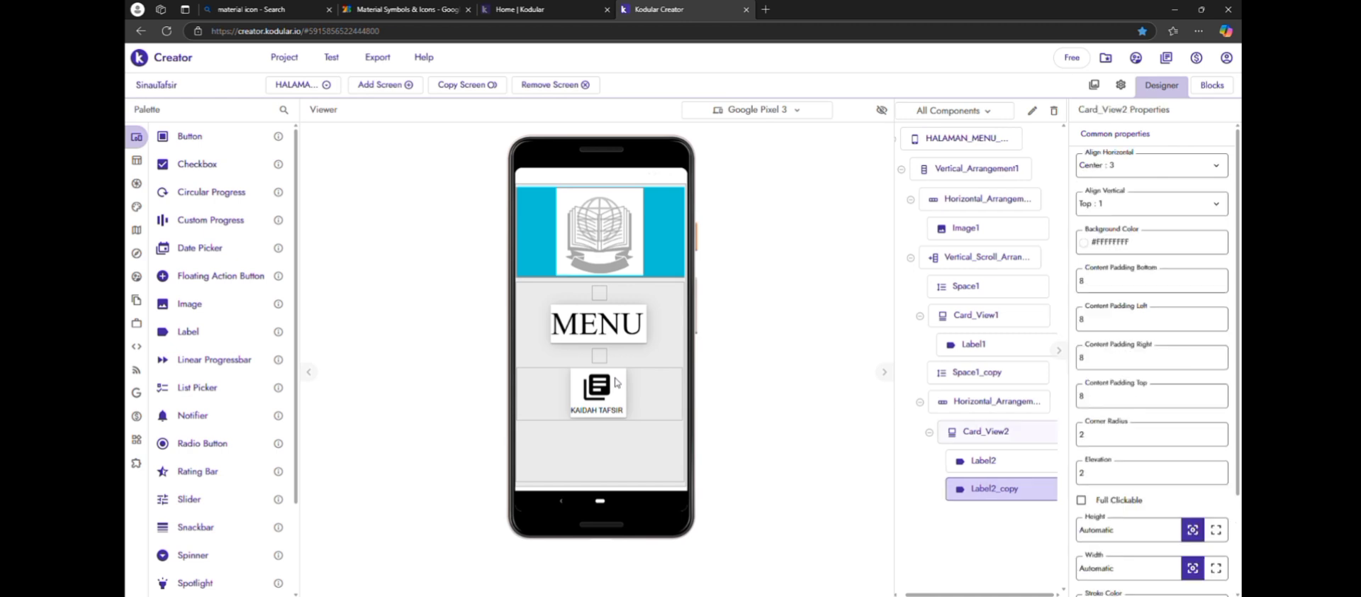
pyautogui.hotkey('ctrl', 'c')
pyautogui.hotkey('ctrl', 'v')
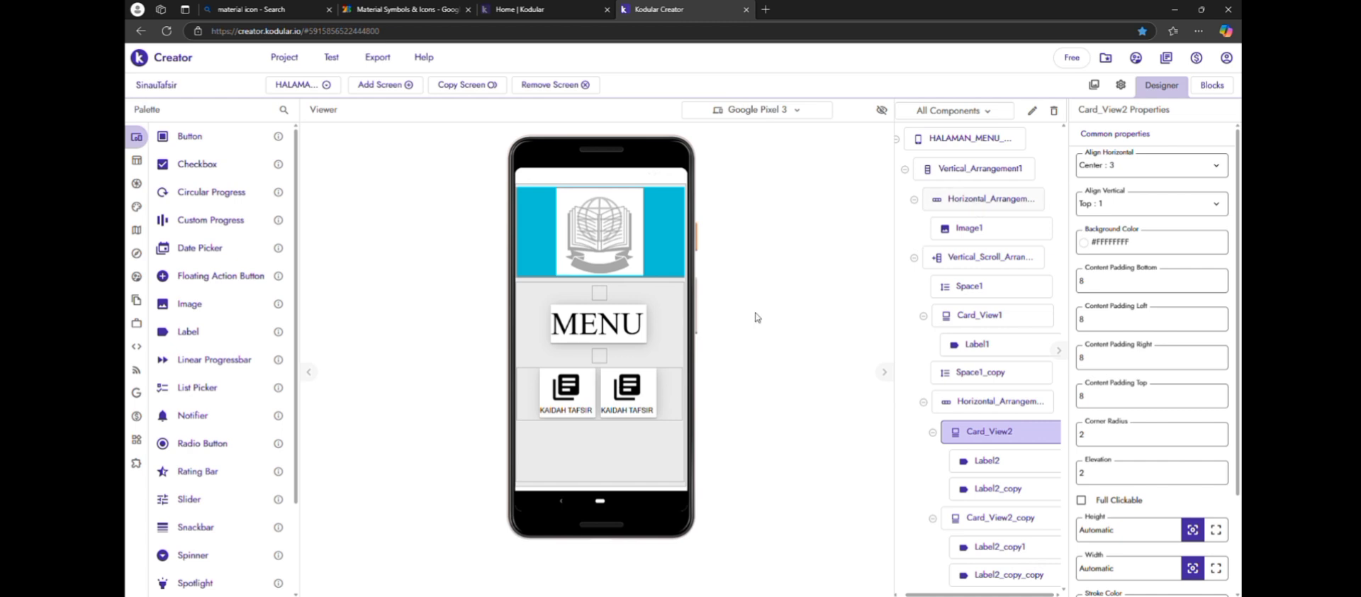
# Change the caption label of the duplicated card to SEJARAH TAFSIR
pyautogui.click(652, 409)
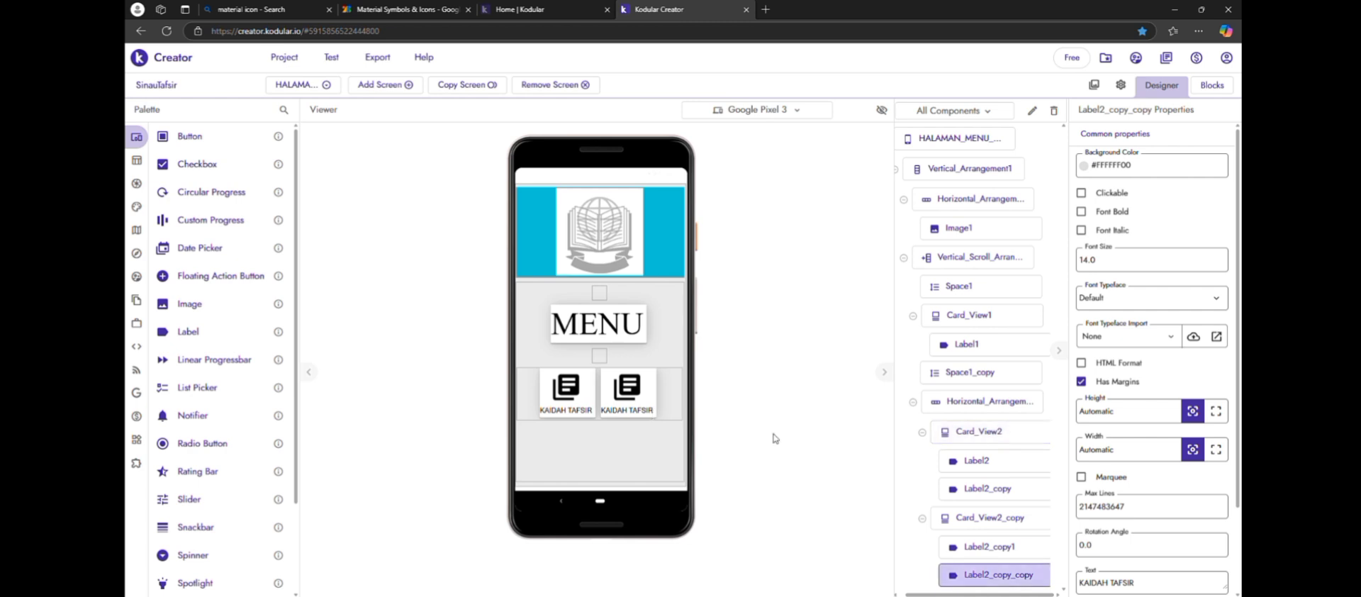
pyautogui.click(1185, 587)
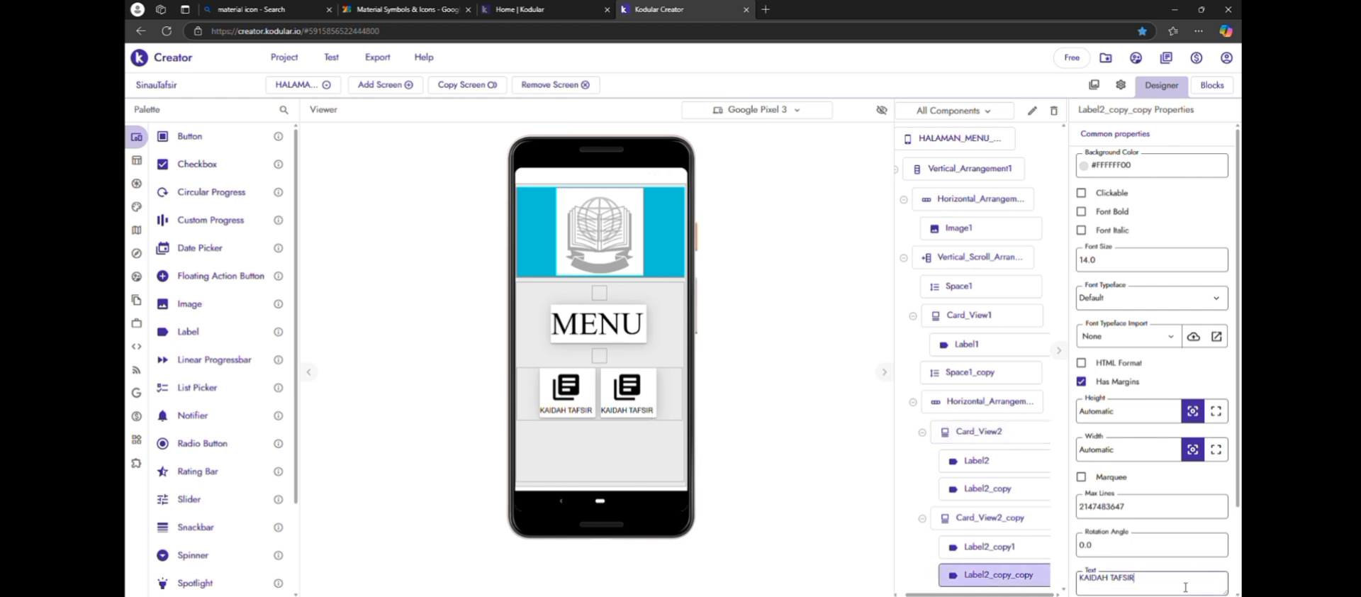
pyautogui.press('BackSpace')
pyautogui.press('BackSpace')
pyautogui.press('BackSpace')
pyautogui.press('BackSpace')
pyautogui.press('BackSpace')
pyautogui.press('BackSpace')
pyautogui.press('BackSpace')
pyautogui.press('BackSpace')
pyautogui.press('BackSpace')
pyautogui.press('BackSpace')
pyautogui.press('BackSpace')
pyautogui.write('SEJARAH')
pyautogui.press('Return')
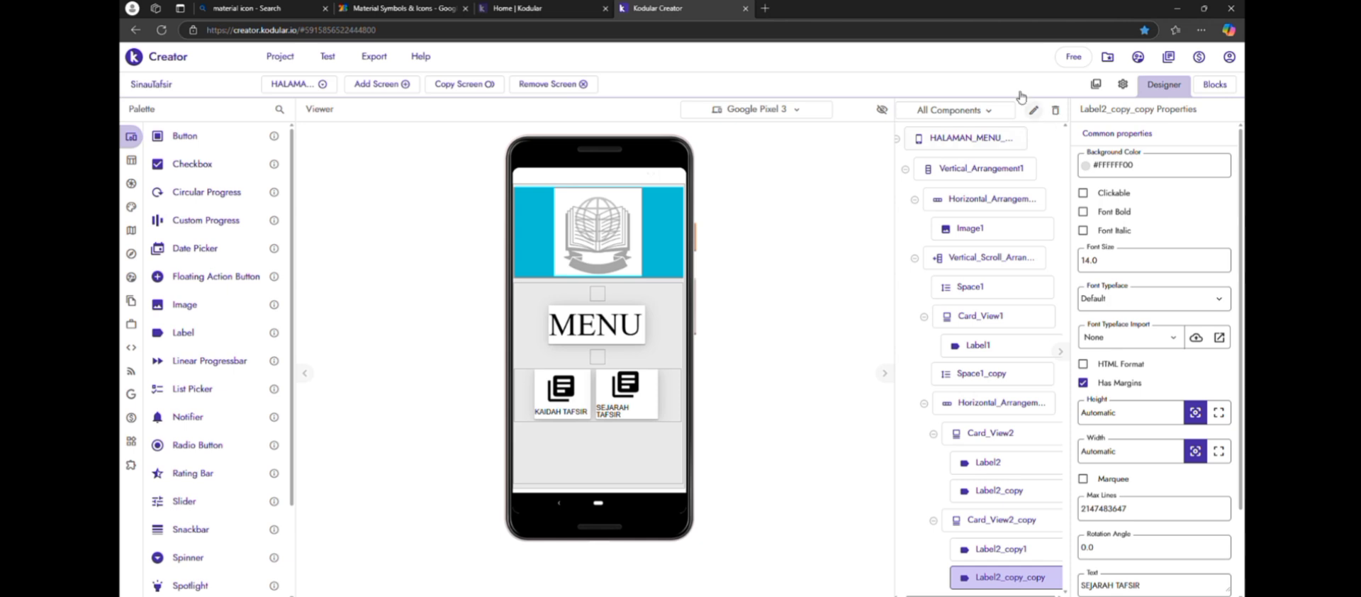
# Copy the HALAMAN_MENU_UTAMA screen as a new screen named HALAMAN_MENU_LANJUTAN
pyautogui.click(464, 85)
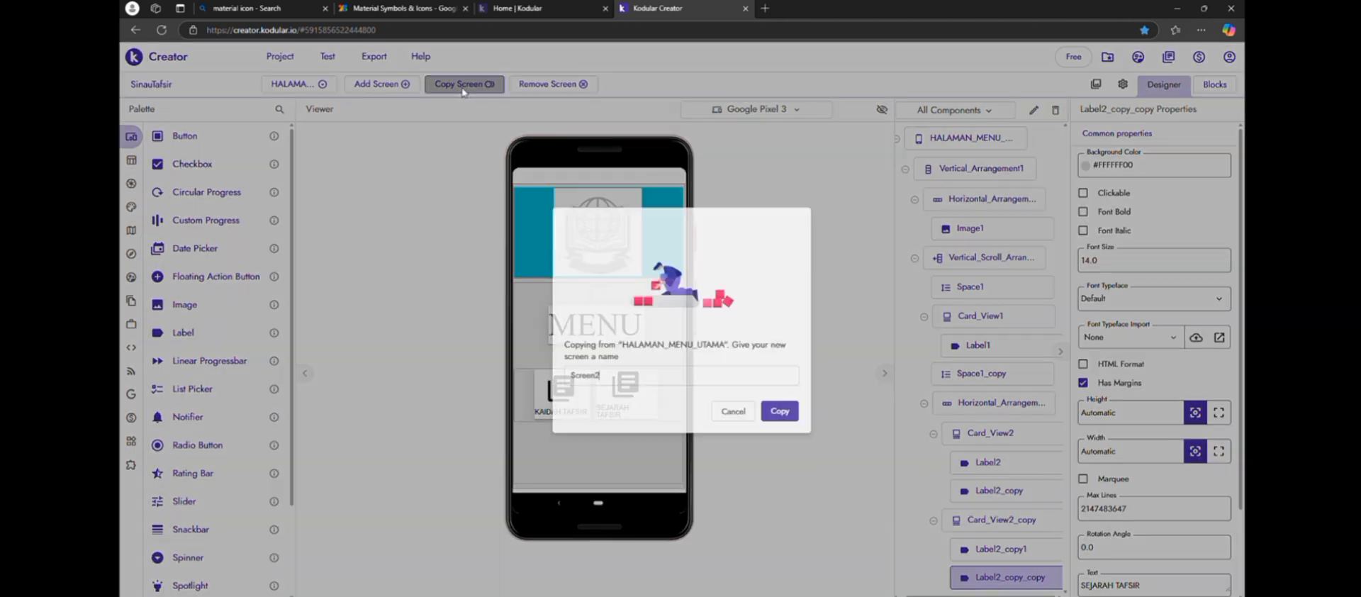
pyautogui.press('BackSpace')
pyautogui.press('BackSpace')
pyautogui.press('BackSpace')
pyautogui.press('BackSpace')
pyautogui.press('BackSpace')
pyautogui.press('BackSpace')
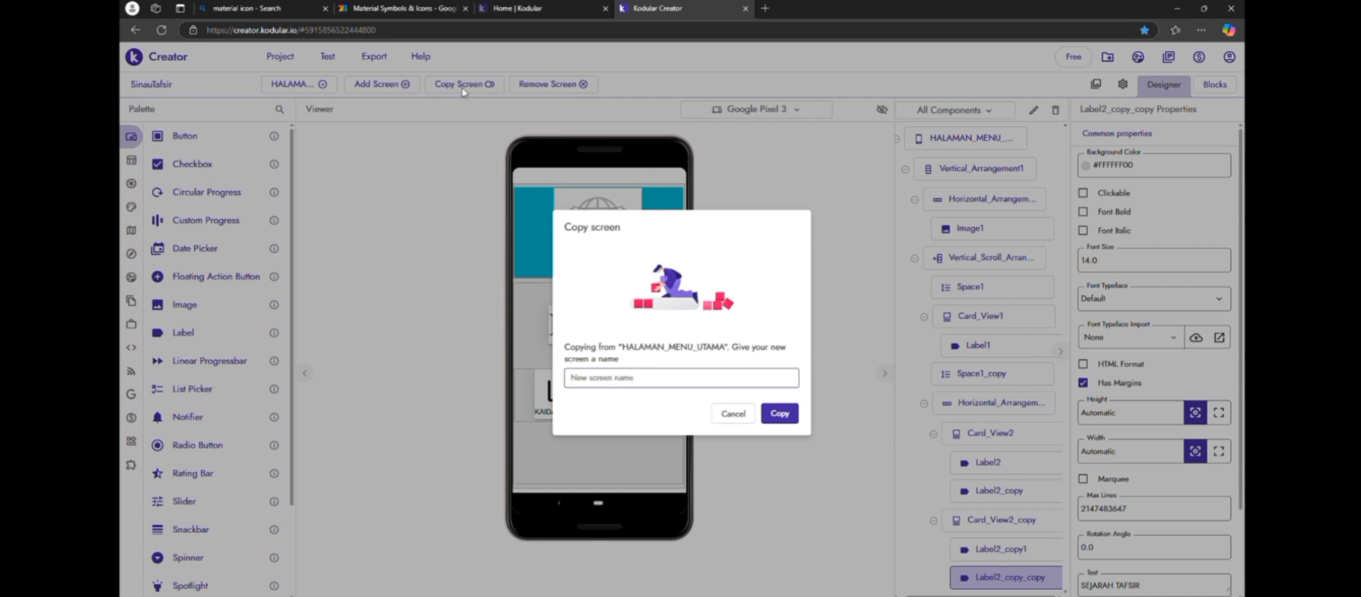
pyautogui.write('HALAMAN MENU LANJUTAN')
pyautogui.press('Return')
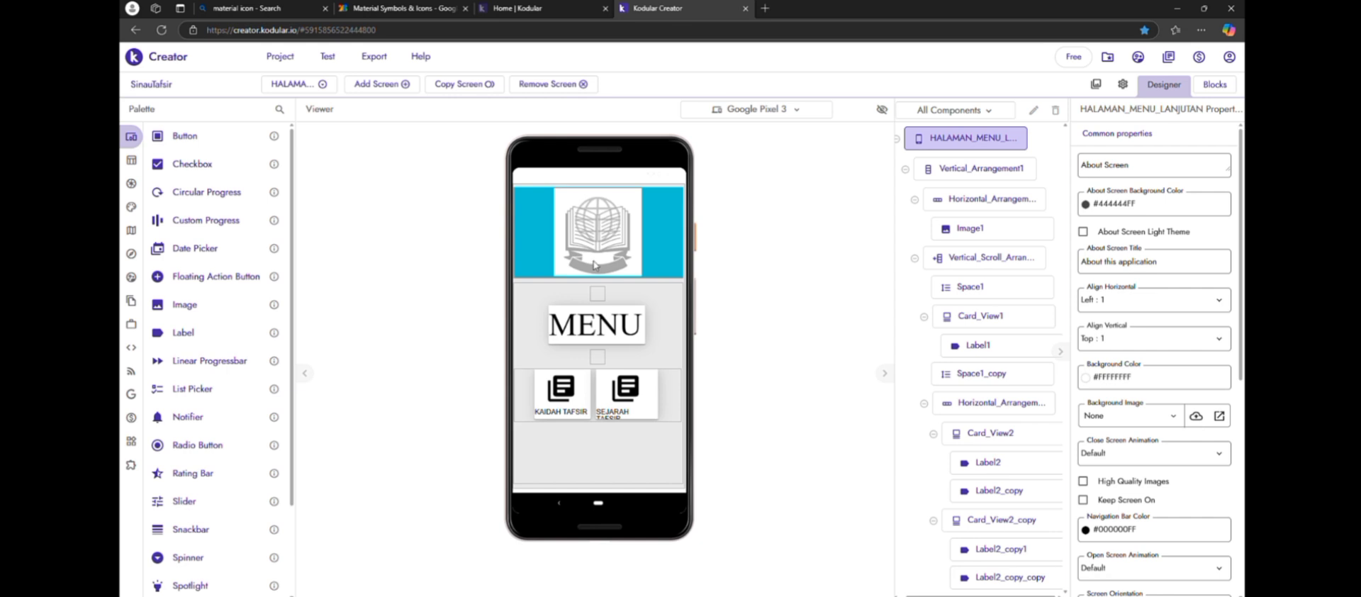
# Delete the Space1 component above the MENU card on the copied screen
pyautogui.click(599, 290)
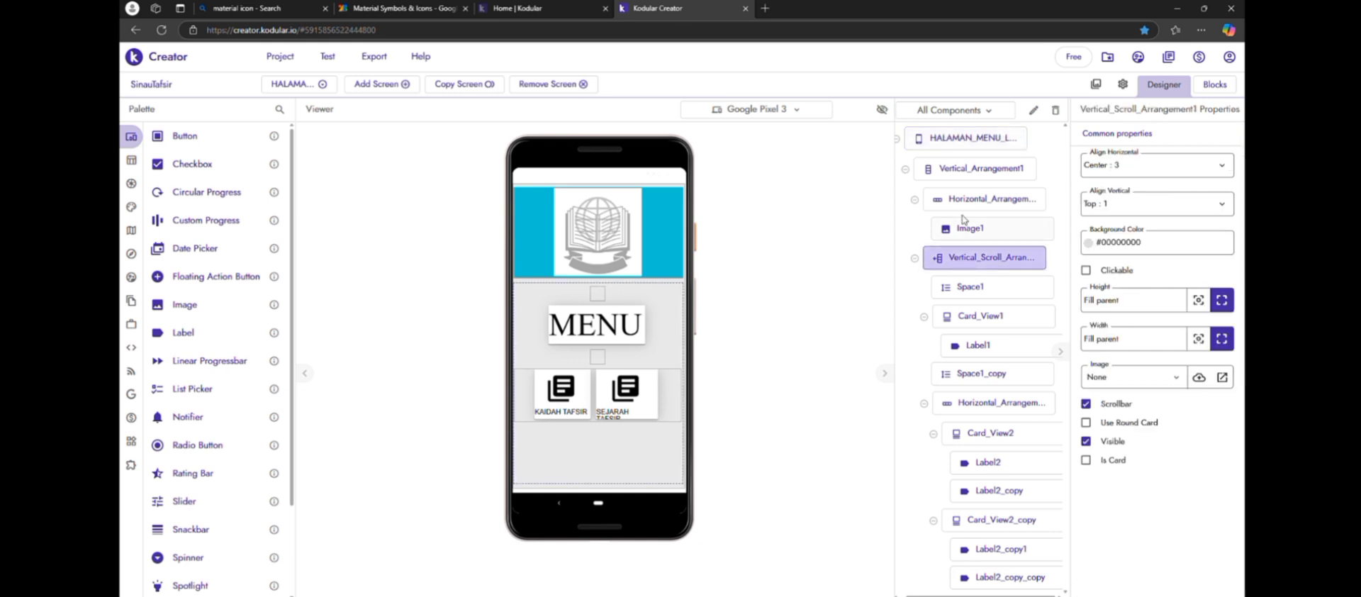
pyautogui.click(598, 298)
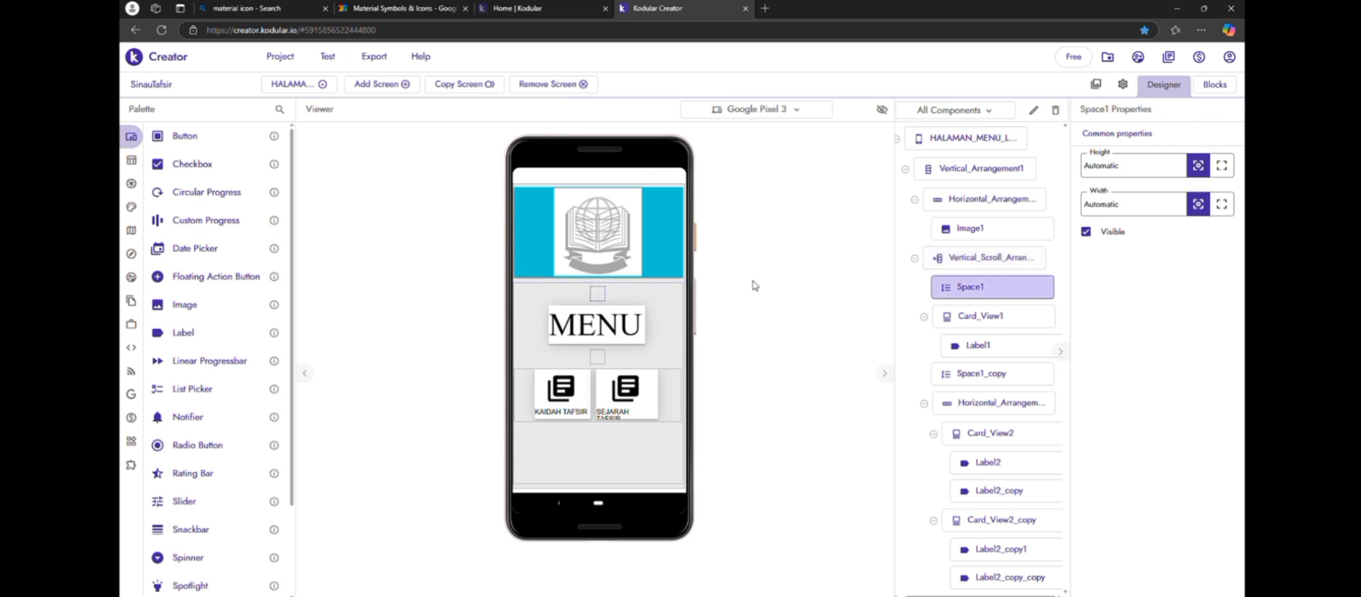
pyautogui.click(1056, 110)
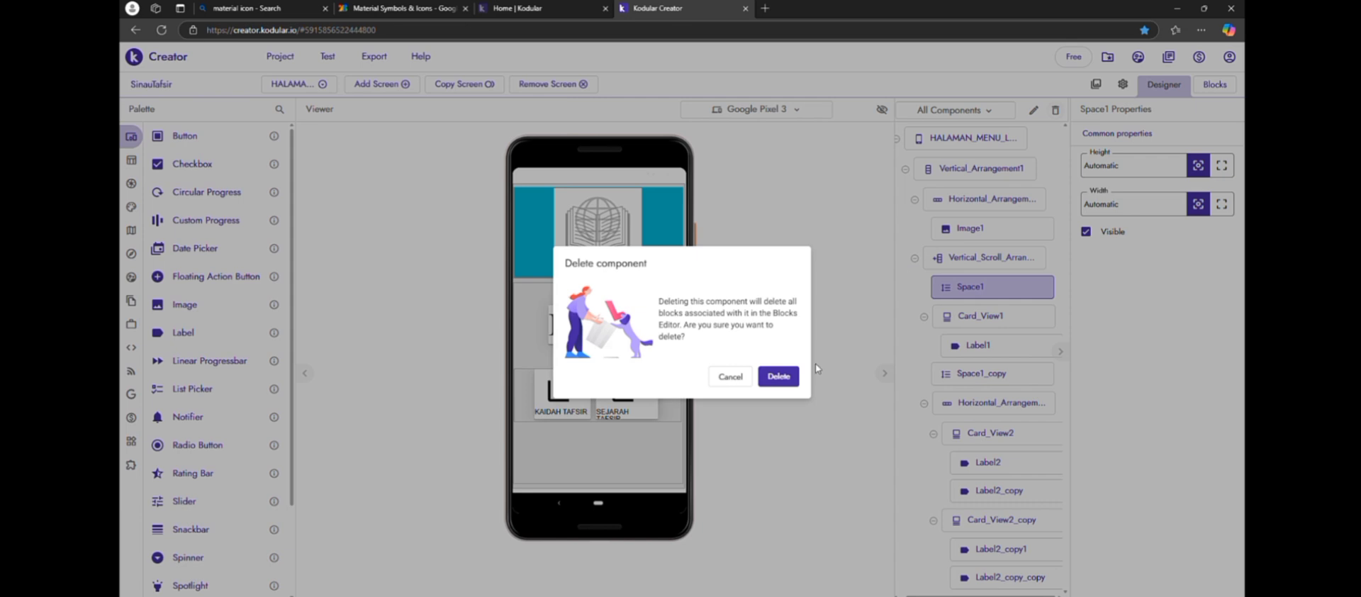
pyautogui.click(778, 377)
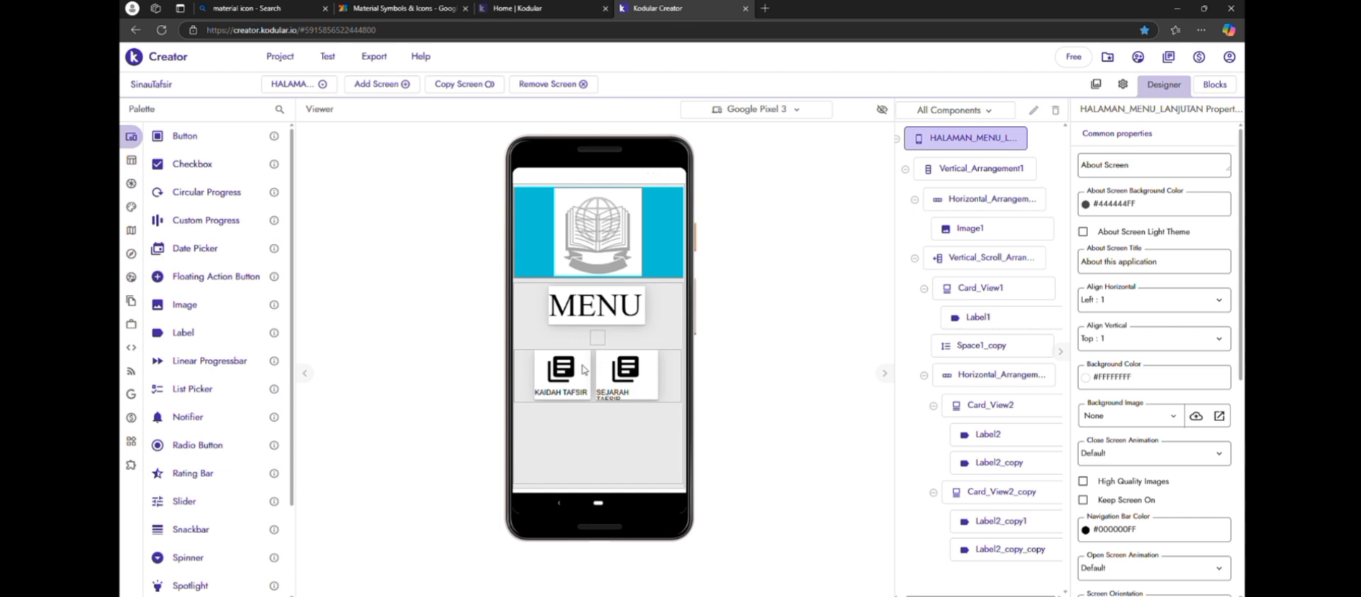
# Delete the horizontal arrangement holding the KAIDAH TAFSIR and SEJARAH TAFSIR cards from the copied screen
pyautogui.click(558, 381)
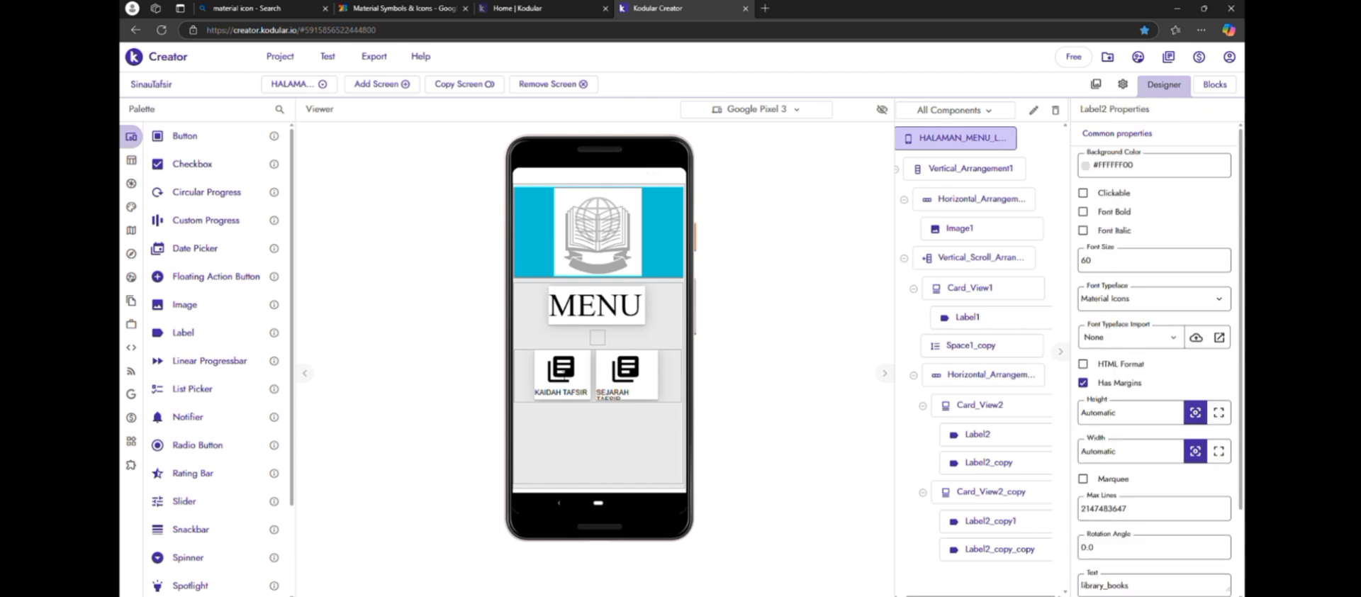
pyautogui.click(524, 384)
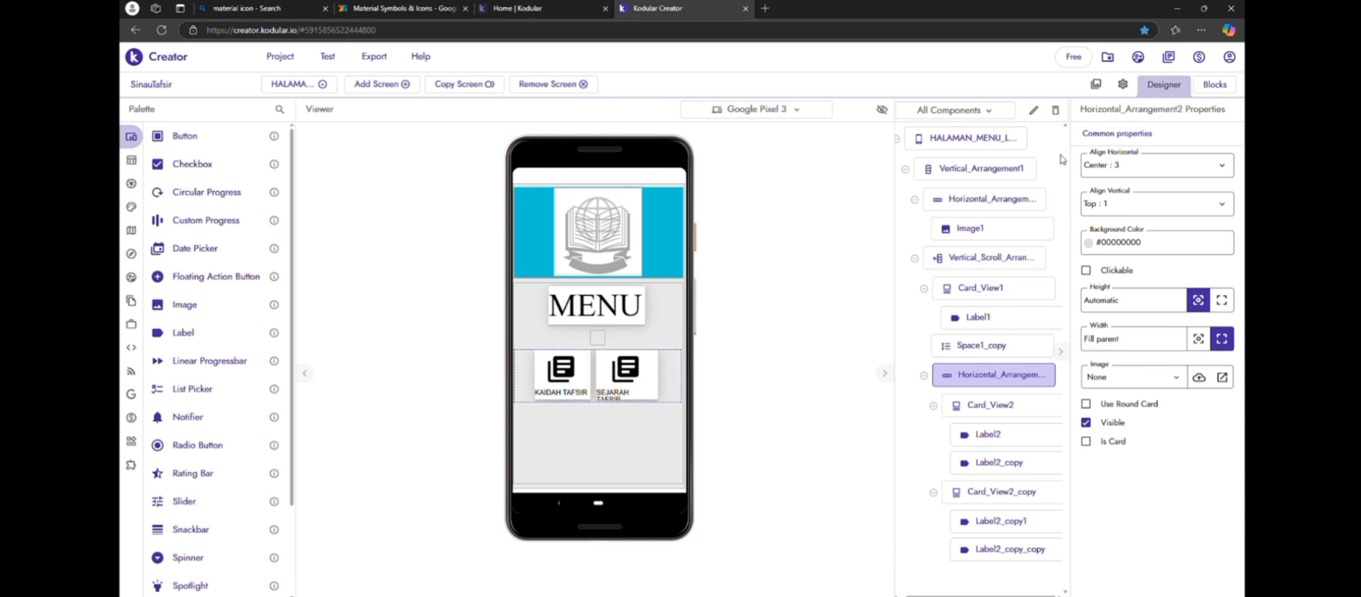
pyautogui.click(1056, 110)
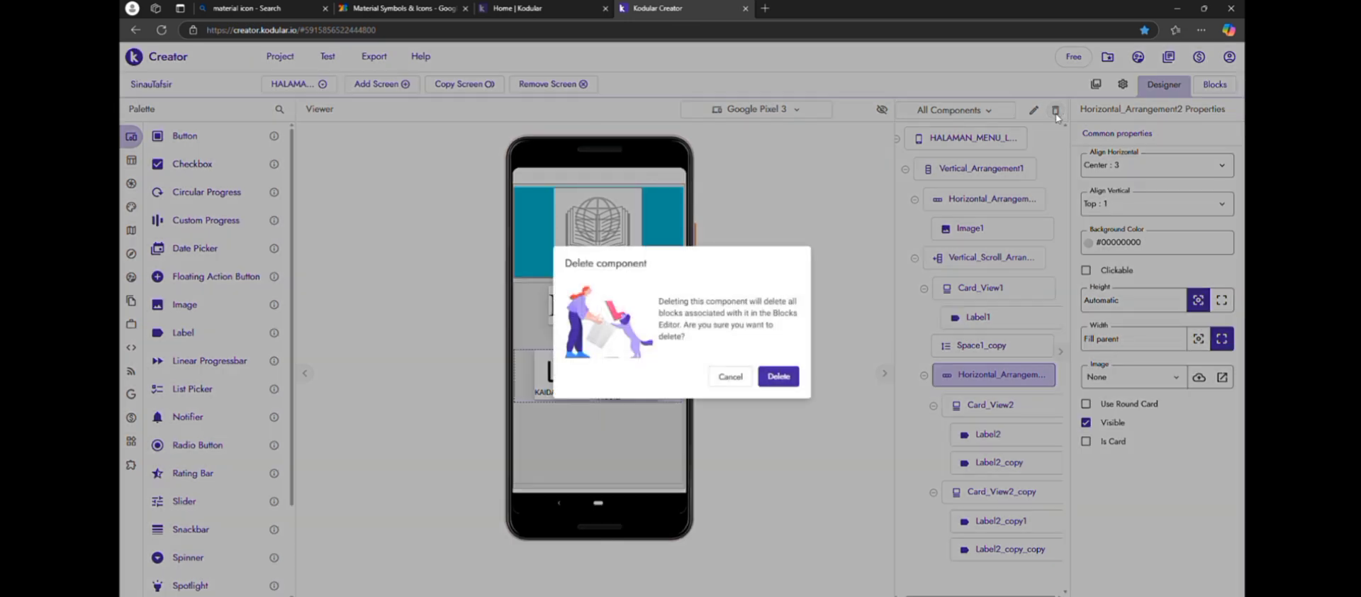
pyautogui.click(778, 377)
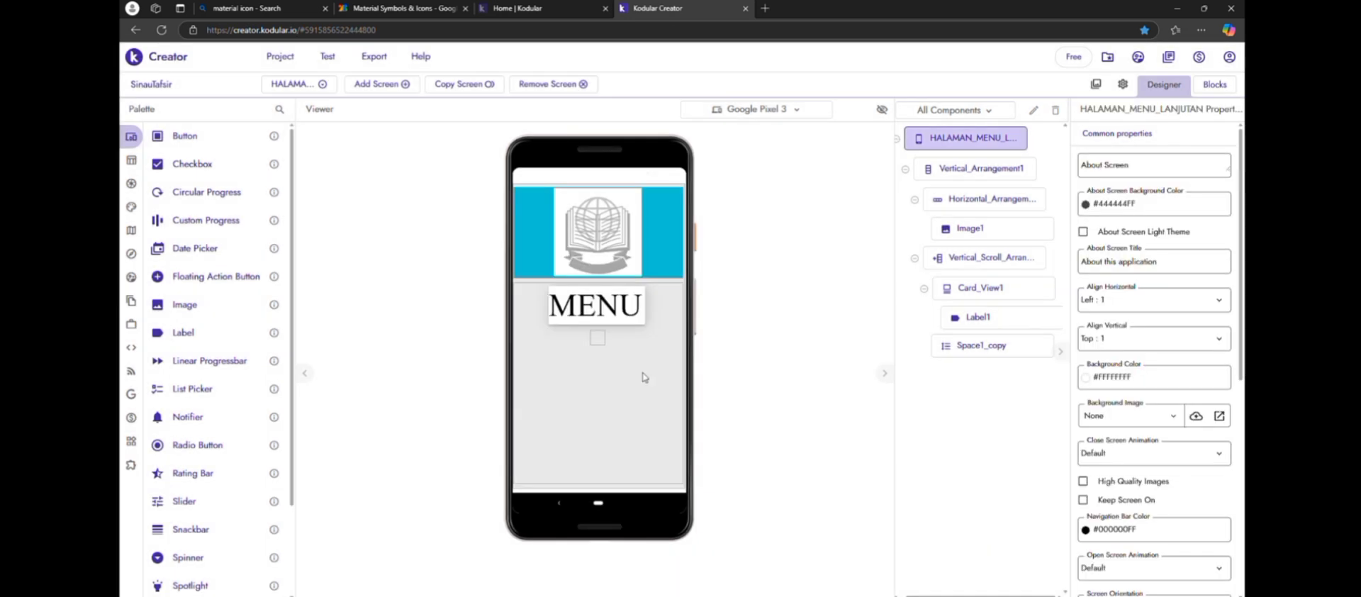
# Set the horizontal alignment of the vertical scroll arrangement around the MENU card to Left
pyautogui.click(628, 320)
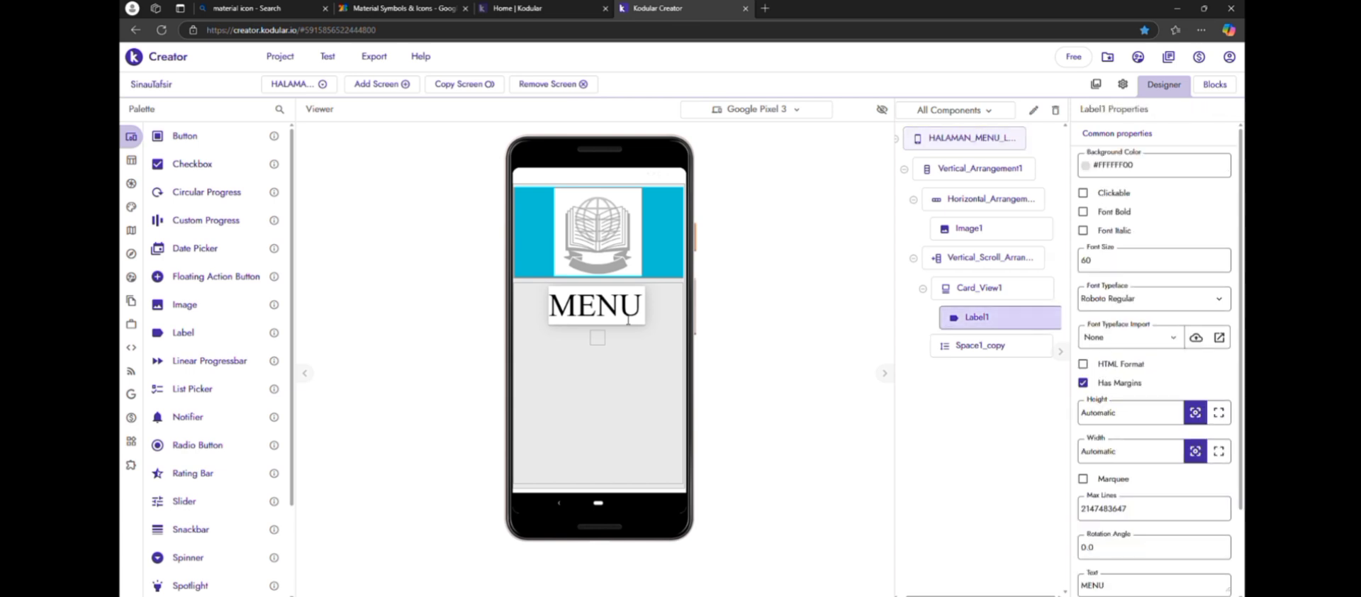
pyautogui.click(1010, 288)
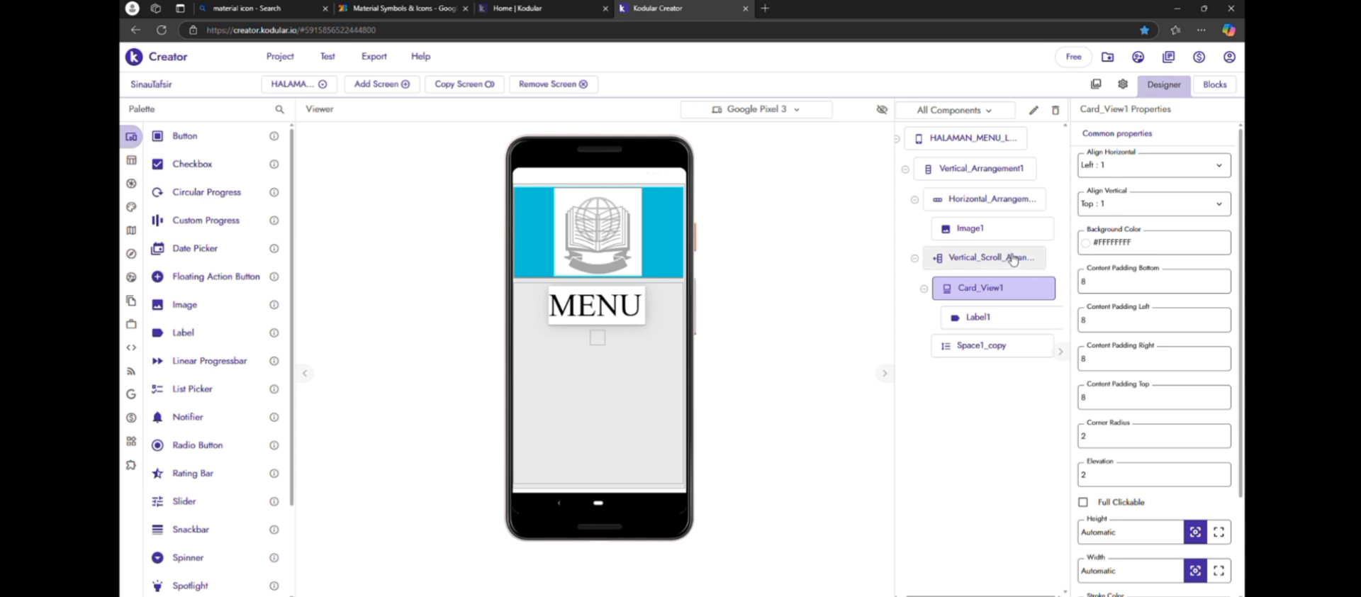
pyautogui.click(1012, 259)
pyautogui.click(1148, 170)
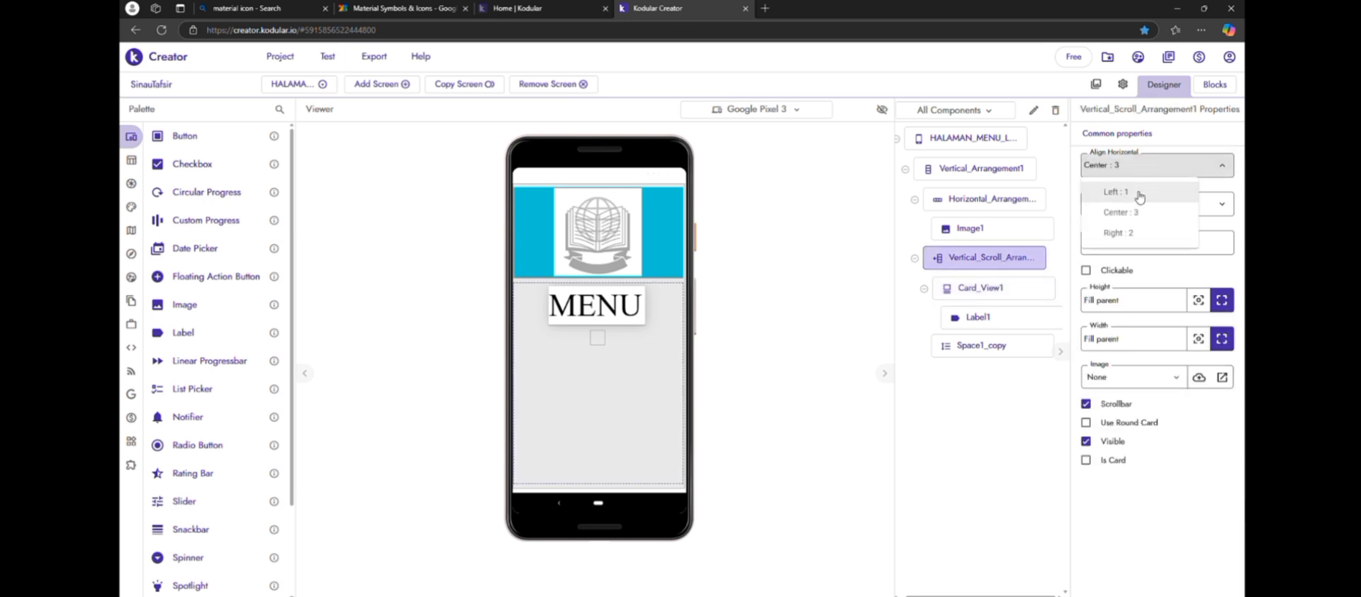
pyautogui.click(1139, 194)
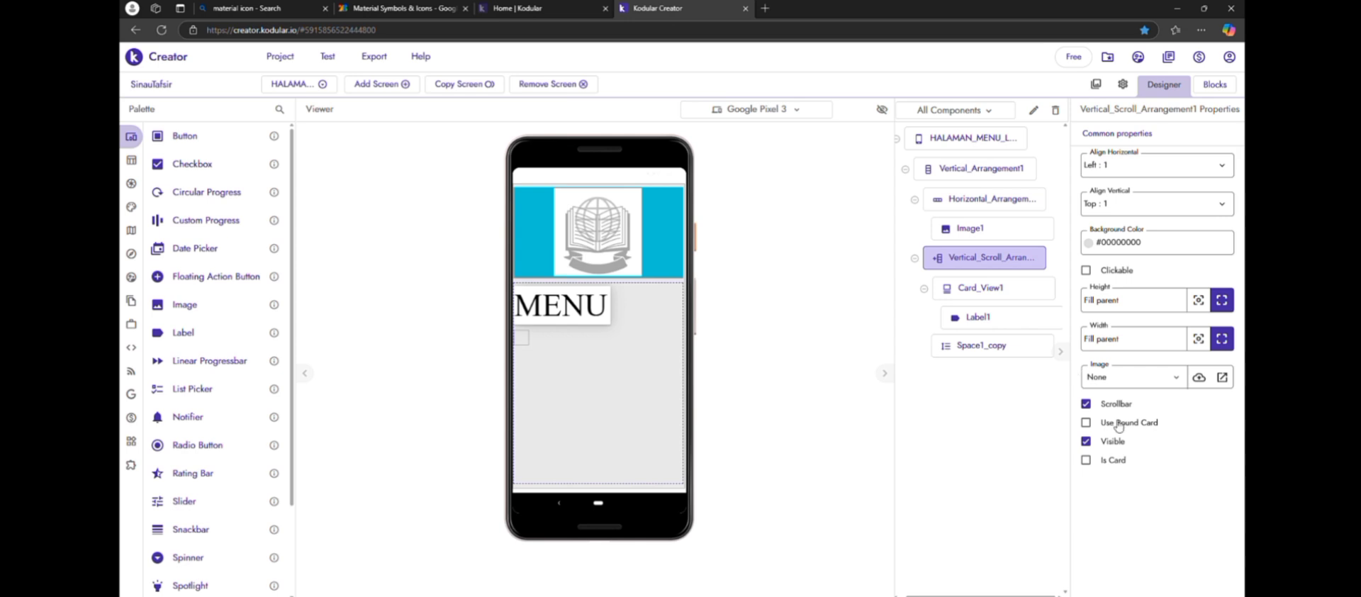
# Replace the MENU label's text with library_books and set its font typeface to Material Icons
pyautogui.click(1019, 317)
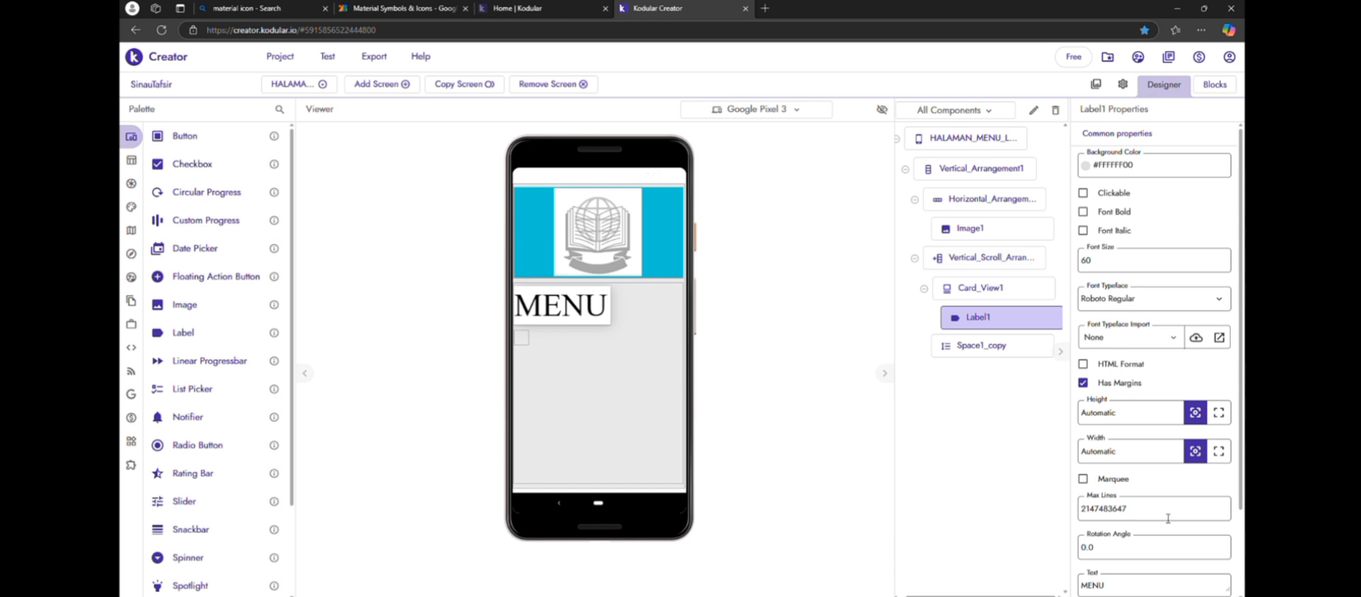
pyautogui.click(1153, 592)
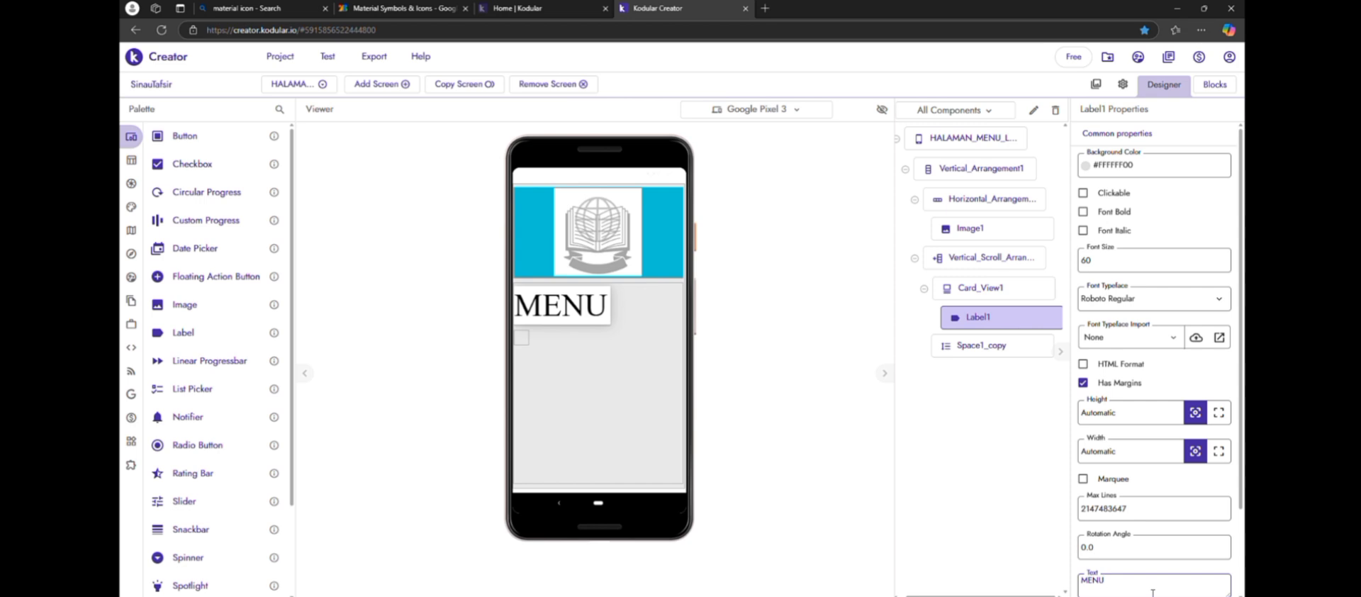
pyautogui.press('BackSpace')
pyautogui.press('BackSpace')
pyautogui.press('BackSpace')
pyautogui.hotkey('ctrl', 'v')
pyautogui.click(944, 543)
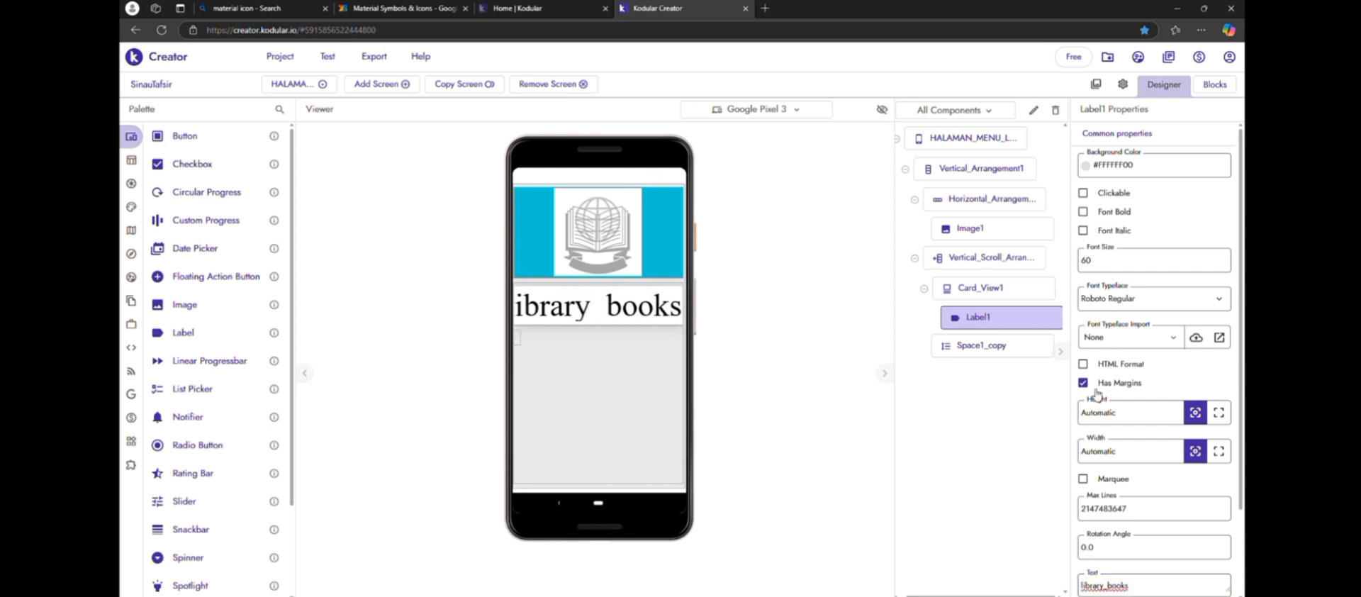
pyautogui.click(1129, 297)
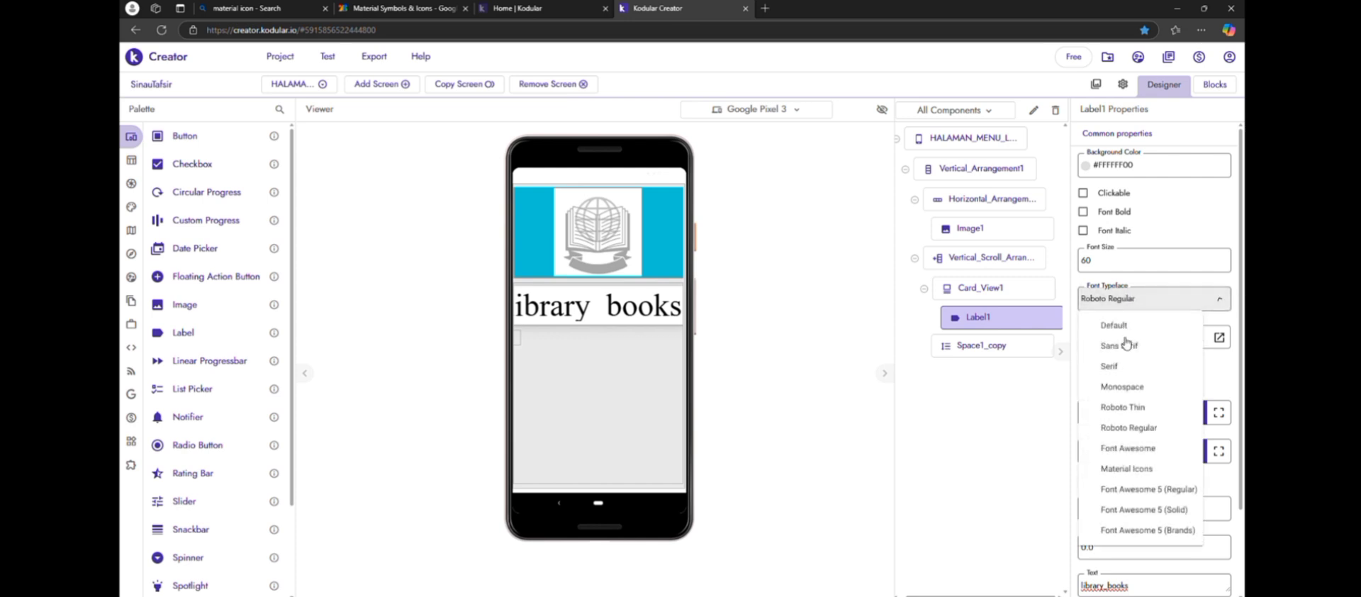
pyautogui.click(1127, 471)
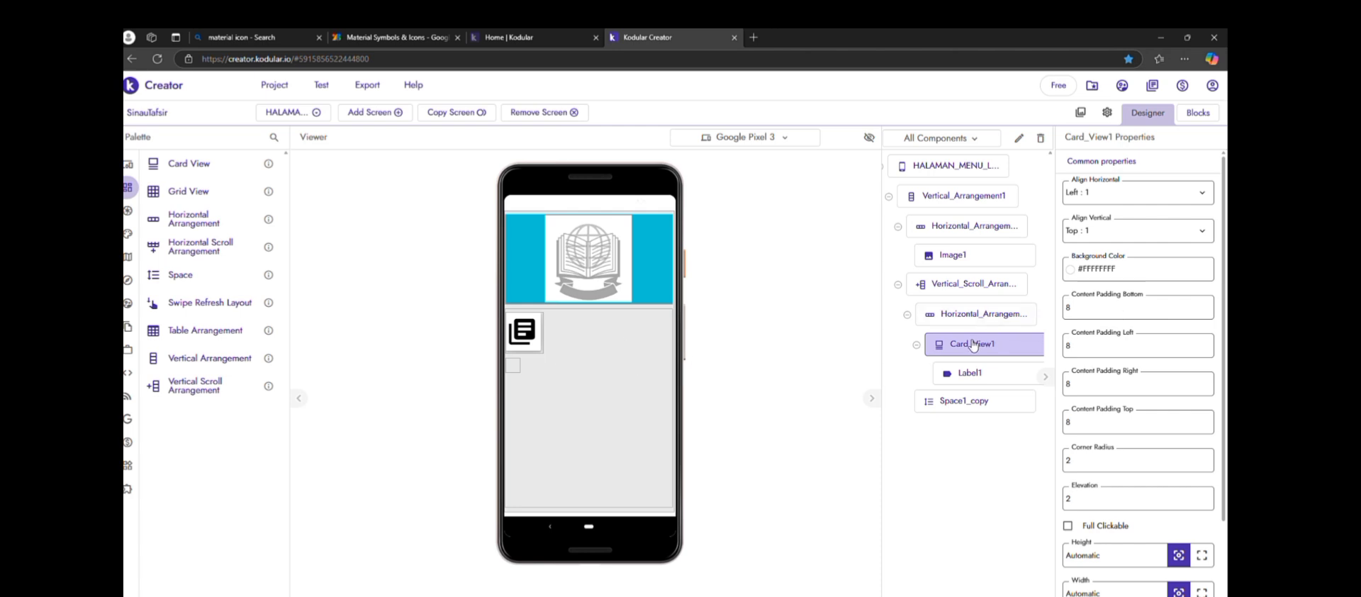
# Set the width of the horizontal arrangement around the library_books card to Fill parent
pyautogui.click(990, 320)
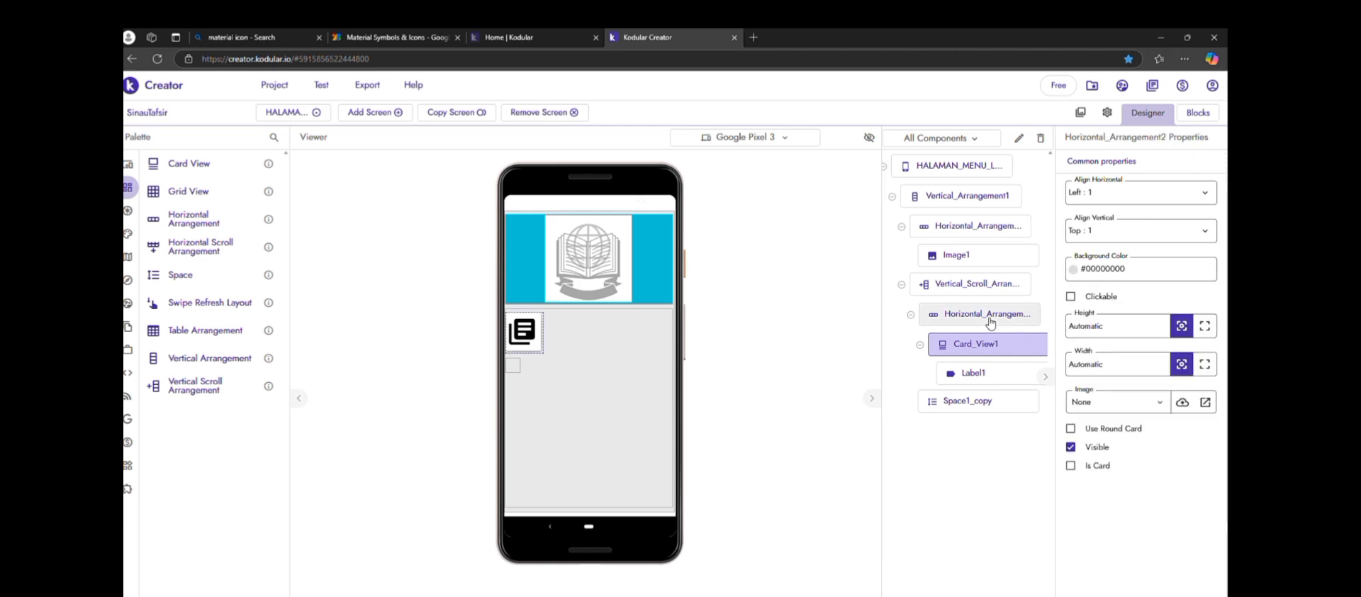
pyautogui.click(1203, 363)
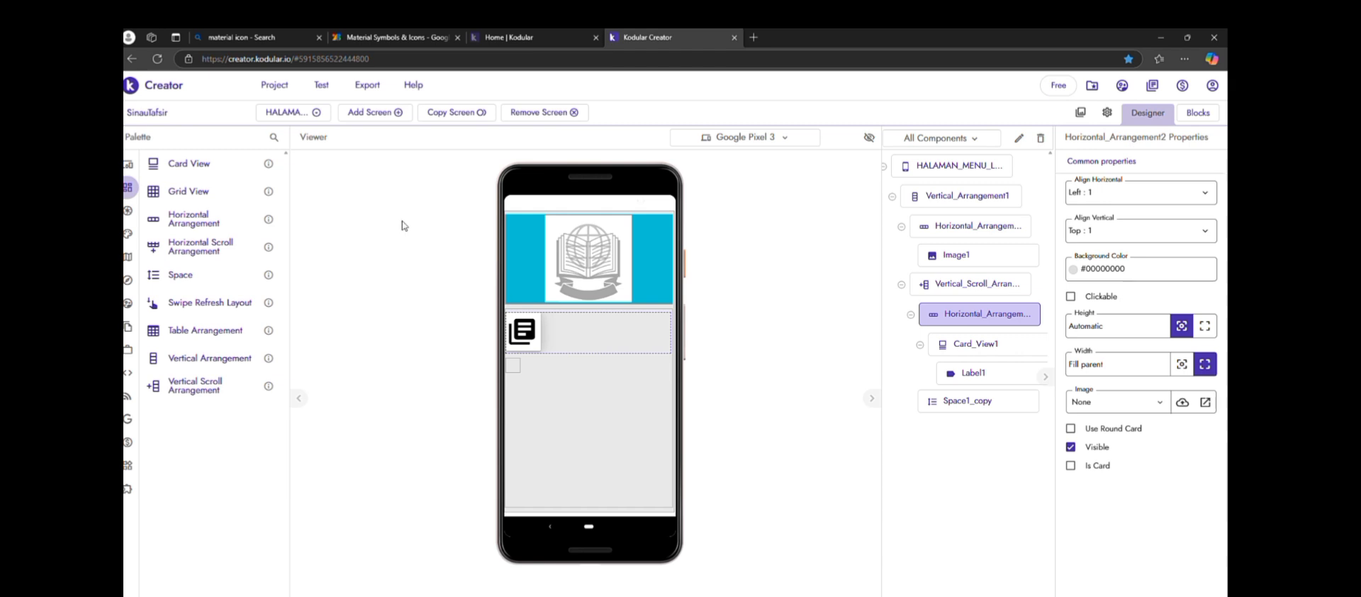
pyautogui.moveTo(133, 175)
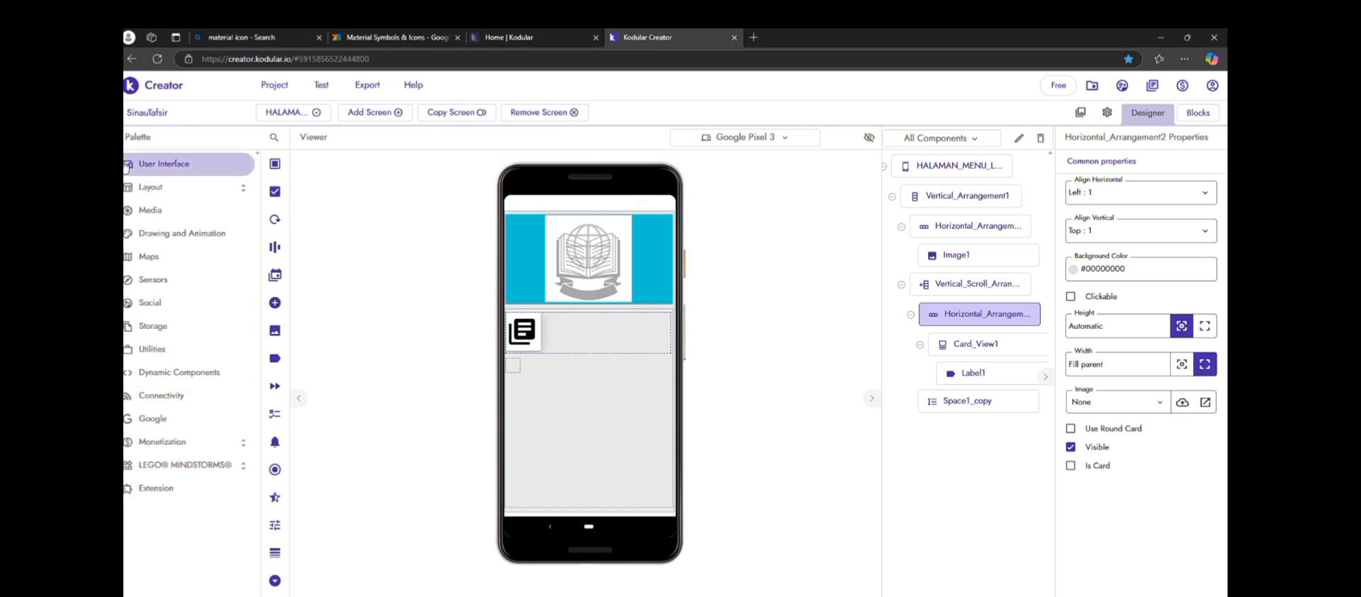
# Add a button beside the library_books card and set its height to 20%
pyautogui.moveTo(240, 176); pyautogui.dragTo(637, 334)
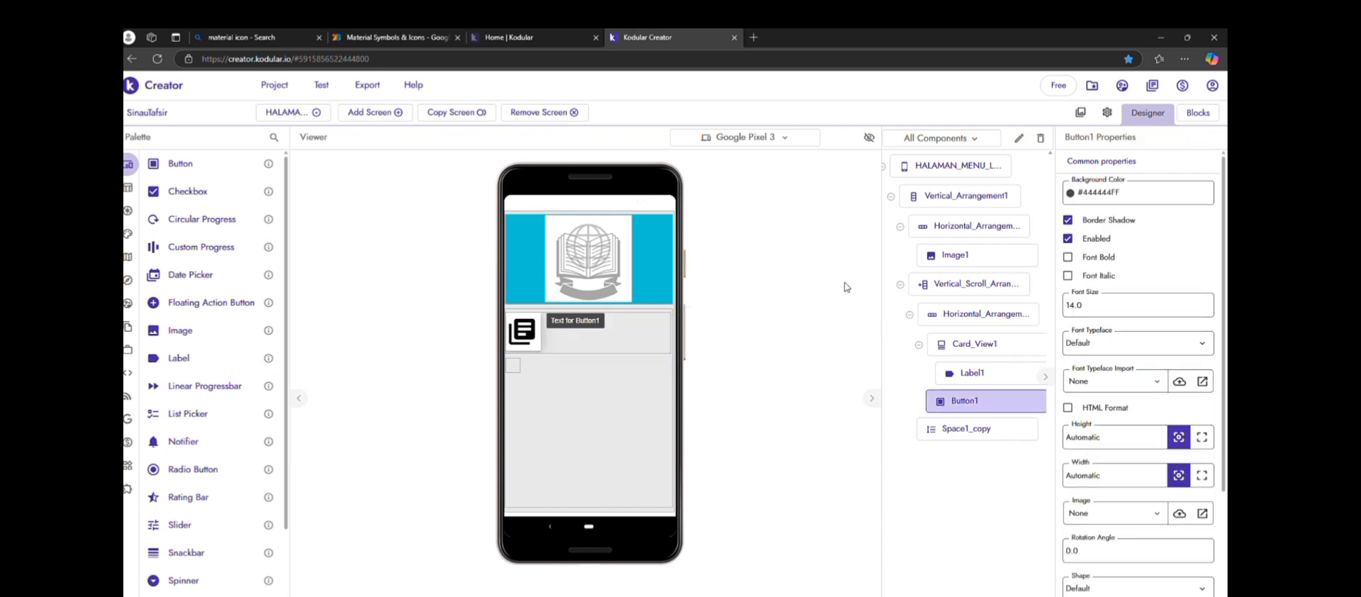
pyautogui.click(1135, 442)
pyautogui.press('BackSpace')
pyautogui.write('20%')
pyautogui.click(940, 514)
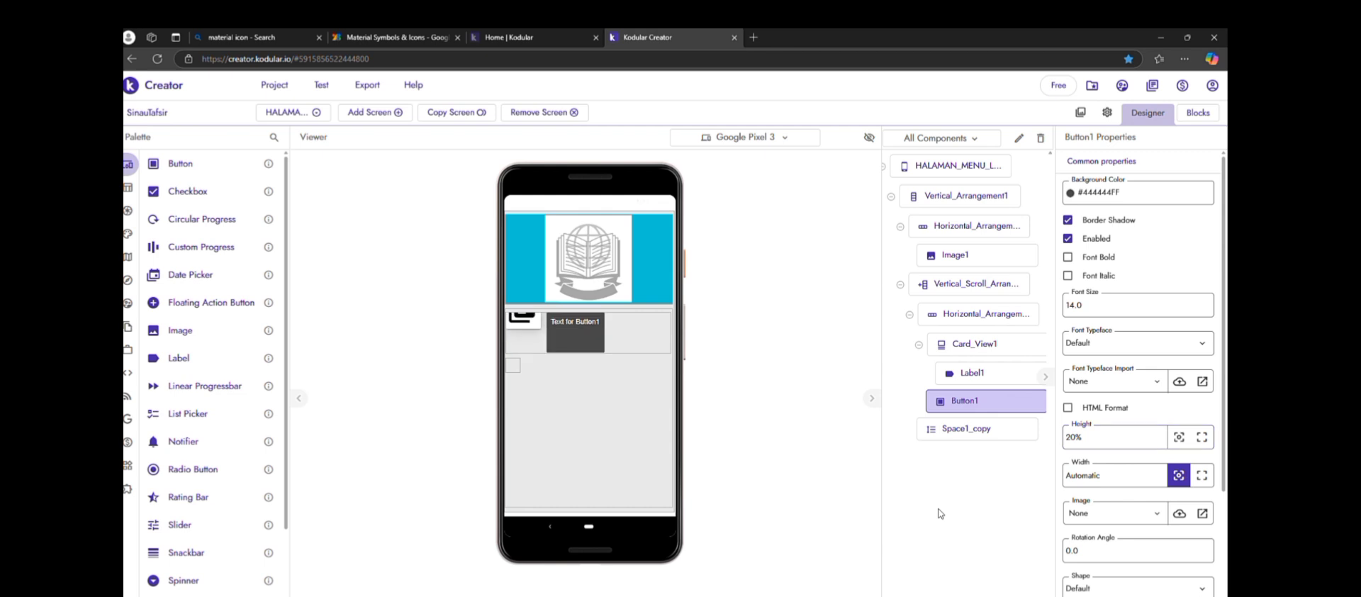
# Reduce the new button's height to 15% and finally 10%, and set its width to Fill parent
pyautogui.doubleClick(1083, 440)
pyautogui.press('BackSpace')
pyautogui.write('15%')
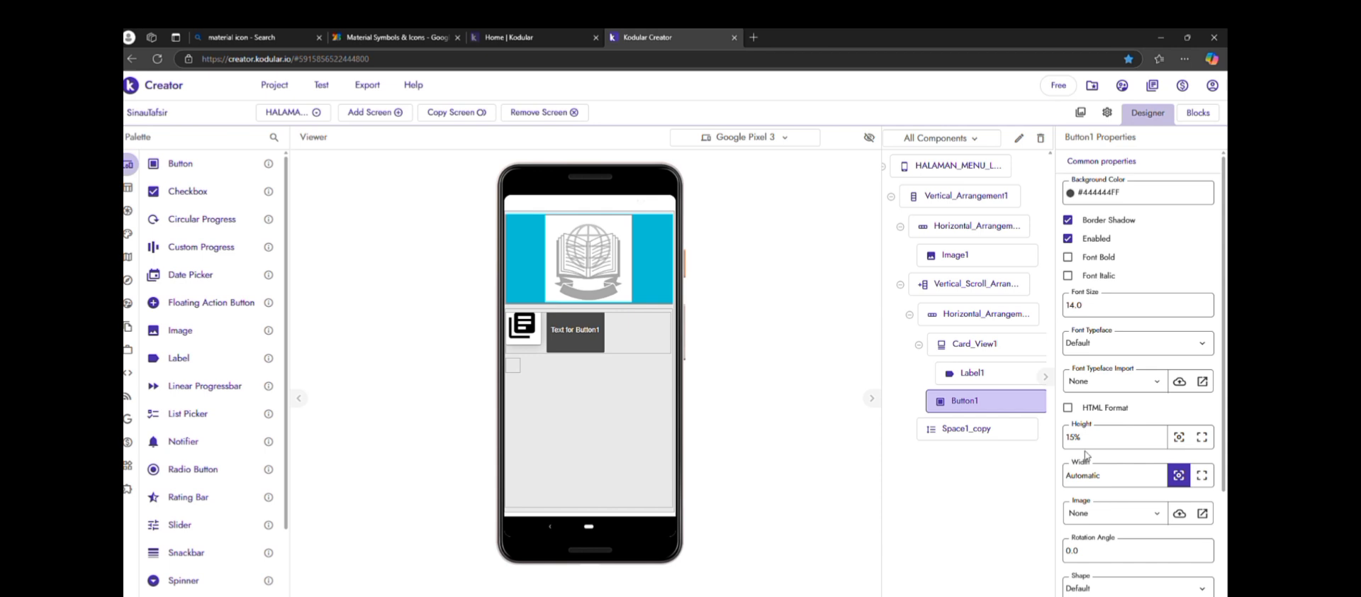
pyautogui.doubleClick(1080, 441)
pyautogui.write('10%')
pyautogui.click(1202, 477)
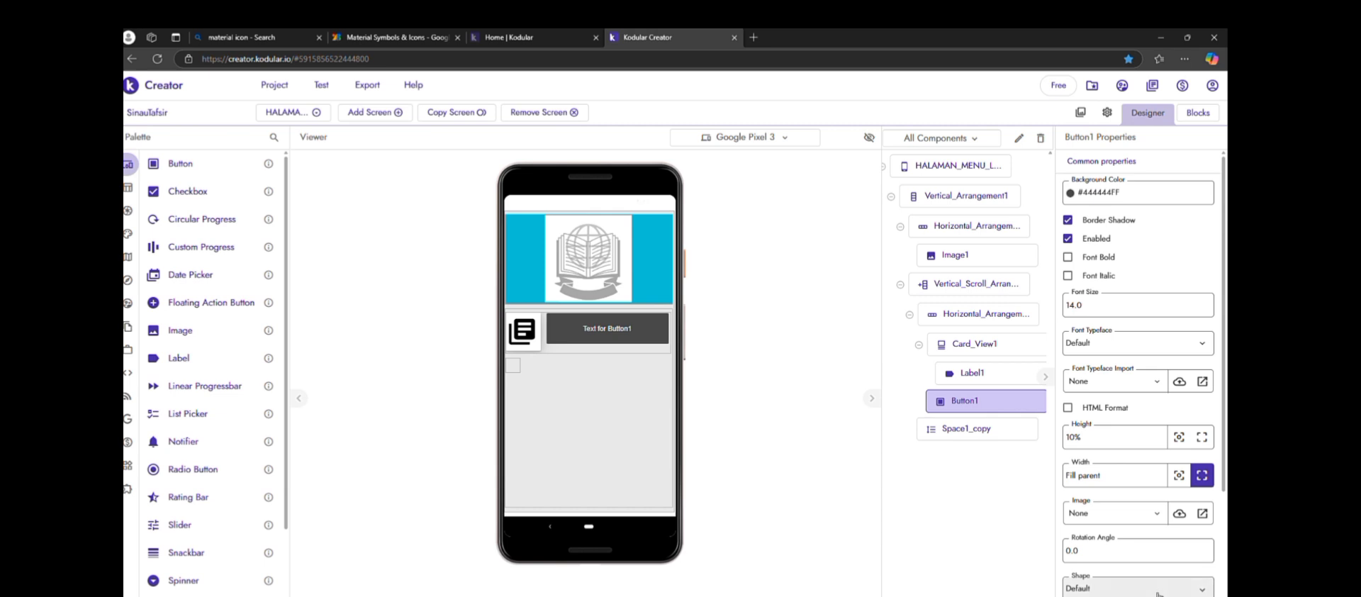
# Set the text of the button beside the library_books card to KAIDAH TAFSIR
pyautogui.scroll(-1, 1158, 592)
pyautogui.scroll(-1, 1158, 593)
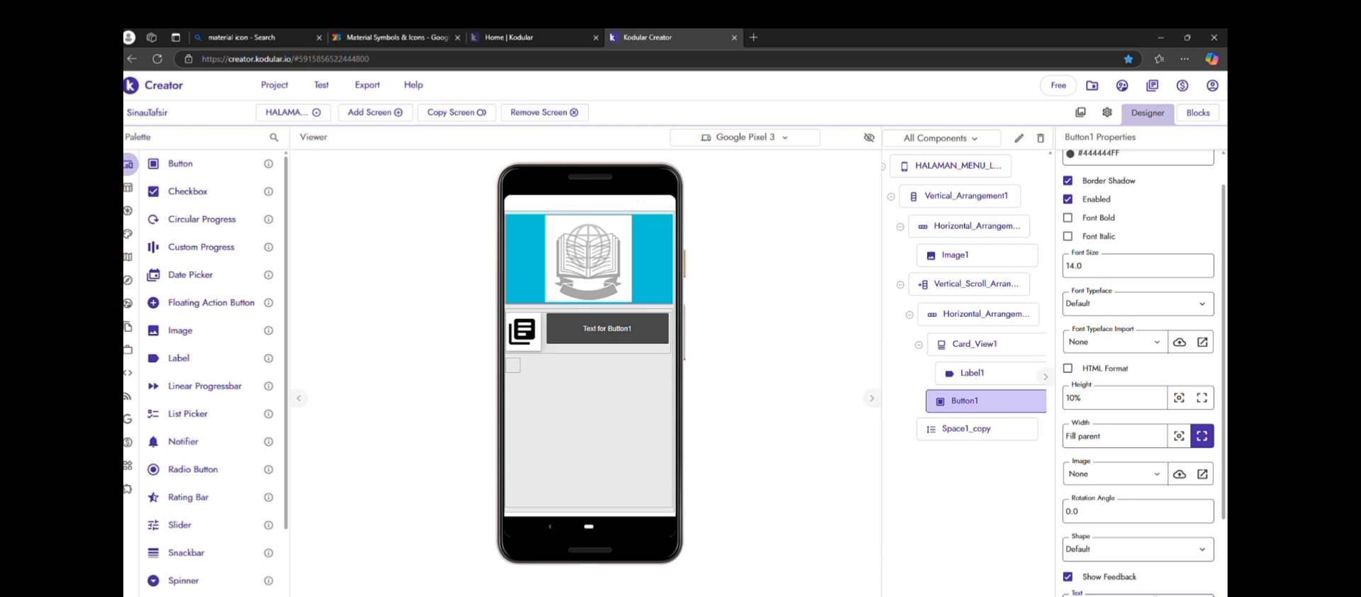
pyautogui.click(871, 569)
# Delete the leftover space component below the KAIDAH TAFSIR row
pyautogui.click(514, 368)
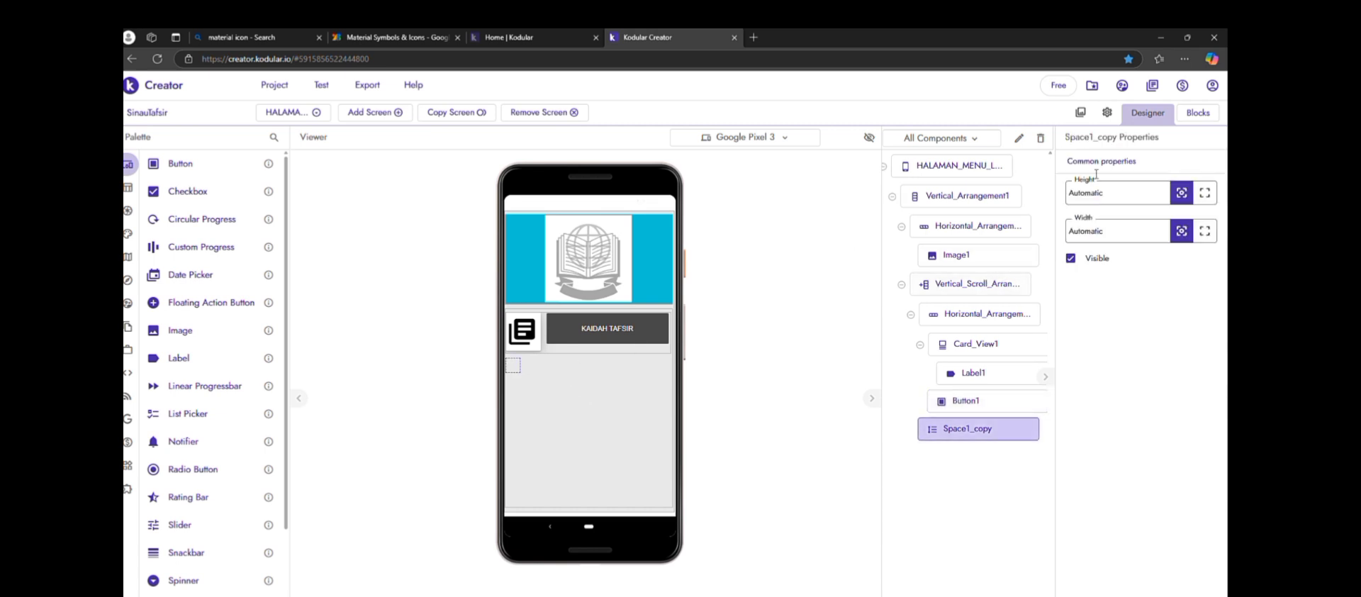
pyautogui.click(1040, 138)
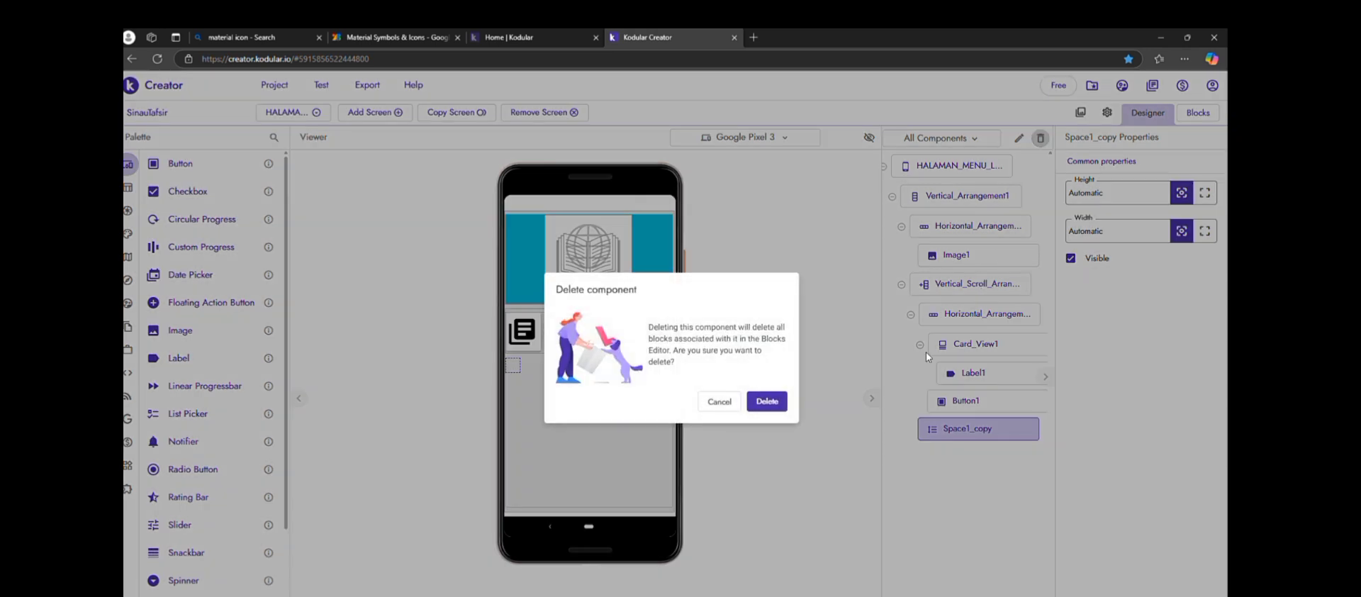
pyautogui.click(771, 404)
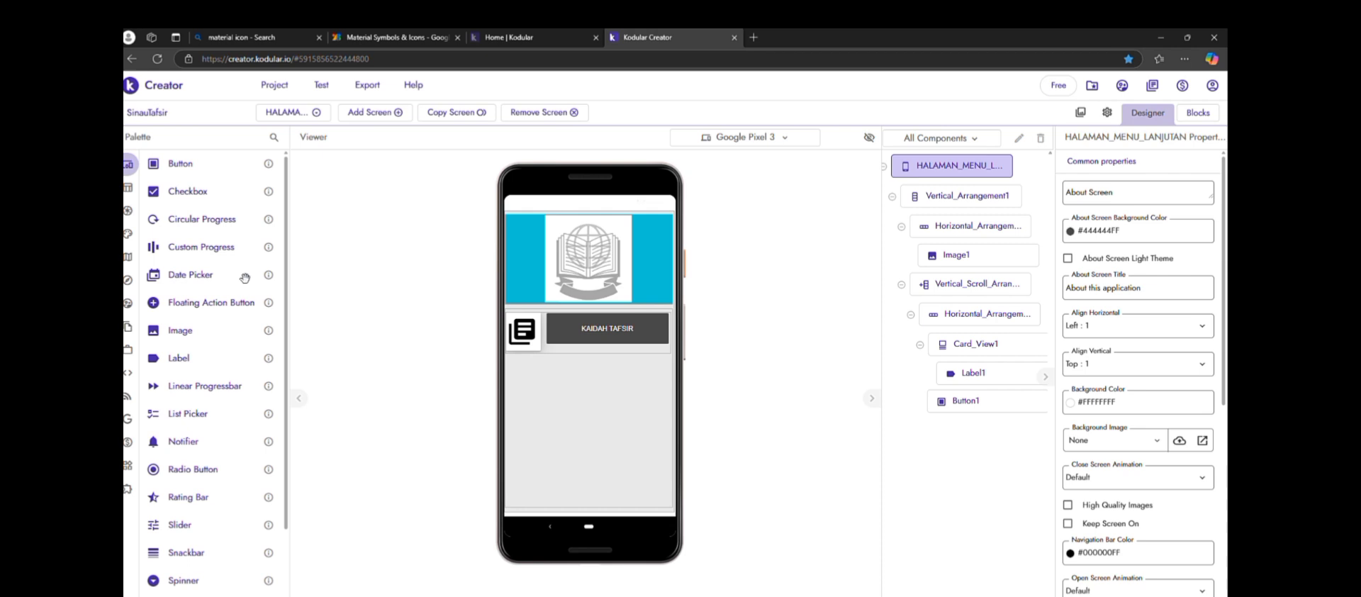
# Add a vertical scroll arrangement below the KAIDAH TAFSIR row and set its height and width to Fill parent
pyautogui.moveTo(129, 188)
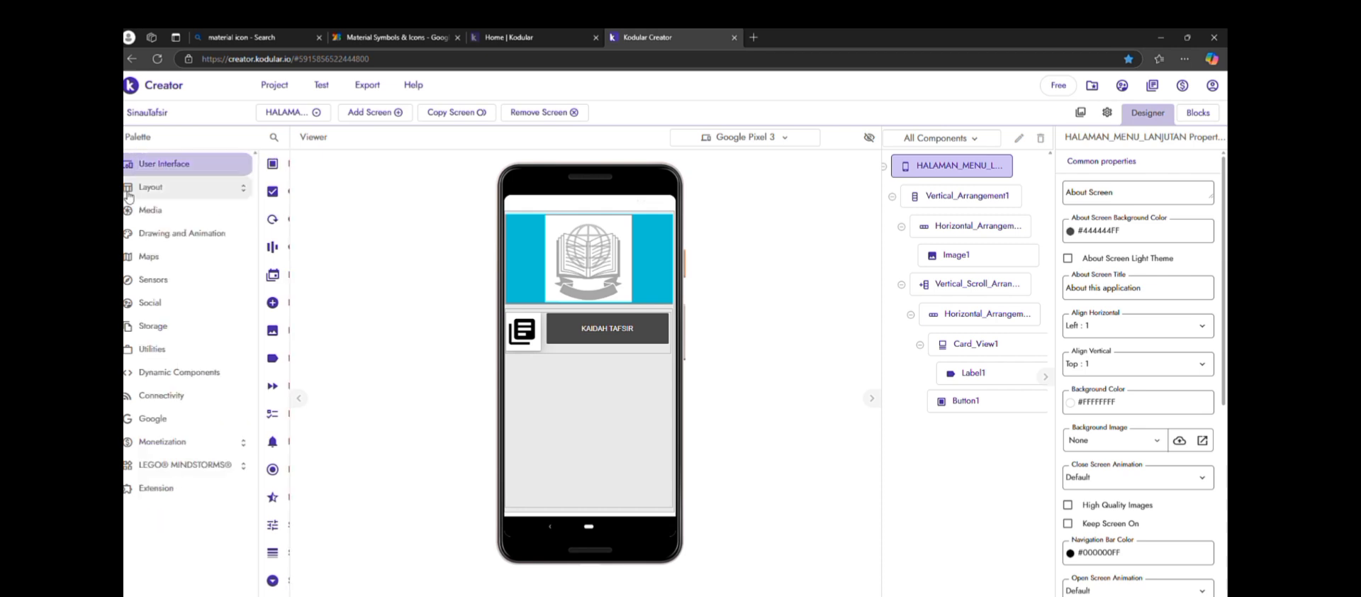
pyautogui.click(242, 189)
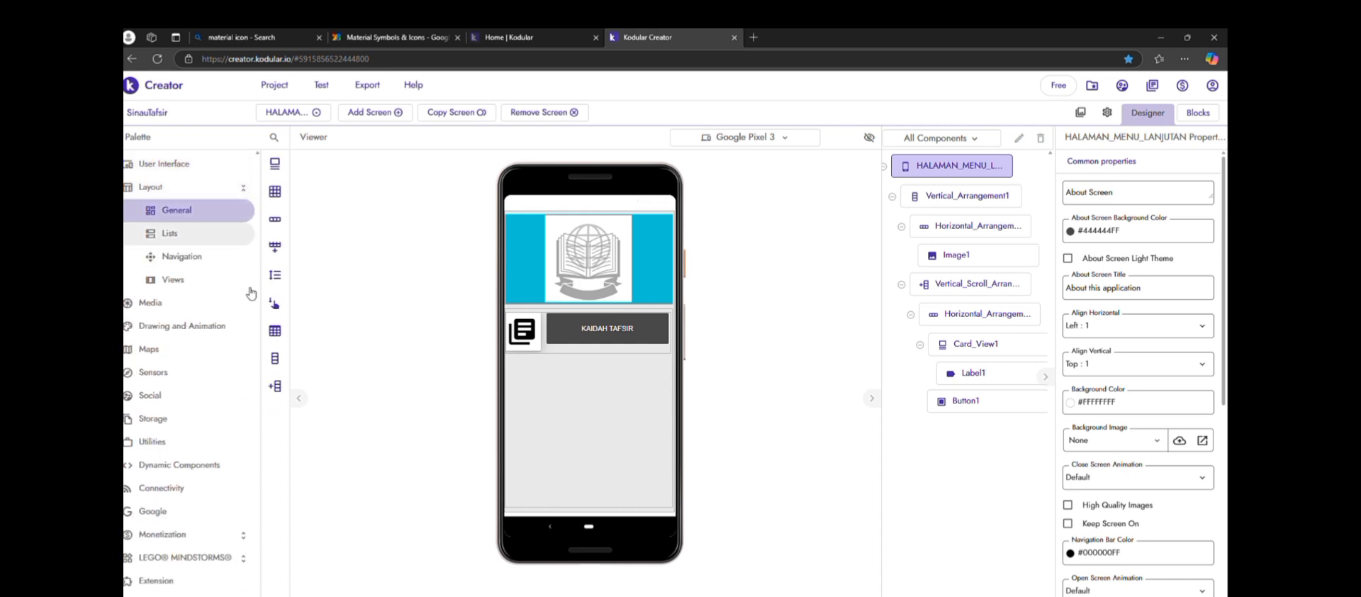
pyautogui.click(209, 212)
pyautogui.moveTo(242, 387); pyautogui.dragTo(557, 375)
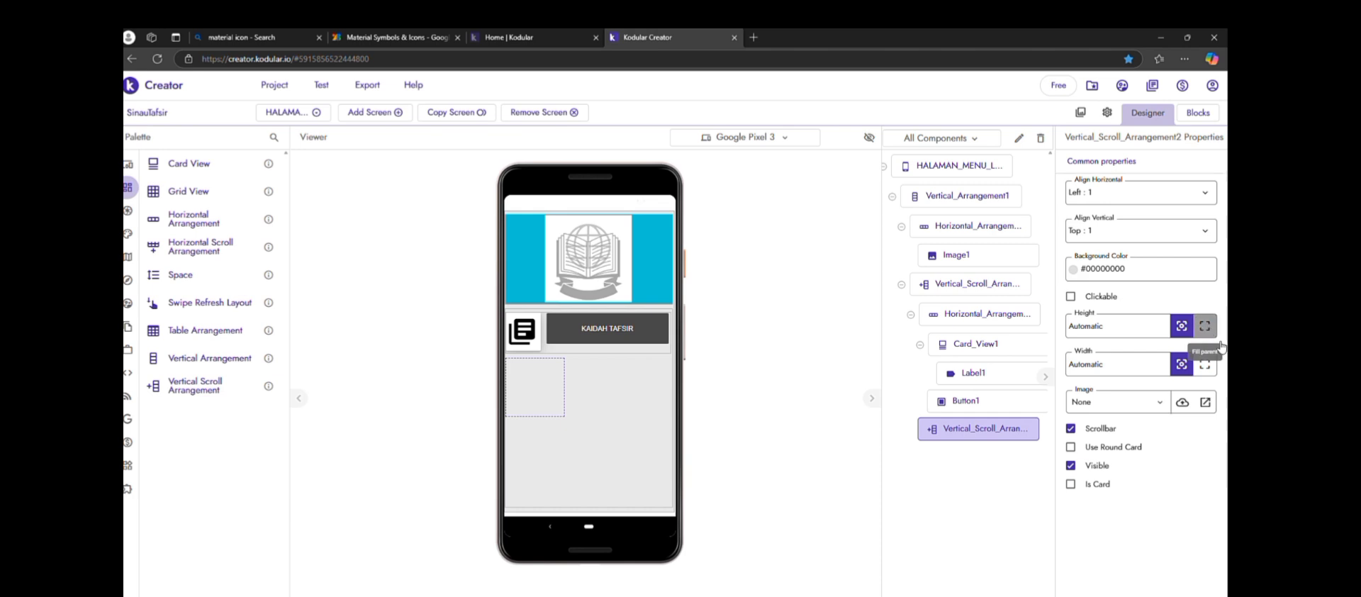
pyautogui.click(1204, 325)
pyautogui.click(1211, 364)
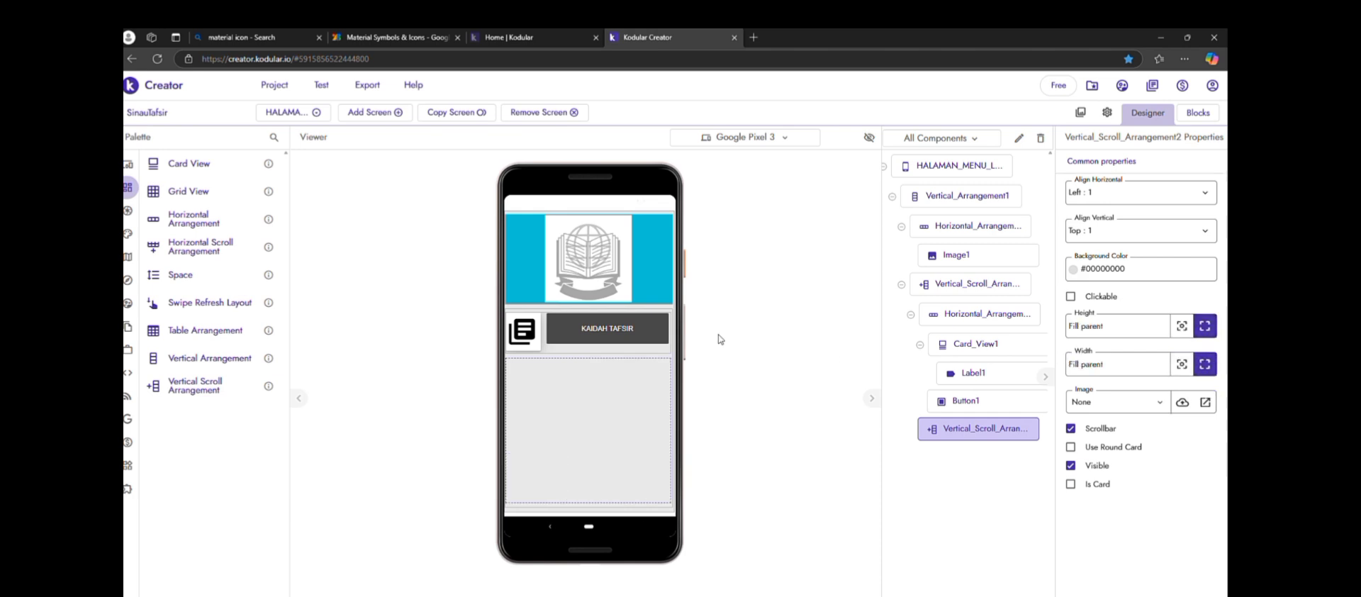
# Set the background color of the new vertical scroll arrangement to the project's light blue that matches the logo header
pyautogui.click(1134, 268)
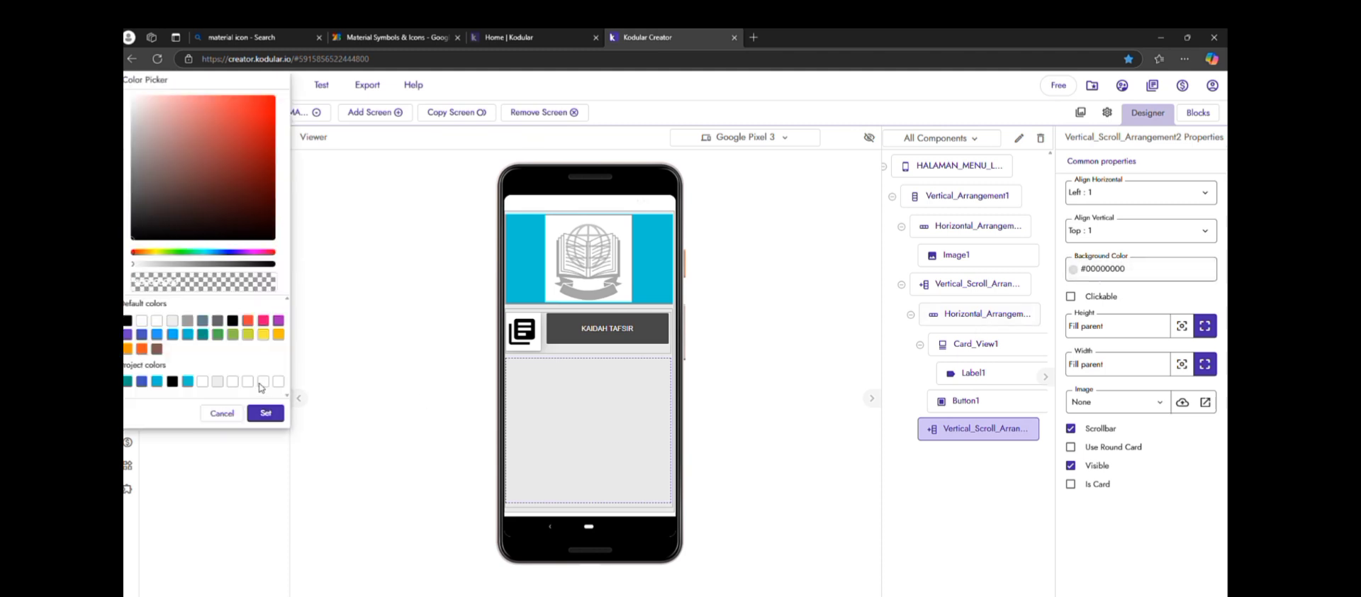
pyautogui.click(157, 383)
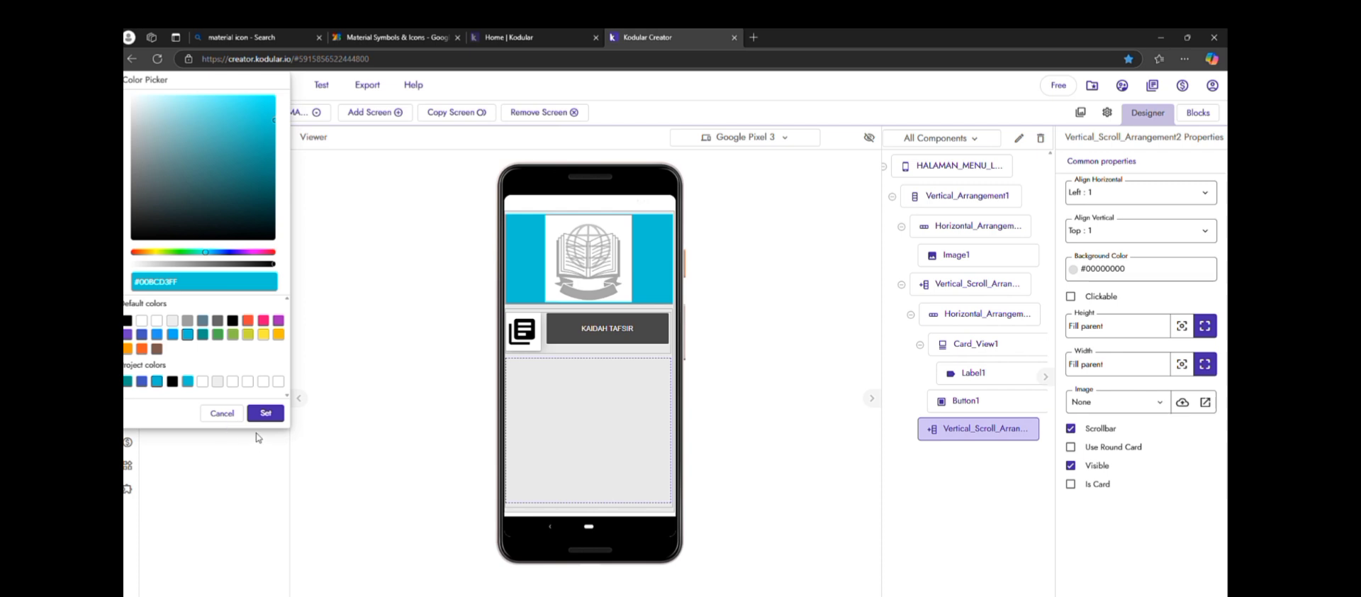
pyautogui.click(266, 415)
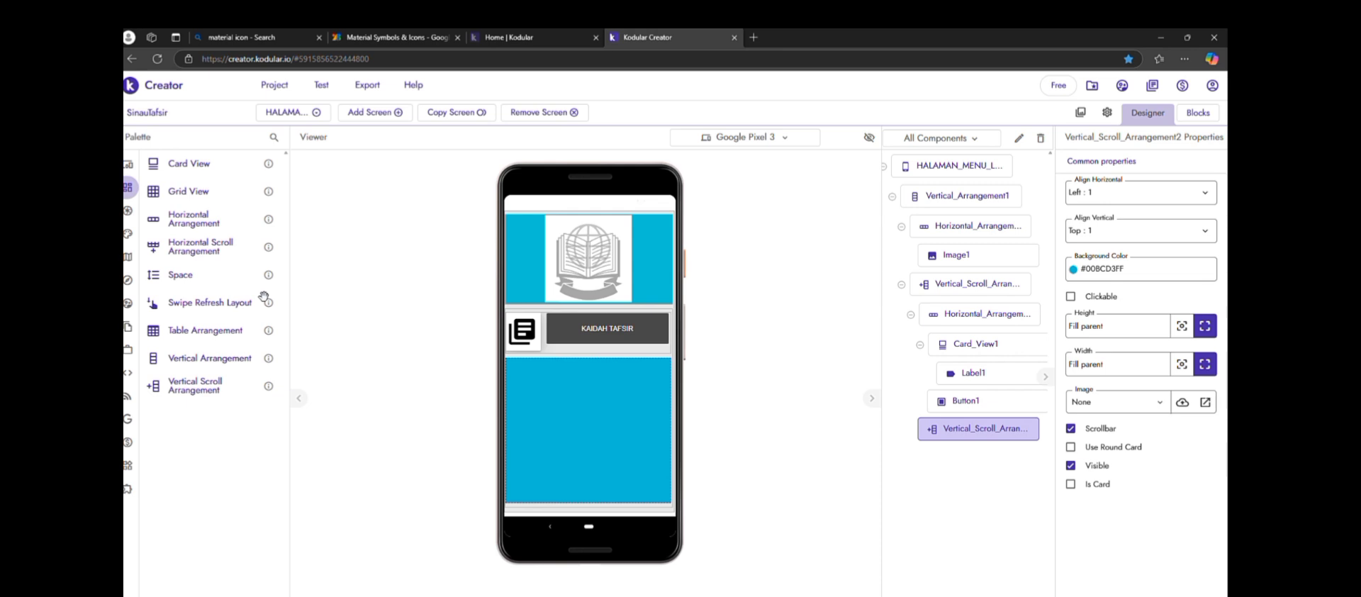
# Add a button inside the light-blue vertical scroll arrangement
pyautogui.moveTo(146, 163)
pyautogui.moveTo(158, 162); pyautogui.dragTo(310, 338)
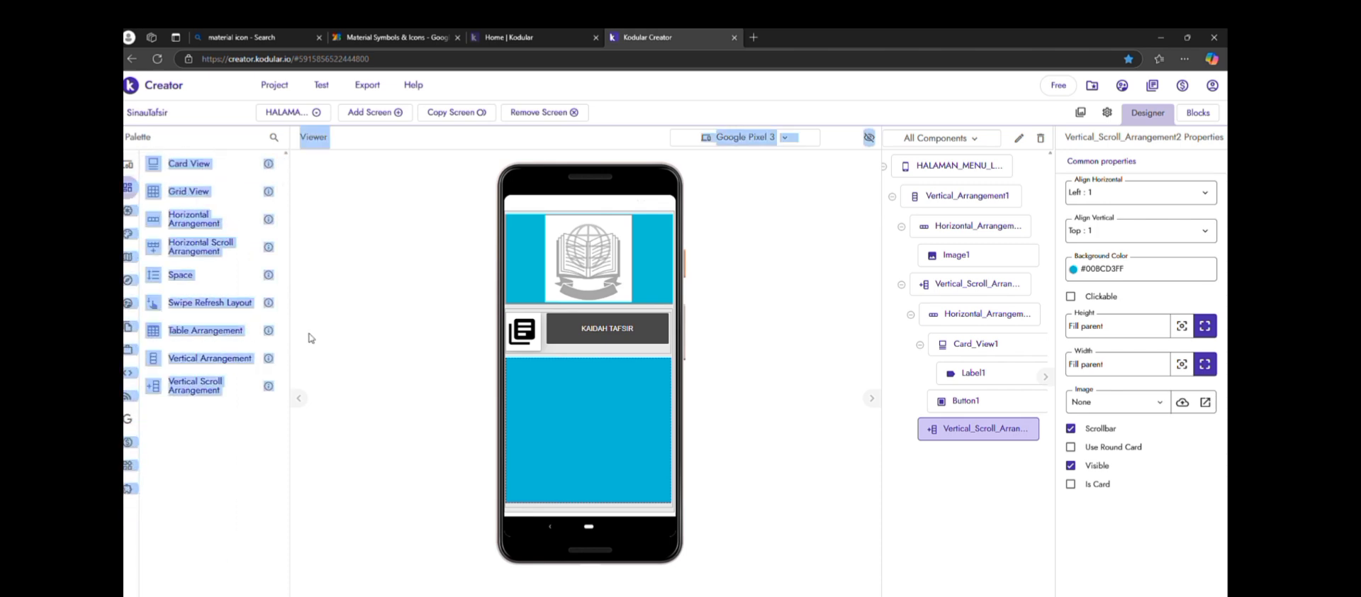
pyautogui.click(311, 338)
pyautogui.click(145, 169)
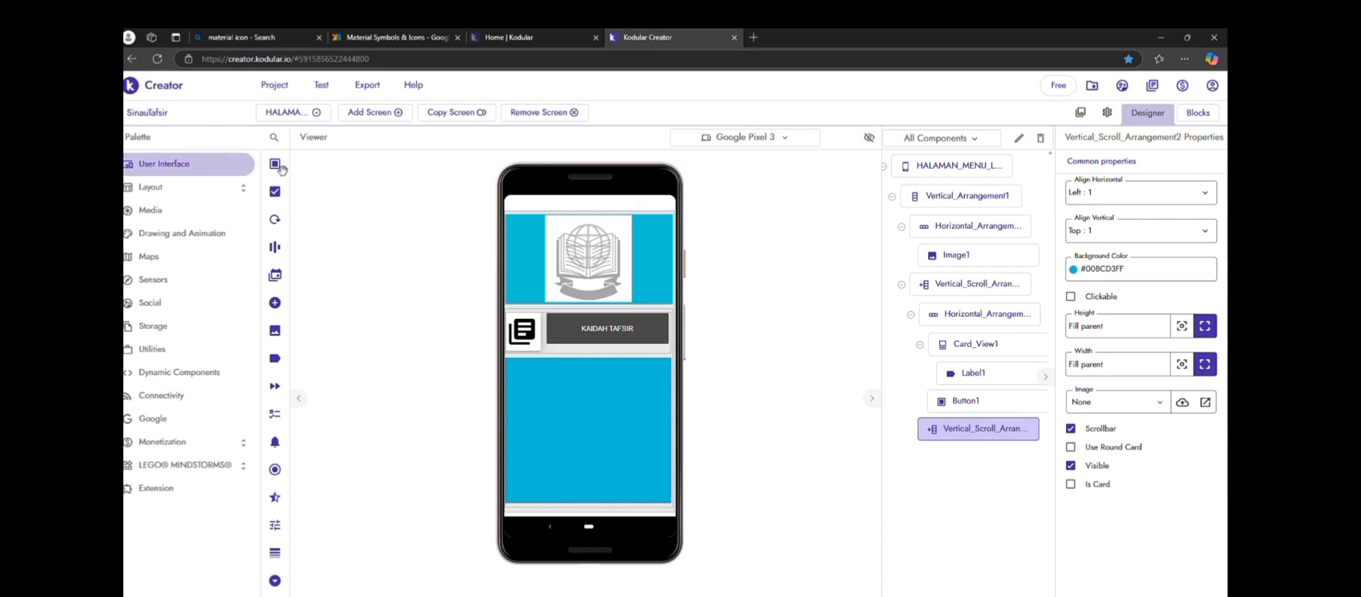
pyautogui.moveTo(282, 168)
pyautogui.moveTo(180, 163); pyautogui.dragTo(585, 366)
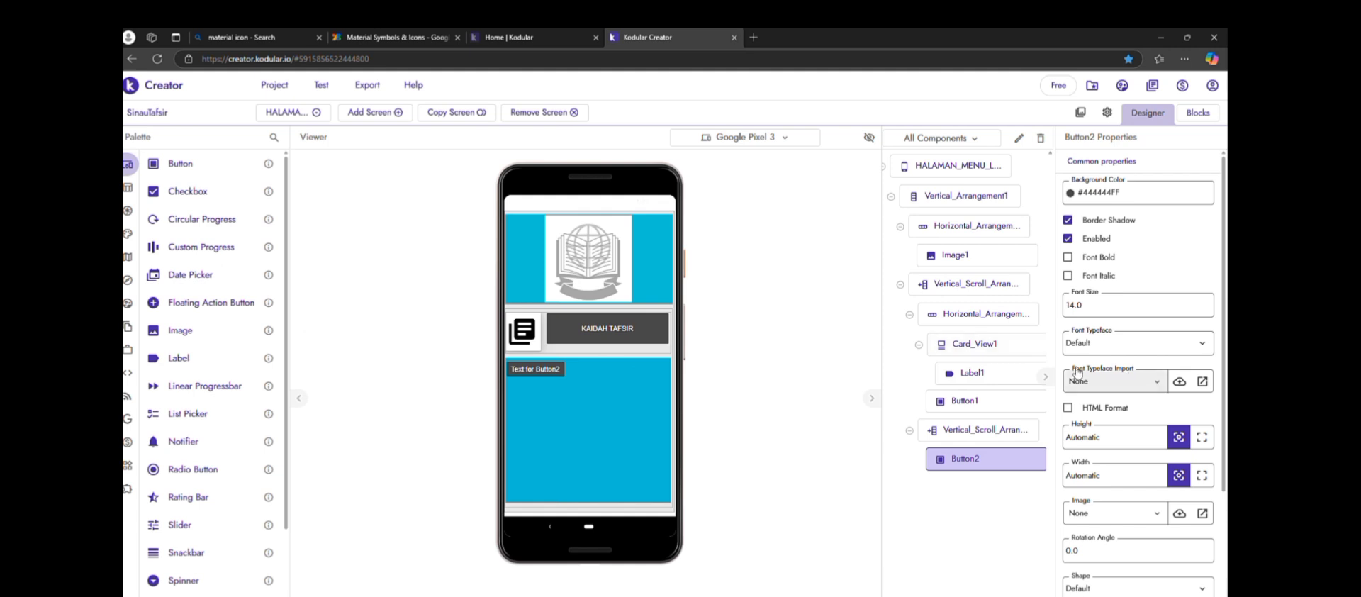
# Set the horizontal alignment of the light-blue vertical scroll arrangement to Center
pyautogui.click(1016, 435)
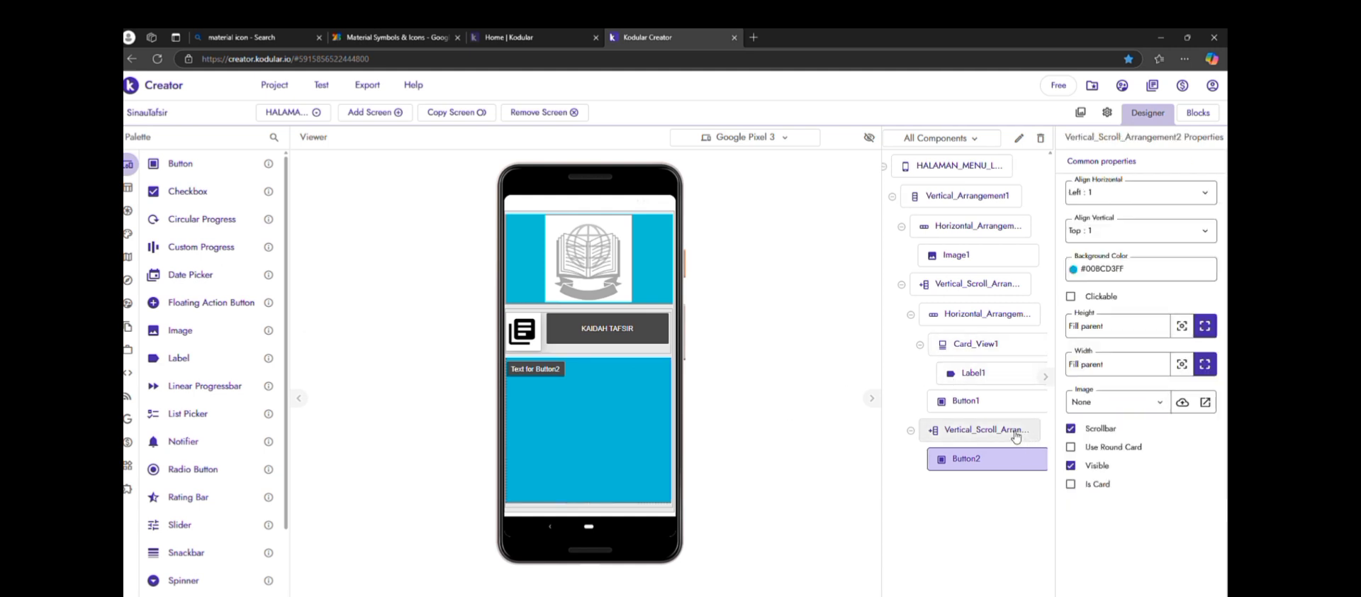
pyautogui.click(1138, 197)
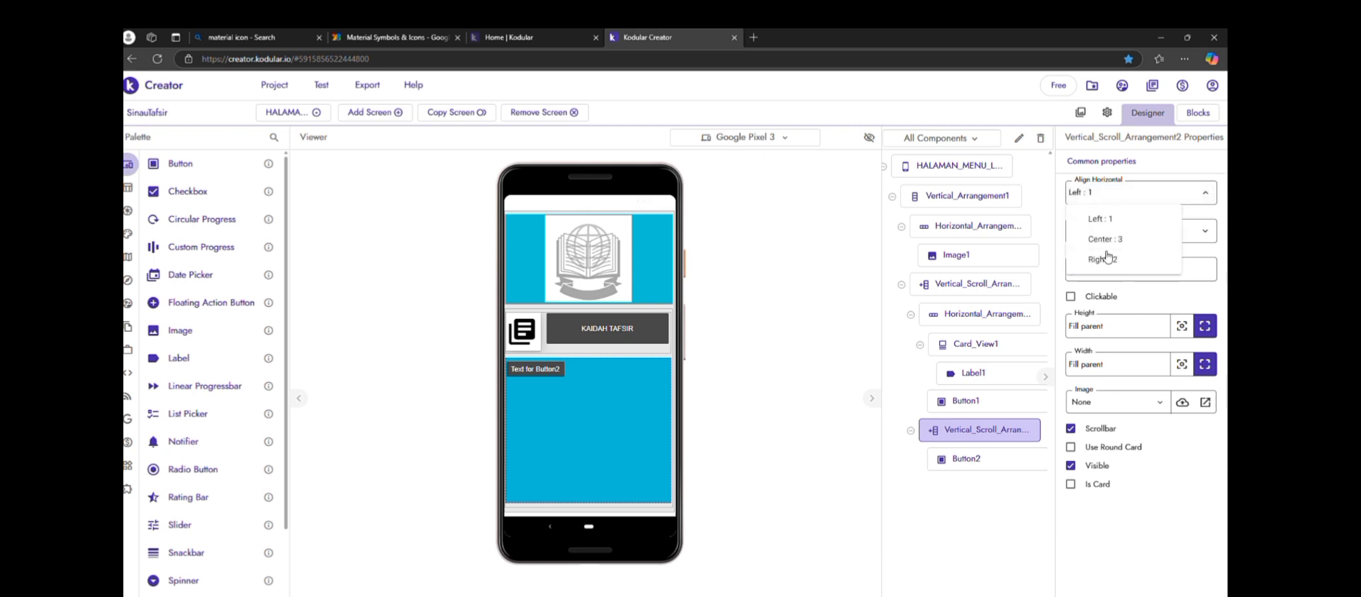
pyautogui.click(1107, 241)
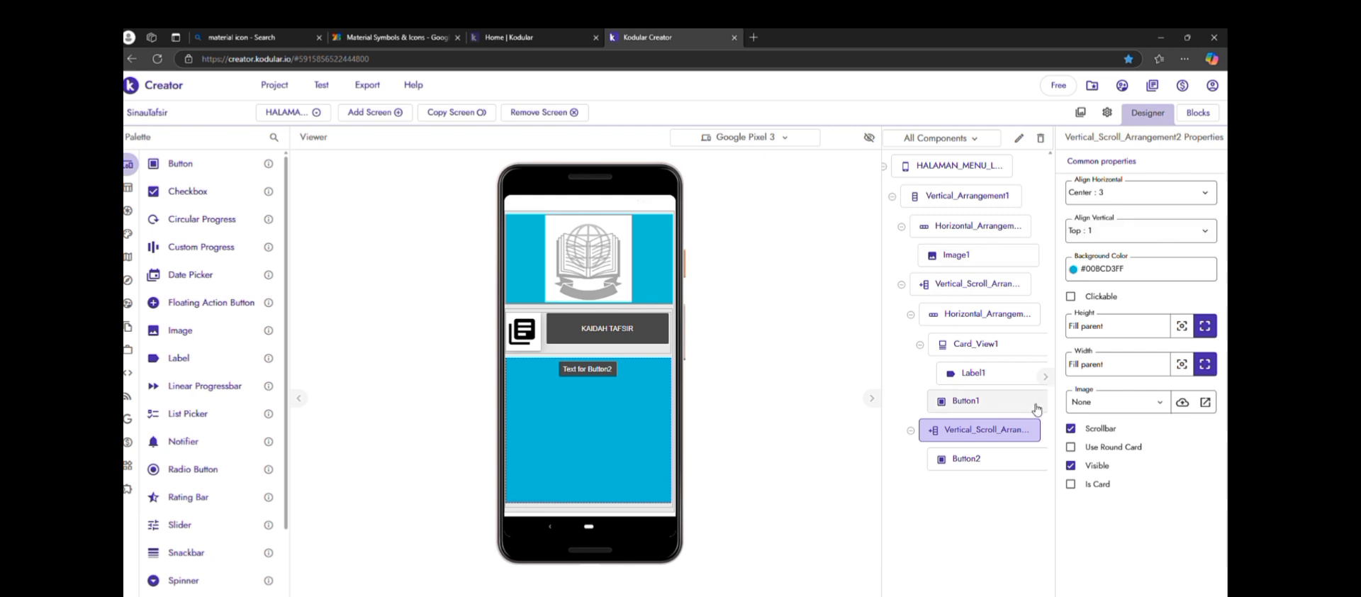
# Set the width of the button inside the light-blue arrangement to Fill parent
pyautogui.click(978, 460)
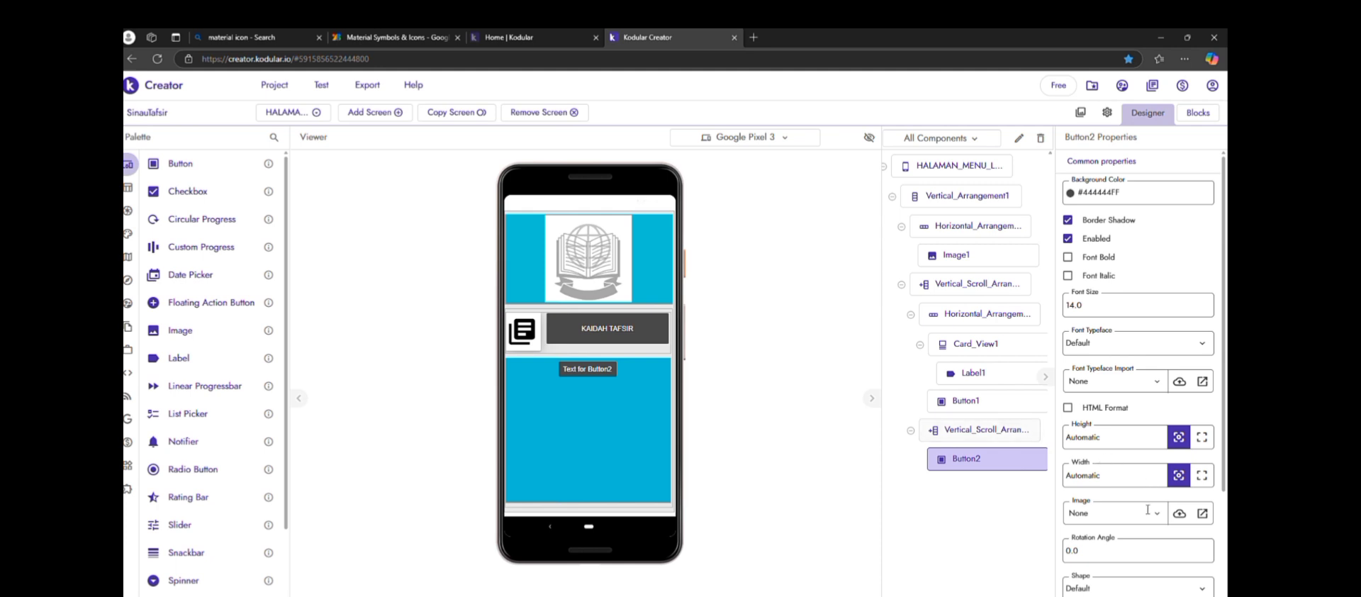
pyautogui.scroll(-1, 1155, 545)
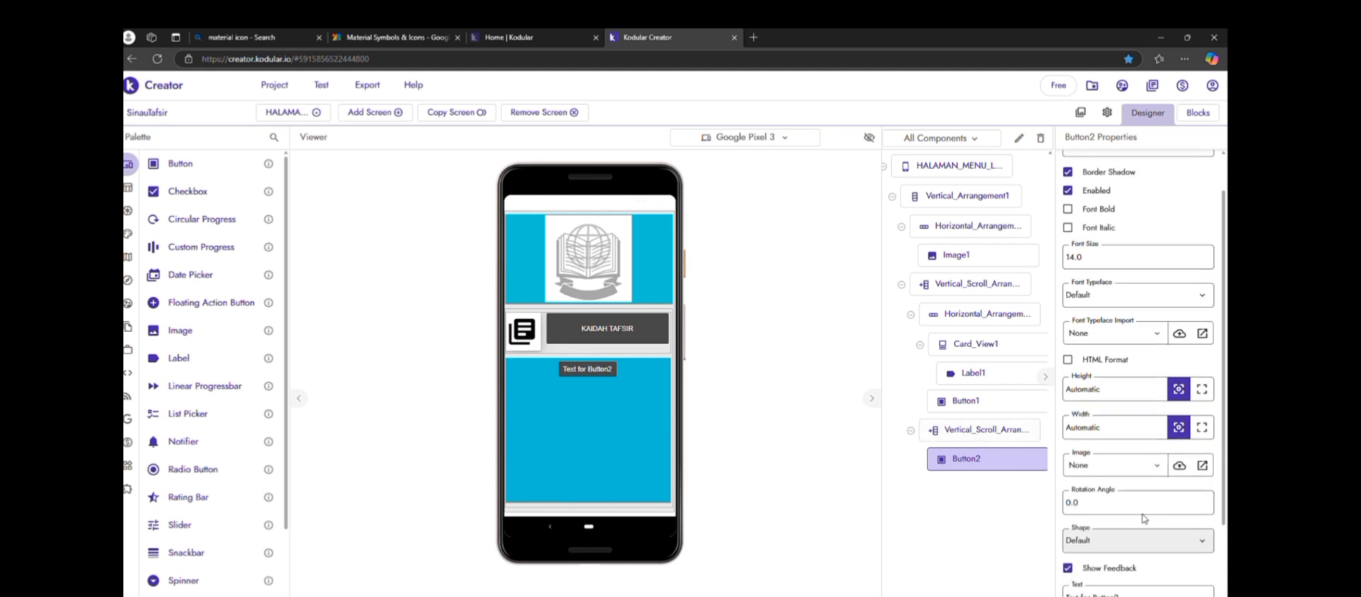
pyautogui.scroll(-1, 1146, 520)
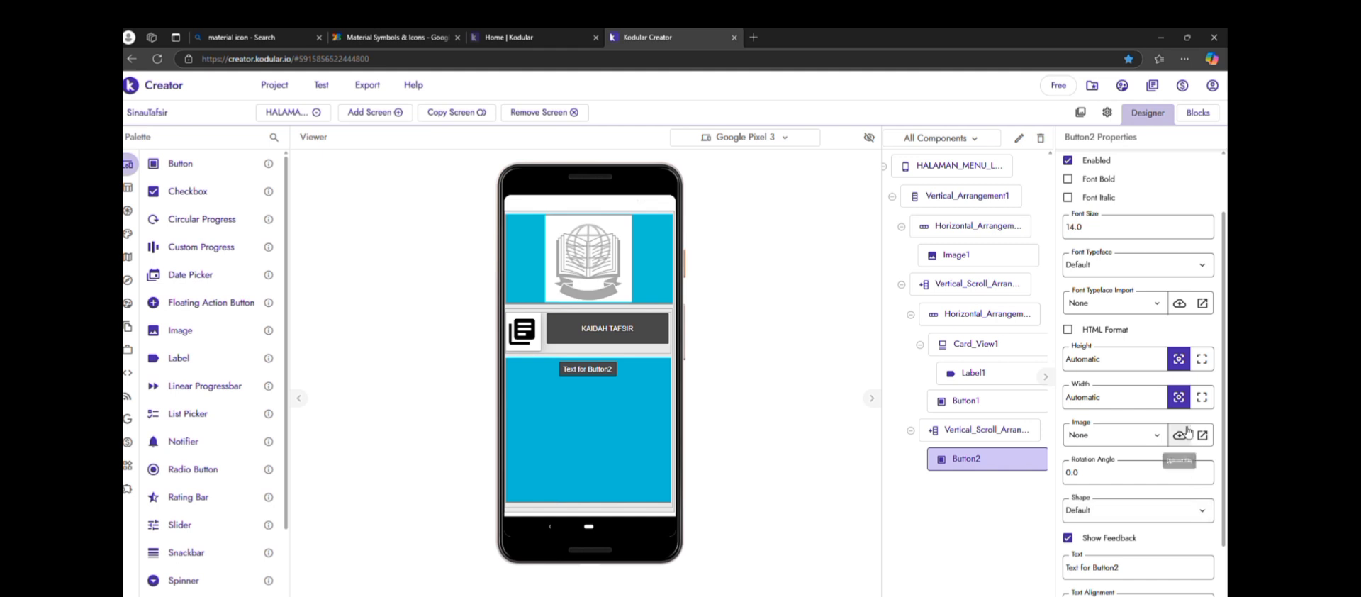
pyautogui.click(1202, 400)
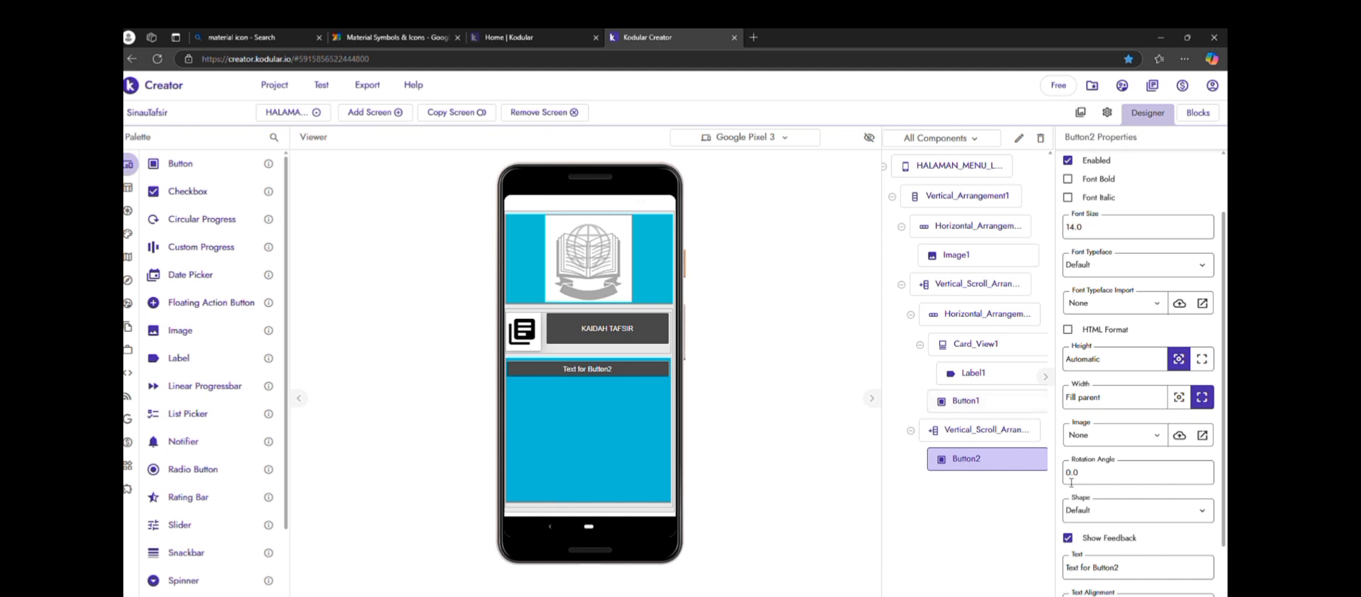
# Replace the text of the button in the light-blue arrangement with KAIDAH 1
pyautogui.scroll(-1, 1100, 496)
pyautogui.click(1177, 567)
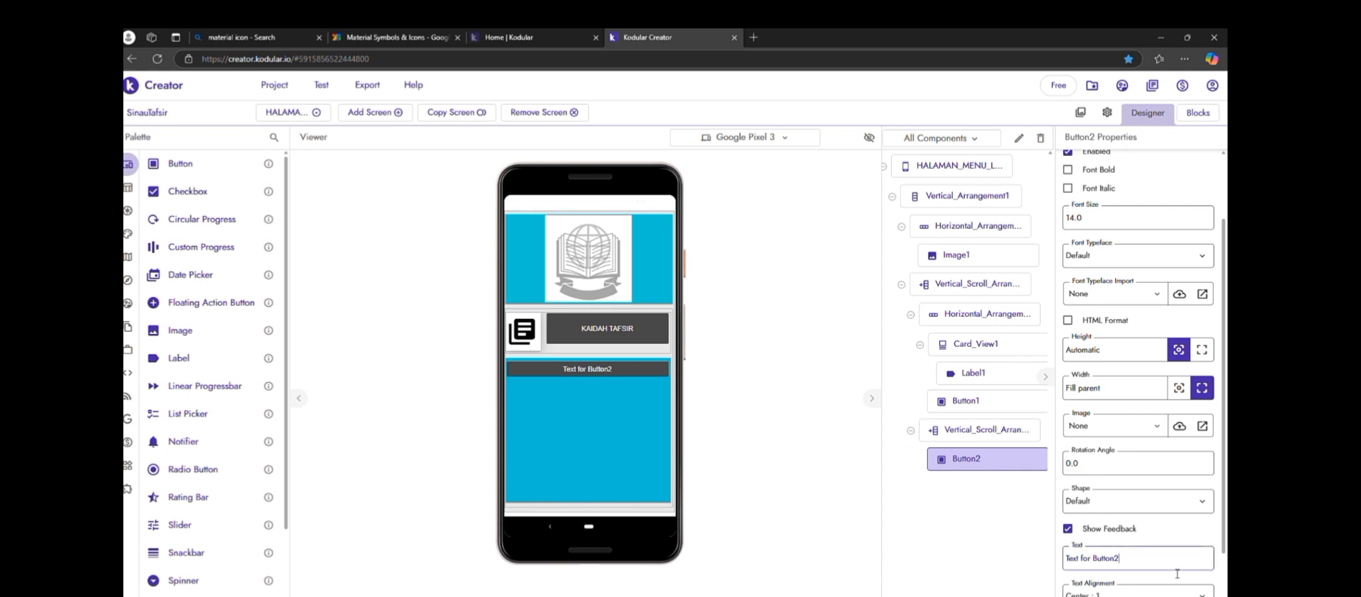
pyautogui.press('BackSpace')
pyautogui.press('BackSpace')
pyautogui.press('BackSpace')
pyautogui.press('BackSpace')
pyautogui.press('BackSpace')
pyautogui.press('BackSpace')
pyautogui.press('BackSpace')
pyautogui.press('BackSpace')
pyautogui.press('BackSpace')
pyautogui.press('BackSpace')
pyautogui.press('BackSpace')
pyautogui.press('BackSpace')
pyautogui.press('BackSpace')
pyautogui.press('BackSpace')
pyautogui.press('BackSpace')
pyautogui.press('BackSpace')
pyautogui.write('KAIDAH')
pyautogui.click(971, 575)
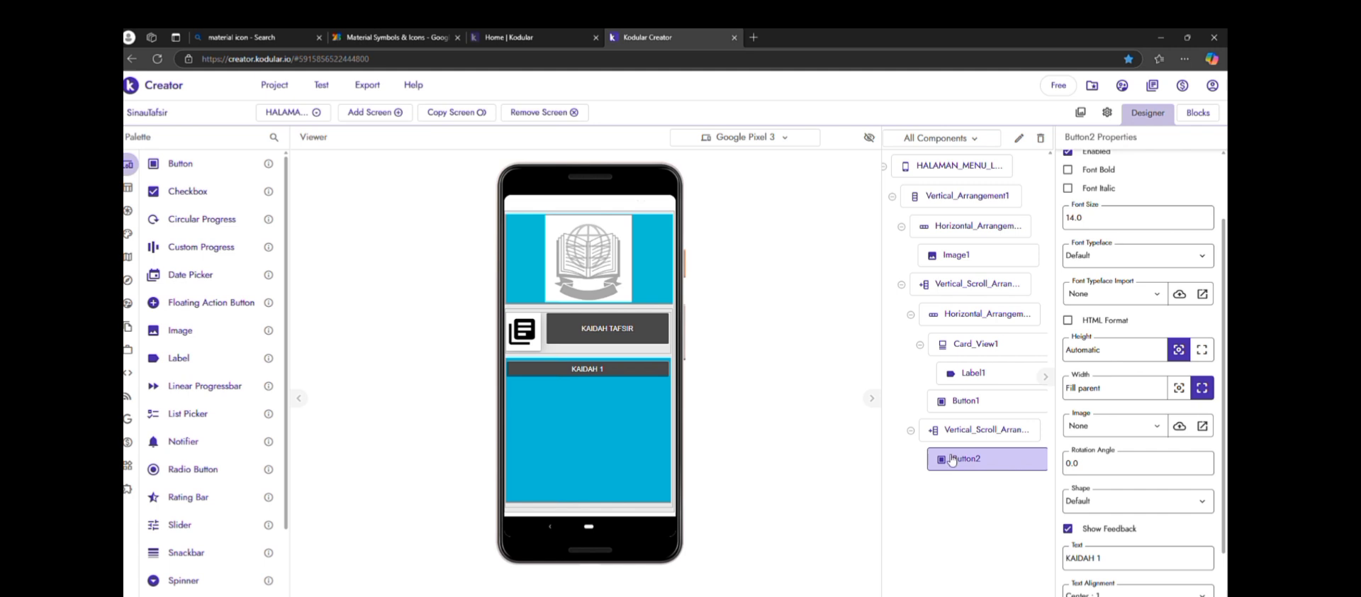
# Duplicate the KAIDAH 1 button three times within the light-blue arrangement
pyautogui.hotkey('ctrl', 'c')
pyautogui.hotkey('ctrl', 'v')
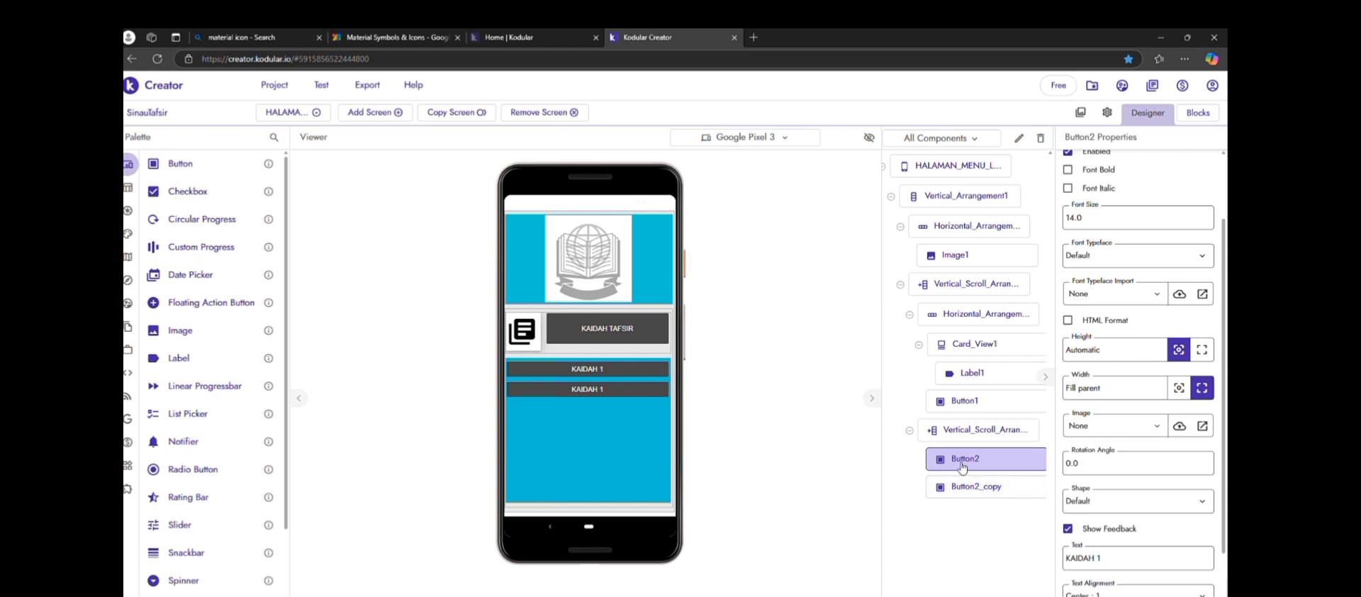
pyautogui.hotkey('ctrl', 'v')
pyautogui.hotkey('ctrl', 'v')
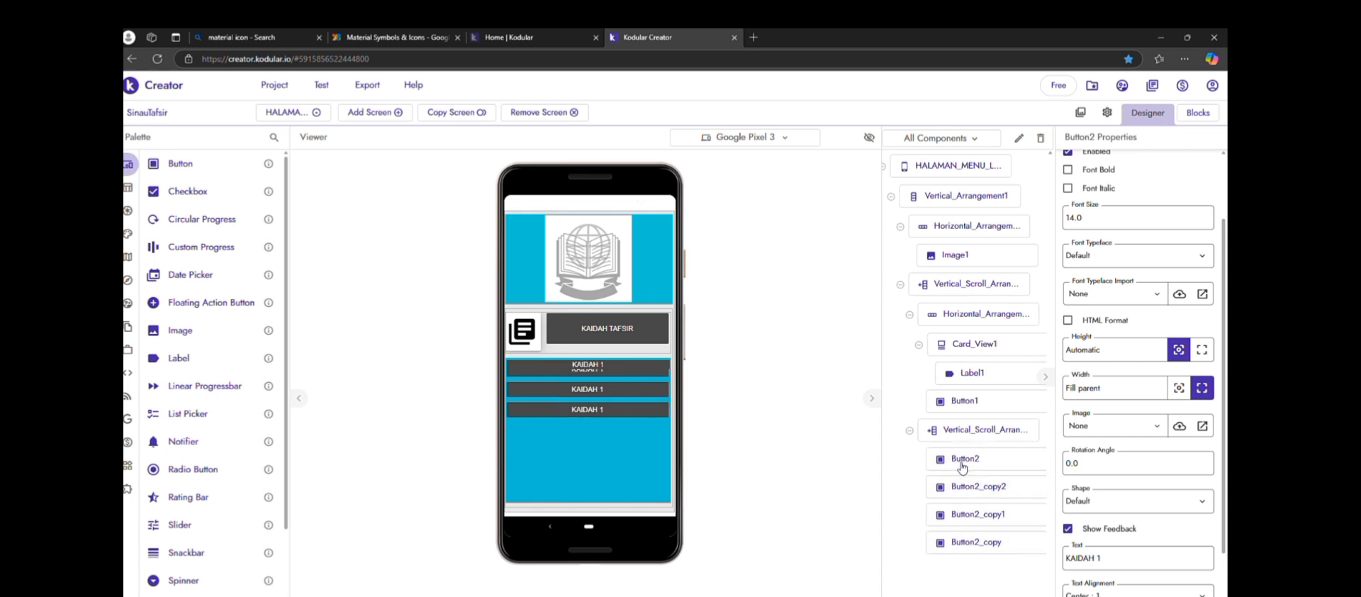
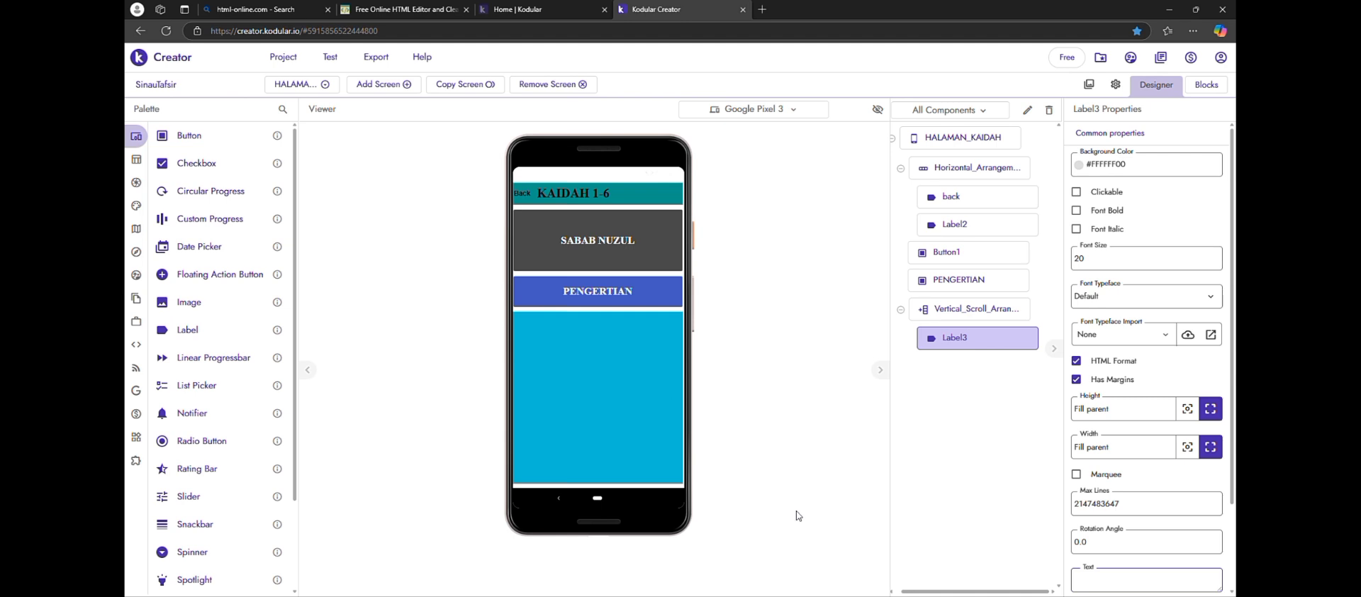
# Switch to the HTML-Online editor and paste the copied Kaidah tafsir text into its empty visual editor
pyautogui.hotkey('alt', 'Tab')
pyautogui.click(274, 10)
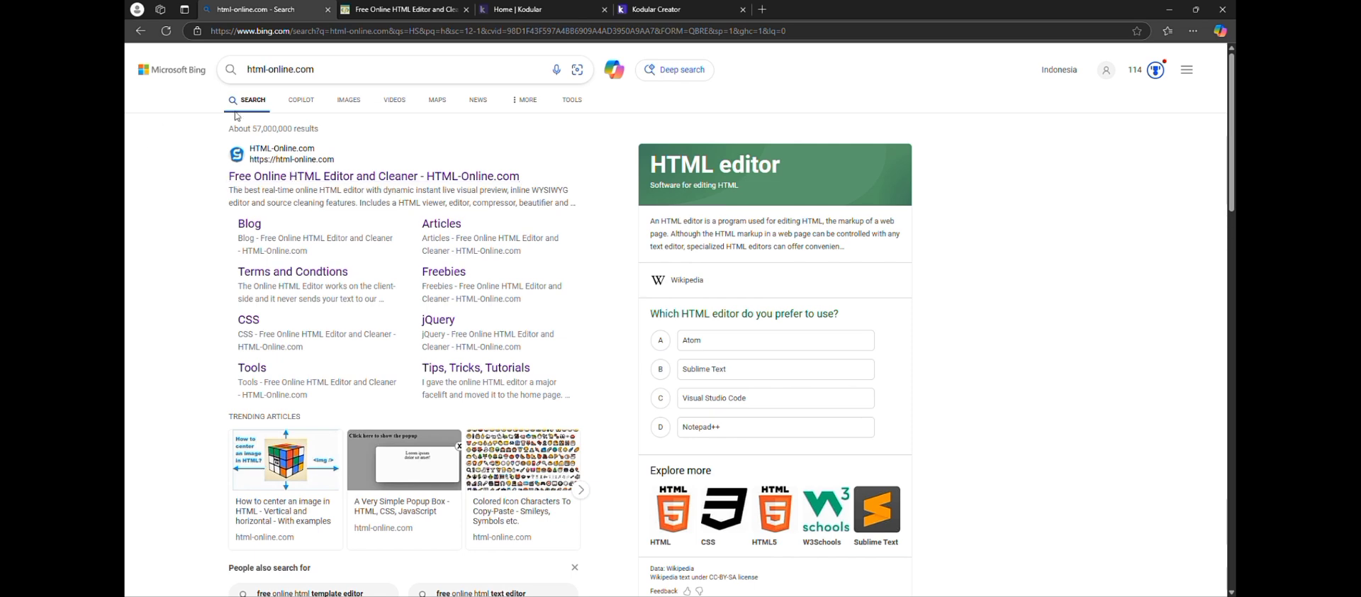
pyautogui.click(420, 10)
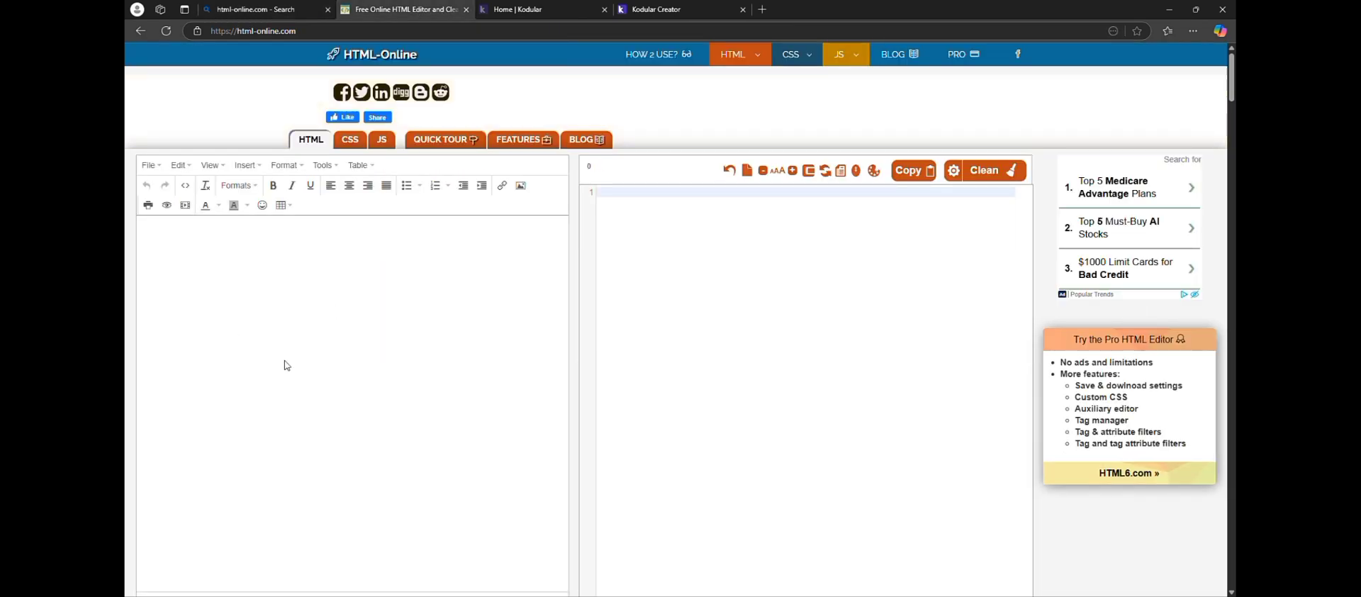
pyautogui.hotkey('ctrl', 'v')
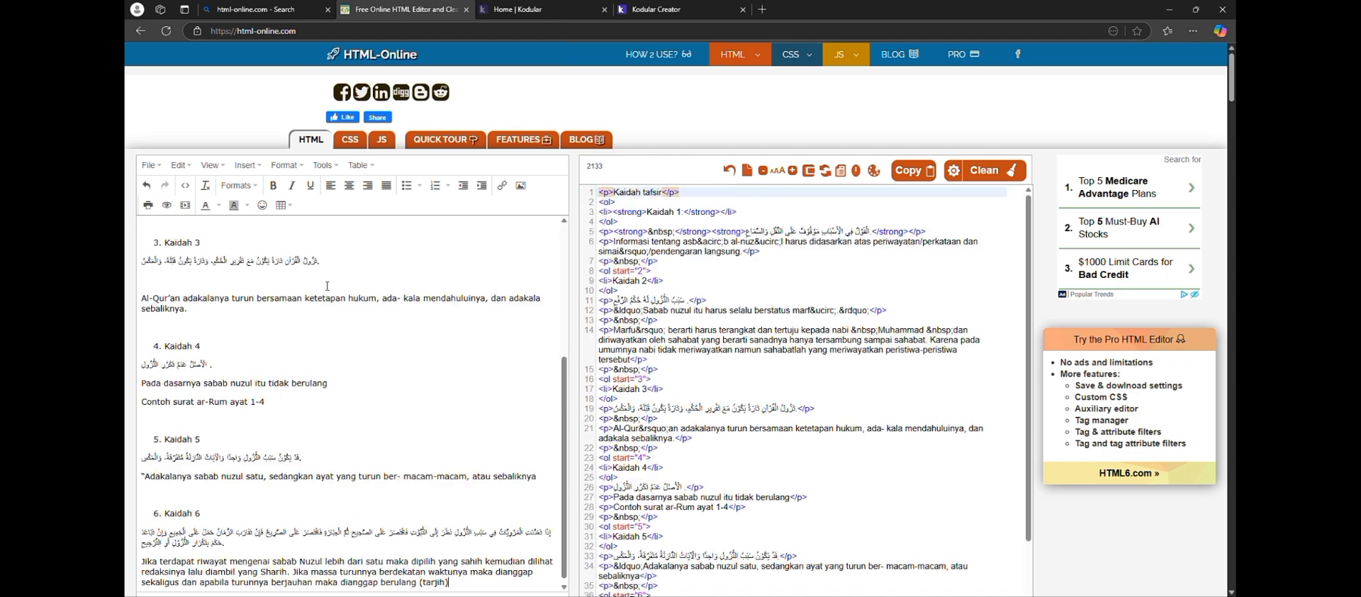
# Delete the blank lines before Kaidah 2, 3 and 4 and the ones inside the Kaidah 2 and Kaidah 3 entries
pyautogui.scroll(-2, 327, 294)
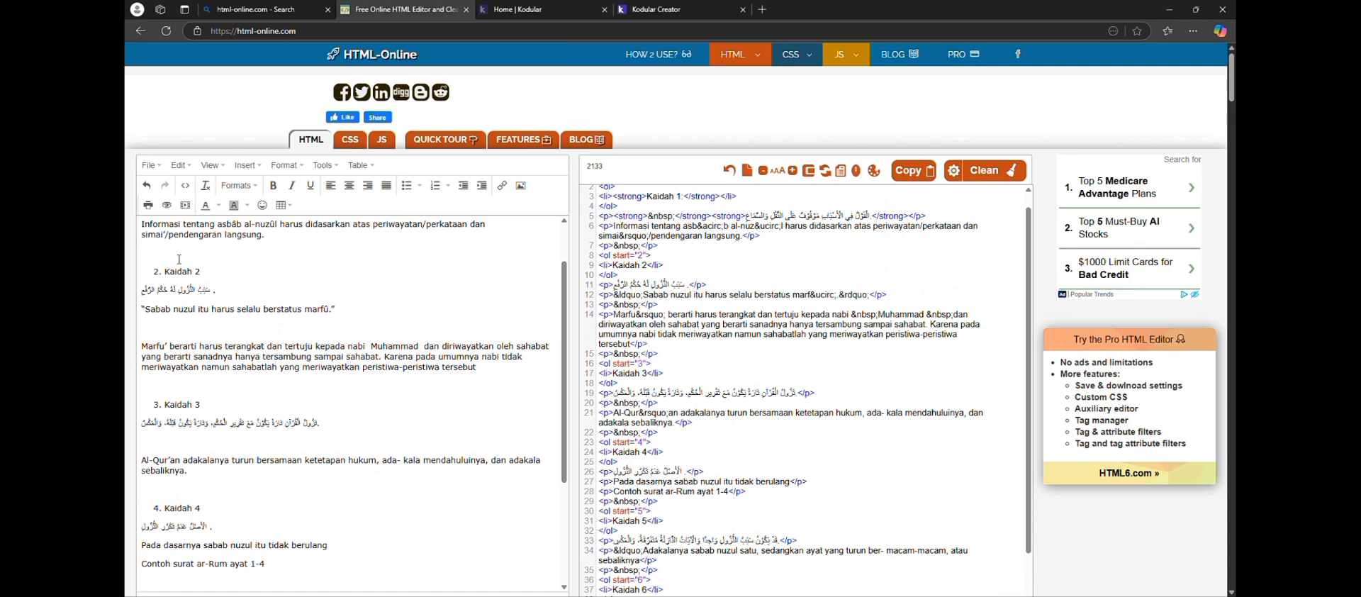
pyautogui.click(179, 259)
pyautogui.press('BackSpace')
pyautogui.click(167, 323)
pyautogui.press('BackSpace')
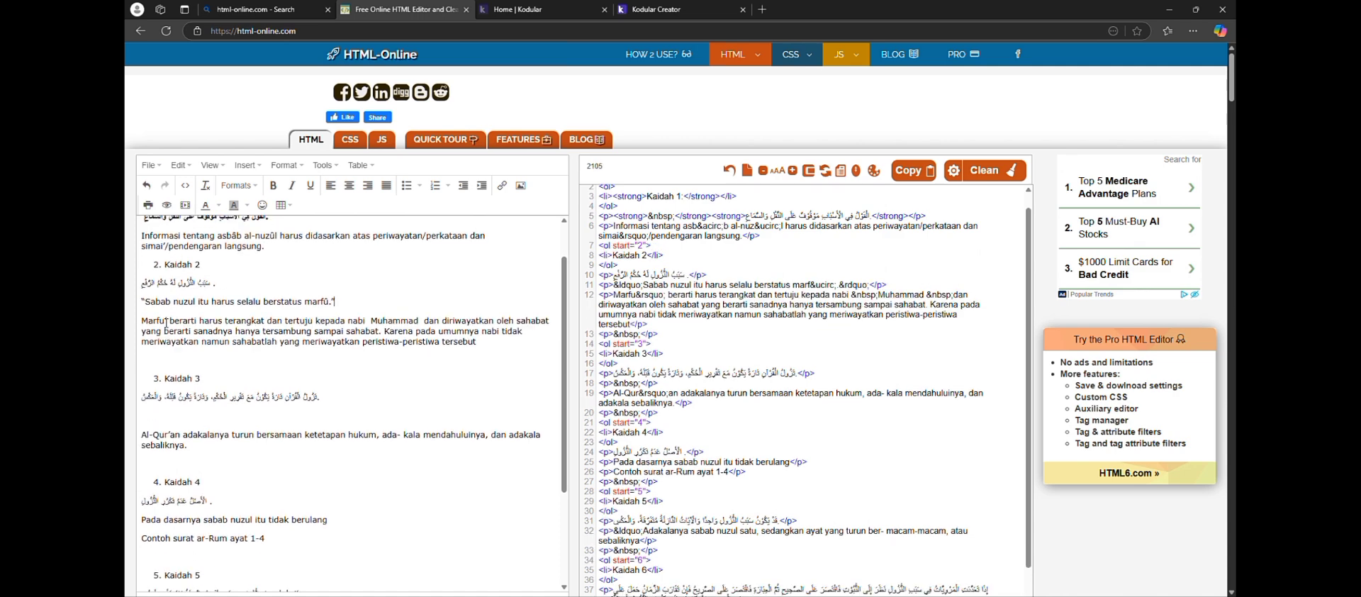
pyautogui.click(152, 355)
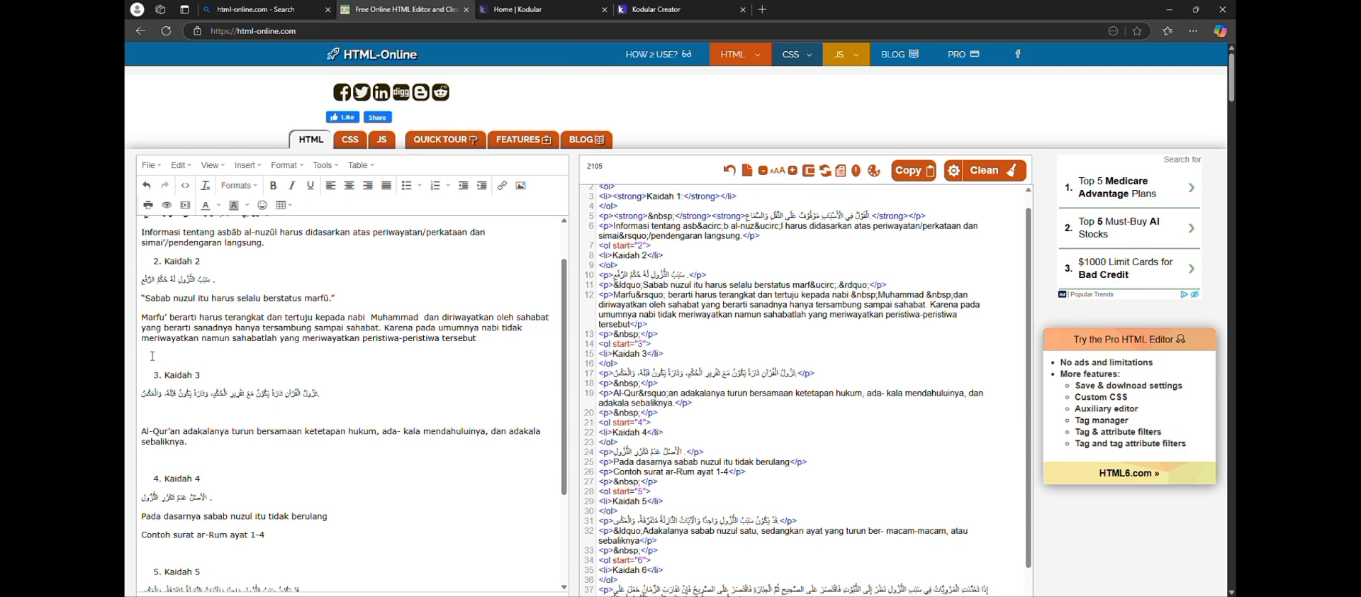
pyautogui.press('BackSpace')
pyautogui.click(159, 401)
pyautogui.press('BackSpace')
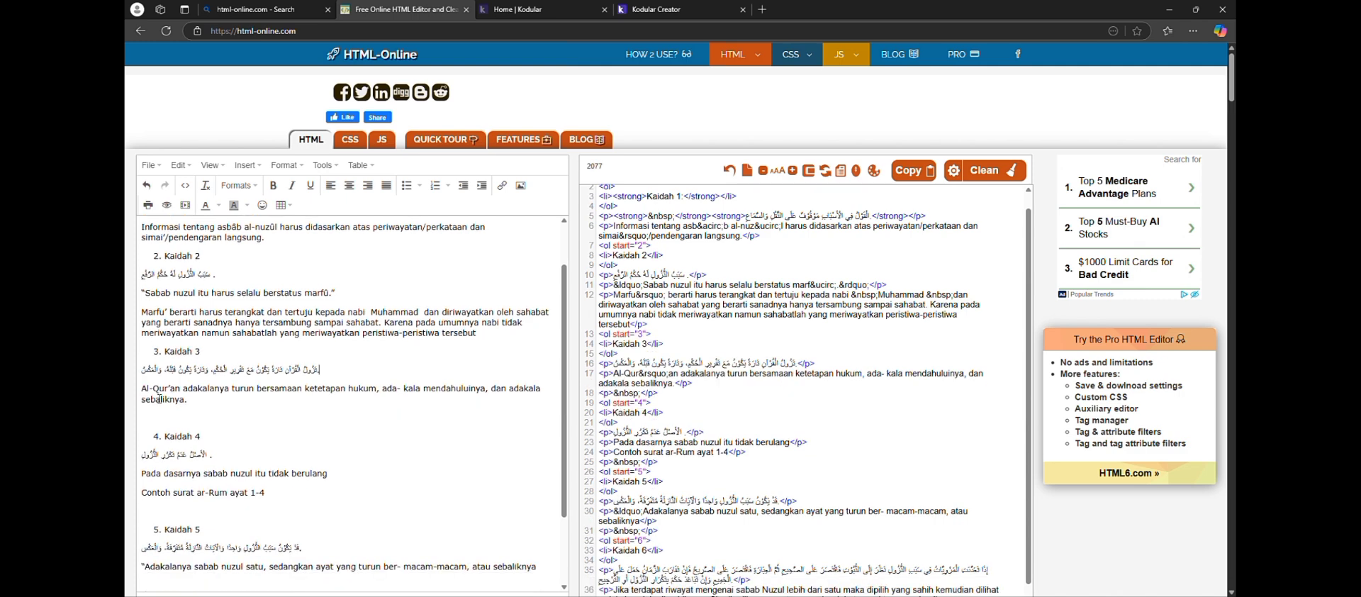
pyautogui.click(153, 412)
pyautogui.press('Delete')
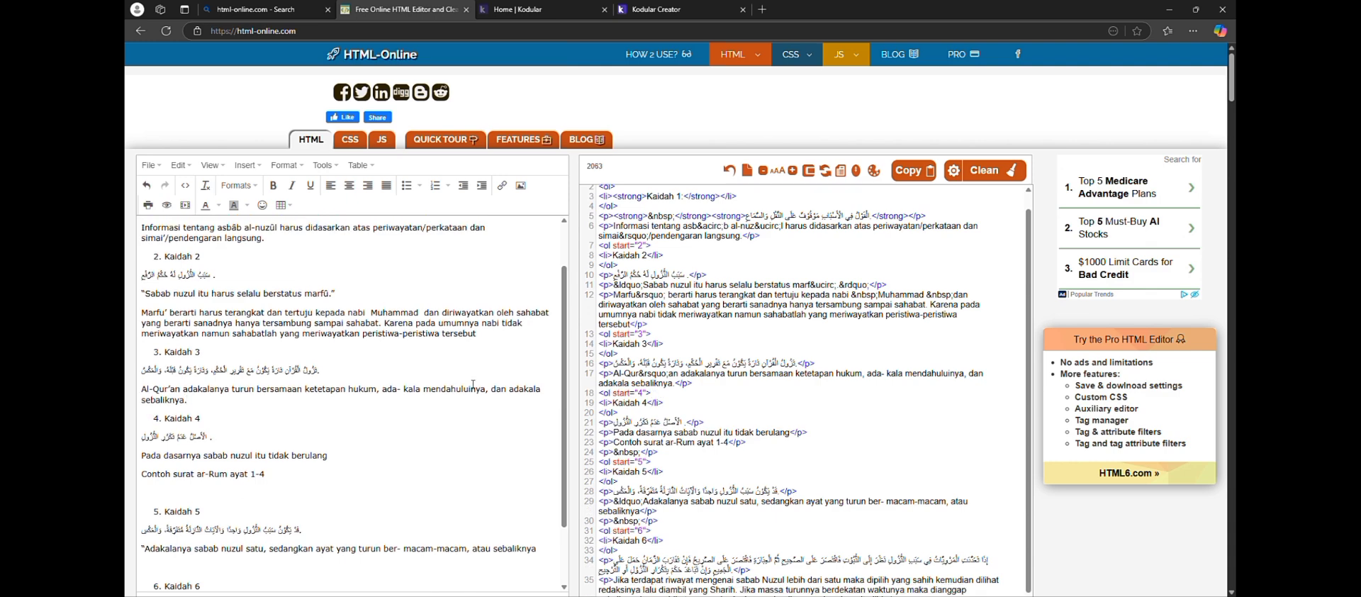
# Copy the generated HTML code and paste it in Kodular Creator as the text of Label3 on HALAMAN_KAIDAH
pyautogui.click(914, 170)
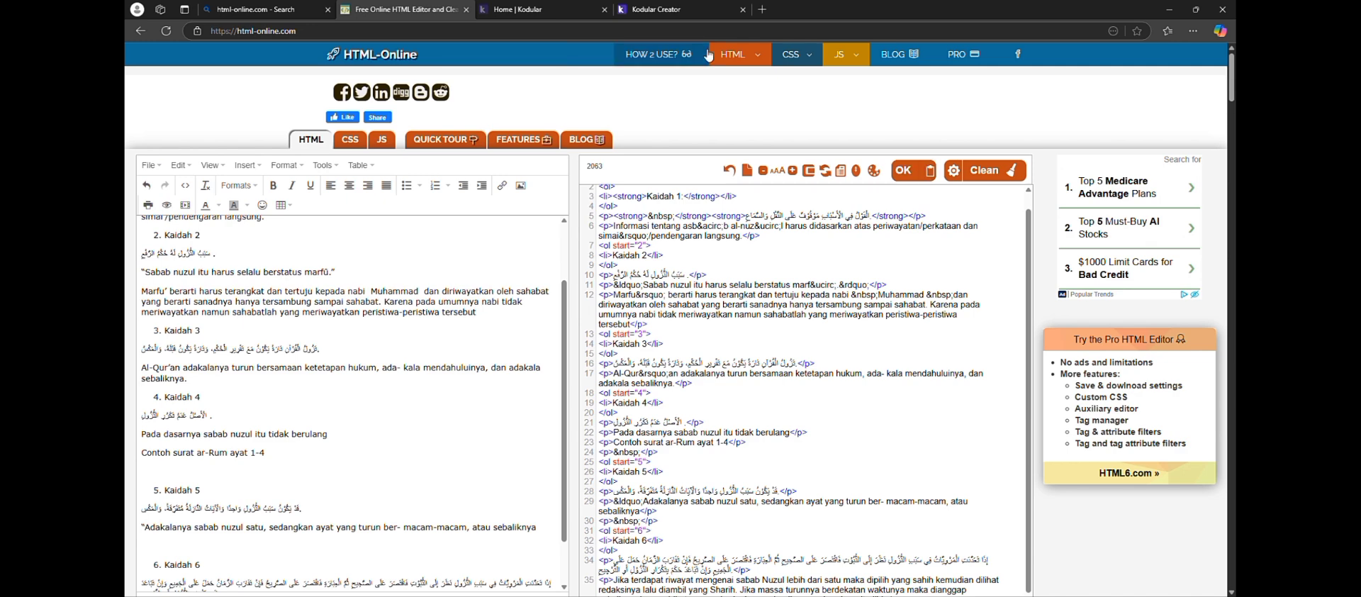
pyautogui.click(678, 9)
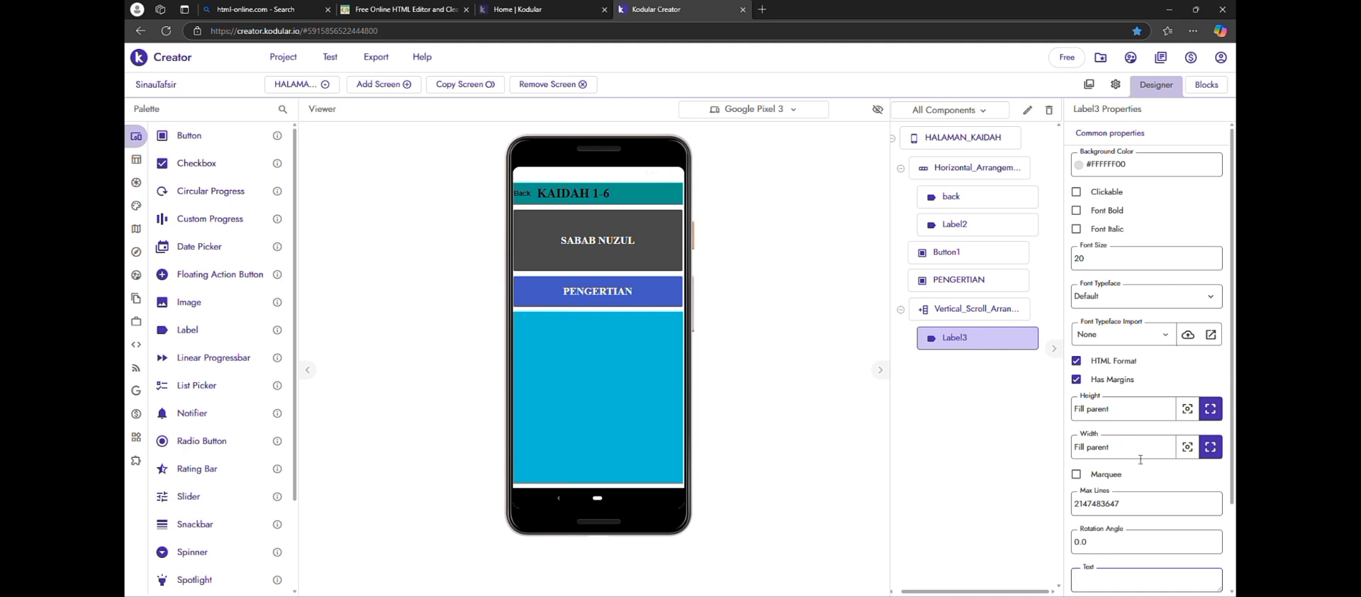
pyautogui.scroll(-1, 1140, 459)
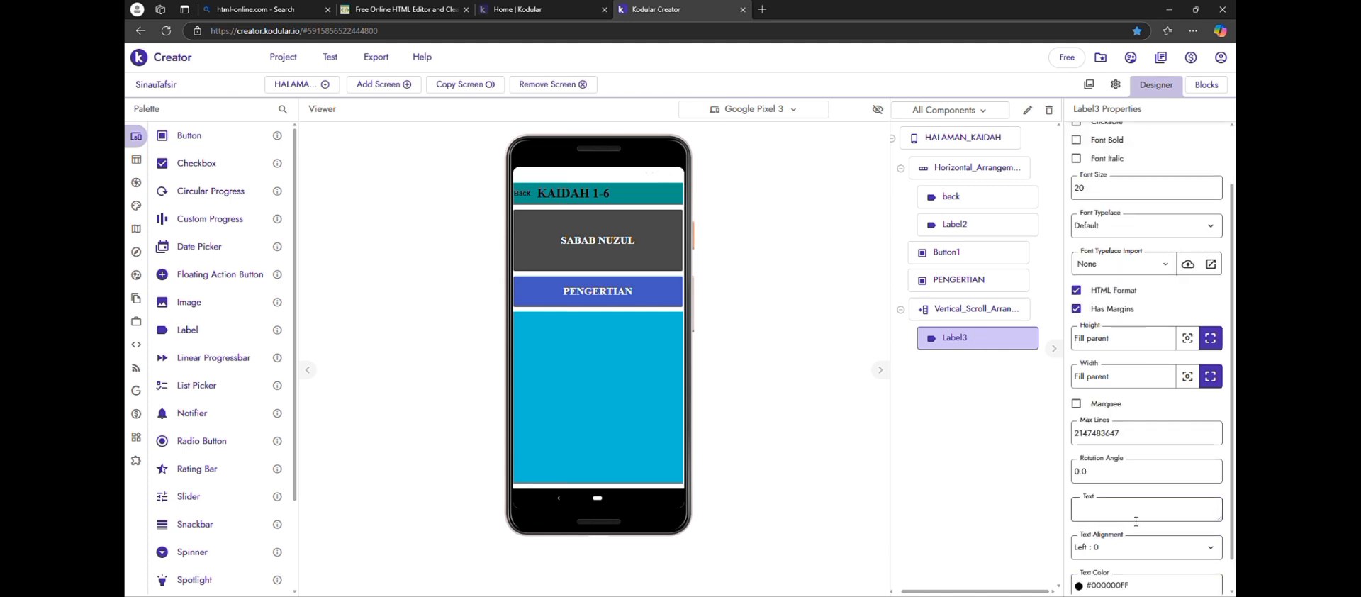
pyautogui.click(1136, 515)
pyautogui.hotkey('ctrl', 'v')
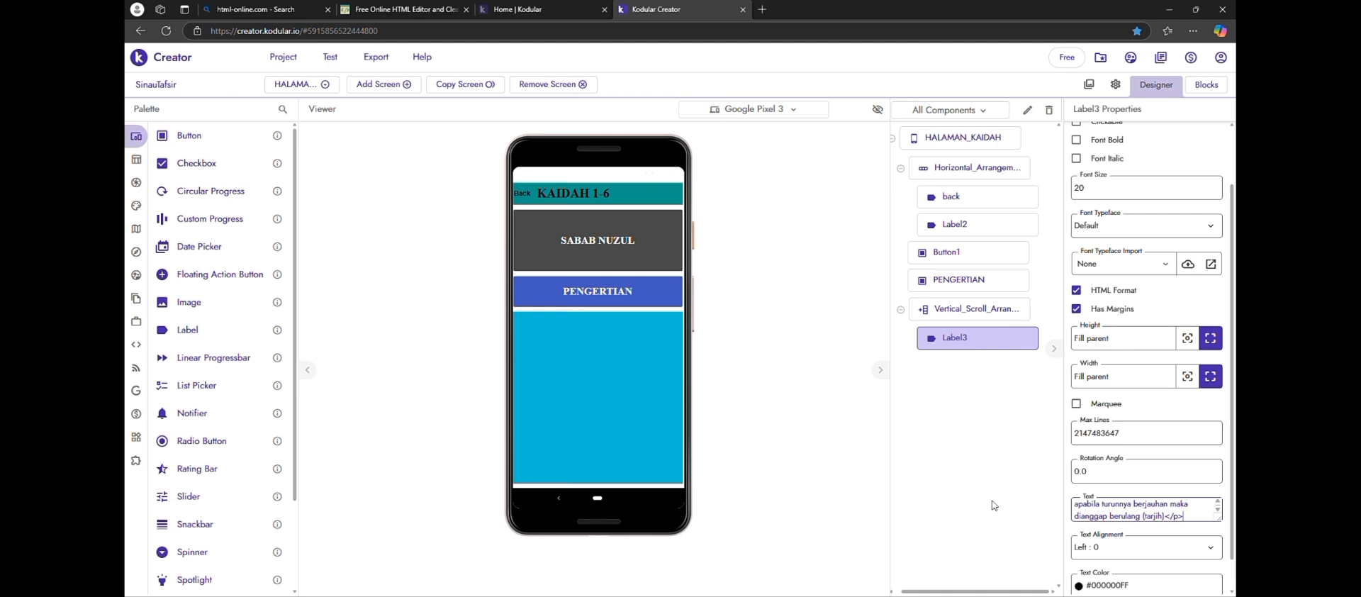
pyautogui.click(881, 508)
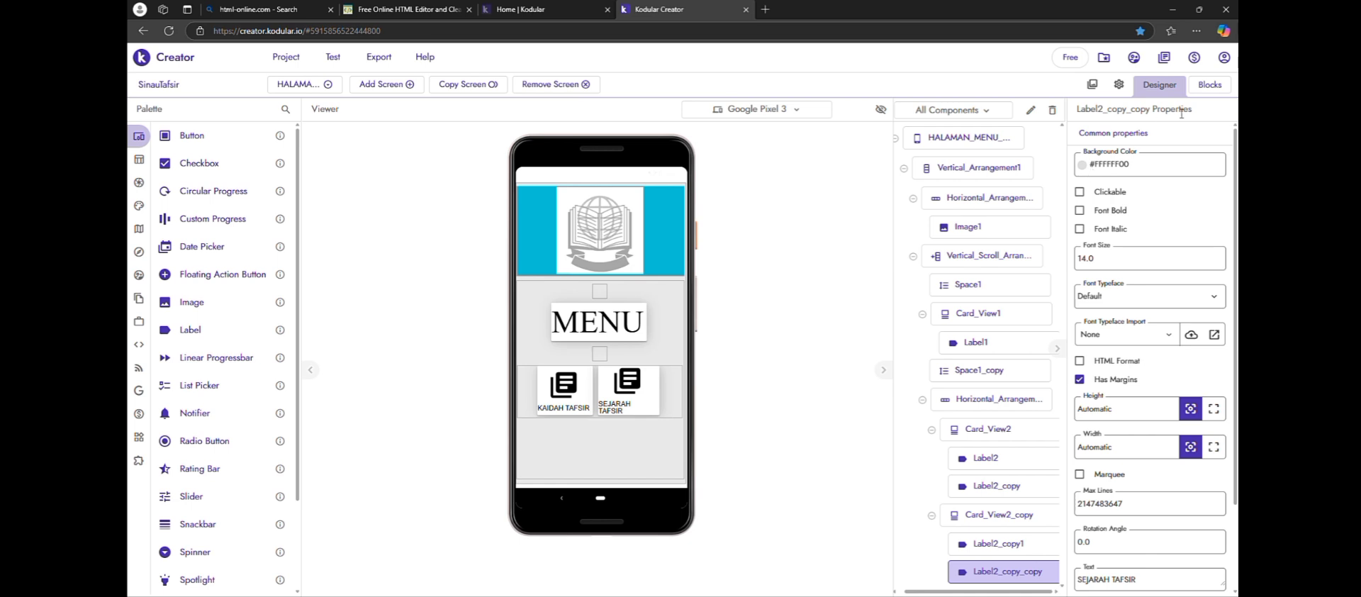
# Add a Click event block for Card_View2_copy to the block workspace of the menu screen
pyautogui.click(1229, 90)
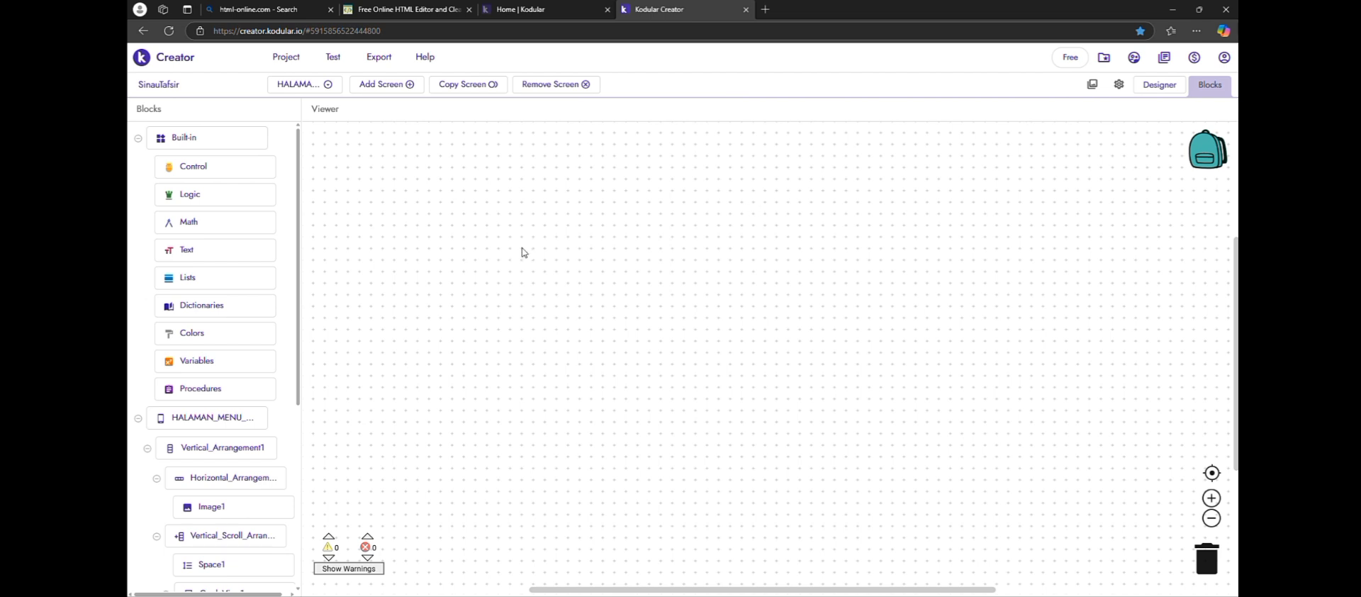
pyautogui.scroll(-2, 219, 301)
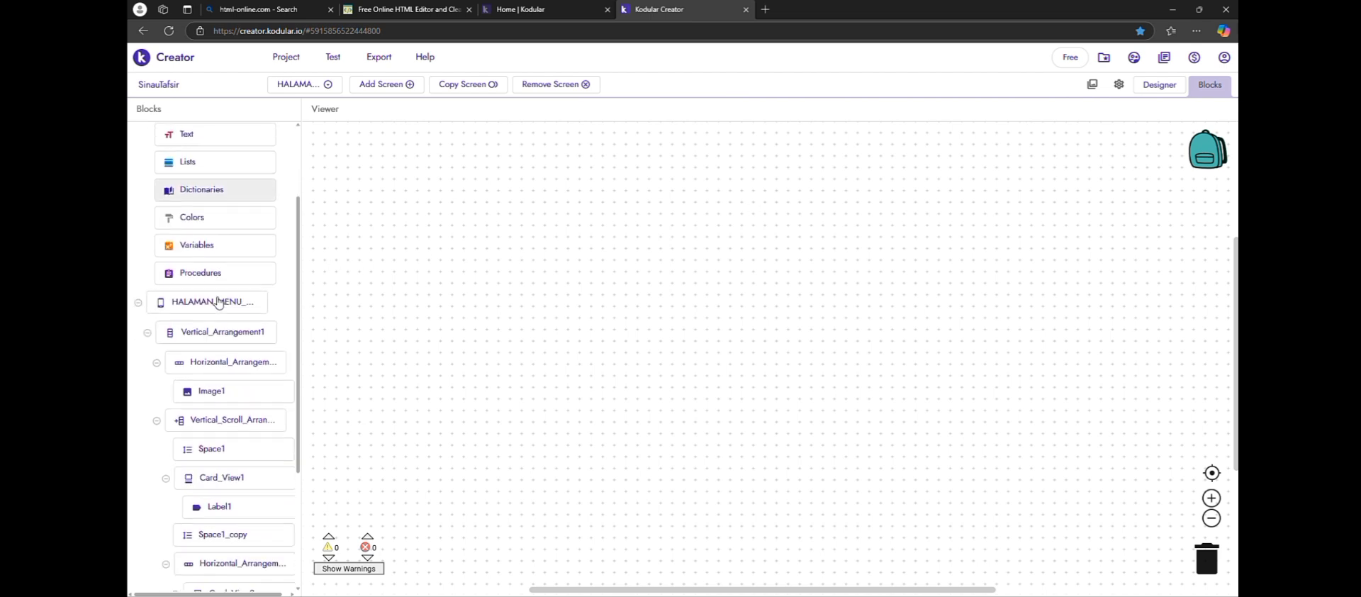
pyautogui.scroll(-3, 218, 301)
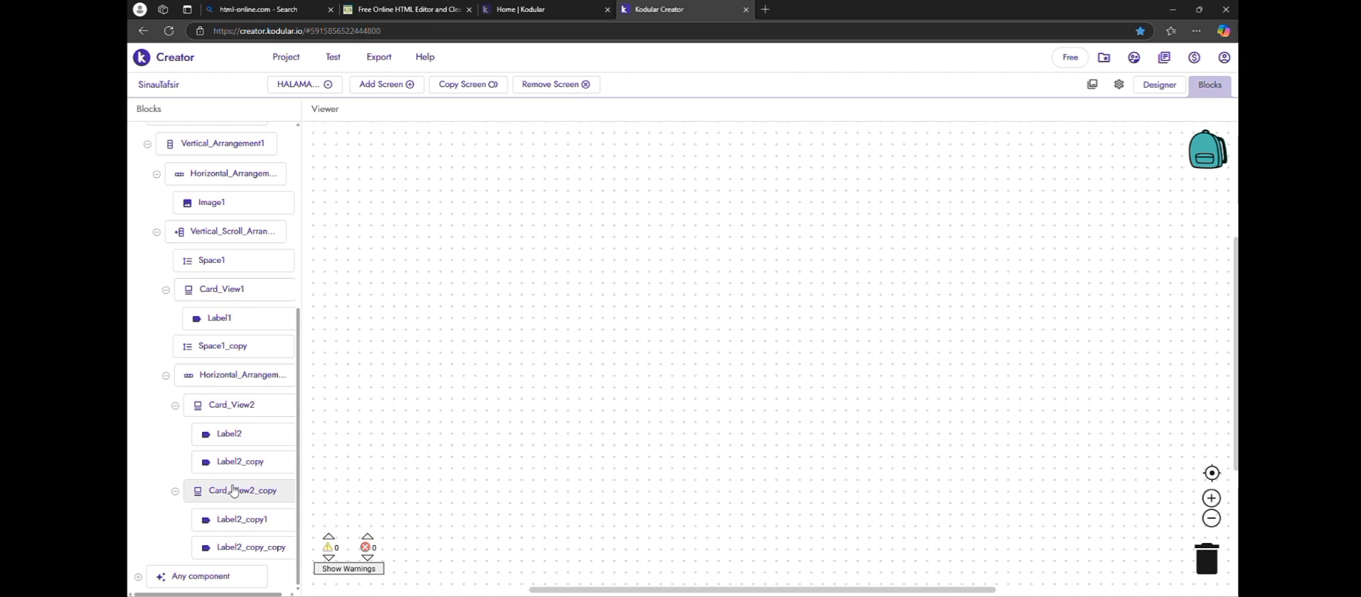
pyautogui.click(233, 490)
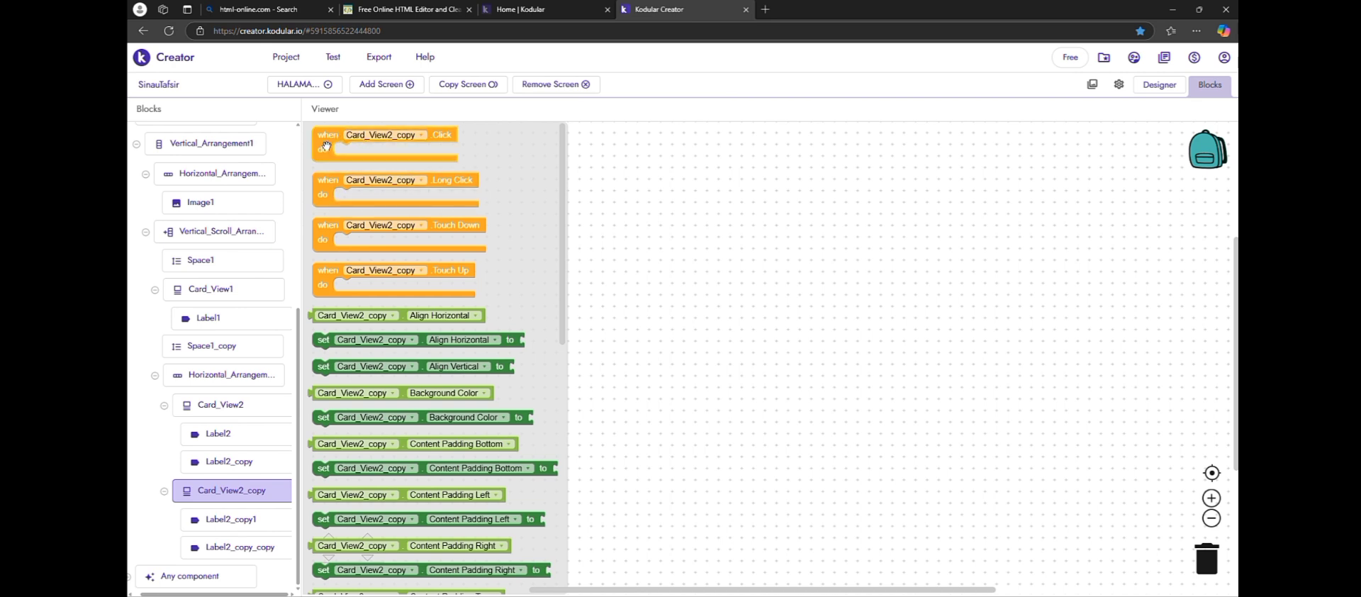
pyautogui.moveTo(327, 146); pyautogui.dragTo(402, 204)
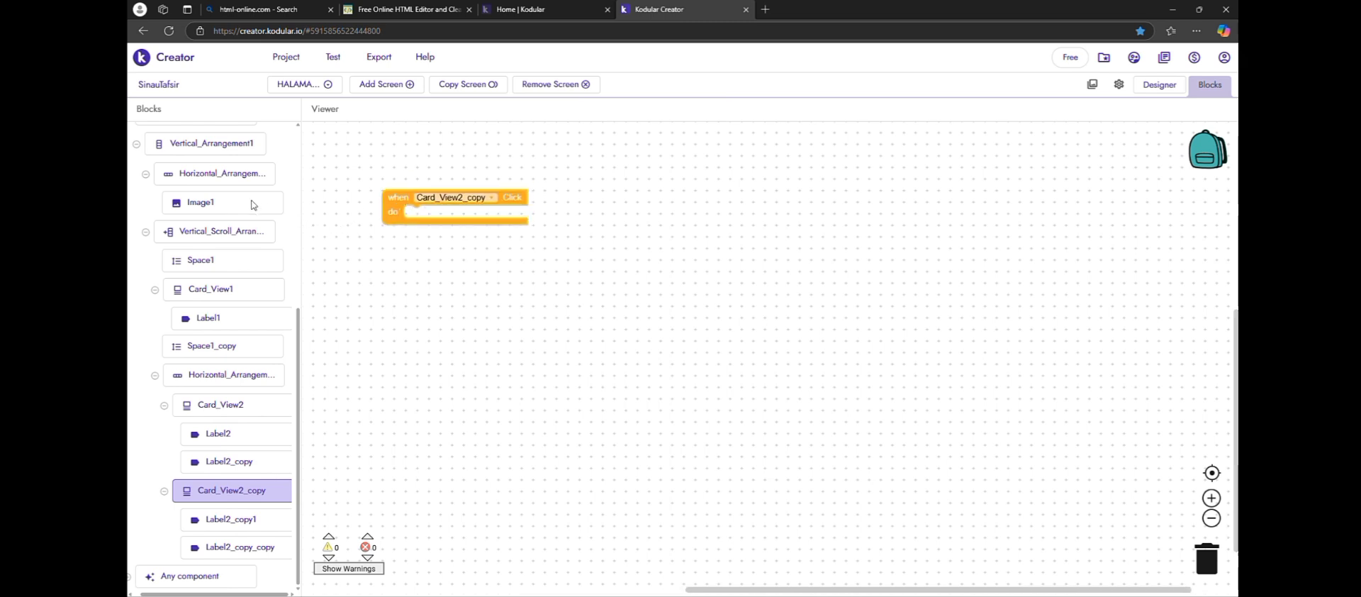
# Put an open another screen block inside the Card_View2_copy Click event and set its screenName to HALAMAN_MENU_LANJUTAN
pyautogui.scroll(5, 252, 205)
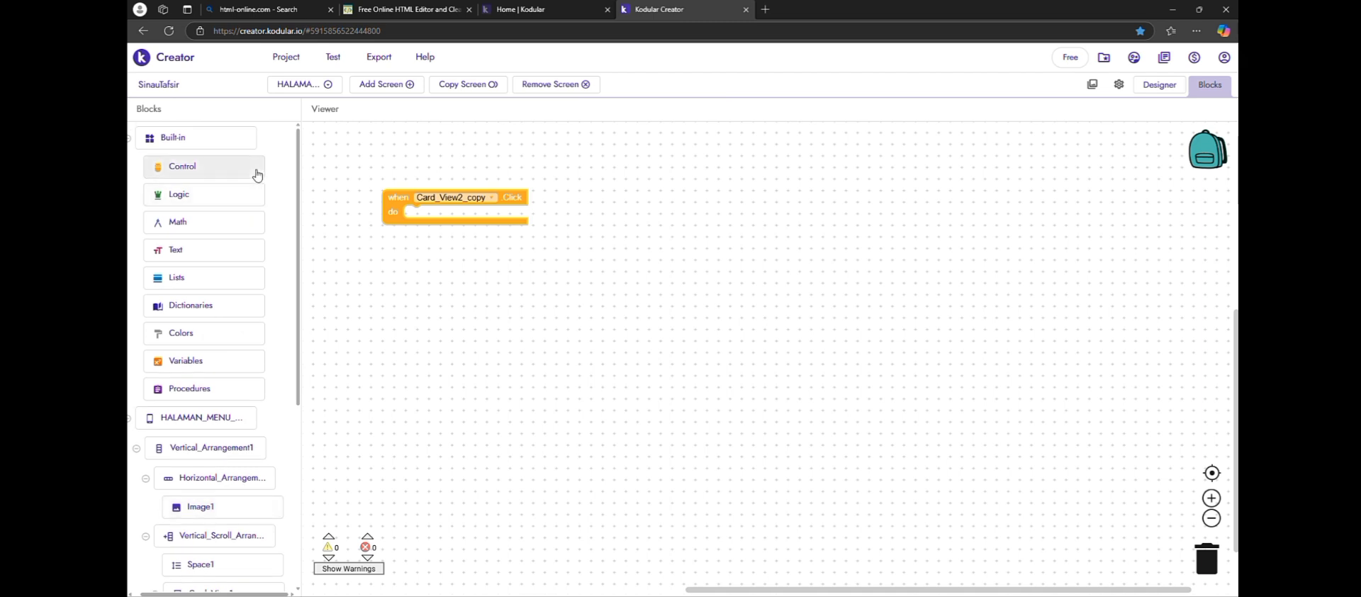
pyautogui.click(257, 175)
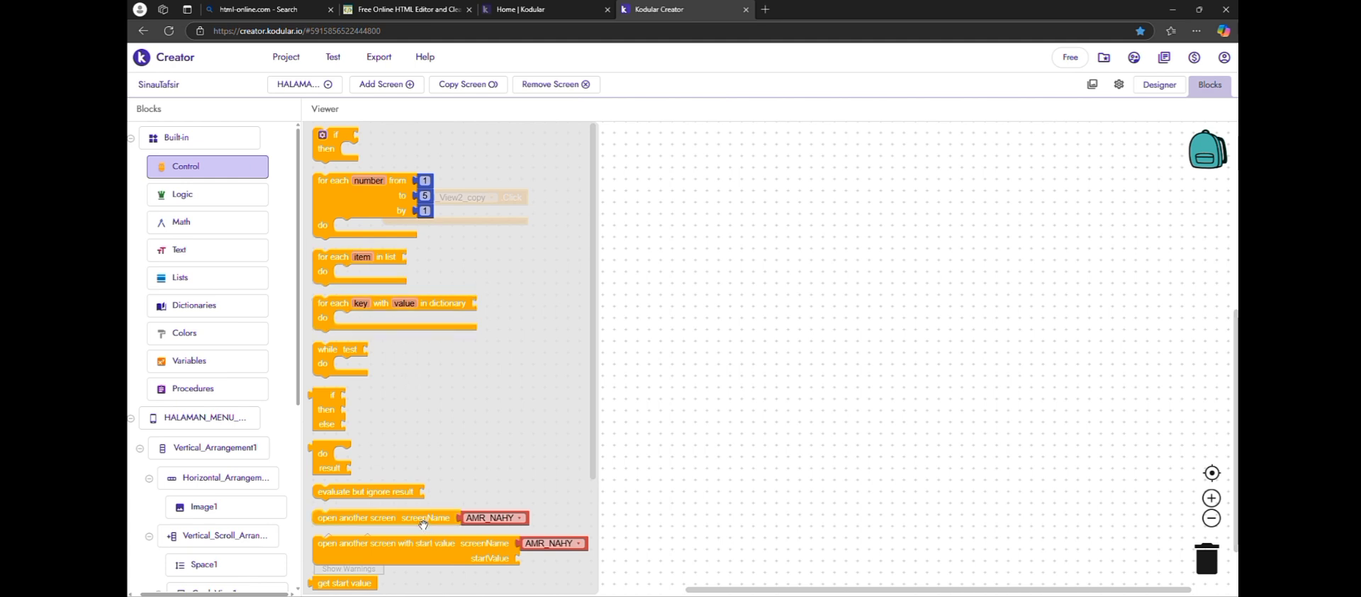
pyautogui.moveTo(423, 523); pyautogui.dragTo(517, 211)
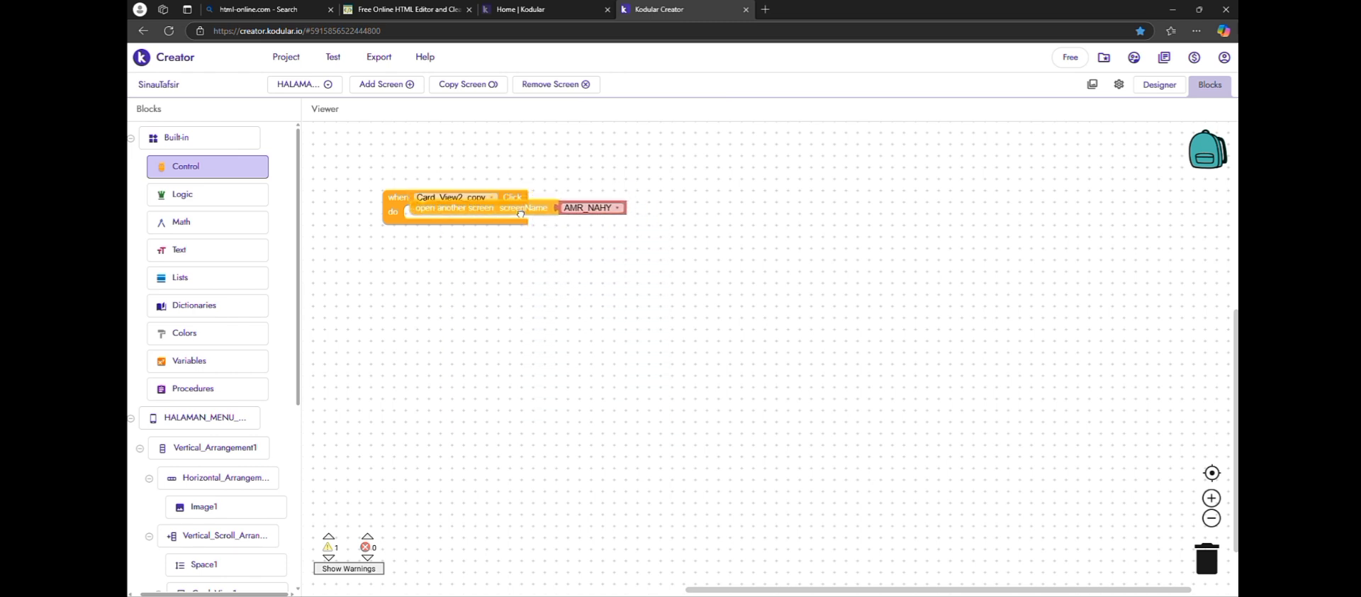
pyautogui.click(612, 217)
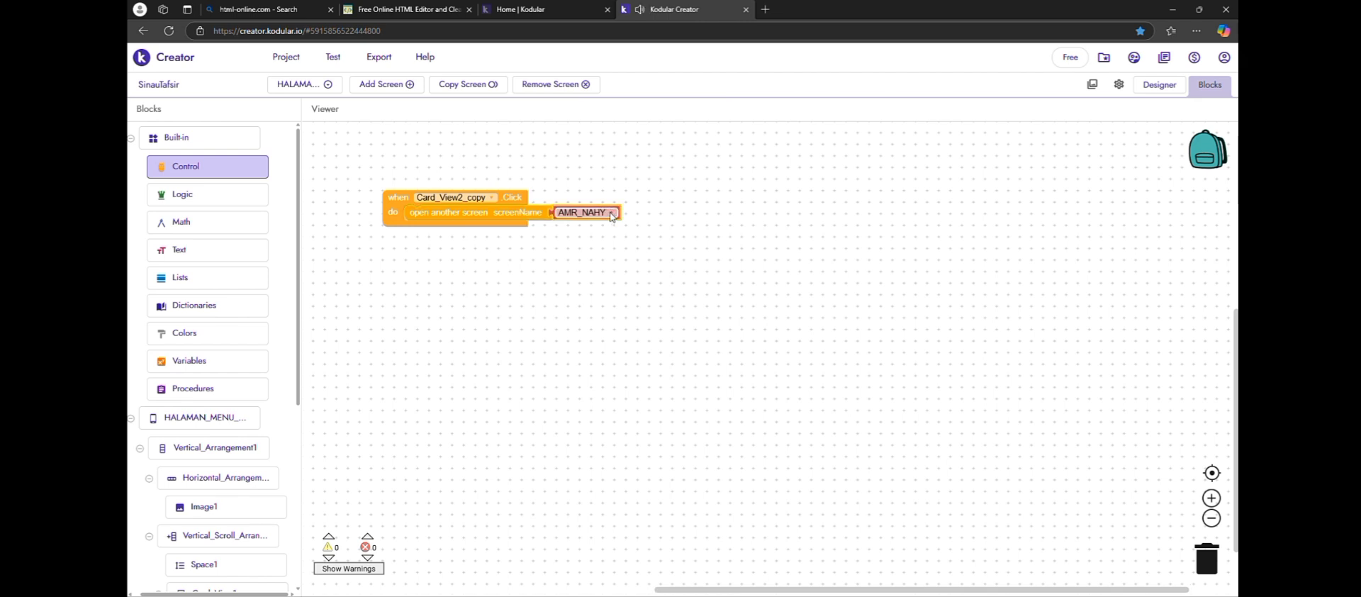
pyautogui.click(613, 214)
pyautogui.scroll(-5, 634, 275)
pyautogui.scroll(-10, 634, 275)
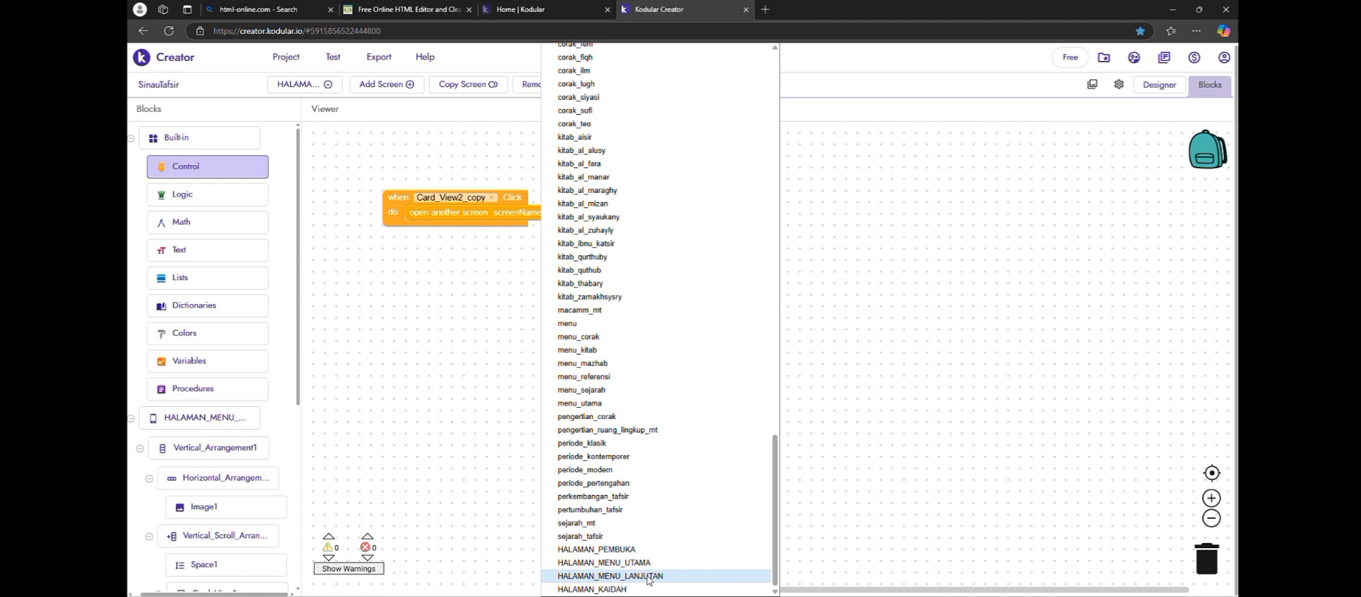
pyautogui.click(648, 577)
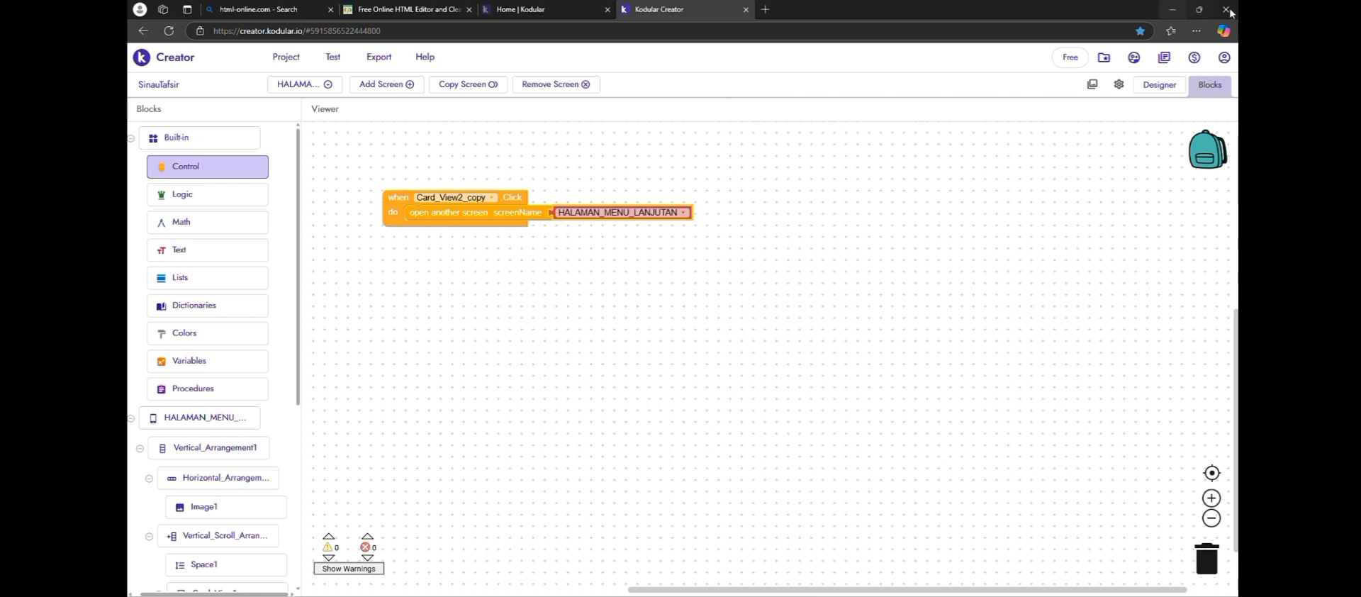
pyautogui.click(1157, 85)
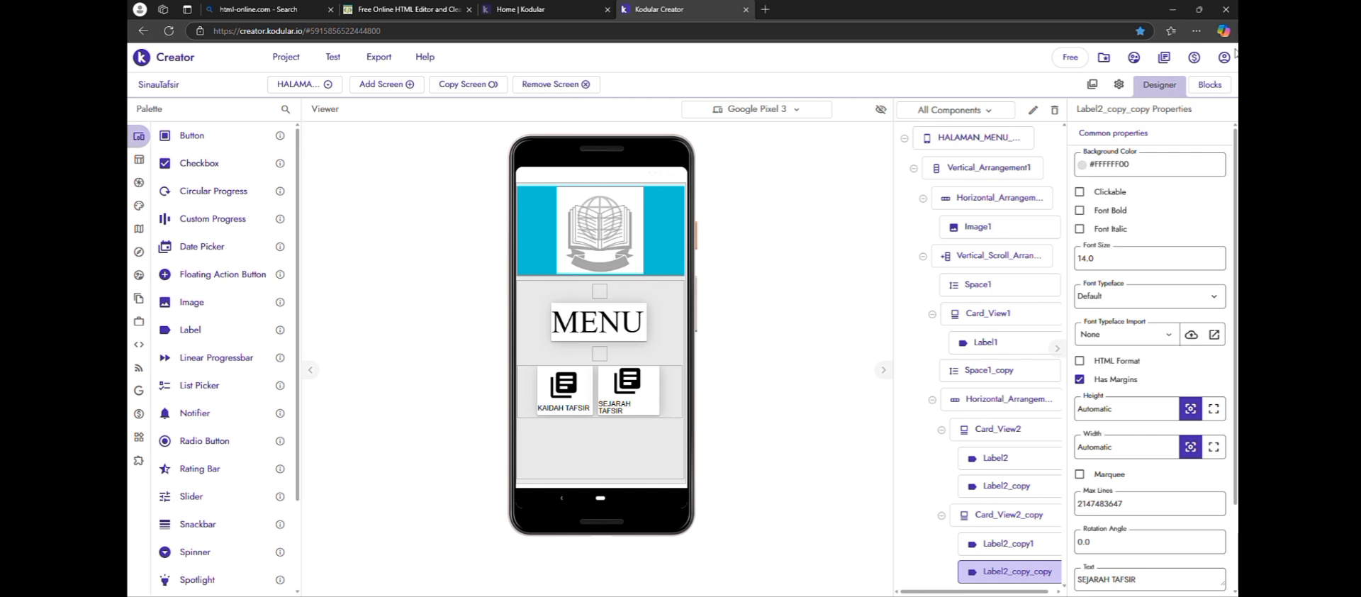
pyautogui.click(1225, 85)
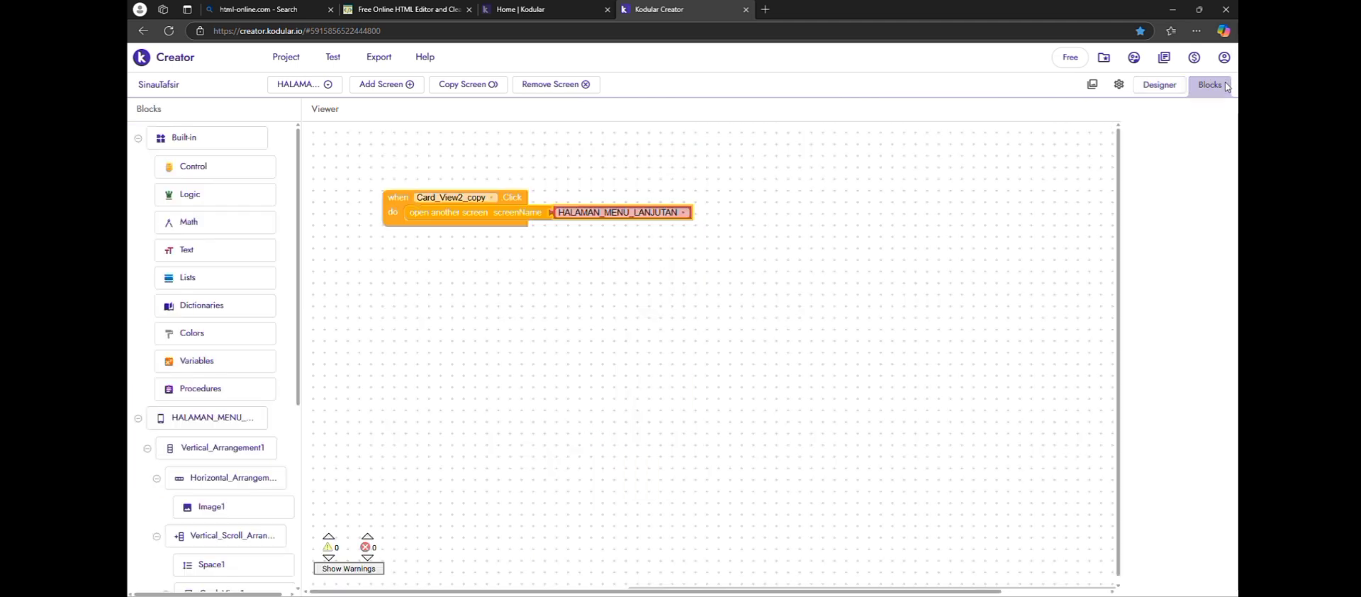
pyautogui.click(488, 204)
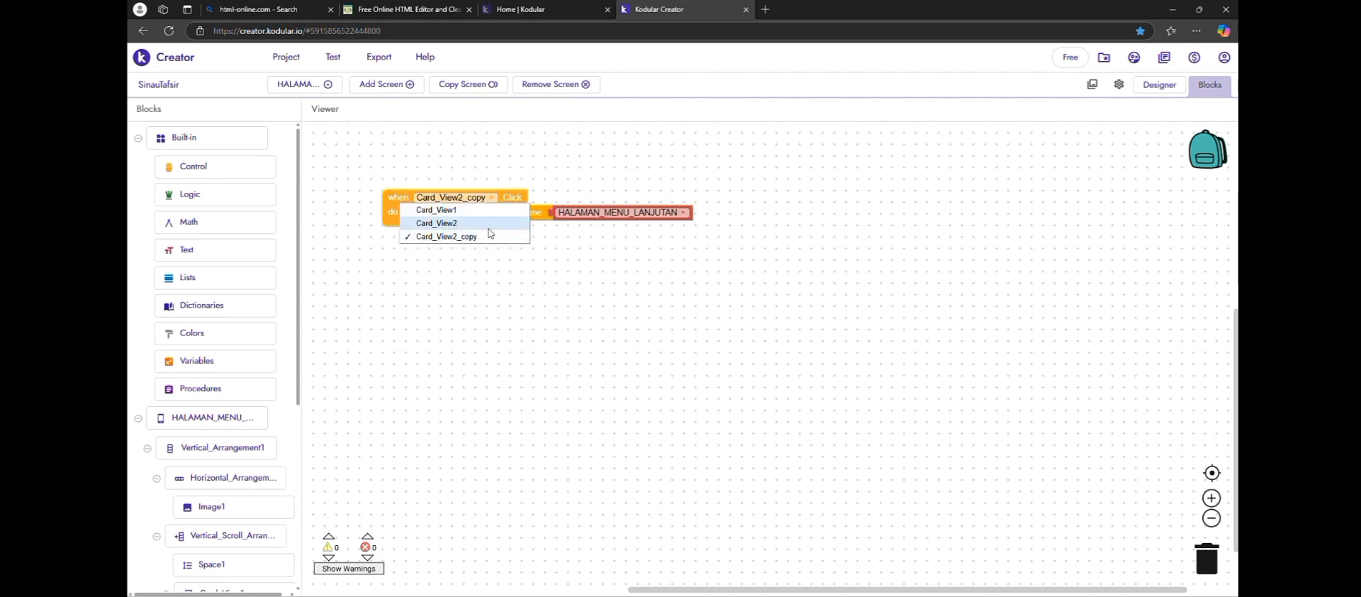
pyautogui.click(543, 271)
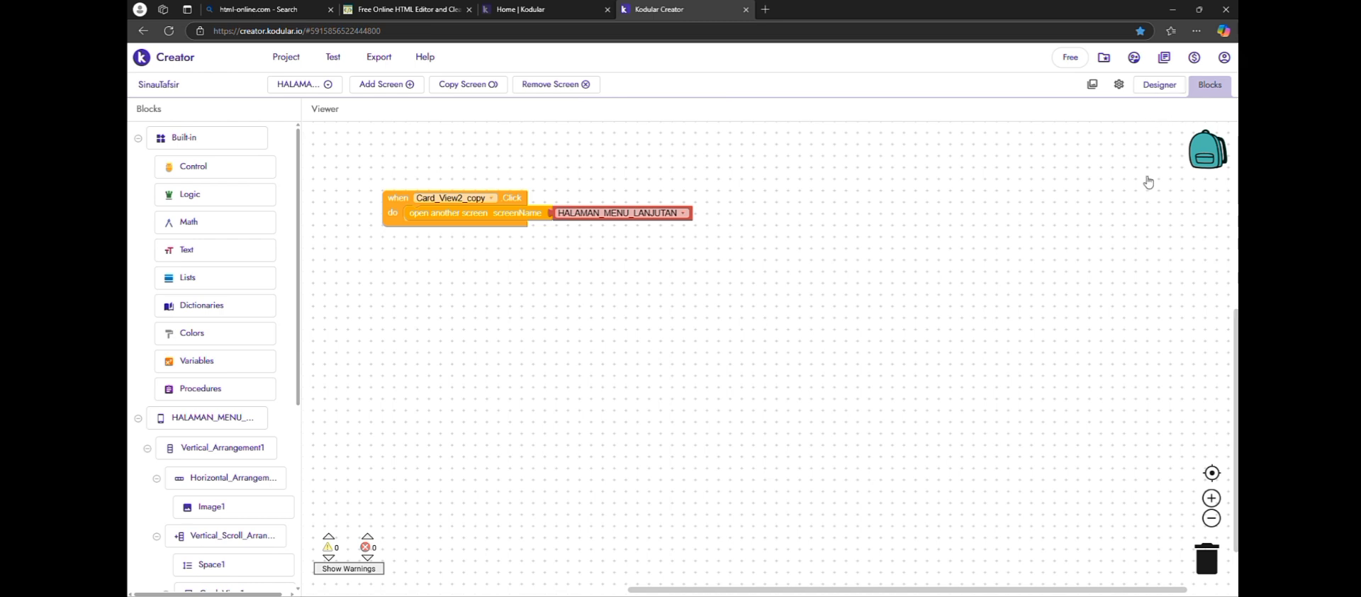
# Enable Full Clickable for Card_View2, the KAIDAH TAFSIR card, in the menu screen's design
pyautogui.click(1166, 90)
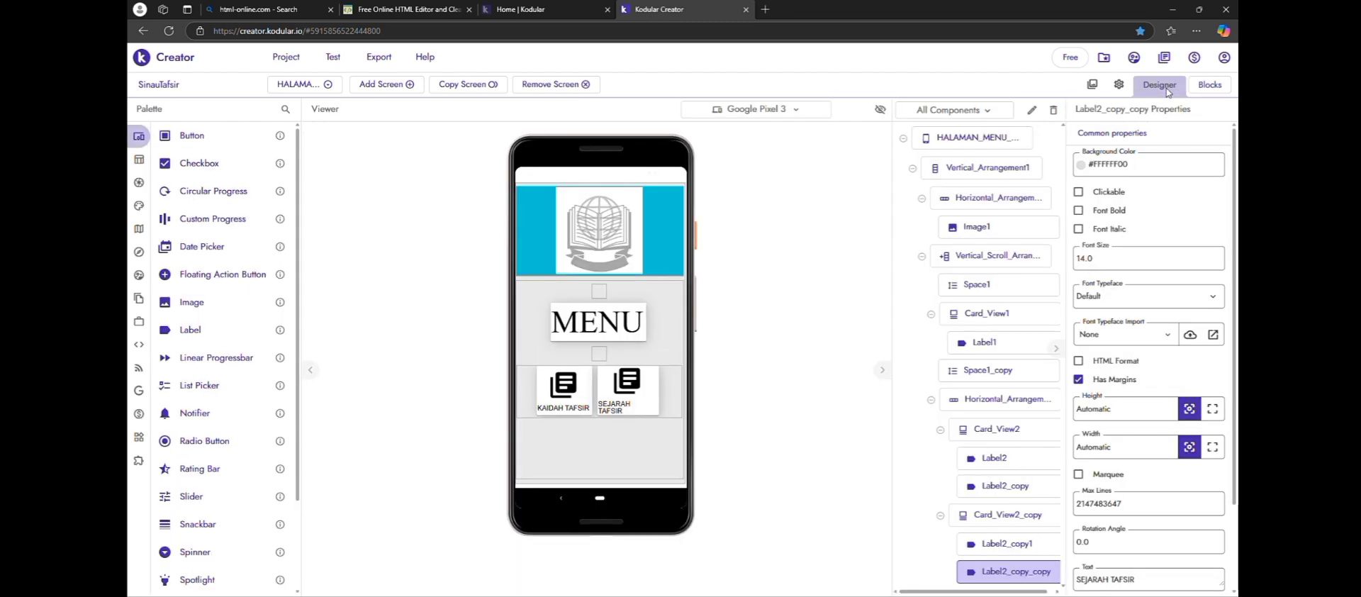
pyautogui.click(1035, 516)
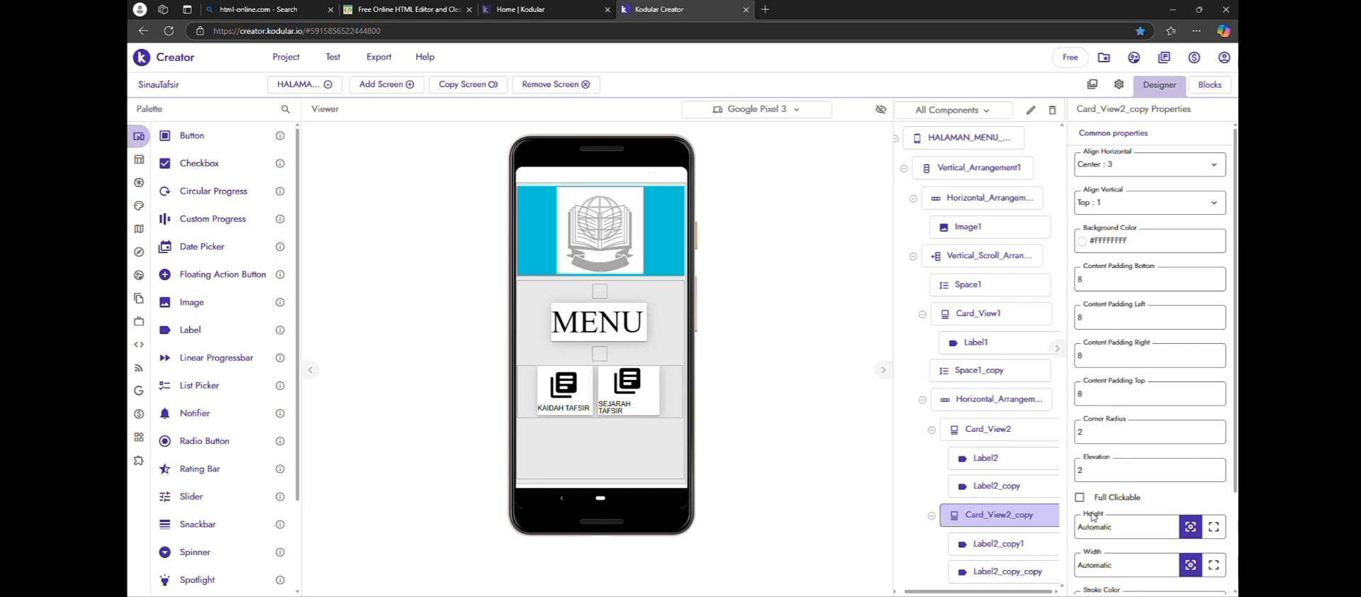
pyautogui.scroll(-1, 1092, 515)
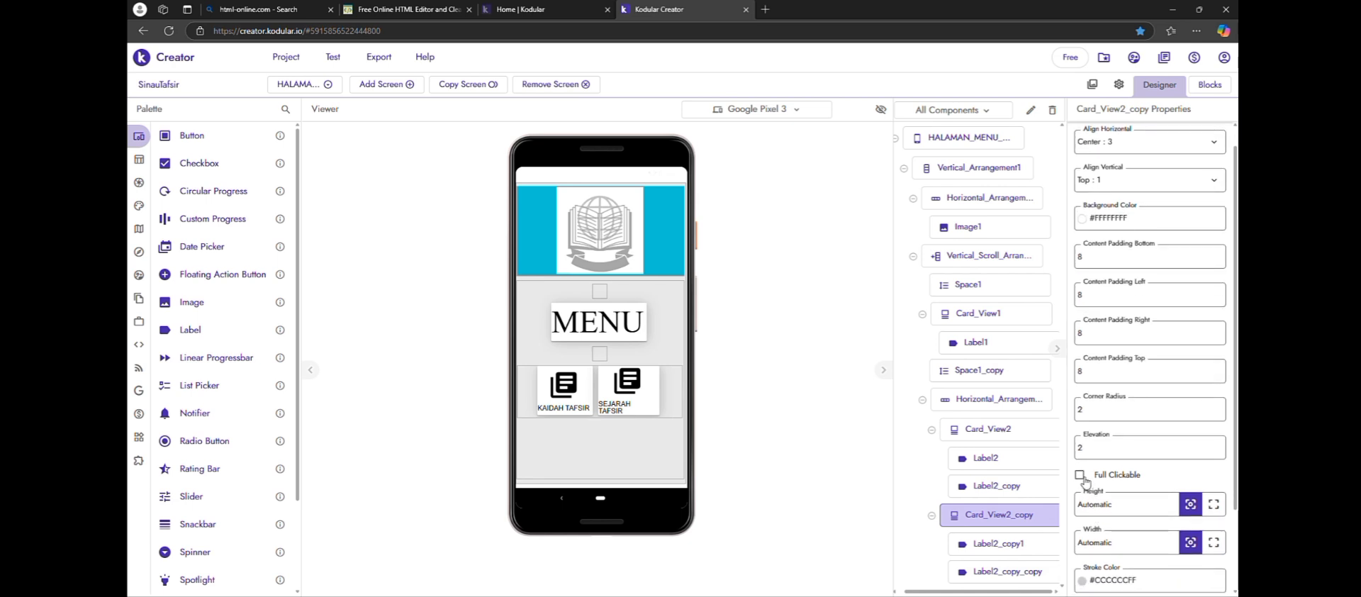
pyautogui.click(1028, 433)
pyautogui.click(1081, 475)
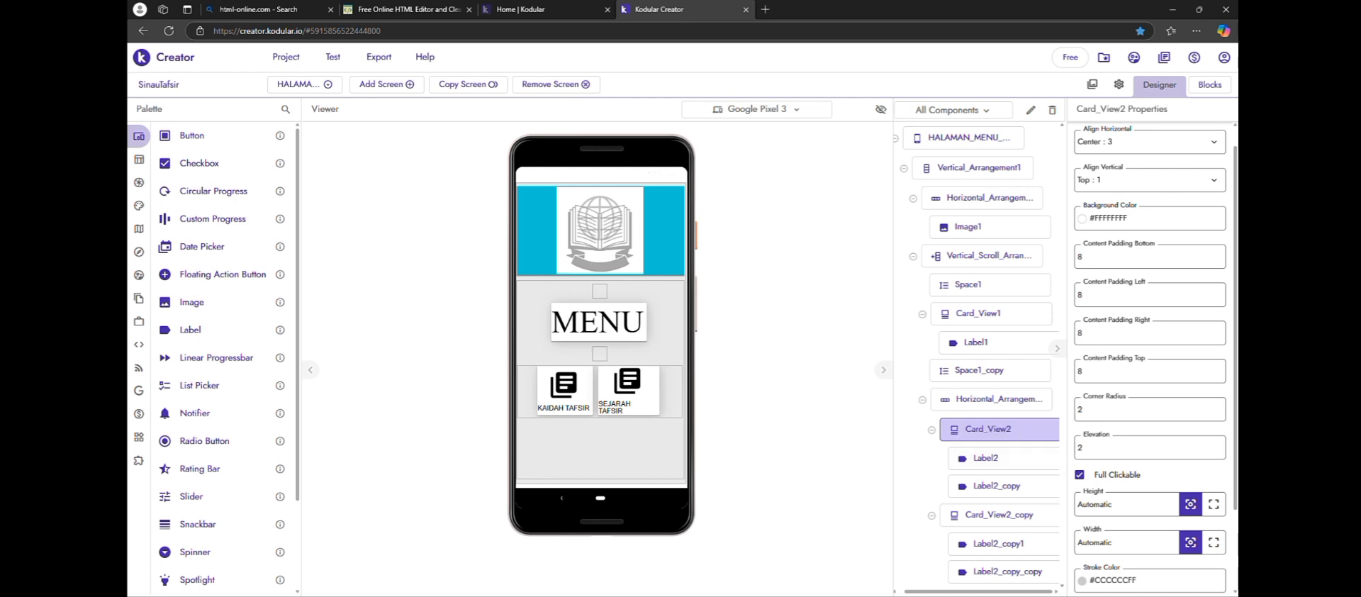
# Collapse the Card_View2_copy Click event block in the block workspace
pyautogui.click(1210, 84)
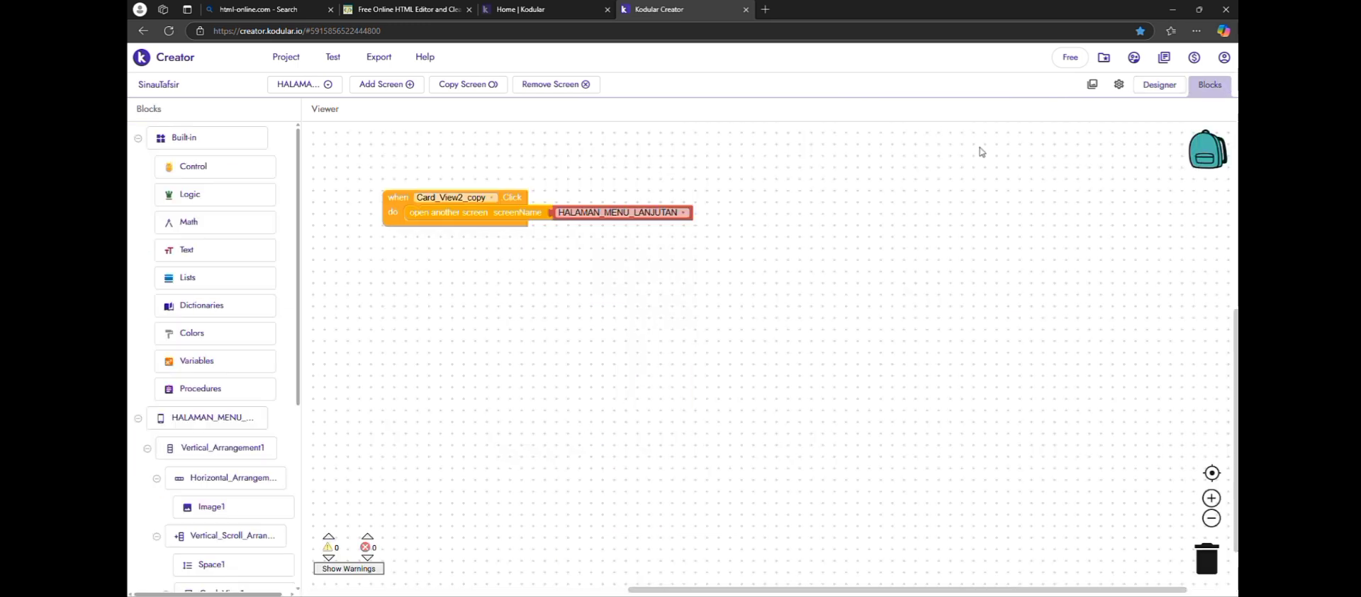
pyautogui.doubleClick(395, 223)
pyautogui.rightClick(395, 223)
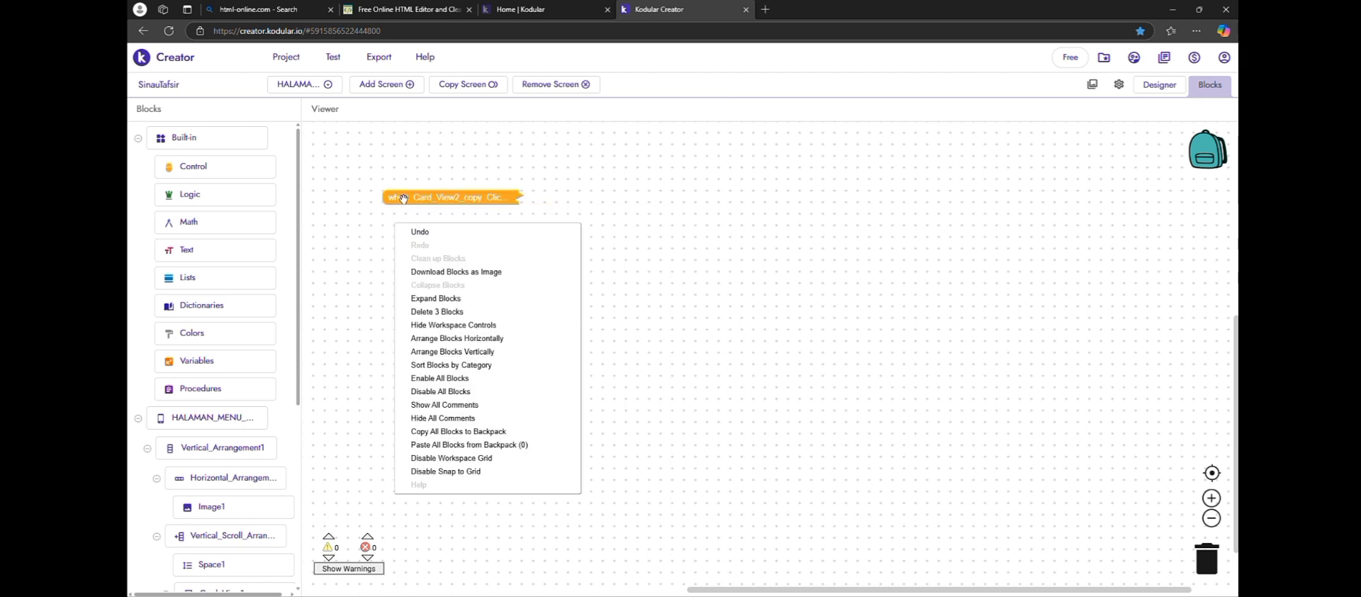
pyautogui.click(393, 231)
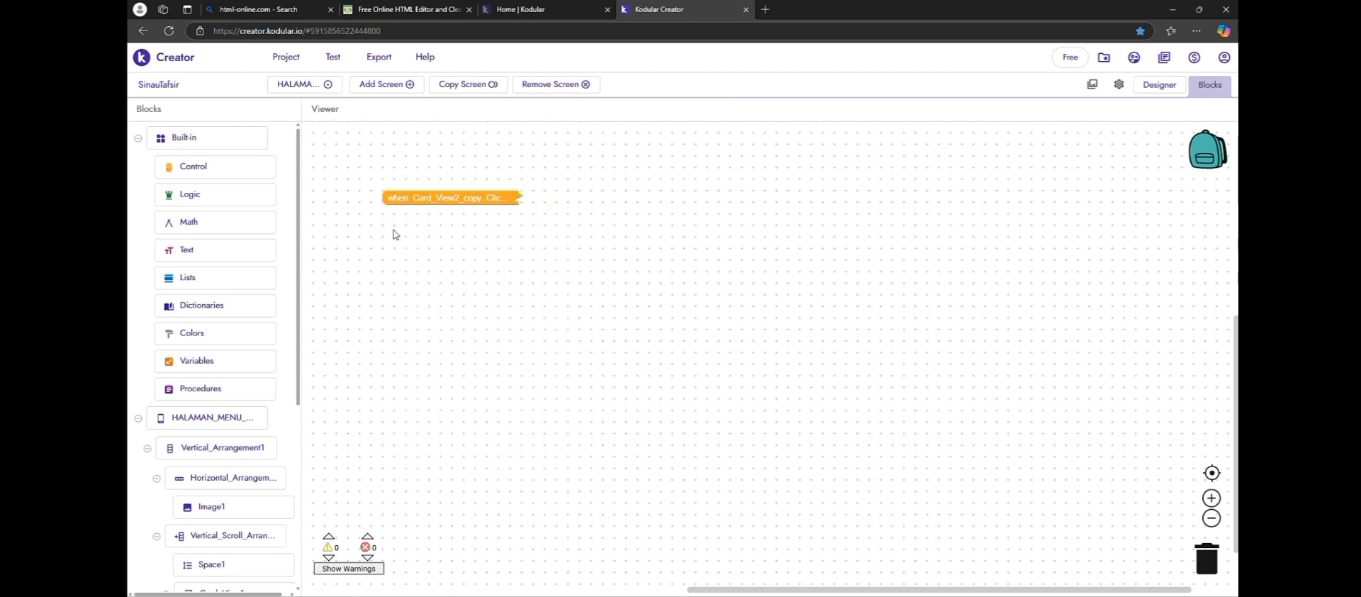
# Expand the collapsed Card_View2_copy Click event block in the block workspace
pyautogui.click(505, 197)
pyautogui.doubleClick(503, 197)
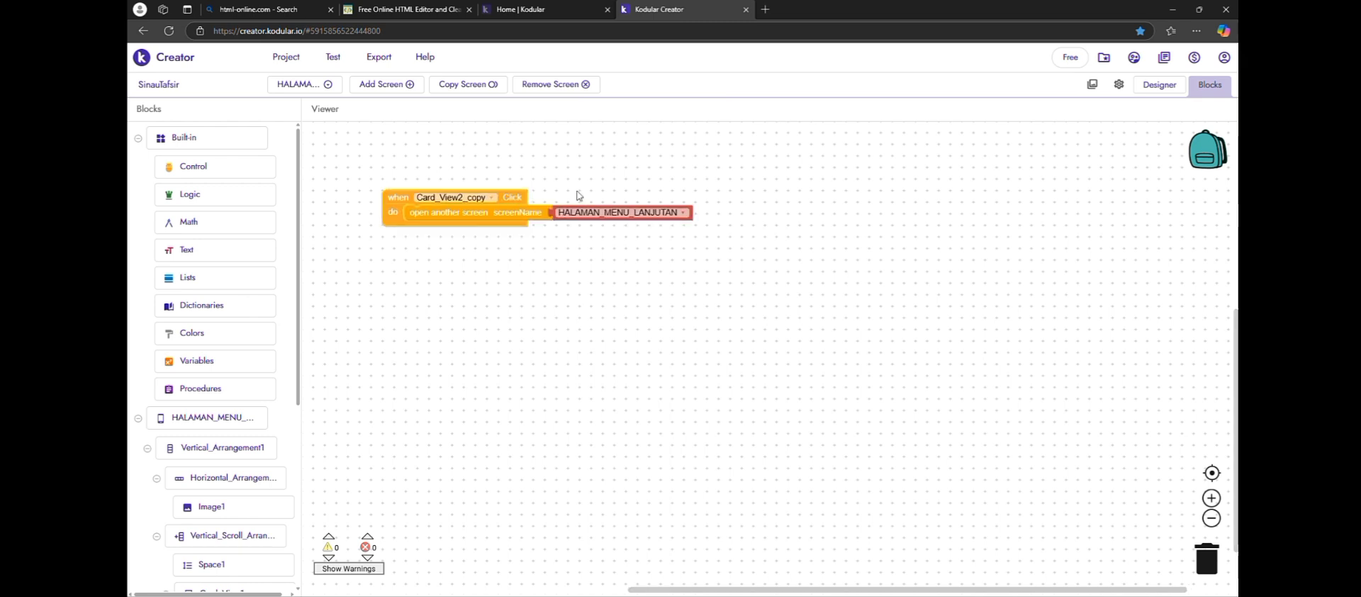
pyautogui.rightClick(402, 230)
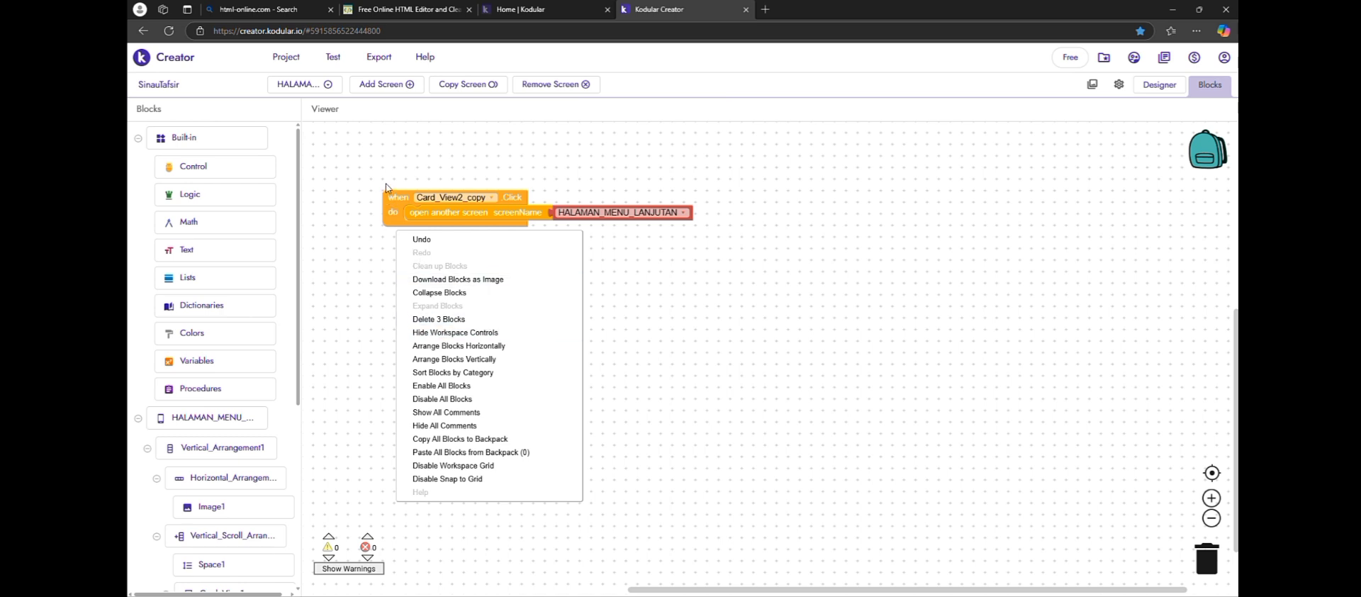
pyautogui.click(394, 201)
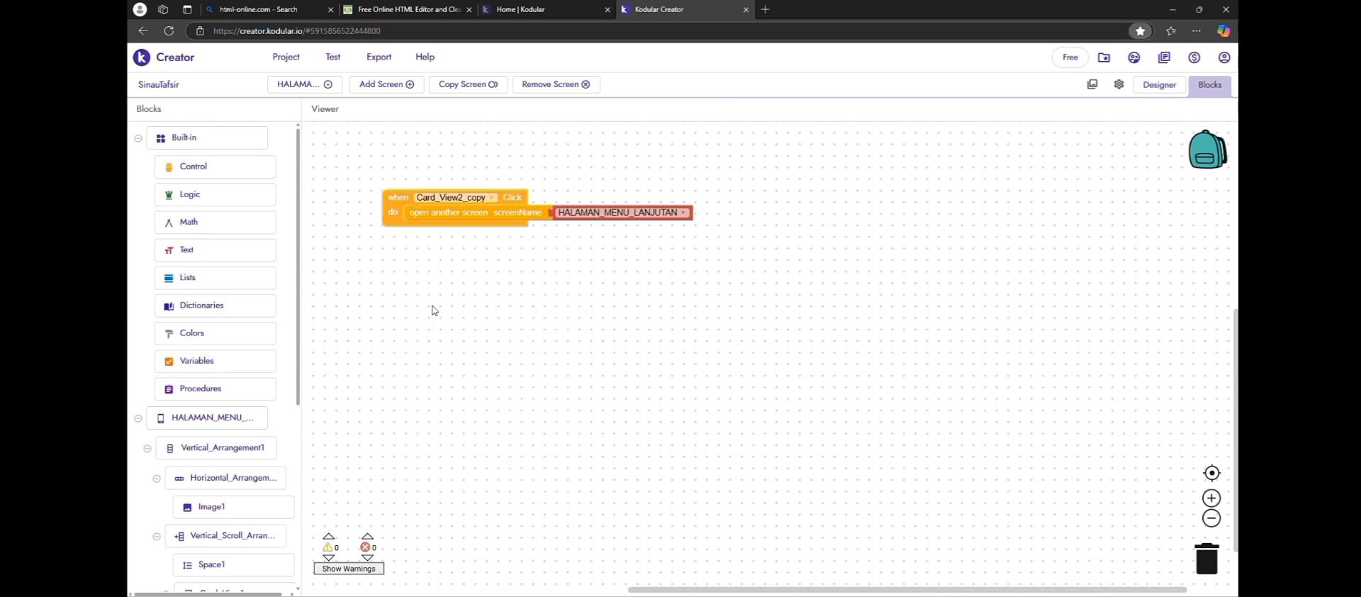
# Duplicate the Card_View2_copy Click event block with its open another screen block and place the copy below the original
pyautogui.moveTo(435, 308); pyautogui.dragTo(434, 242)
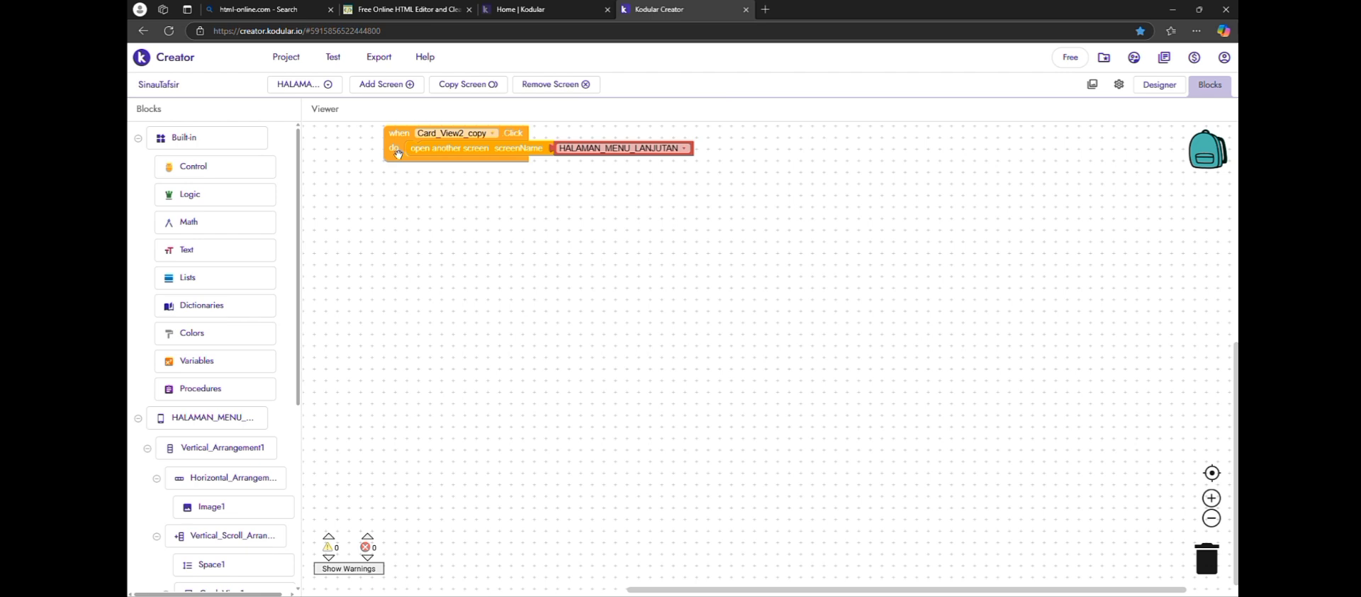
pyautogui.rightClick(397, 158)
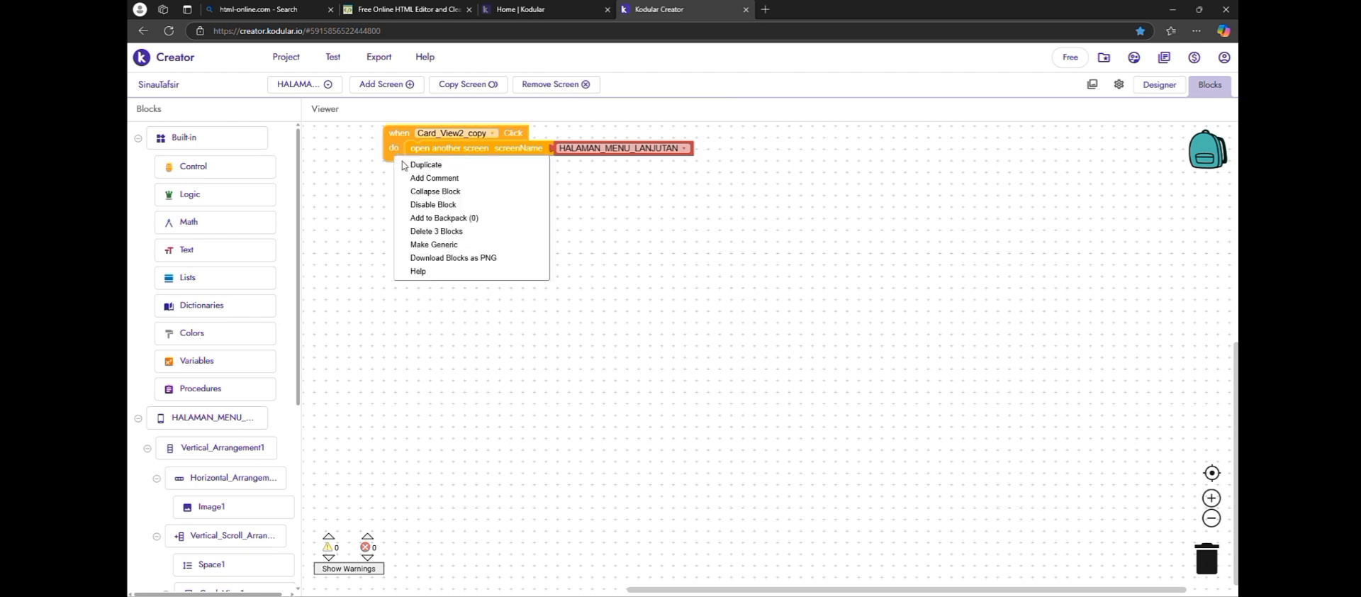
pyautogui.click(413, 167)
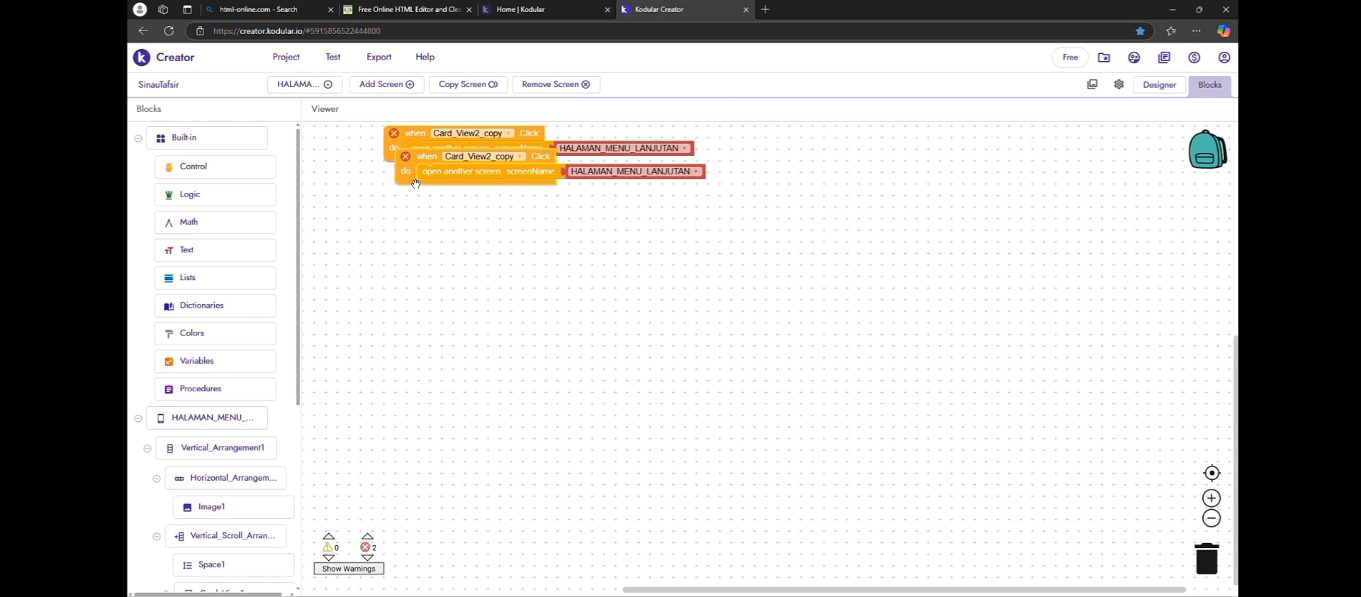
pyautogui.moveTo(416, 184); pyautogui.dragTo(403, 207)
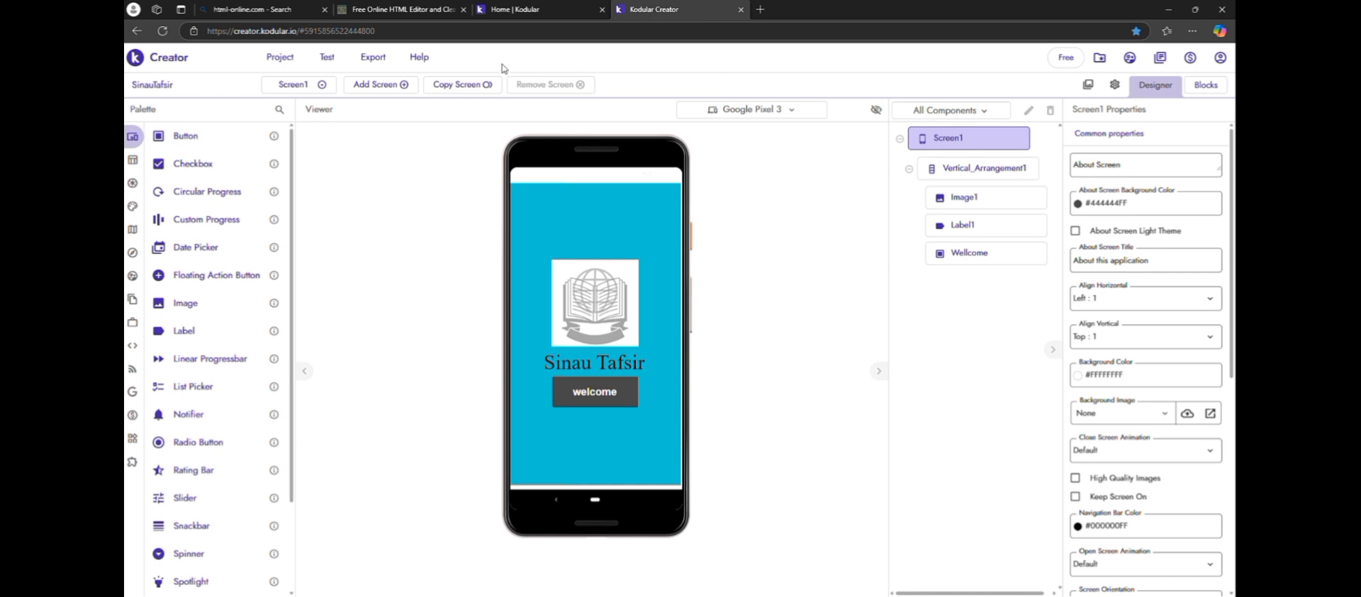
# Export the project as an Android App (.apk) and scan its download QR code with the phone's Pemindai Cerdas scanner
pyautogui.click(385, 61)
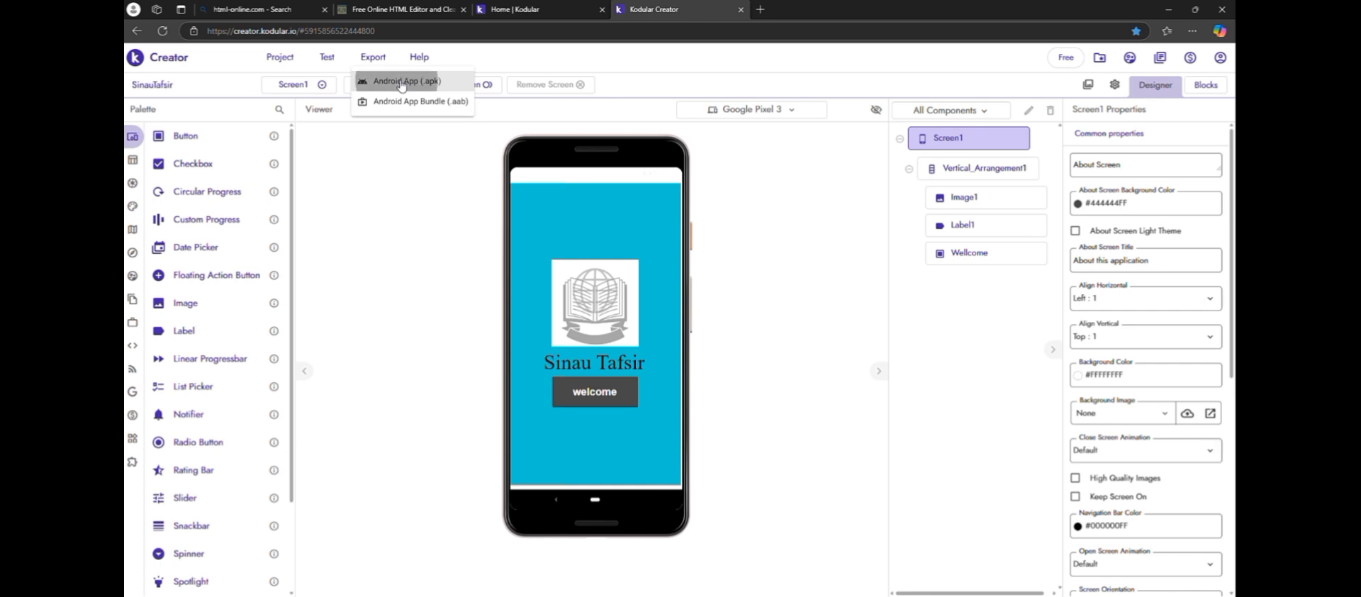
pyautogui.click(402, 83)
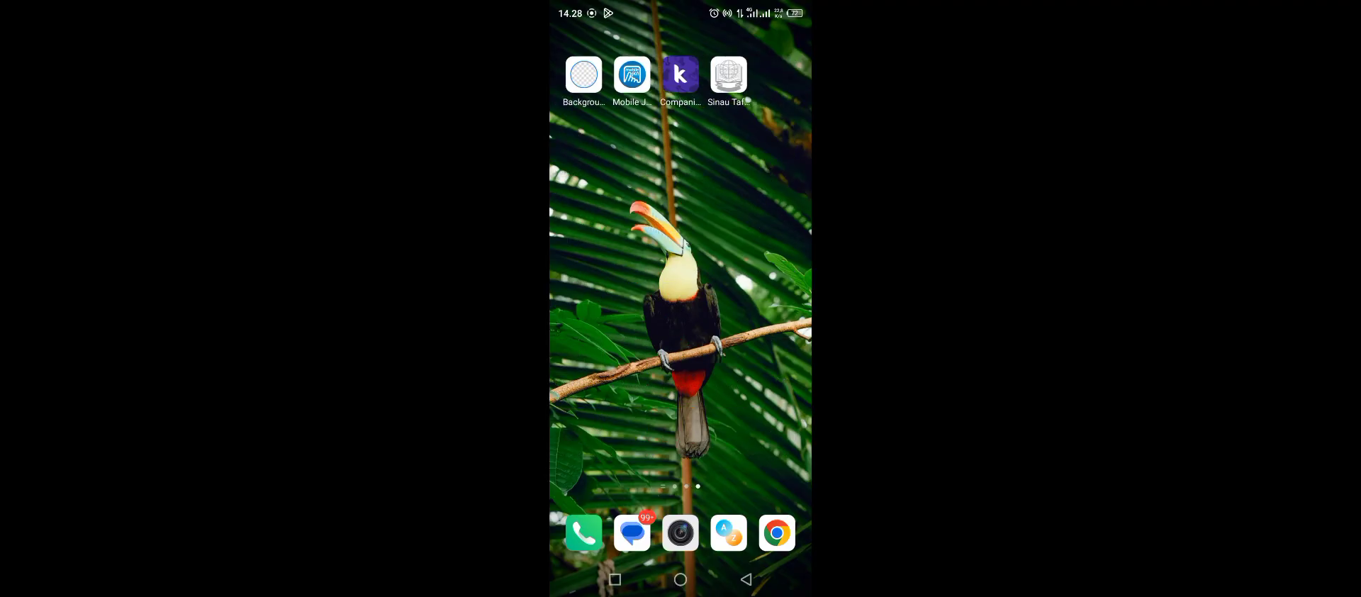
pyautogui.moveTo(603, 319); pyautogui.dragTo(759, 319)
pyautogui.click(632, 216)
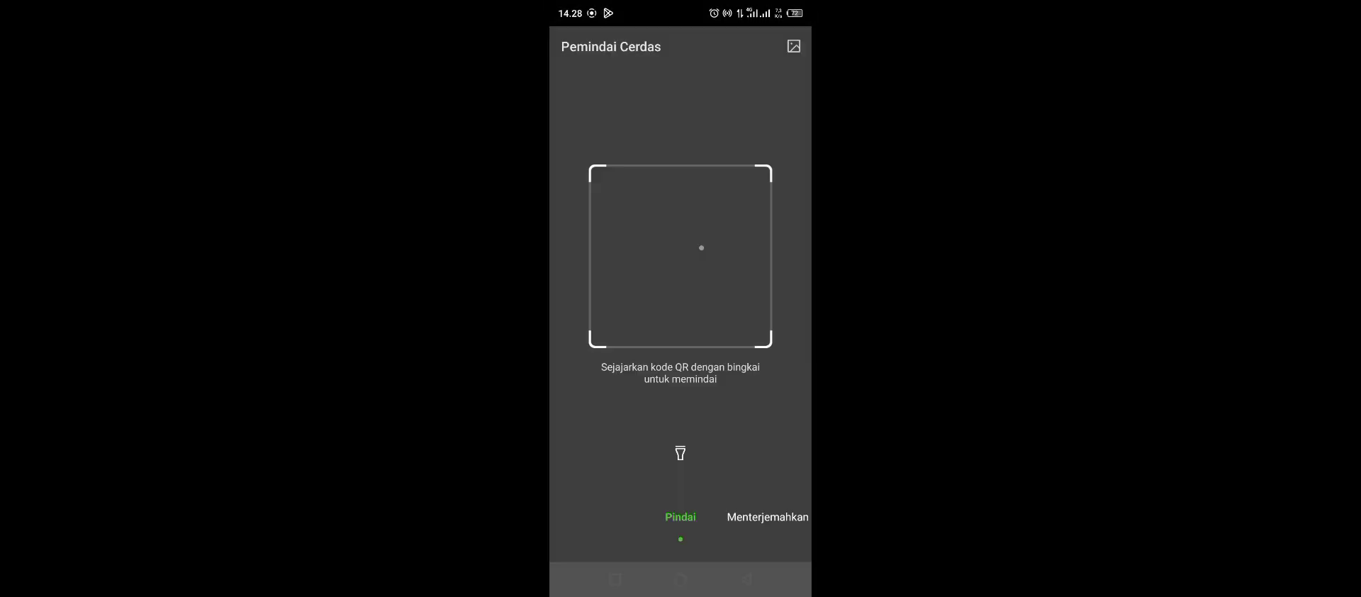
pyautogui.click(681, 504)
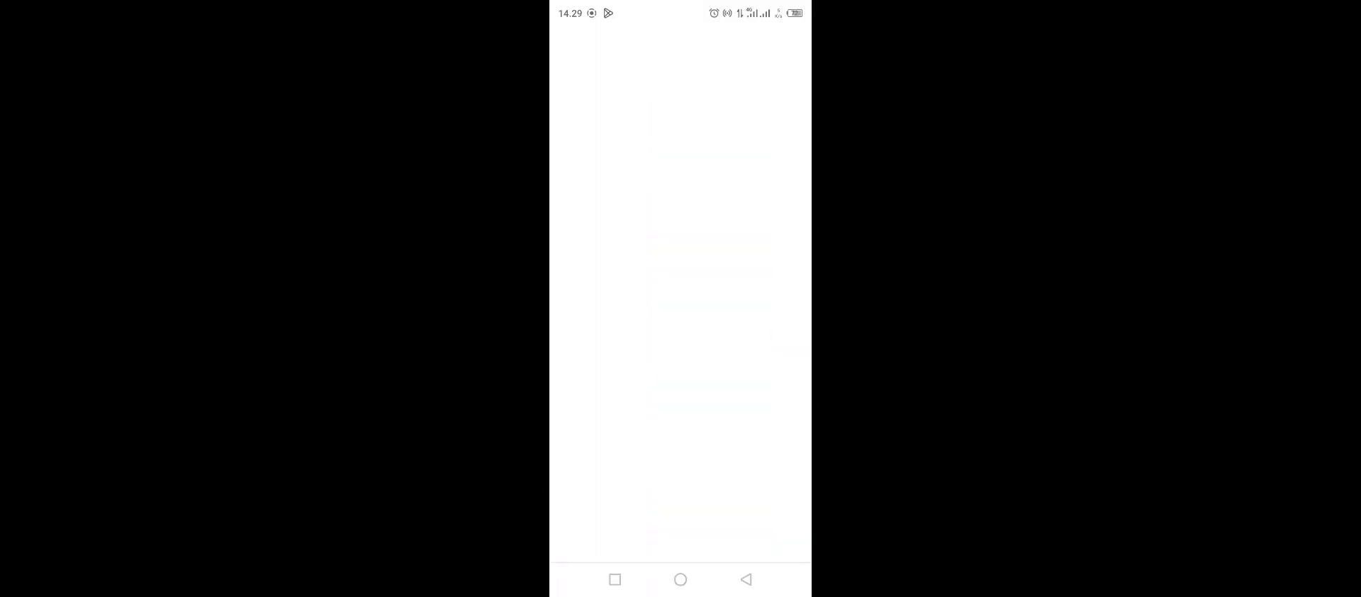
# Download SinauTafsir (1).apk on the phone and install it with a Play Protect app scan, opening the app
pyautogui.click(753, 339)
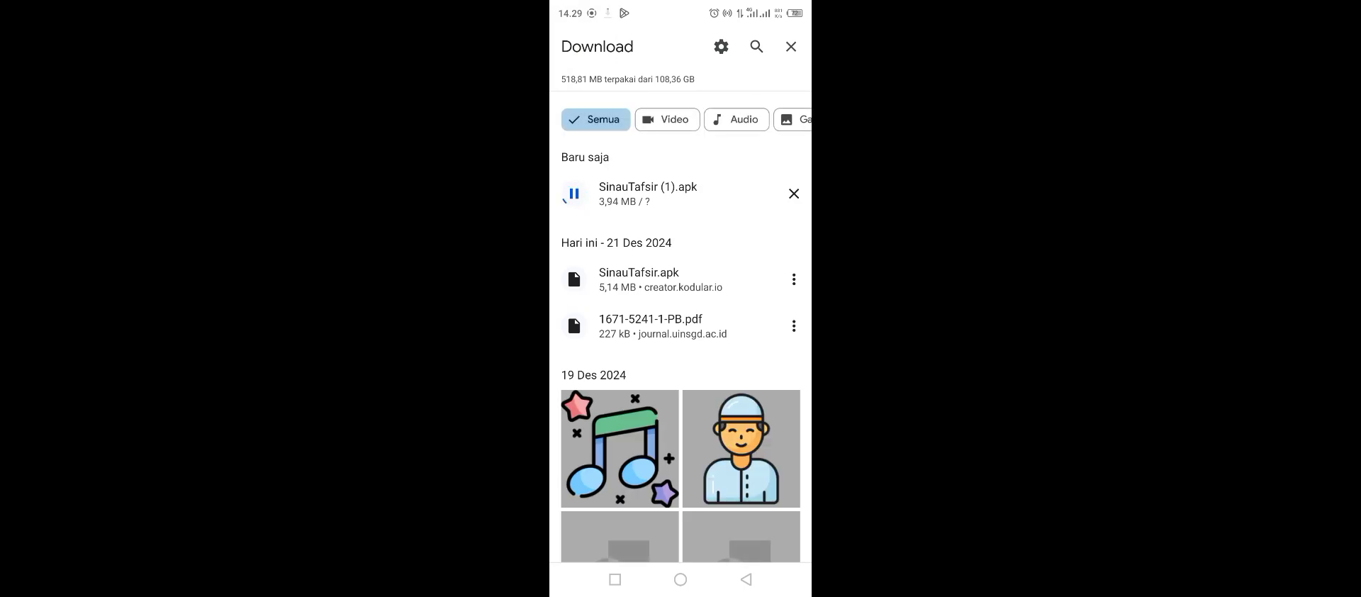
pyautogui.click(759, 344)
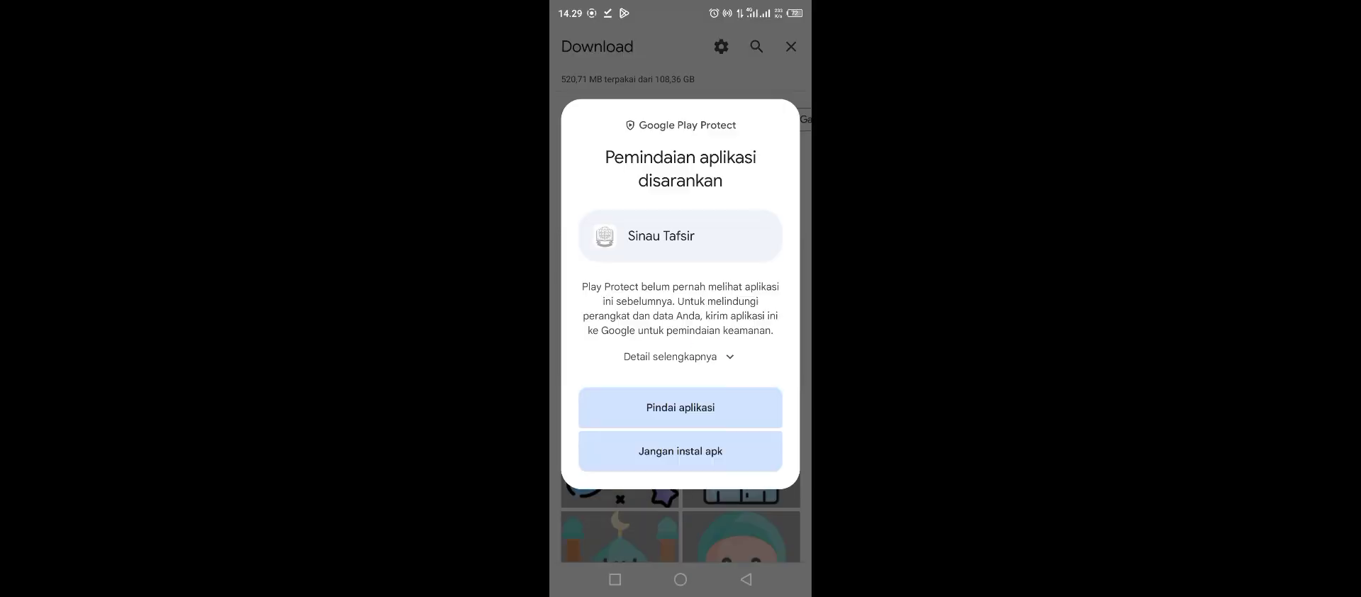
pyautogui.click(681, 404)
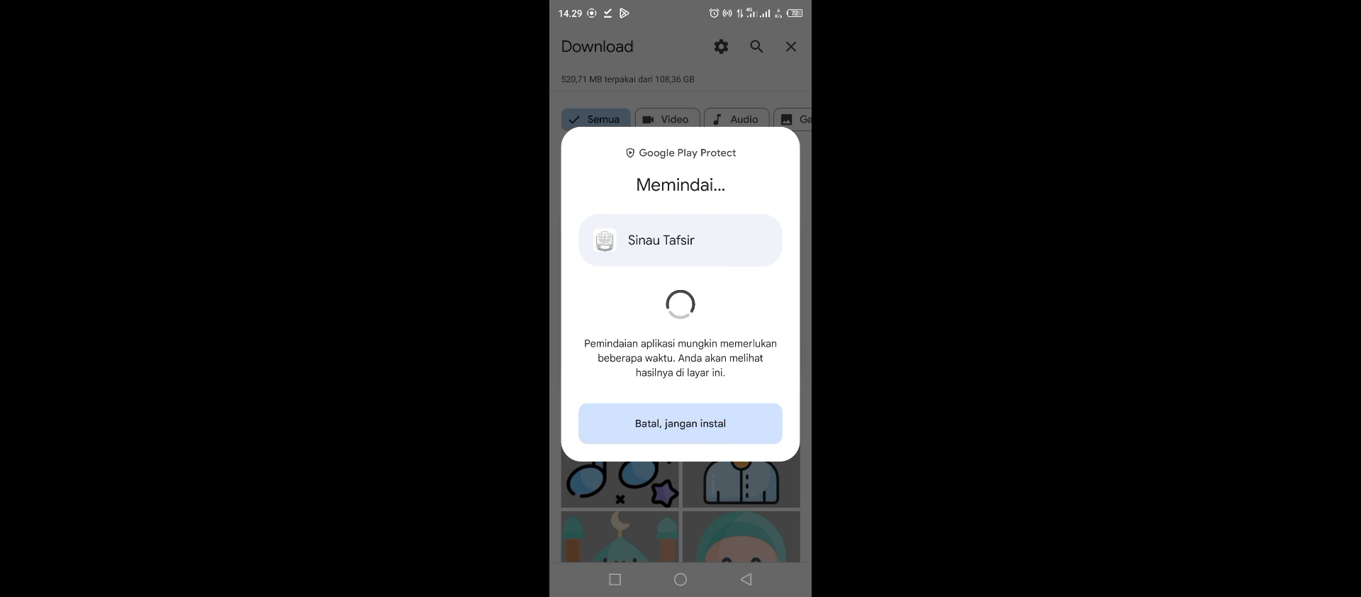
pyautogui.click(680, 387)
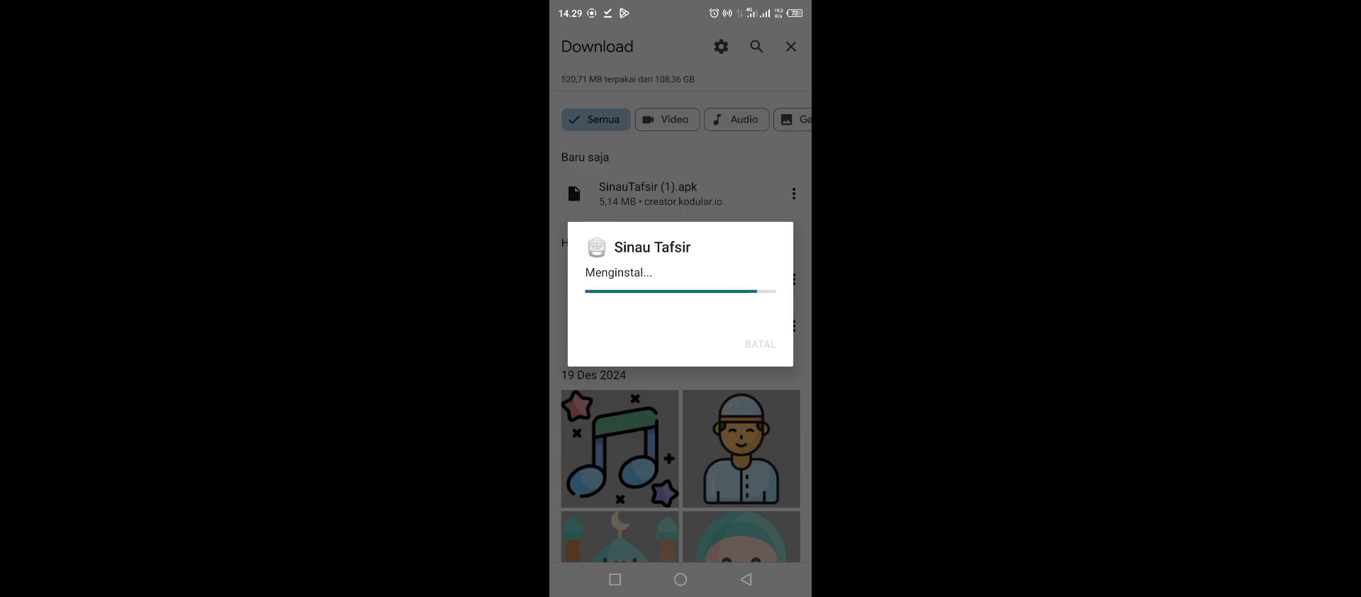
pyautogui.click(760, 344)
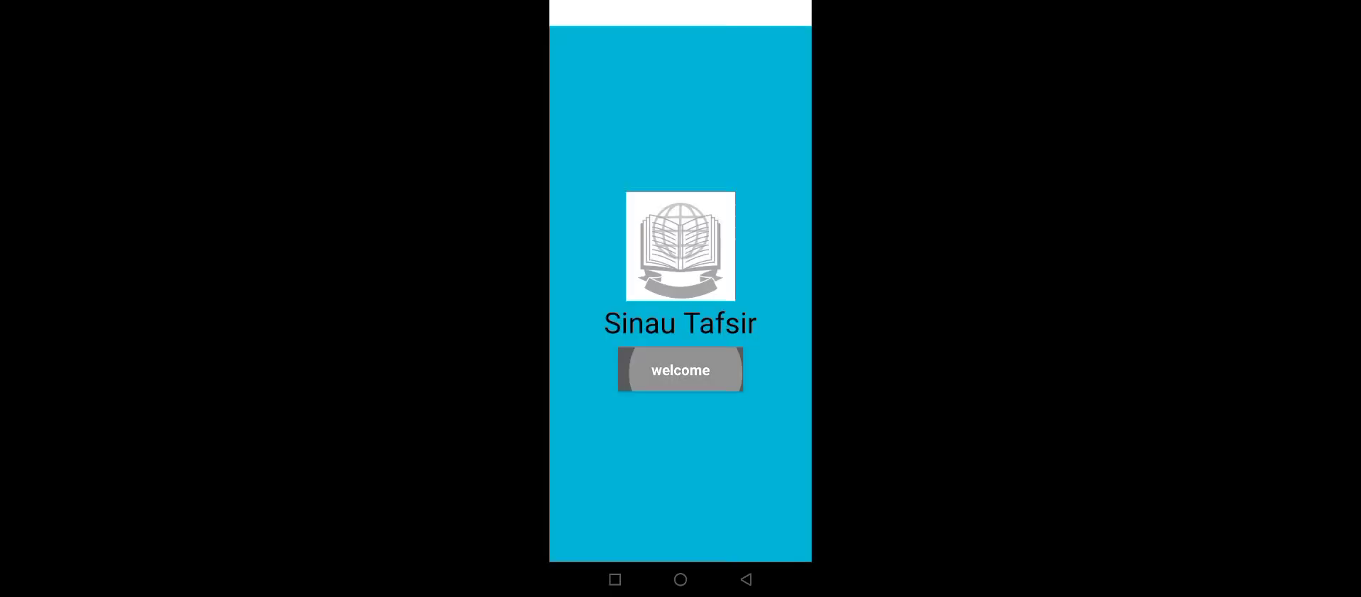
# Test the menu cards in the installed app by opening Sejarah, Corak, Kaidah, Mazhab and Kitab Tafsir and returning to the menu
pyautogui.click(604, 308)
pyautogui.click(745, 579)
pyautogui.click(761, 307)
pyautogui.click(746, 579)
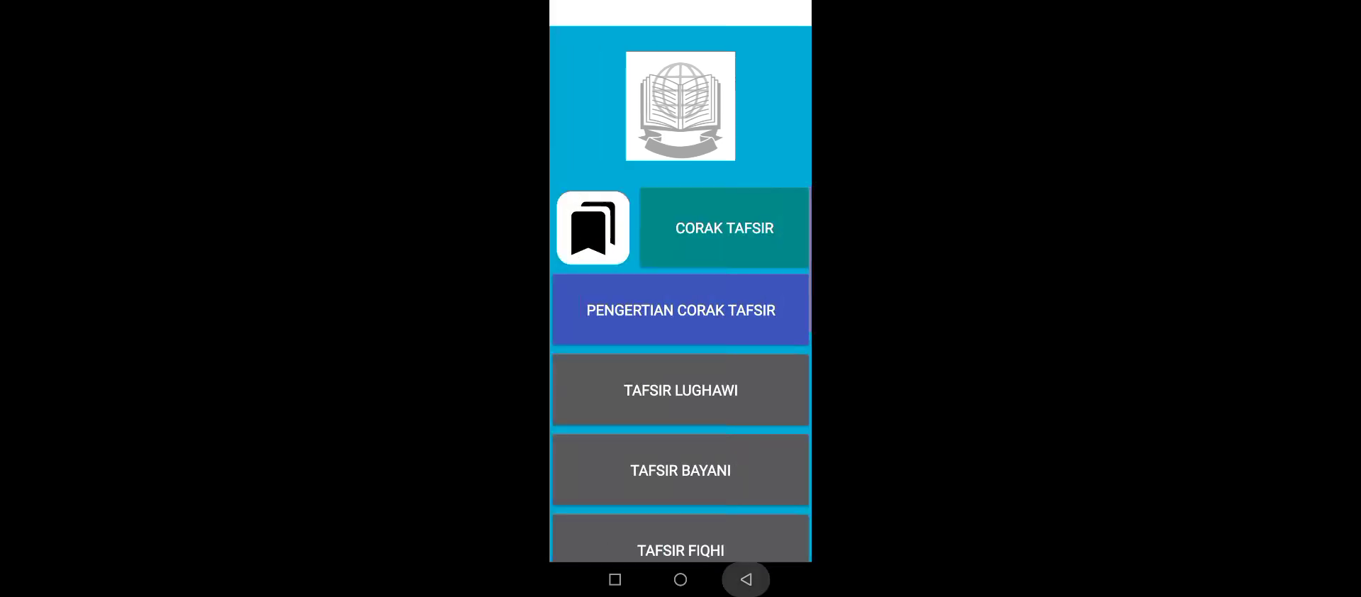
pyautogui.click(684, 308)
pyautogui.click(745, 579)
pyautogui.click(606, 390)
pyautogui.click(746, 579)
pyautogui.click(686, 389)
# Check the remaining menu entries and their page content in the installed app, and go back to the welcome screen
pyautogui.click(746, 579)
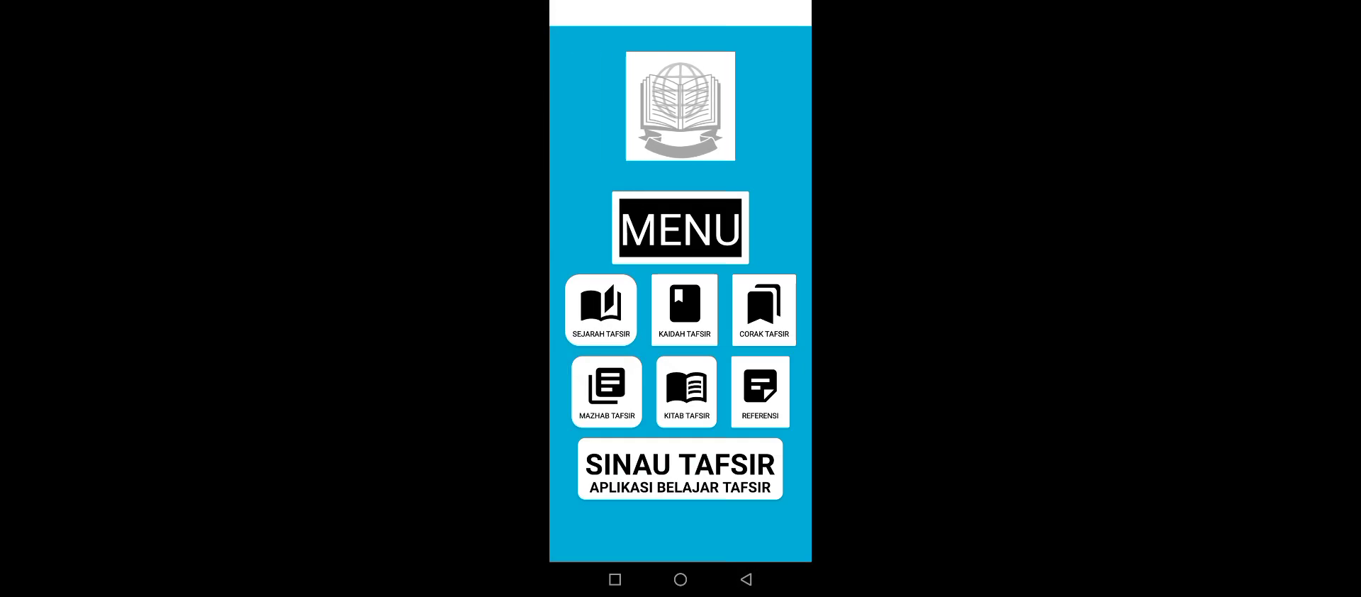
pyautogui.click(680, 469)
pyautogui.click(686, 390)
pyautogui.click(681, 311)
pyautogui.click(681, 197)
pyautogui.scroll(-5, 680, 425)
pyautogui.click(746, 579)
pyautogui.click(745, 579)
pyautogui.click(745, 579)
pyautogui.click(746, 579)
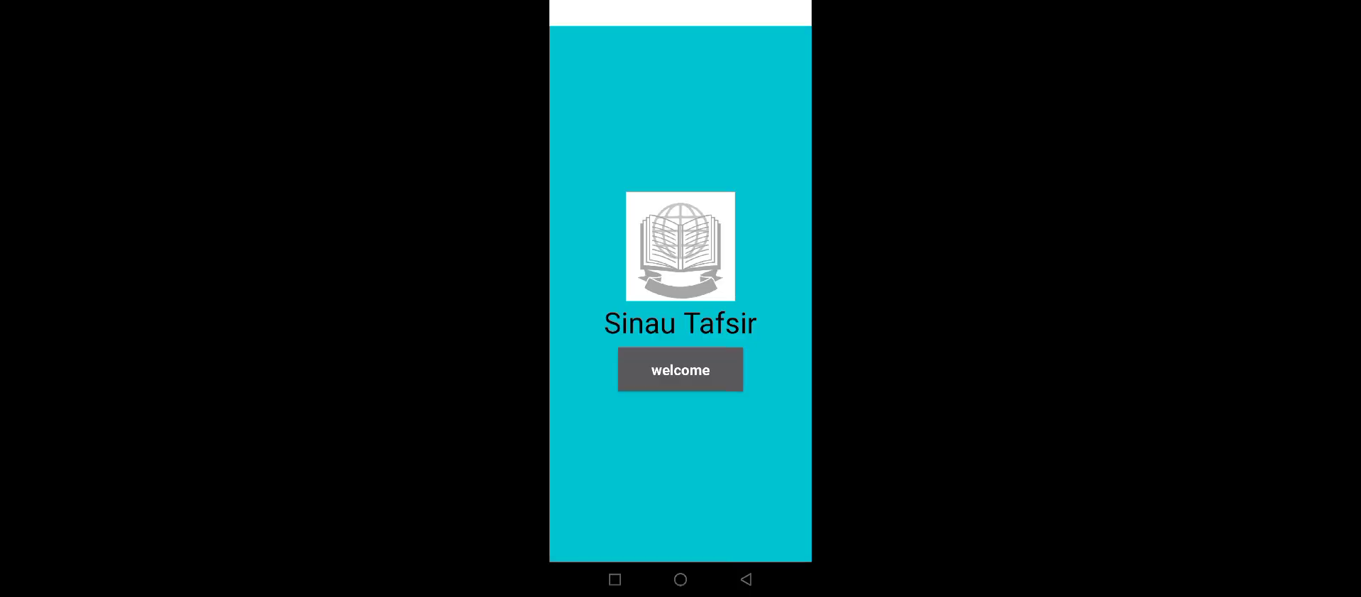